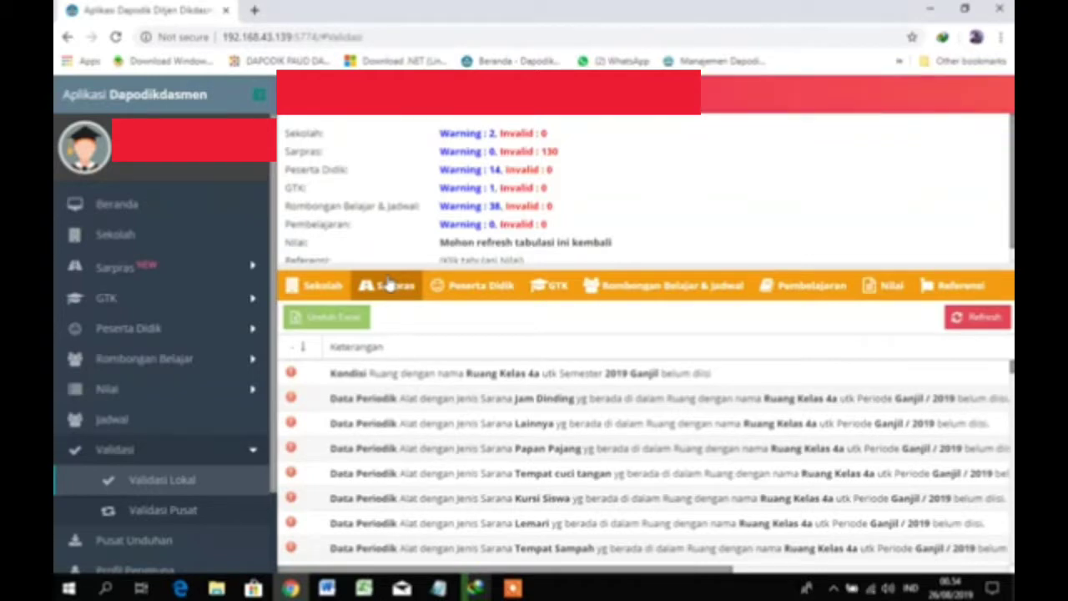
# Open the Tanah & Bangunan data under Sarpras and review the school land record's form, including No sertifikat tanah, then close it
pyautogui.click(173, 283)
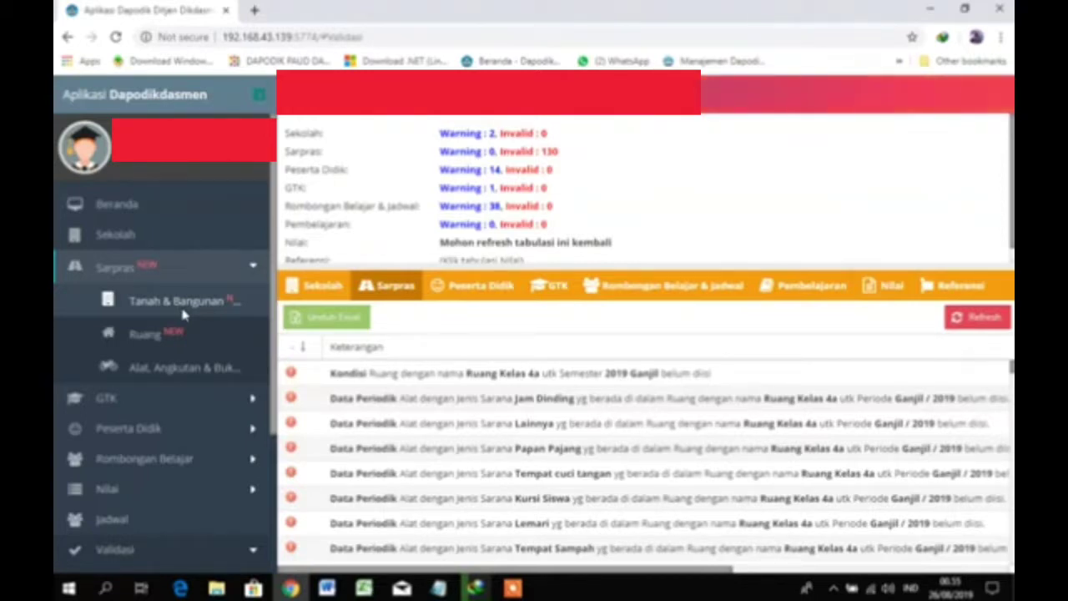
pyautogui.click(183, 310)
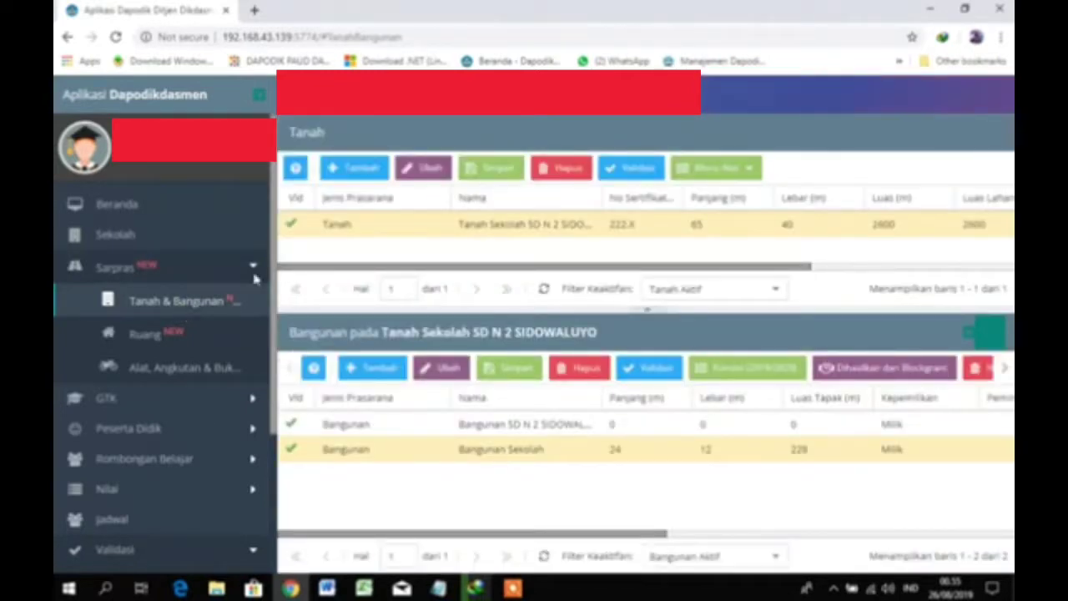
pyautogui.click(396, 235)
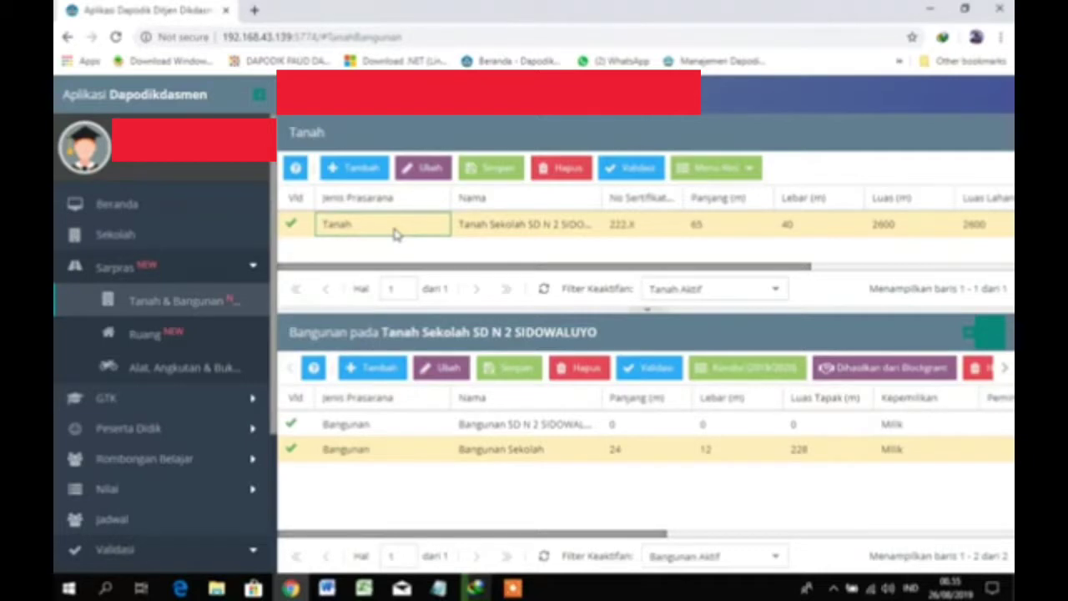
pyautogui.click(433, 170)
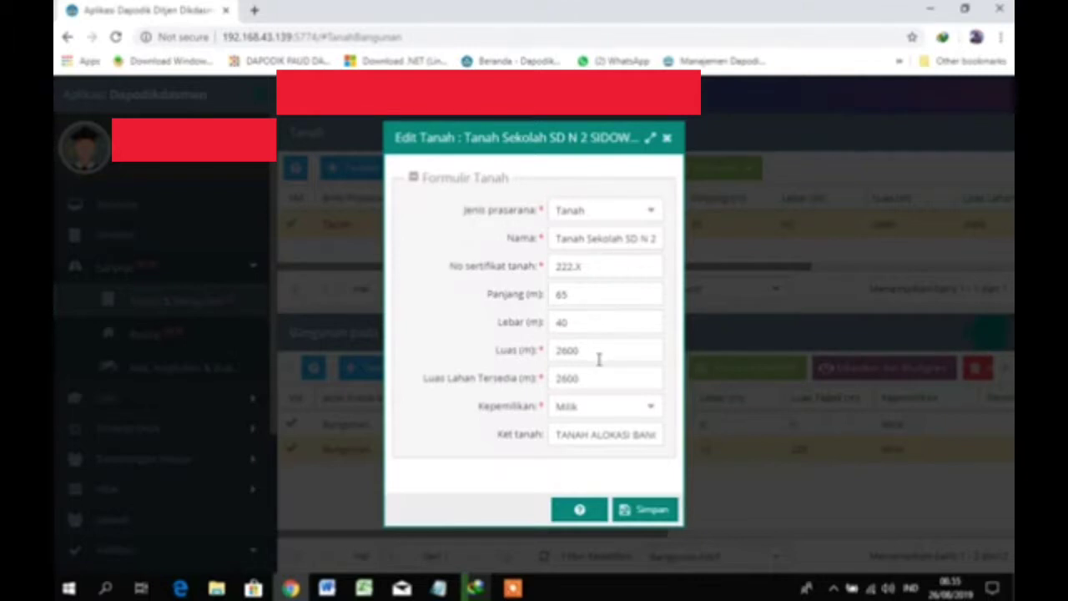
pyautogui.click(589, 272)
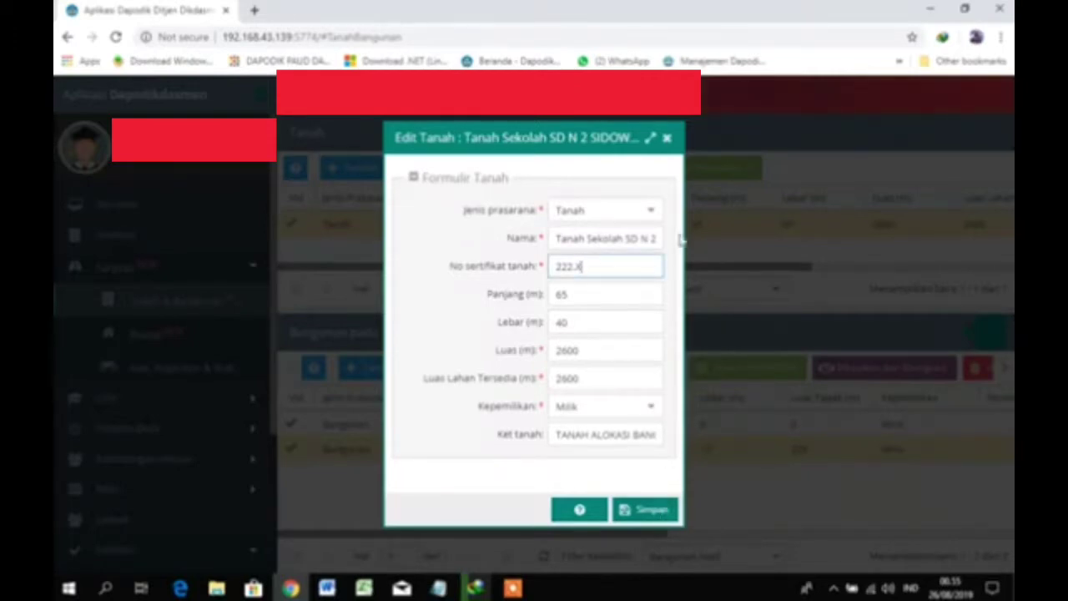
pyautogui.click(668, 139)
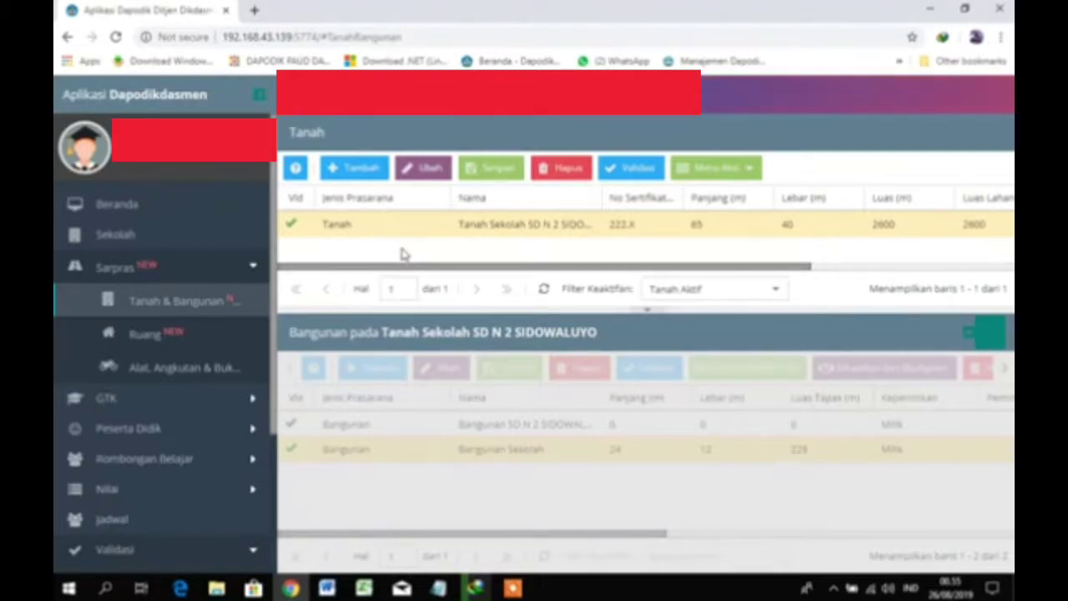
# Try to select the first building listed under the school land record
pyautogui.doubleClick(362, 225)
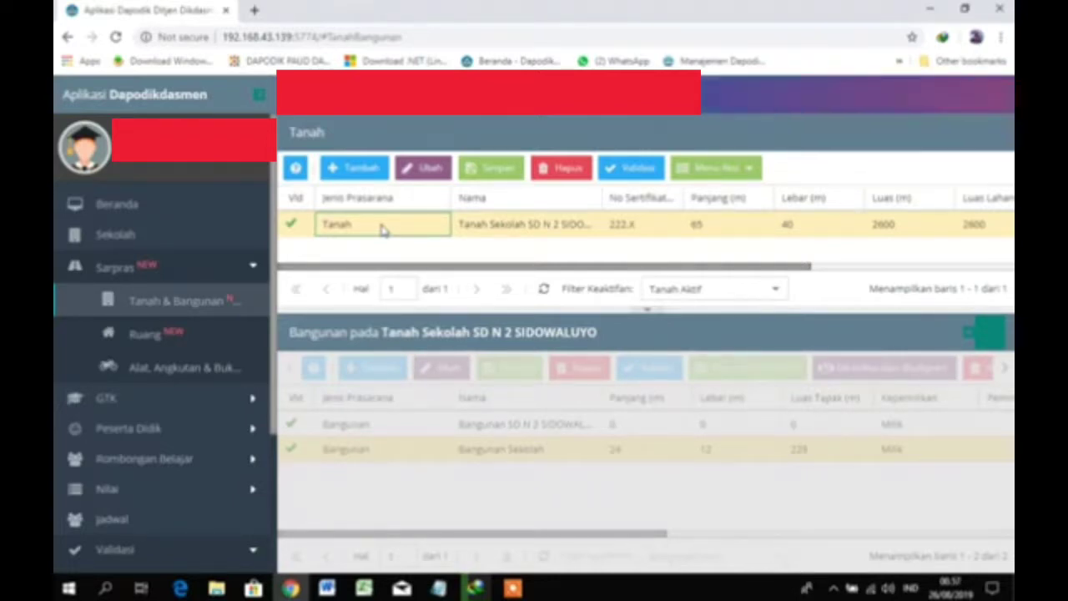
pyautogui.click(376, 424)
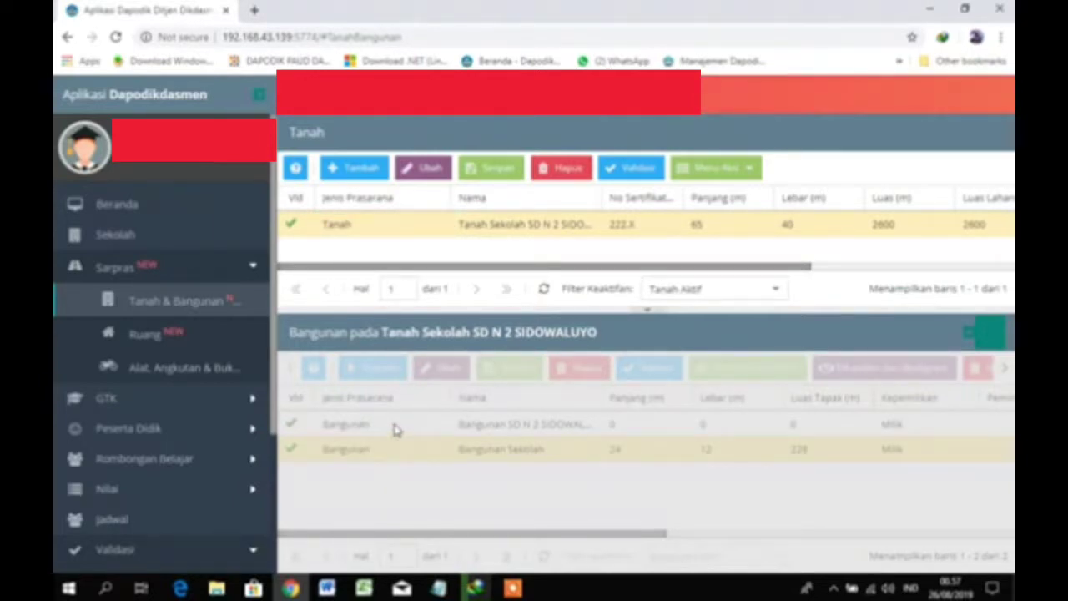
pyautogui.click(410, 235)
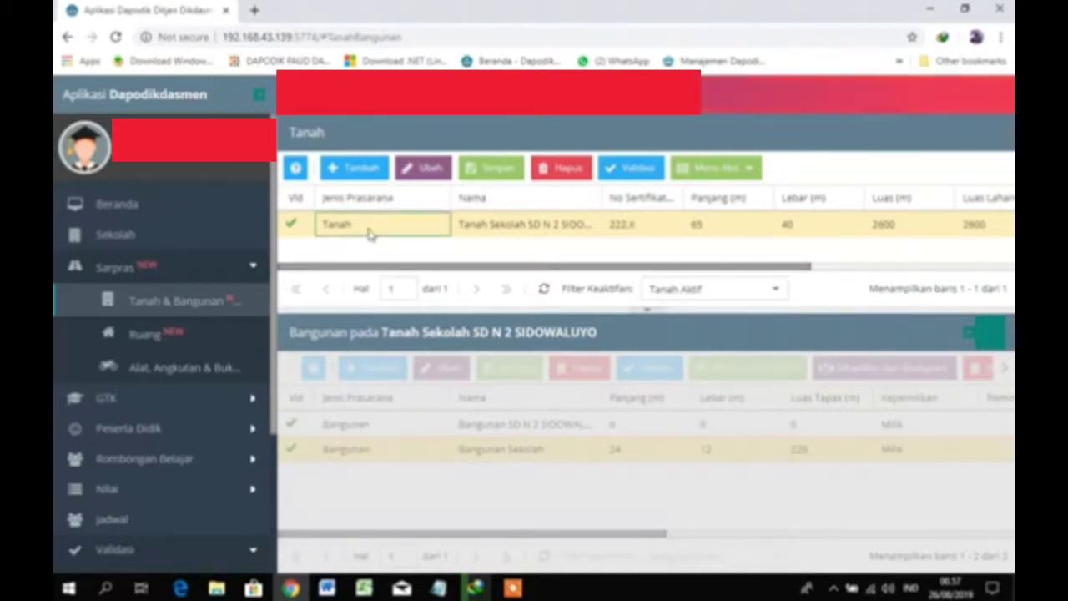
pyautogui.click(388, 418)
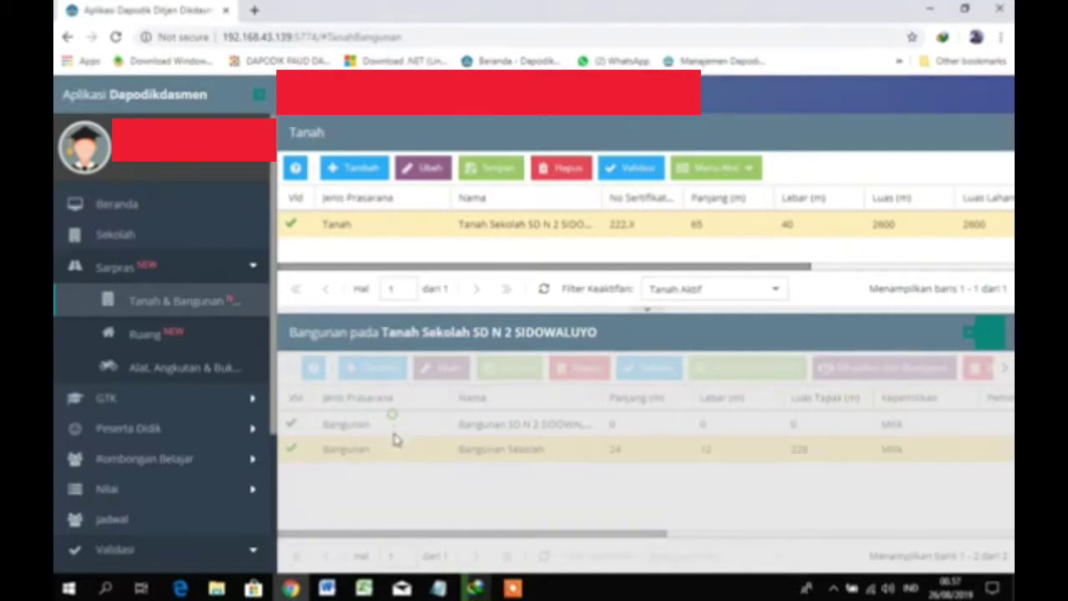
pyautogui.click(393, 422)
# Reload the page, reopen the Tanah & Bangunan data under Sarpras and select the school land record
pyautogui.click(117, 37)
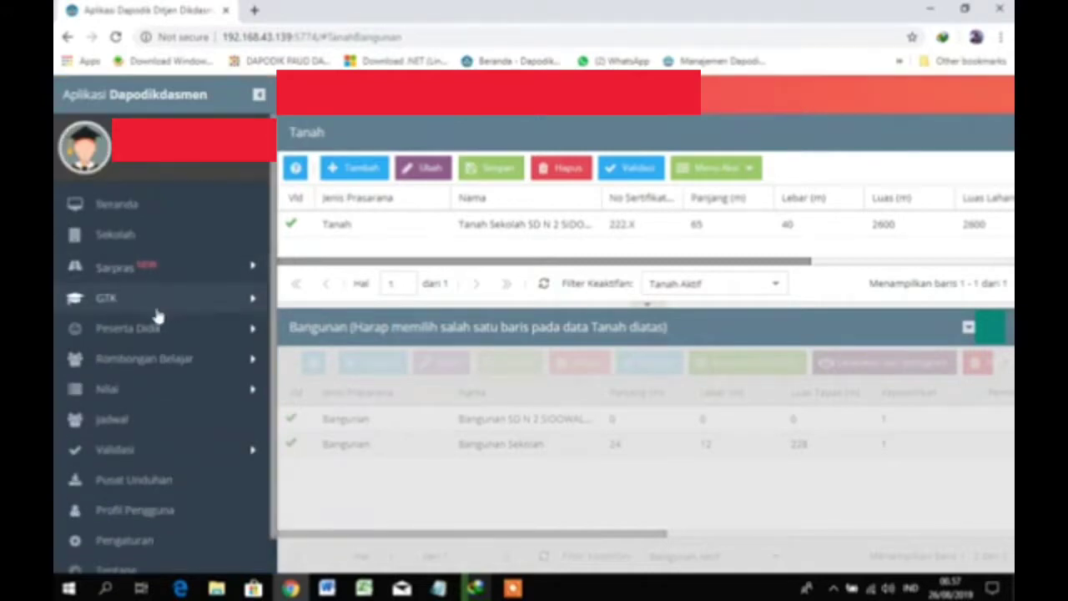
pyautogui.click(139, 278)
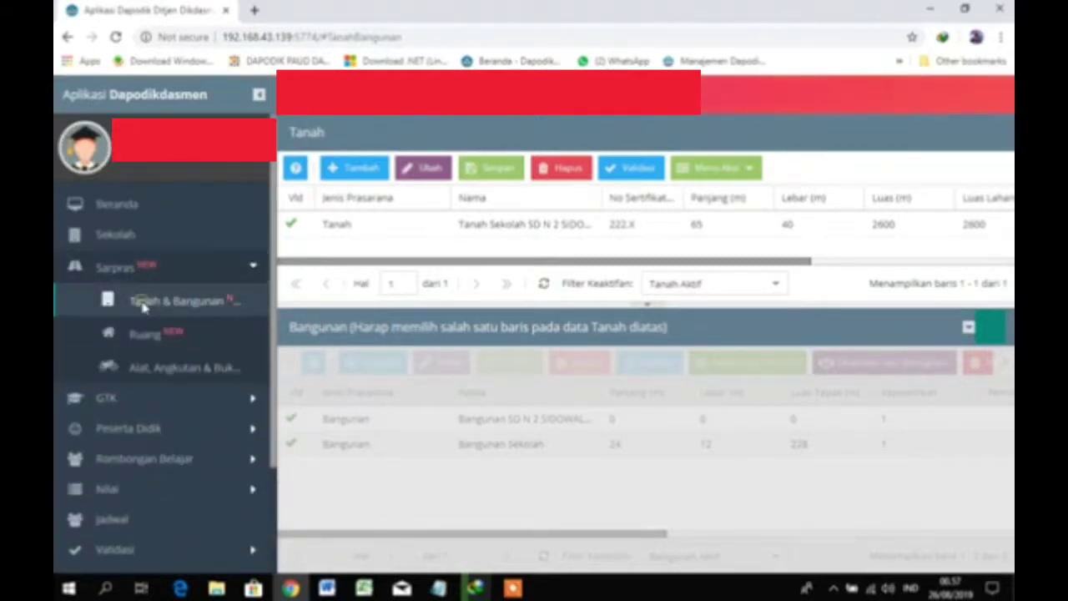
pyautogui.click(146, 302)
pyautogui.click(355, 226)
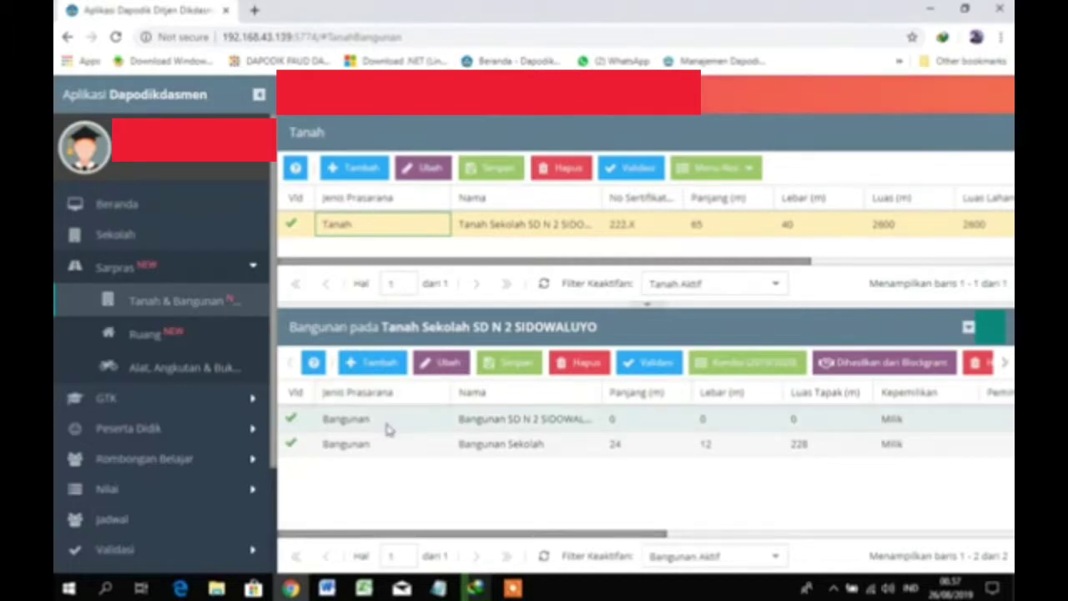
pyautogui.click(393, 227)
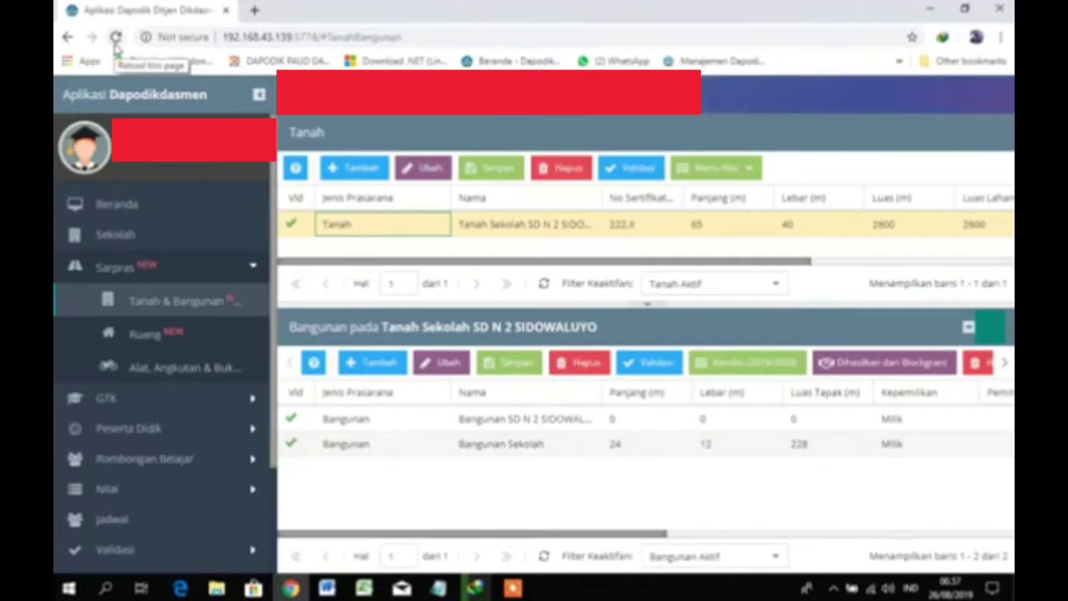
# Open the first building, Bangunan SD N 2 SIDOWALUYO, for editing and set Panjang to 26 and Lebar to 9
pyautogui.click(380, 424)
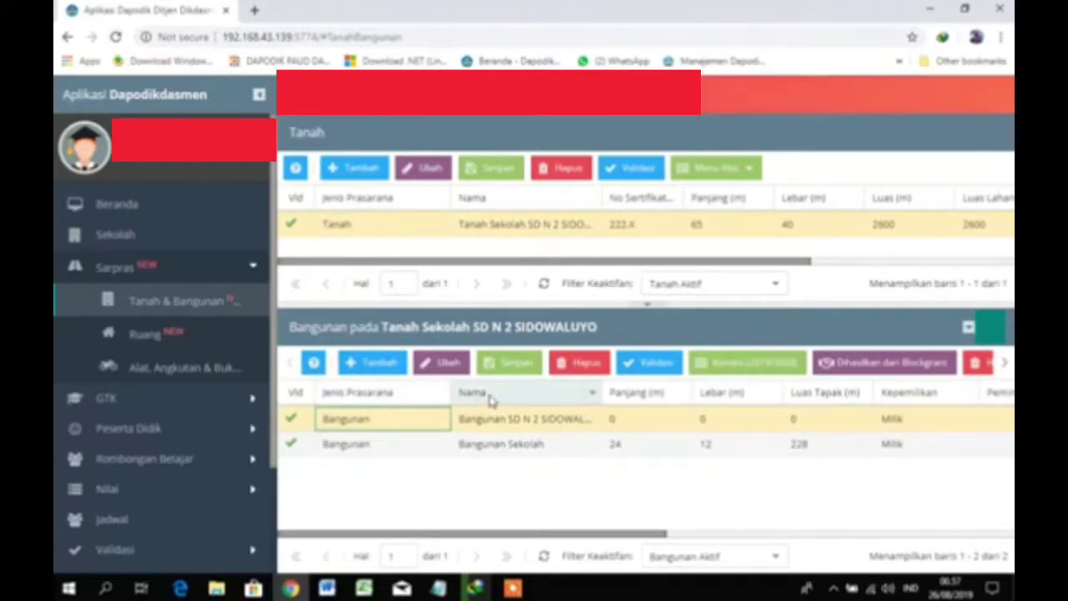
pyautogui.click(447, 371)
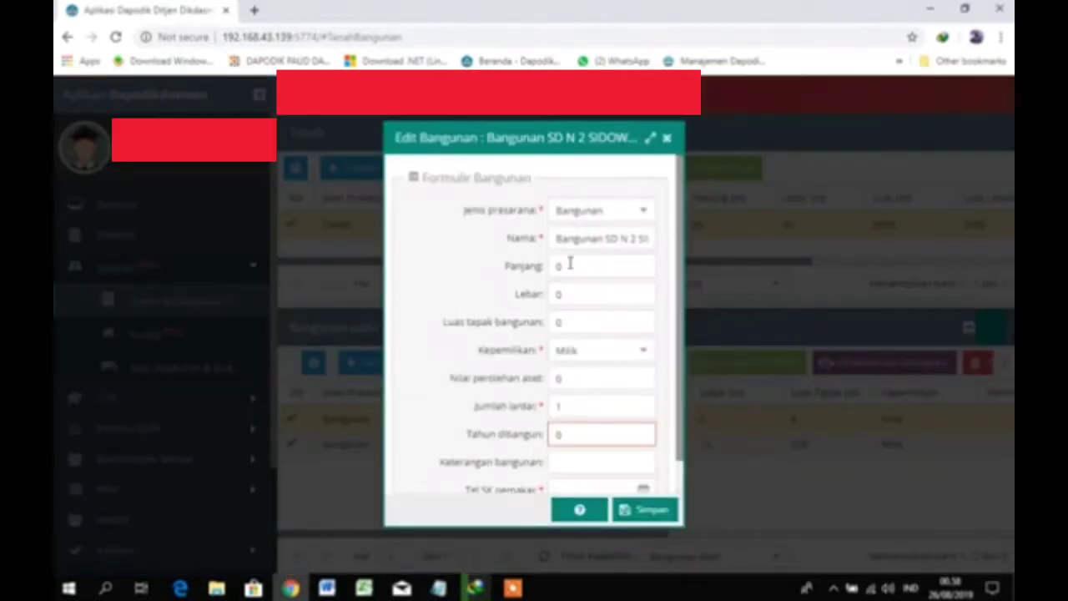
pyautogui.click(568, 265)
pyautogui.moveTo(567, 265); pyautogui.dragTo(552, 266)
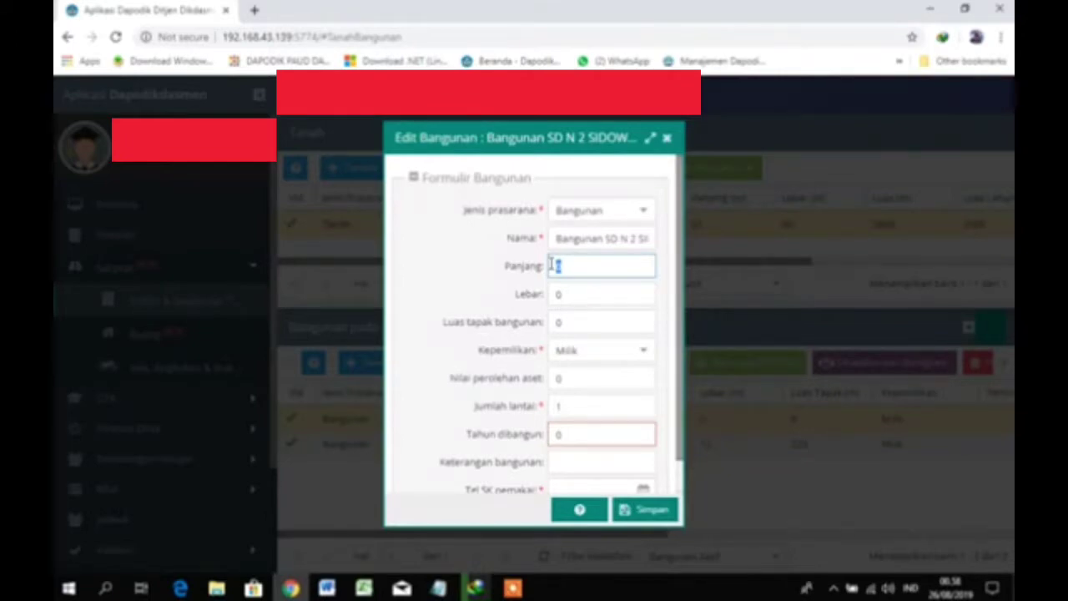
pyautogui.write('28')
pyautogui.click(570, 293)
pyautogui.write('9')
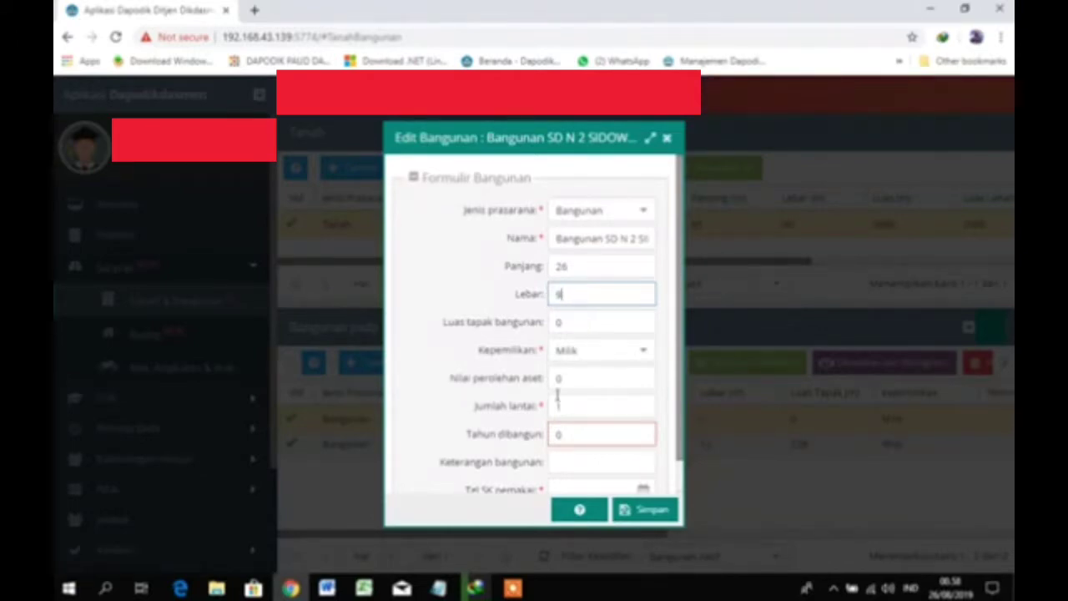
# Switch to Excel and calculate the building's footprint area in cell B6 with the formula =9*26
pyautogui.click(367, 590)
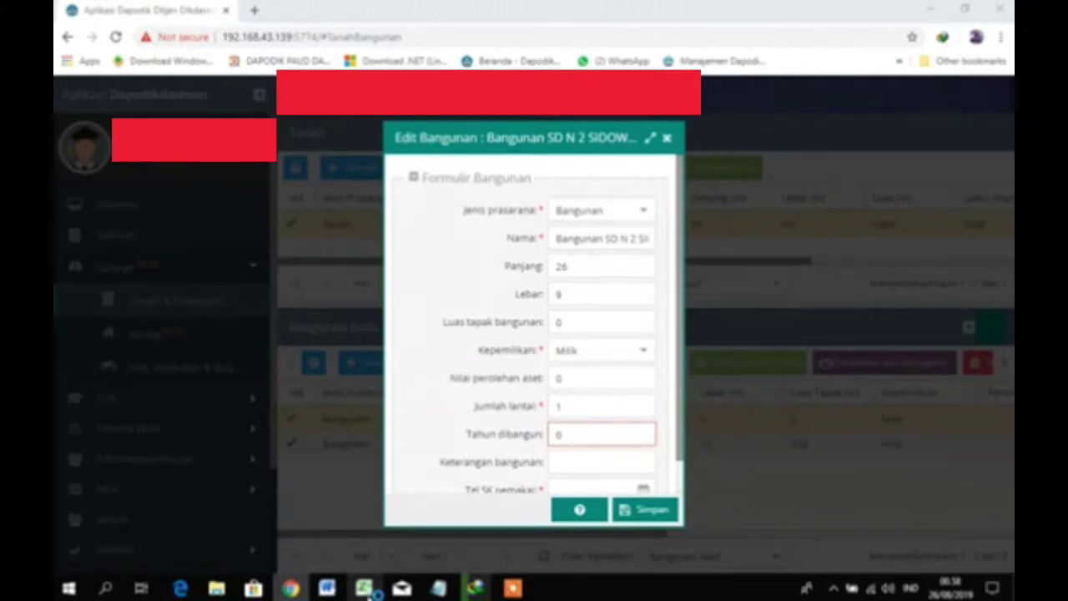
pyautogui.click(367, 589)
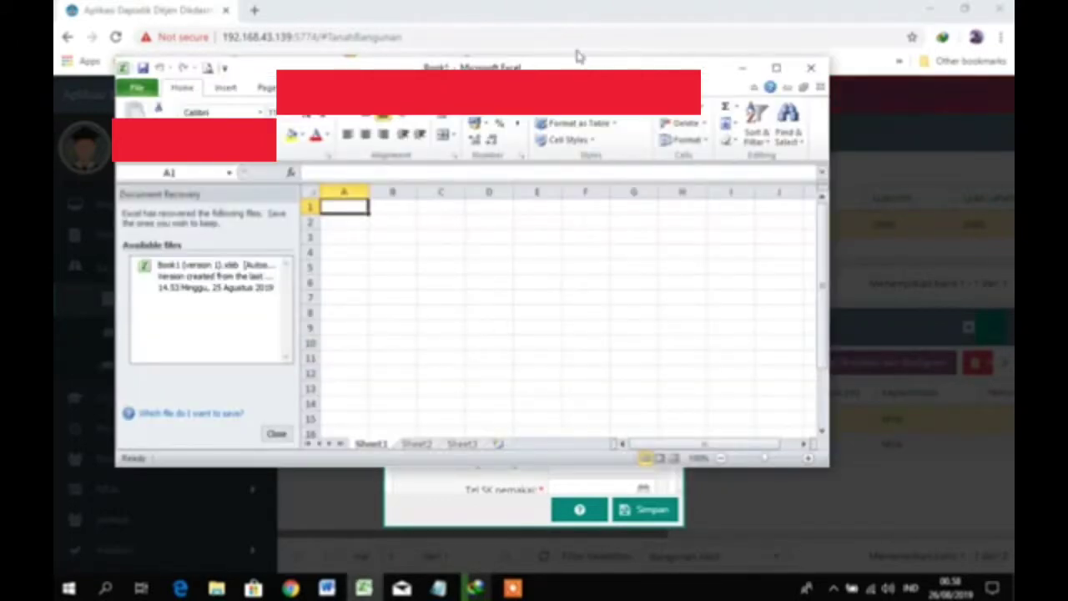
pyautogui.click(776, 67)
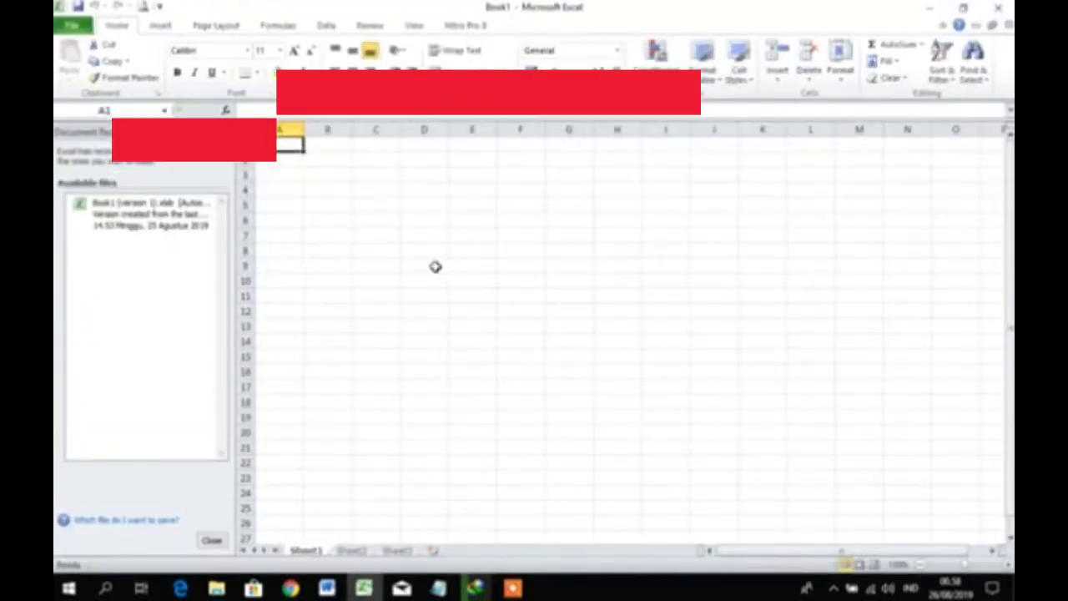
pyautogui.click(344, 220)
pyautogui.write('=9*')
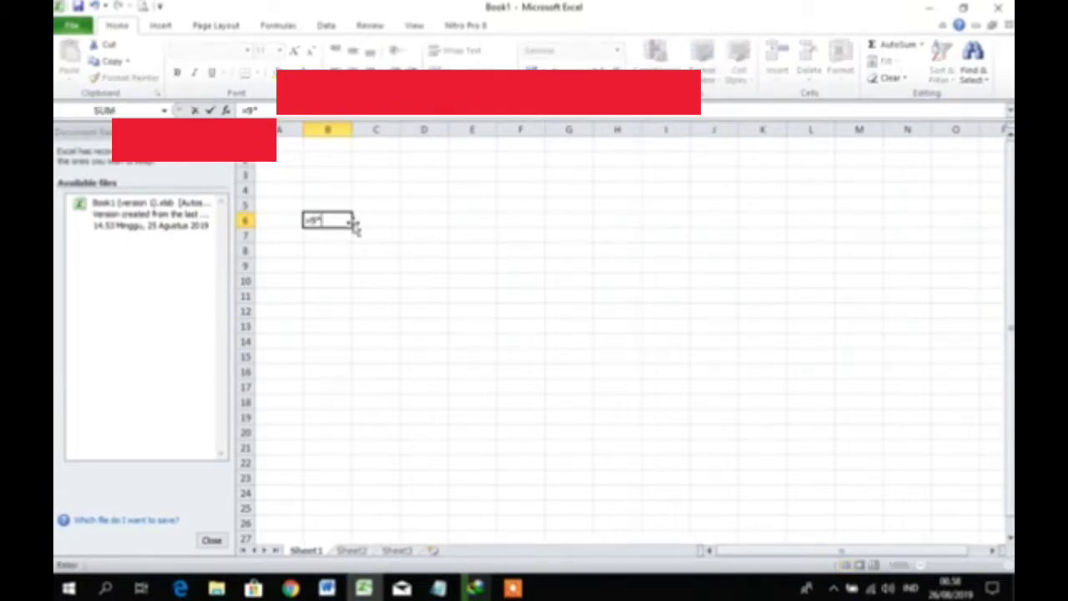
pyautogui.write('26')
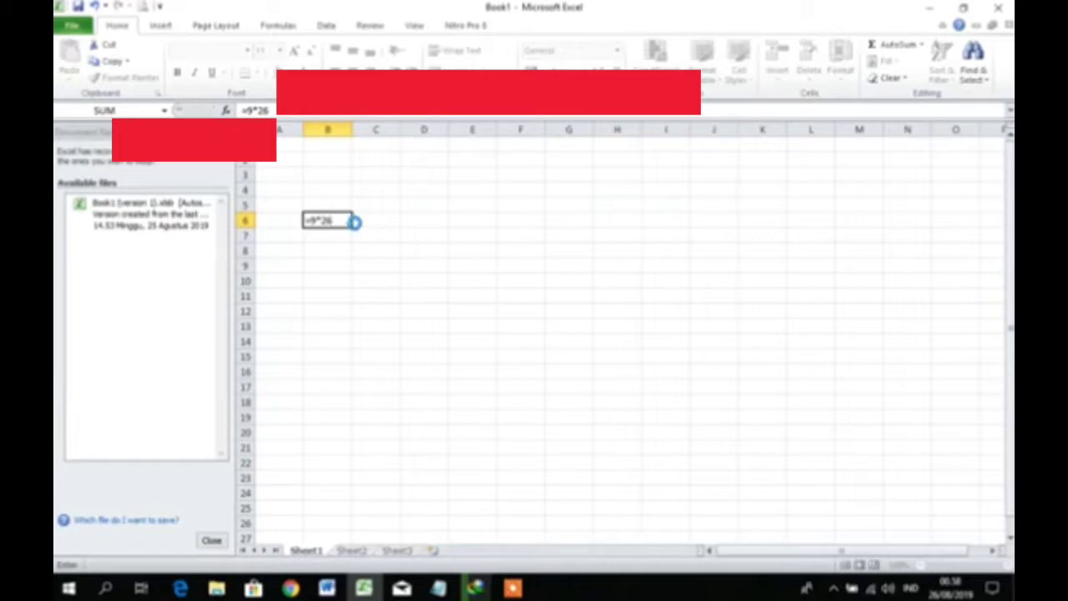
pyautogui.press('Return')
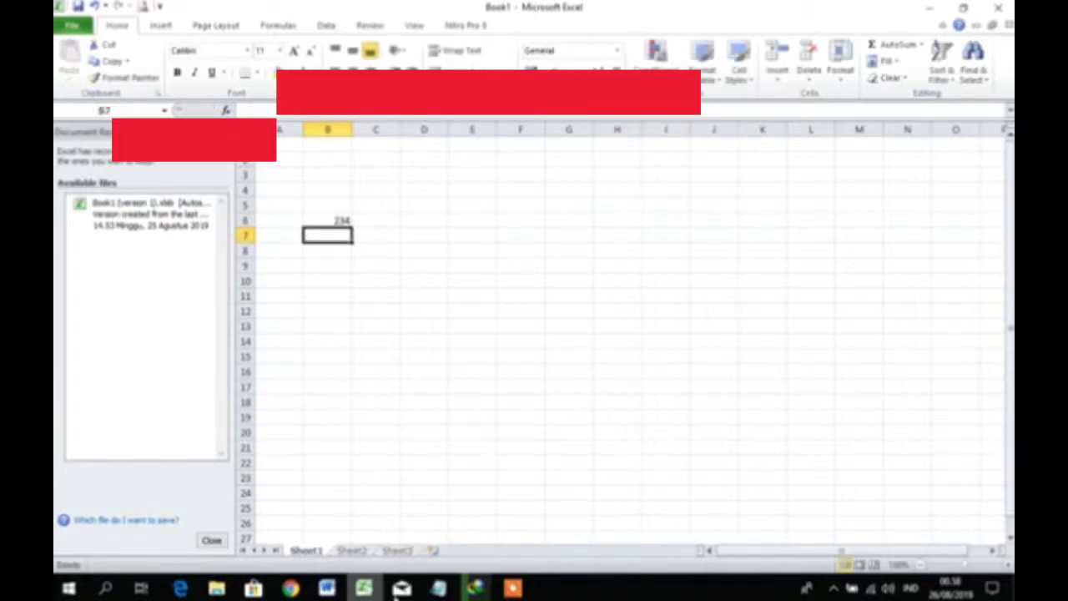
# Return to the building form in Chrome and set Lebar to 12
pyautogui.moveTo(364, 588)
pyautogui.click(289, 588)
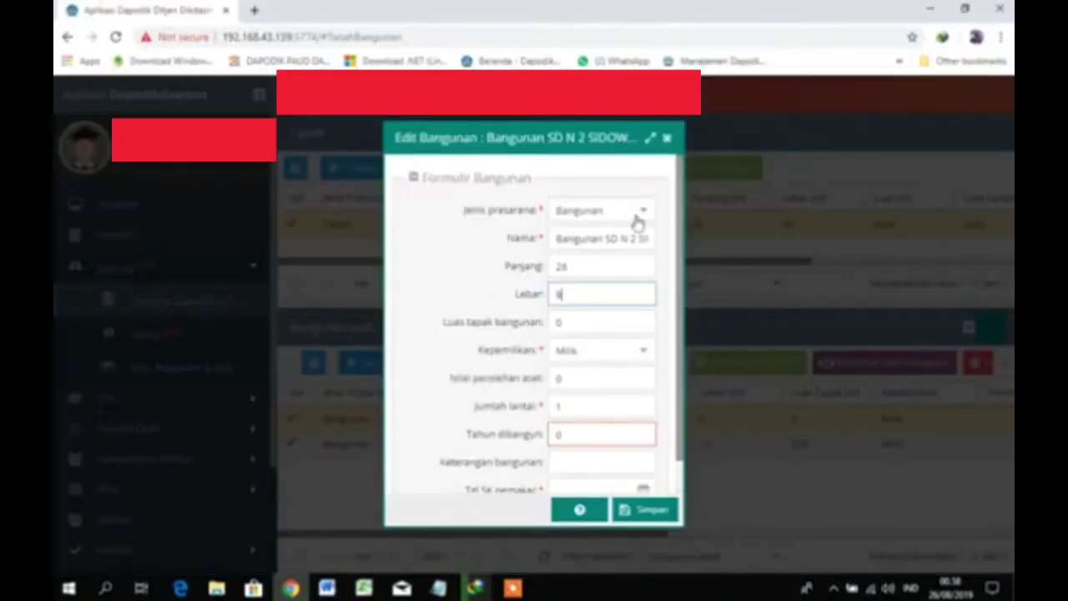
pyautogui.click(573, 327)
pyautogui.moveTo(573, 327); pyautogui.dragTo(543, 328)
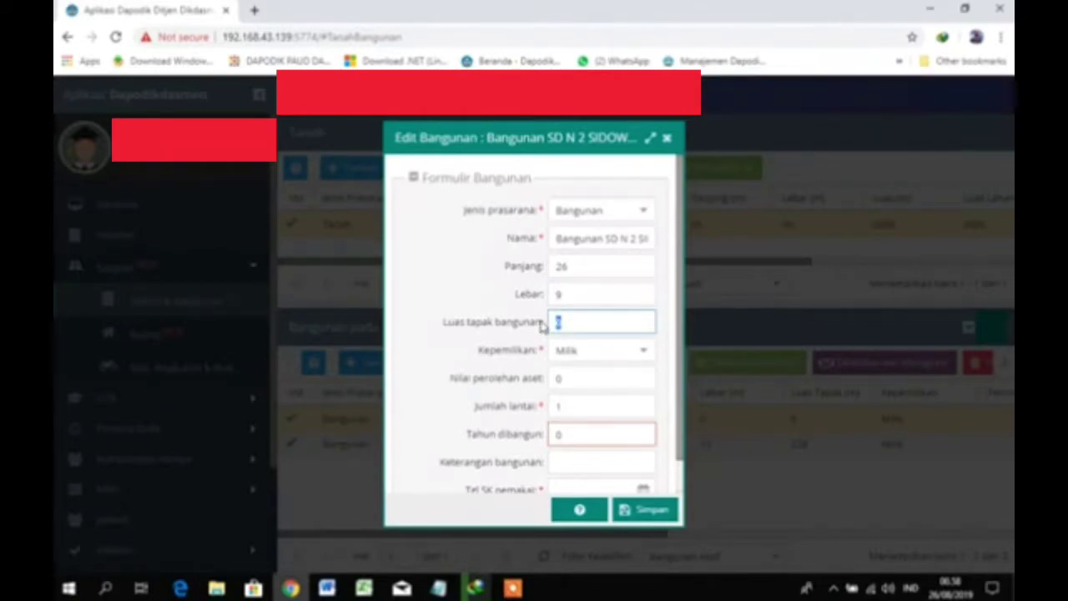
pyautogui.moveTo(571, 294); pyautogui.dragTo(554, 295)
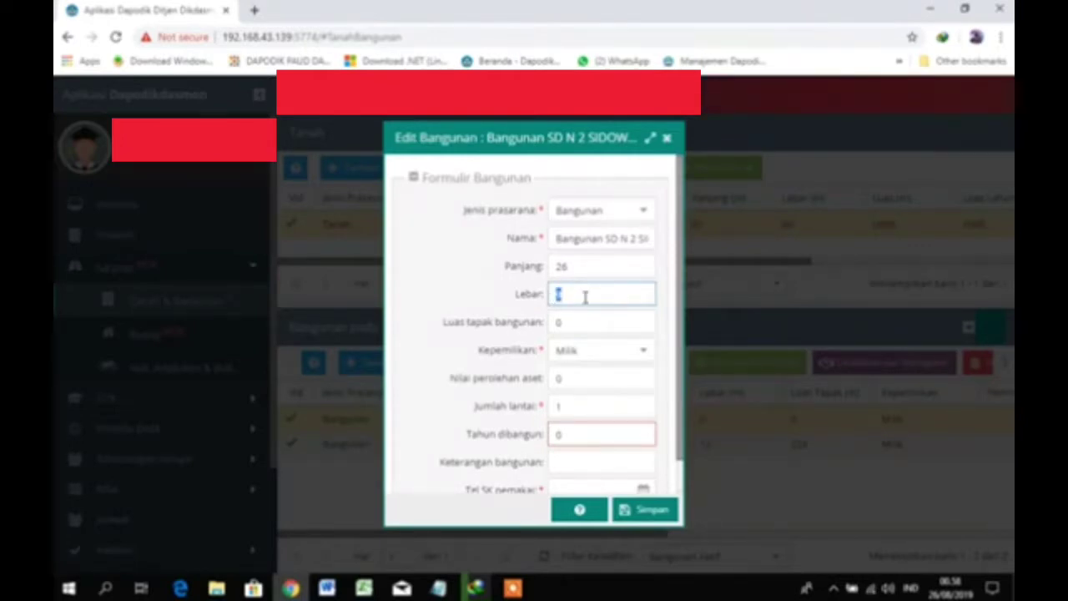
pyautogui.write('12')
# Switch to Excel and change the formula in cell B6 to =12*26
pyautogui.click(363, 589)
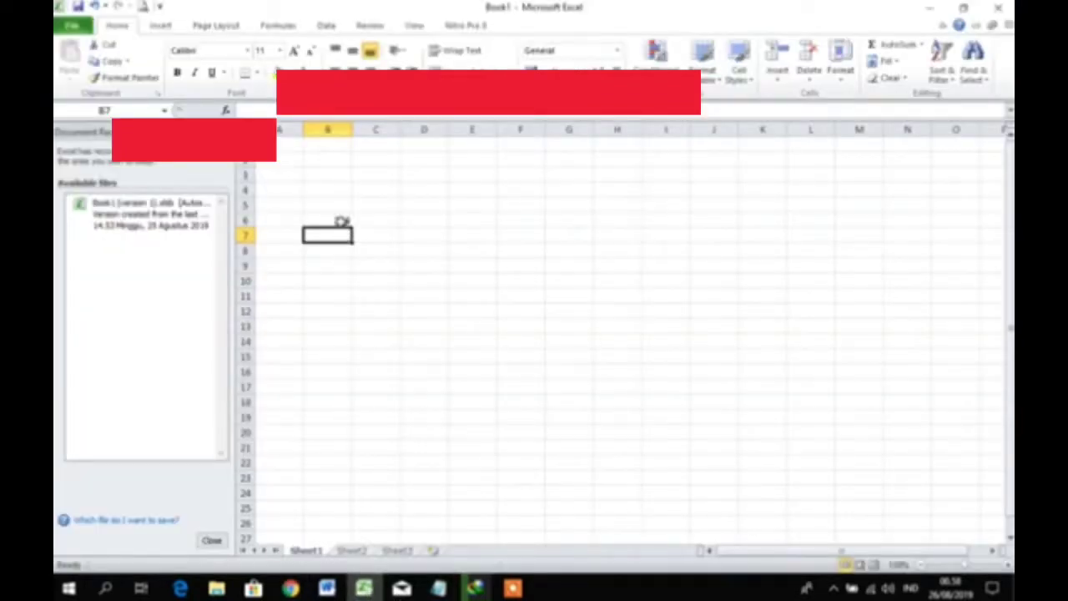
pyautogui.click(340, 220)
pyautogui.click(249, 109)
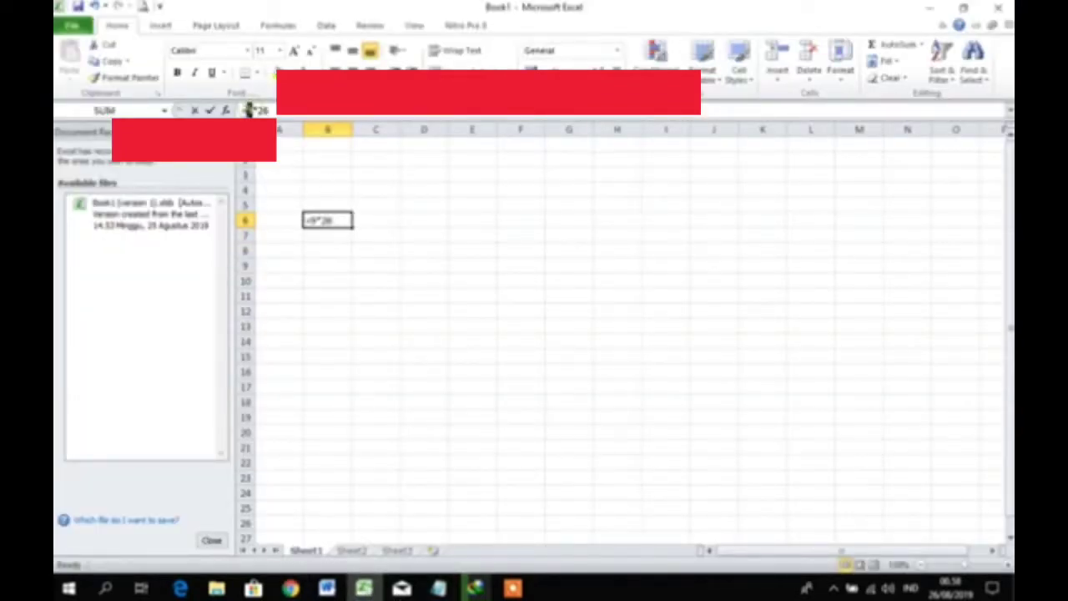
pyautogui.write('12')
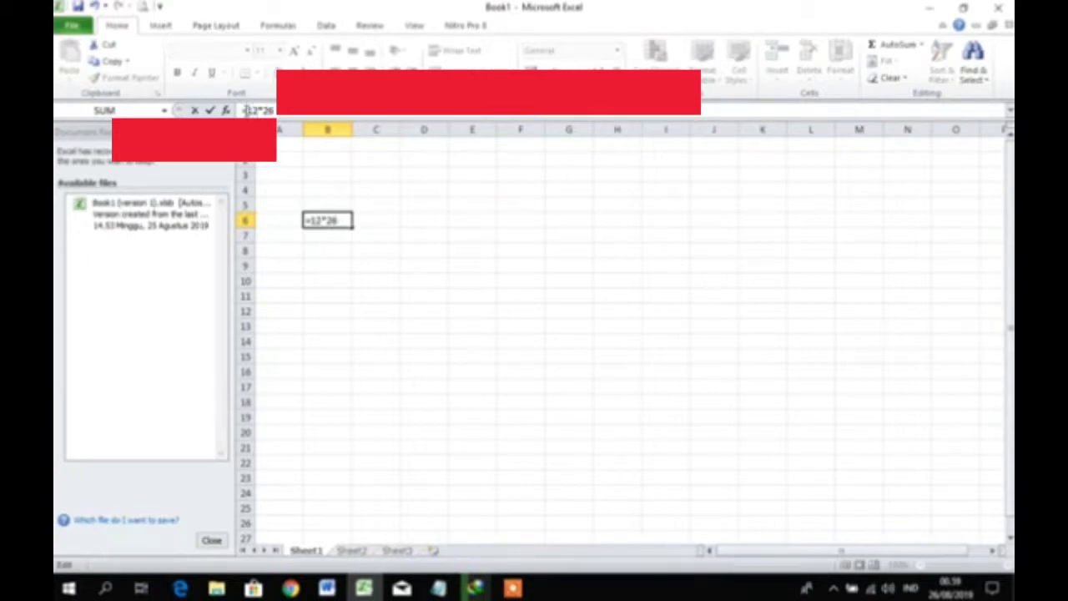
pyautogui.press('Return')
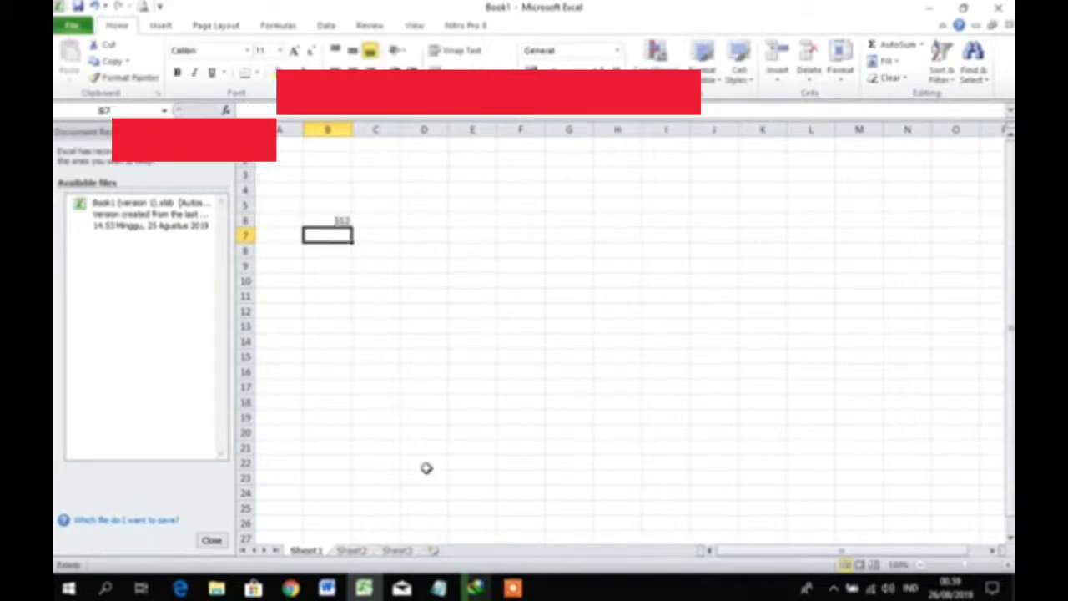
# Return to the building form in Chrome and set Luas tapak bangunan to 312
pyautogui.click(289, 588)
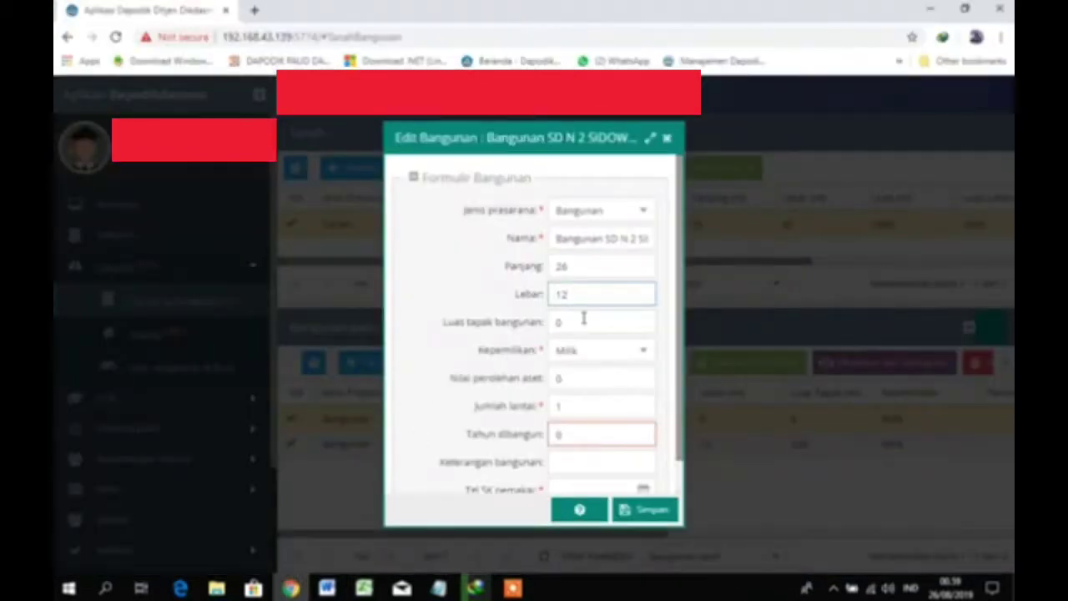
pyautogui.click(584, 317)
pyautogui.write('31')
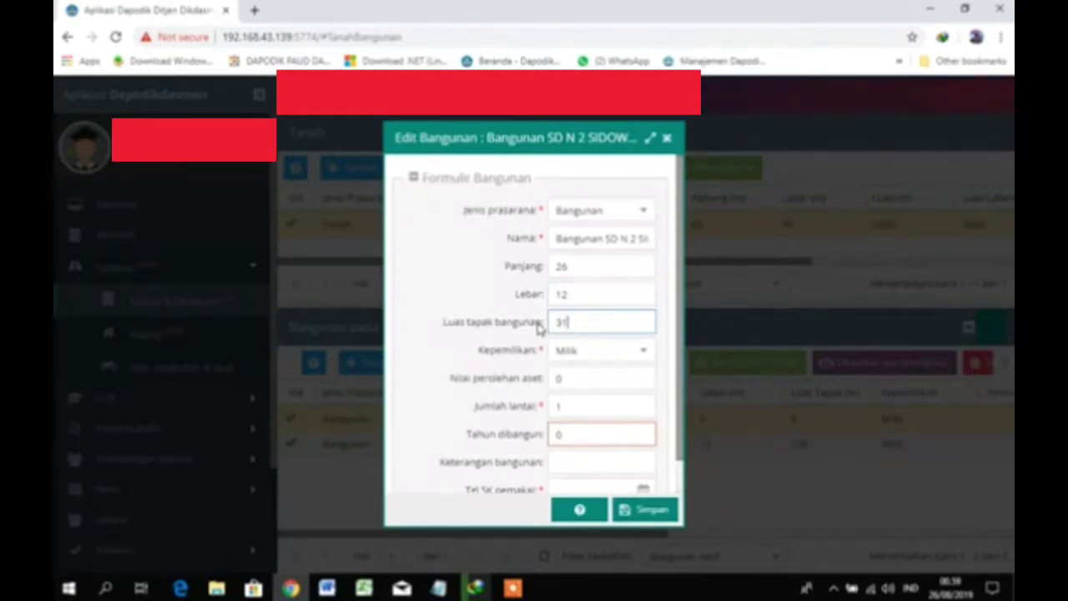
pyautogui.write('2')
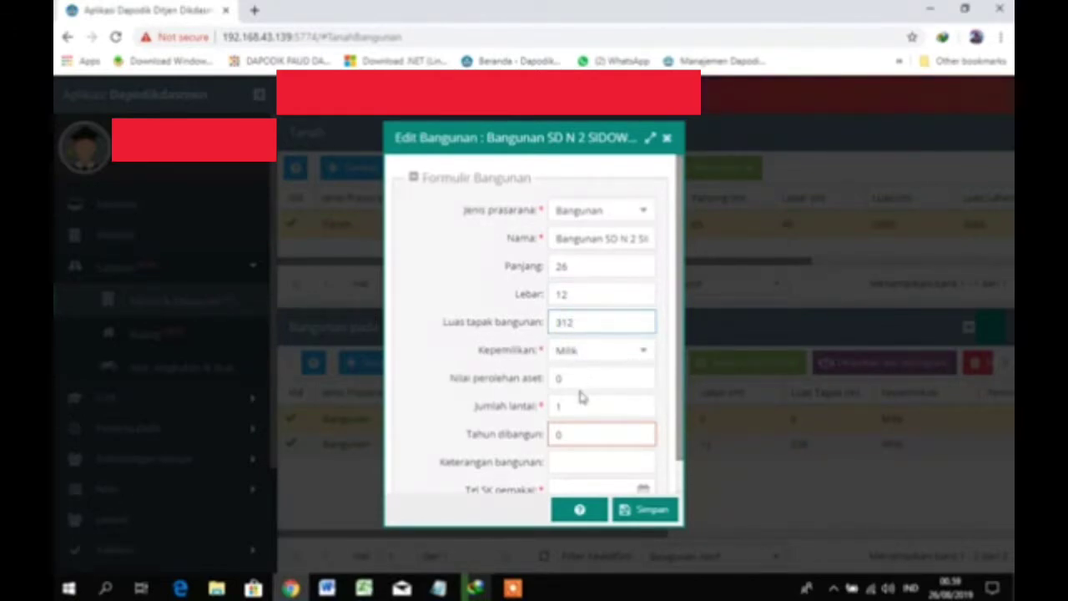
# Set Nilai perolehan aset to 300000000 and Tahun dibangun to 2012 in the building form
pyautogui.click(581, 380)
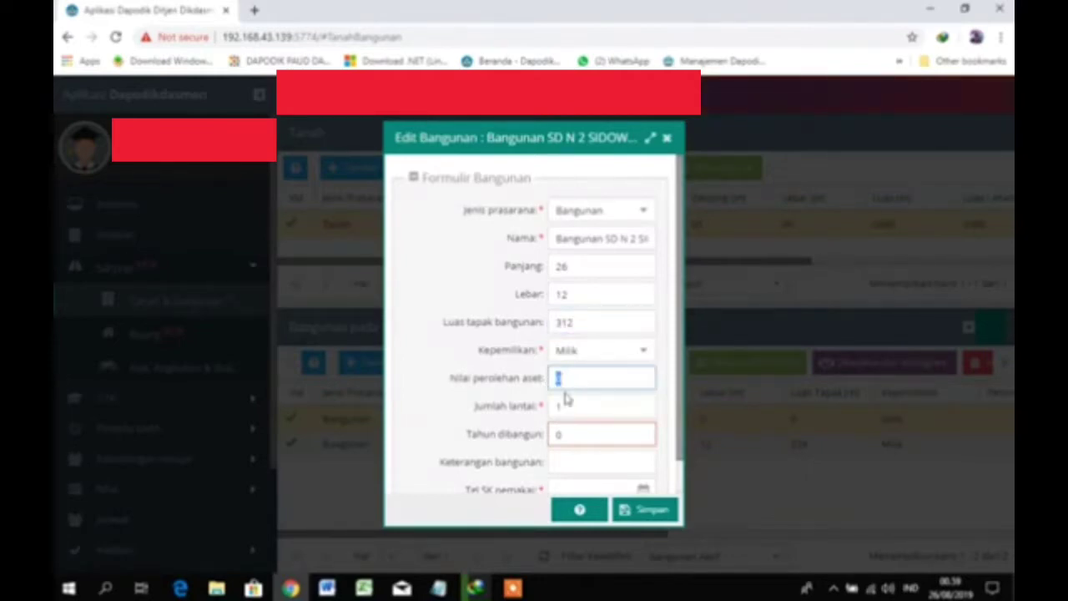
pyautogui.write('300')
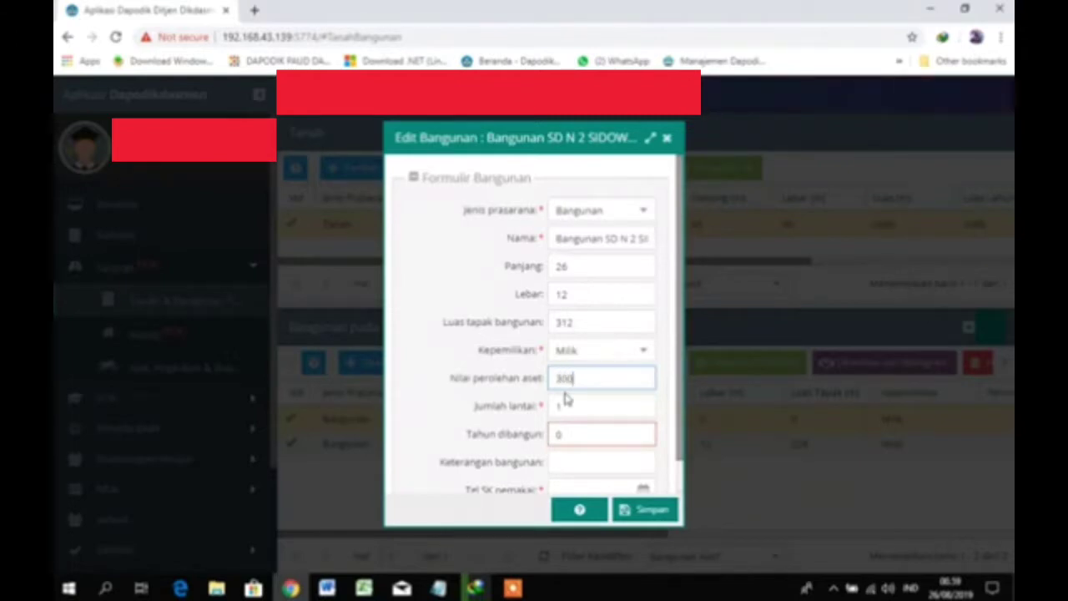
pyautogui.write('00000')
pyautogui.click(579, 438)
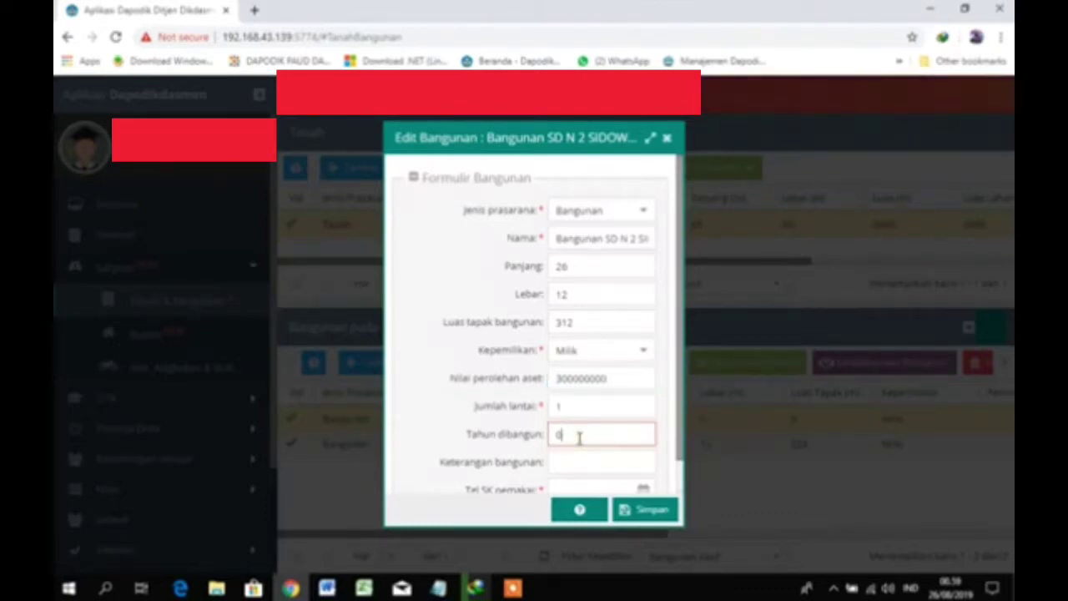
pyautogui.write('2012')
# Enter DAK RKB as the Keterangan bangunan
pyautogui.click(582, 466)
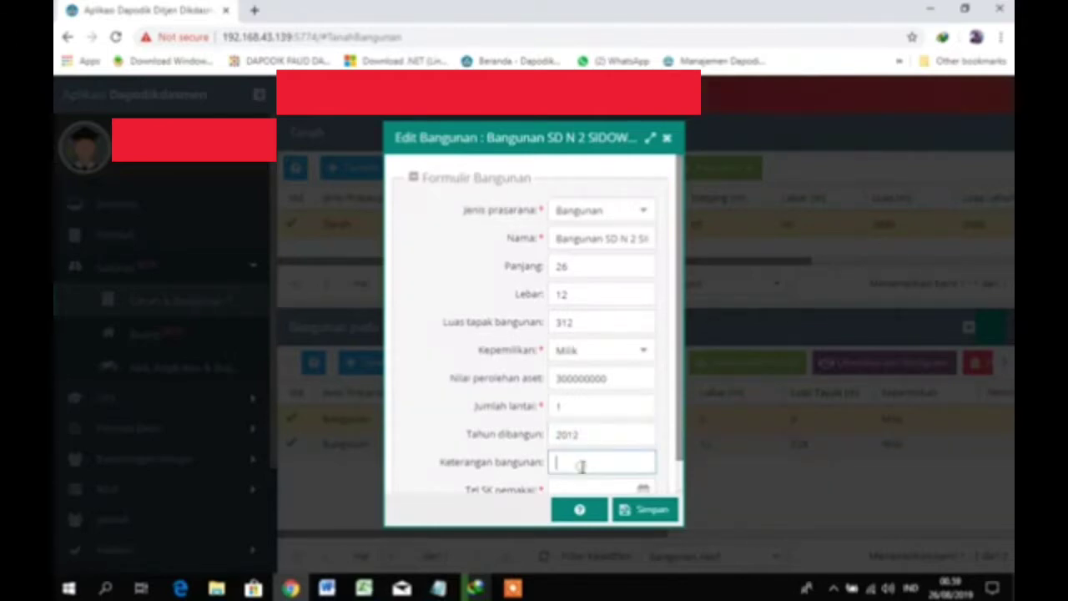
pyautogui.write('dal')
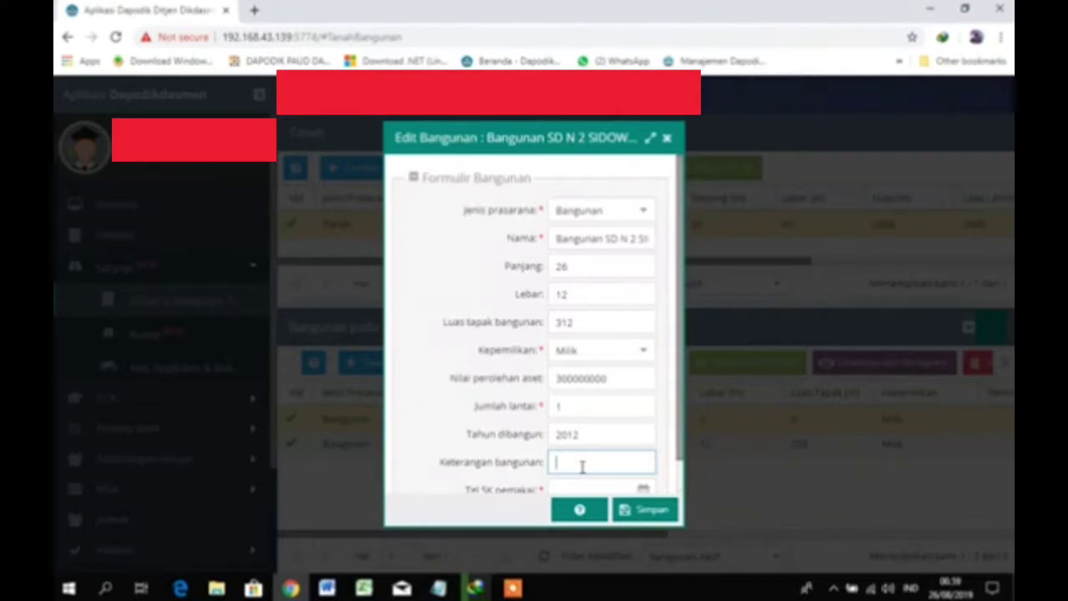
pyautogui.write('DAK Fisik')
pyautogui.press('BackSpace')
pyautogui.press('BackSpace')
pyautogui.press('BackSpace')
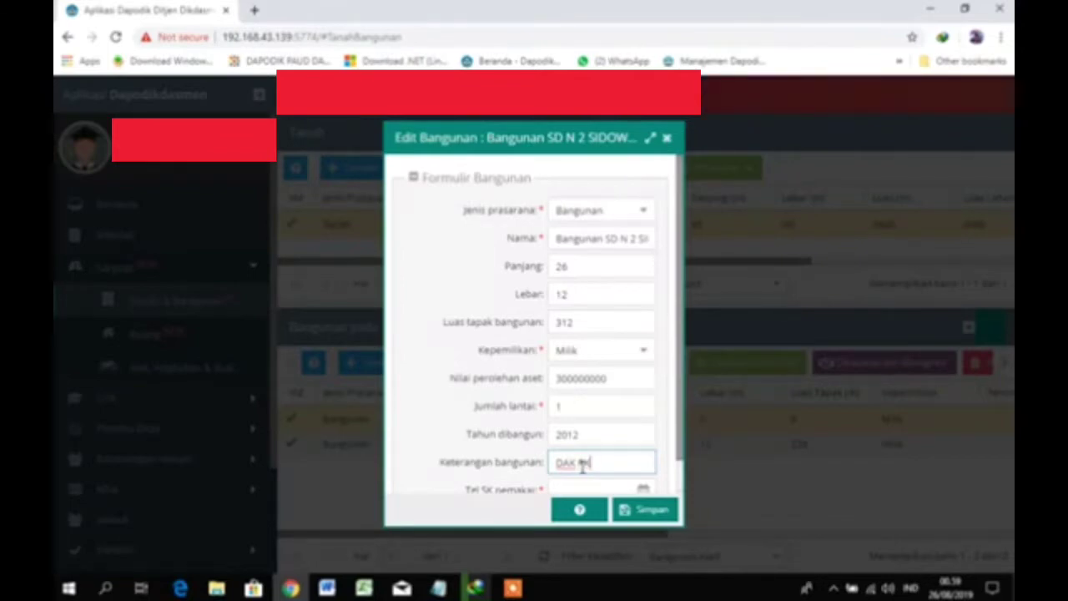
pyautogui.write('sik')
pyautogui.scroll(-1, 582, 421)
# Set Tgl SK pemakai to 12/12/2012 and save the building record
pyautogui.click(569, 450)
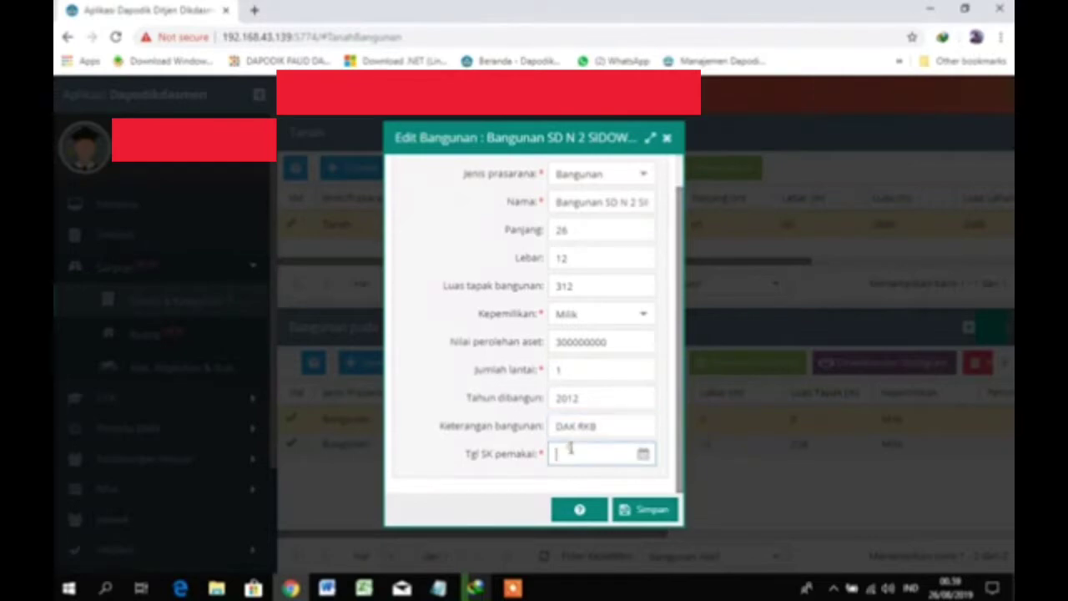
pyautogui.write('12/12')
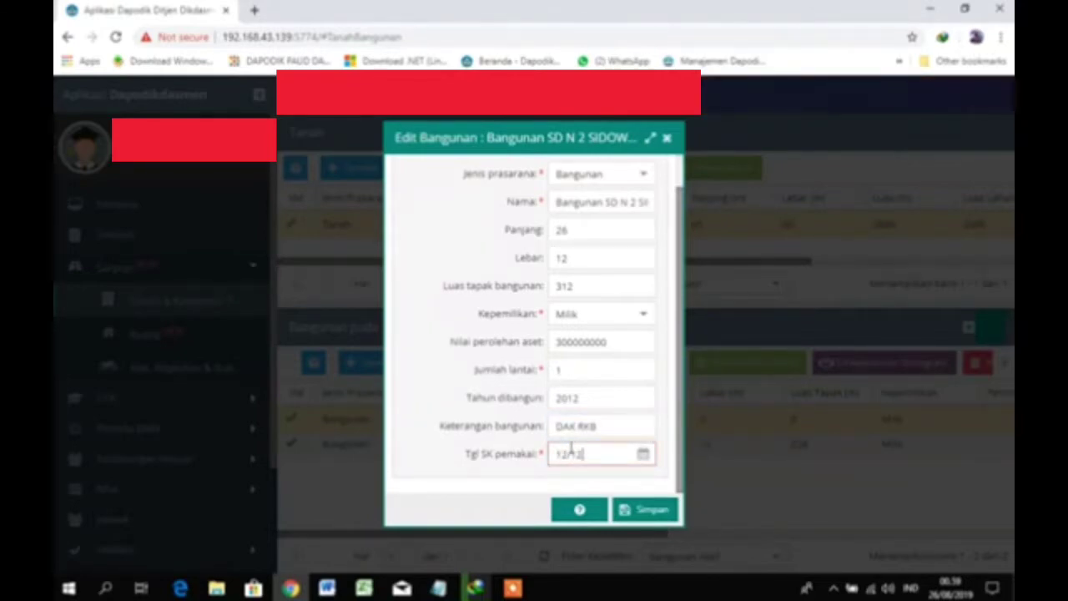
pyautogui.write('/2012')
pyautogui.click(637, 511)
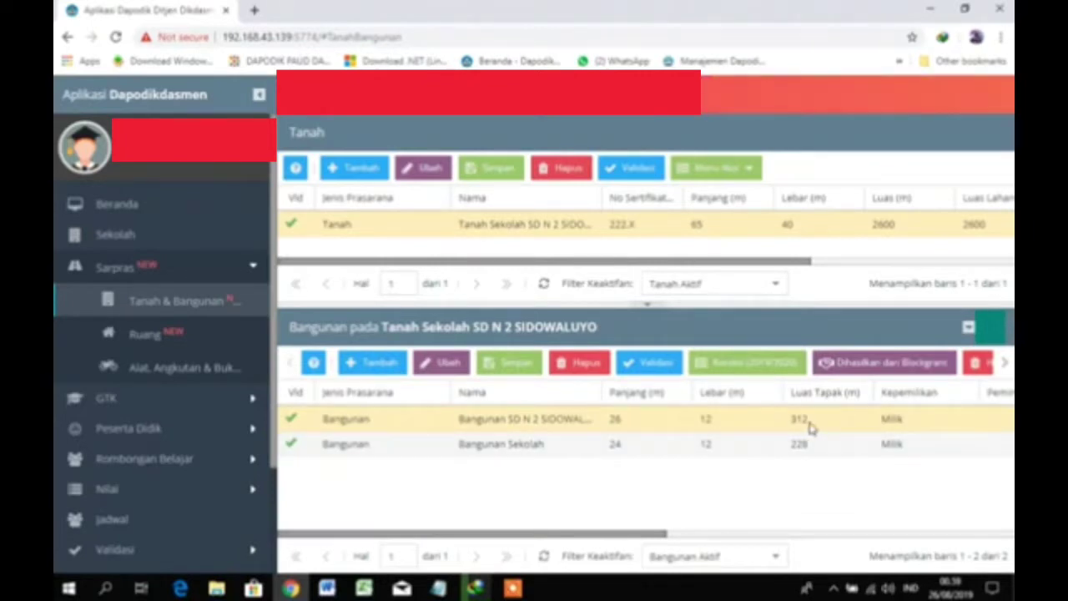
# In the damage form of Bangunan SD N 2 SIDOWALUYO, update Kerusakan plester struktur, select BUKAN DAK for Keterangan tutup atap, and save
pyautogui.click(767, 364)
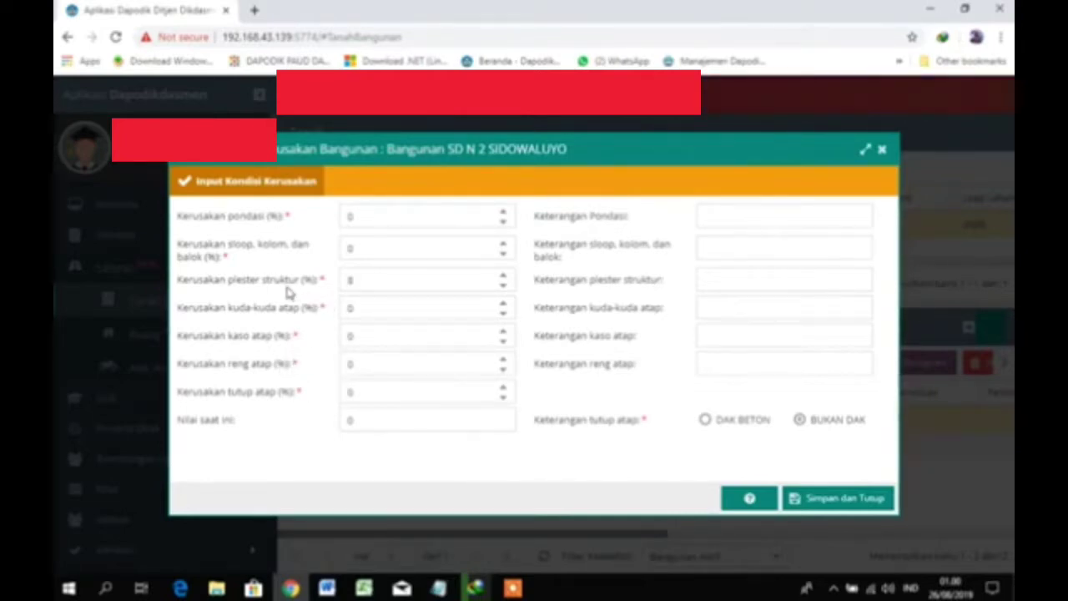
pyautogui.click(368, 279)
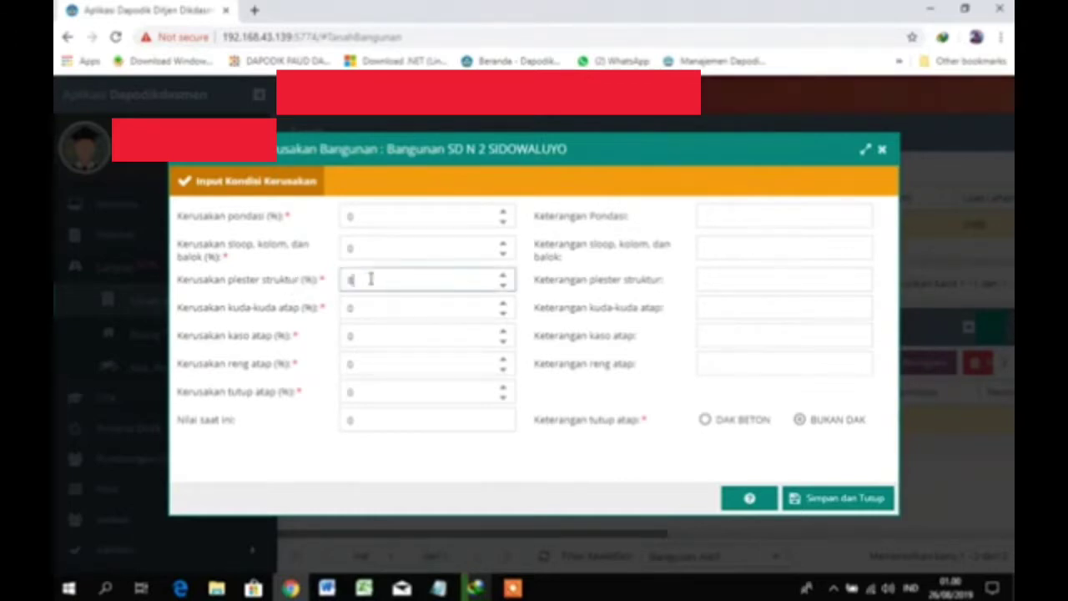
pyautogui.doubleClick(342, 280)
pyautogui.click(800, 422)
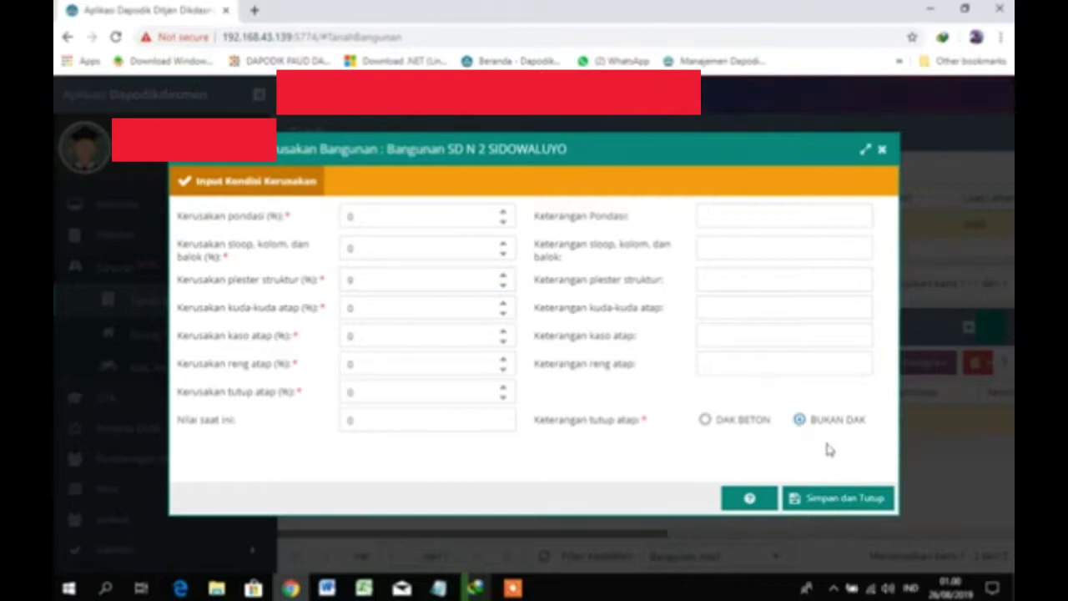
pyautogui.click(818, 499)
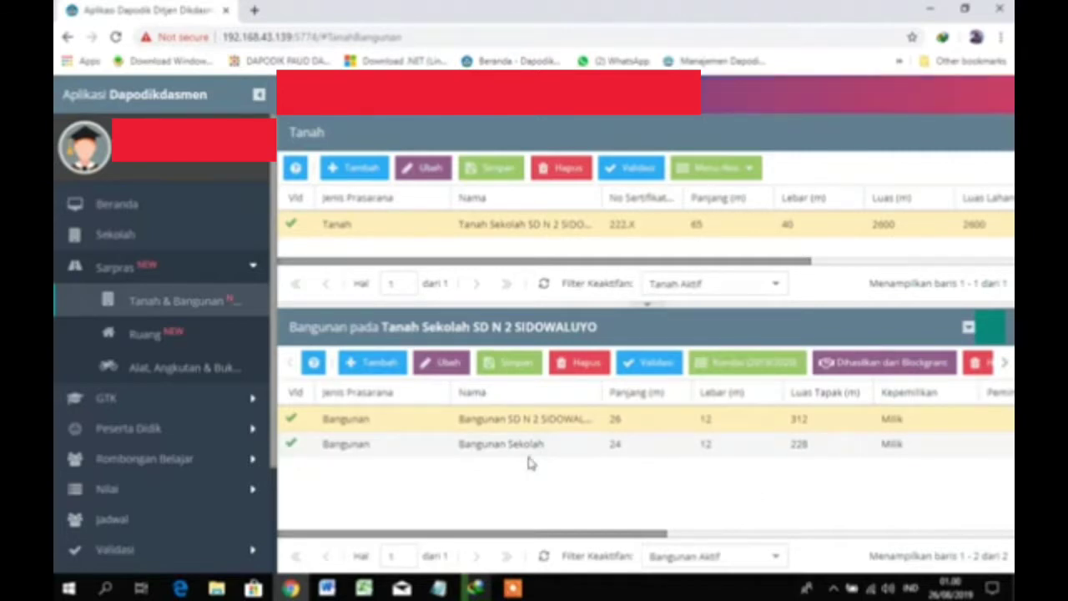
# Remove the Bangunan Sekolah record from the books with Hapus buku Koreksi Data and Tgl hapus buku 26 August 2019, and save
pyautogui.click(143, 344)
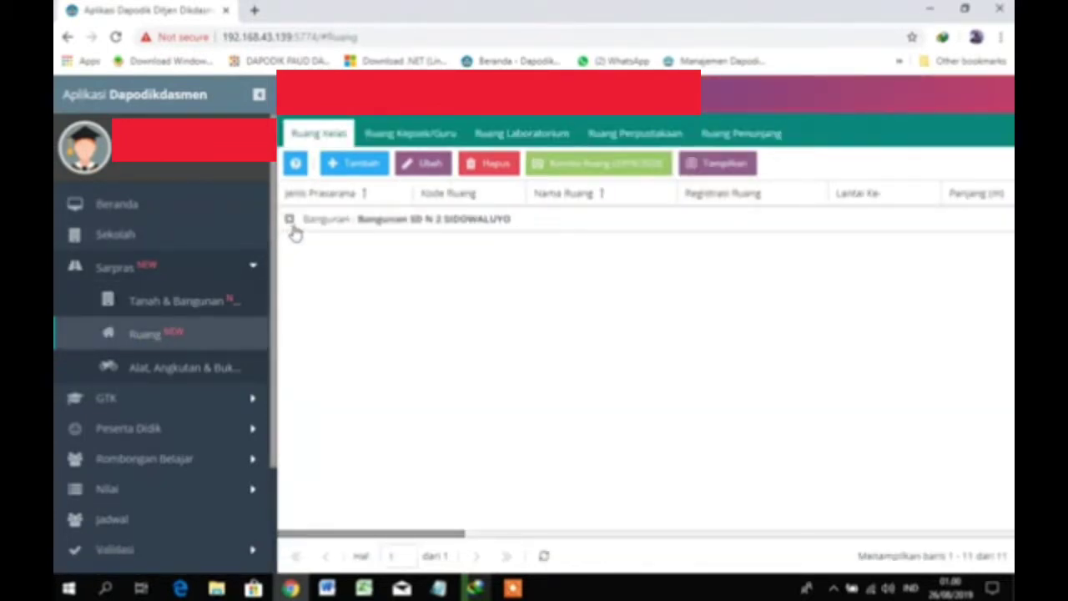
pyautogui.click(175, 303)
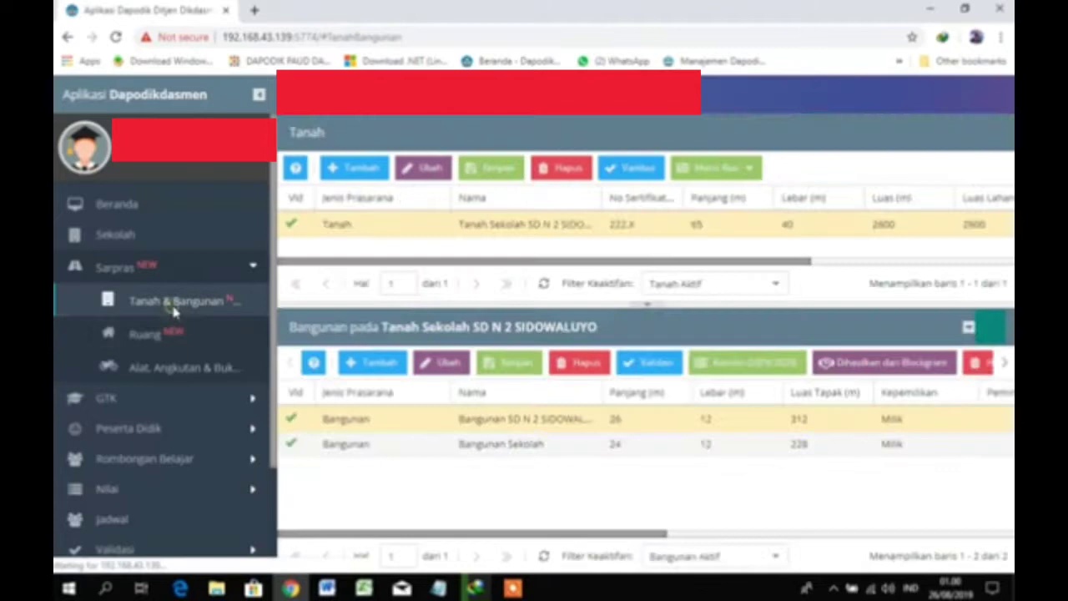
pyautogui.click(334, 445)
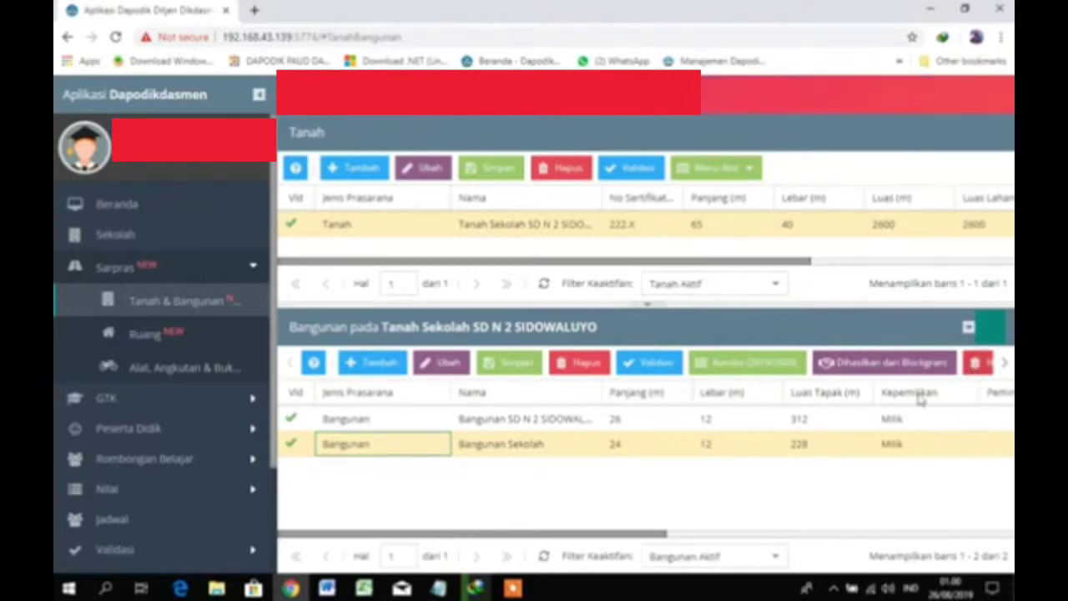
pyautogui.moveTo(609, 534); pyautogui.dragTo(754, 534)
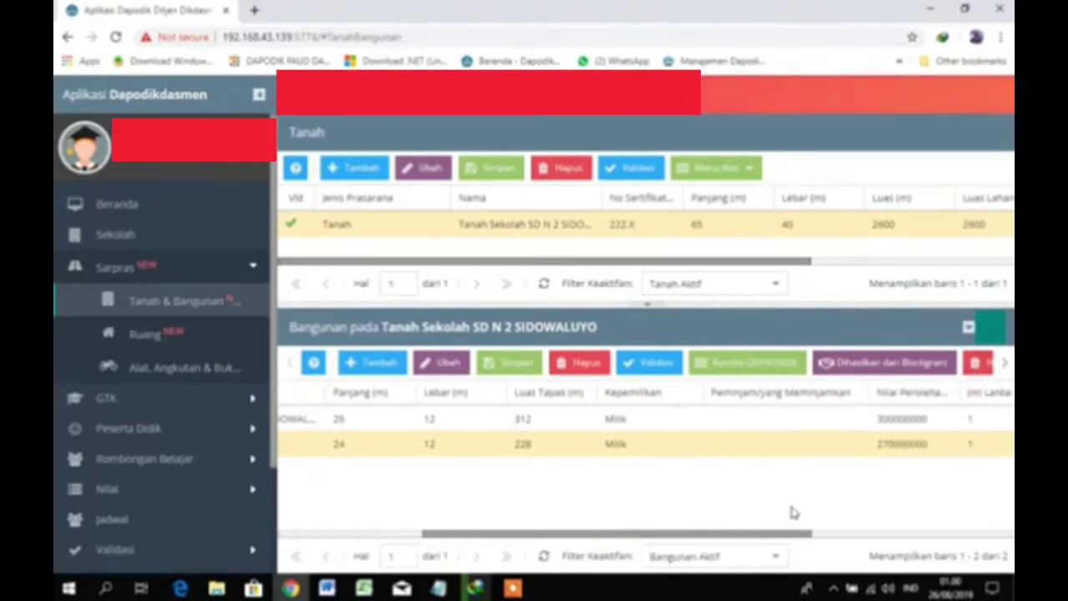
pyautogui.click(1005, 363)
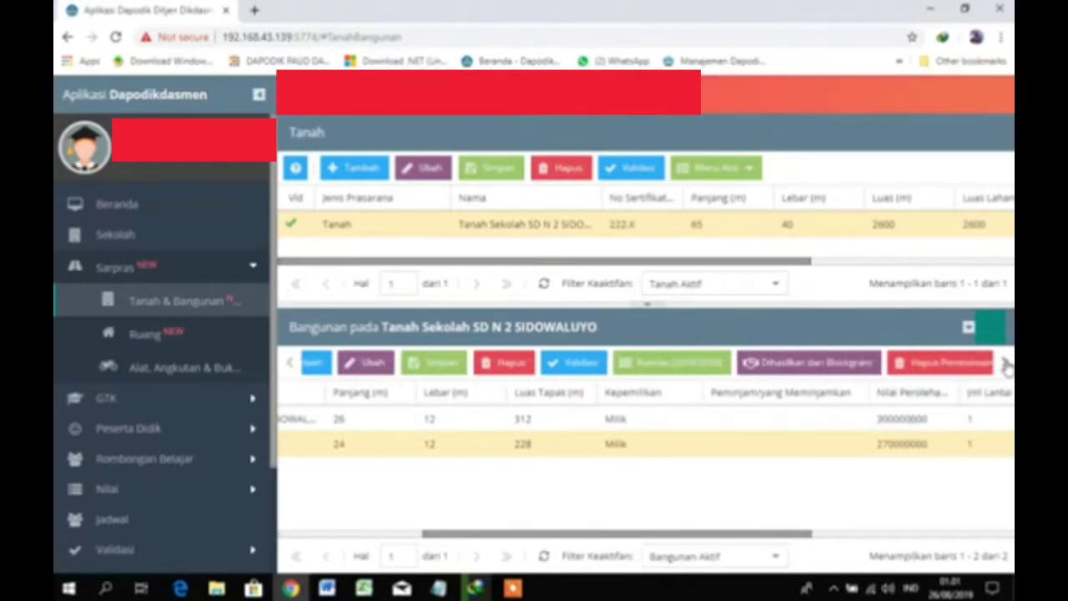
pyautogui.click(960, 365)
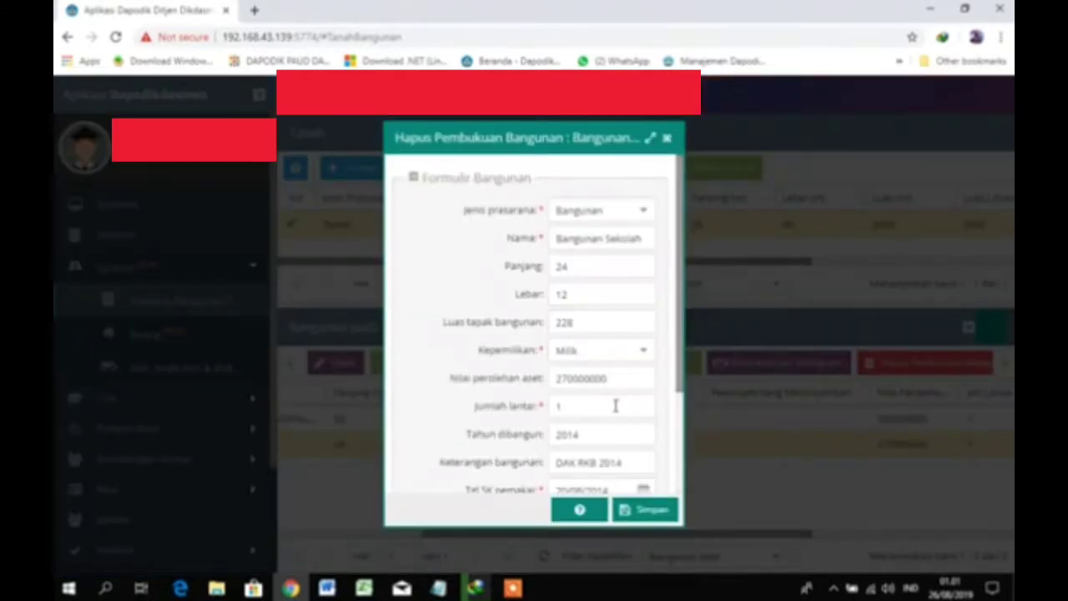
pyautogui.scroll(-3, 615, 405)
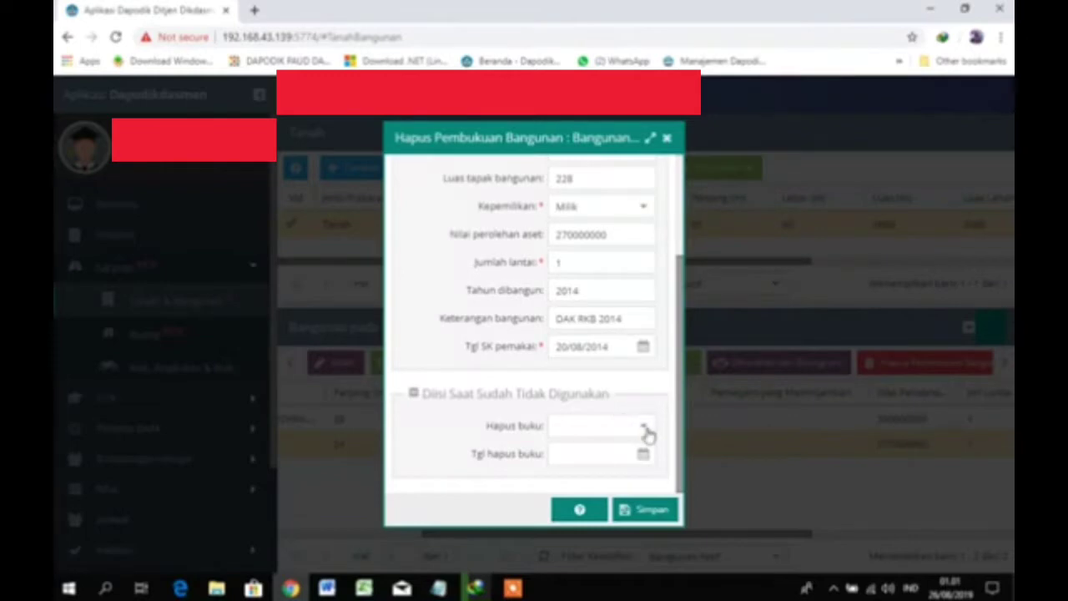
pyautogui.click(642, 427)
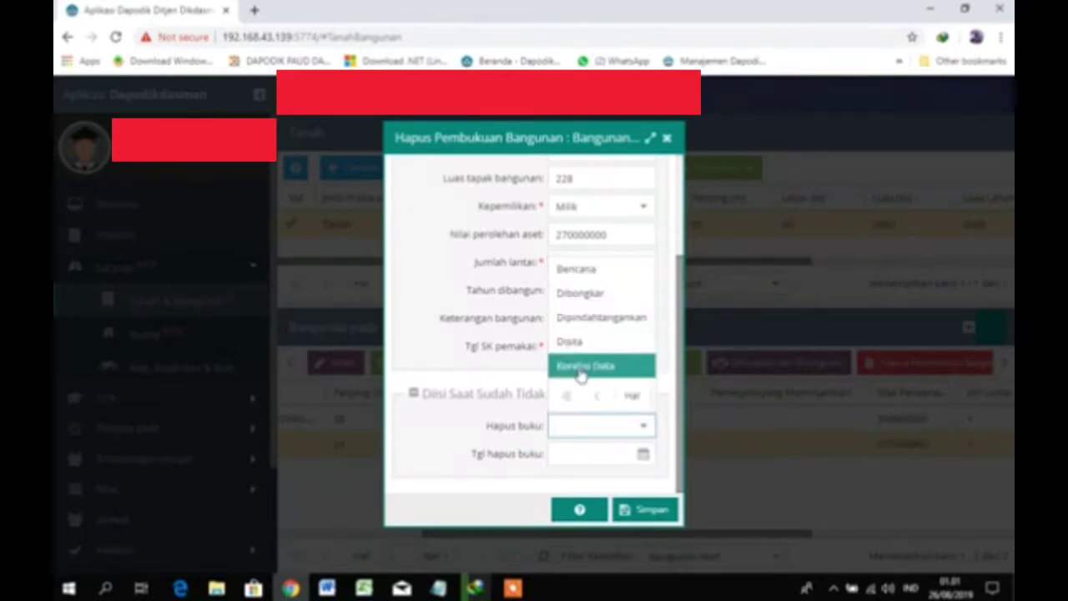
pyautogui.click(584, 365)
pyautogui.click(643, 454)
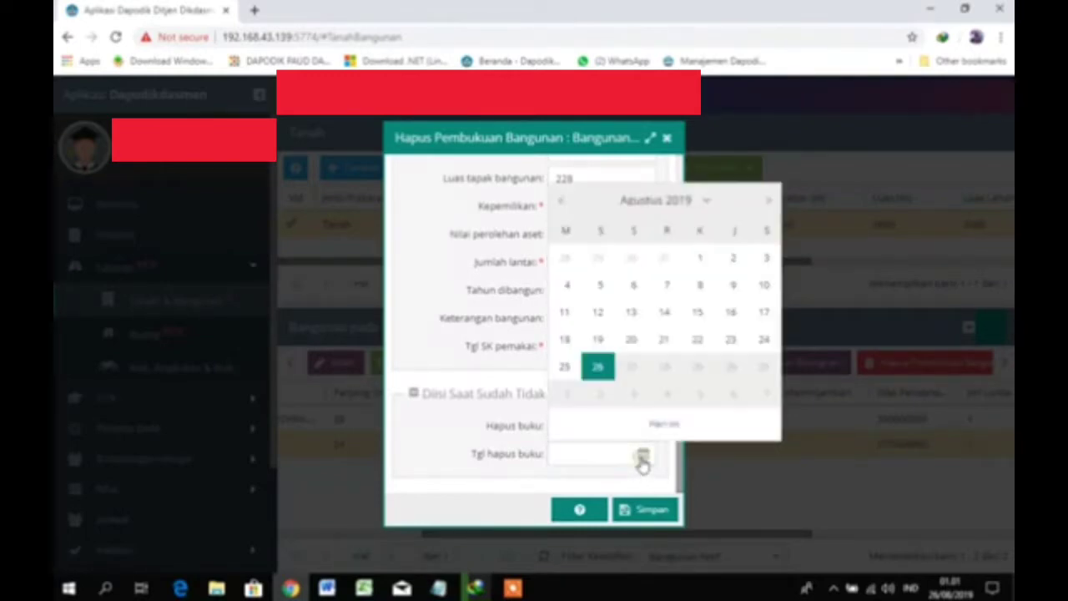
pyautogui.click(597, 366)
pyautogui.click(650, 510)
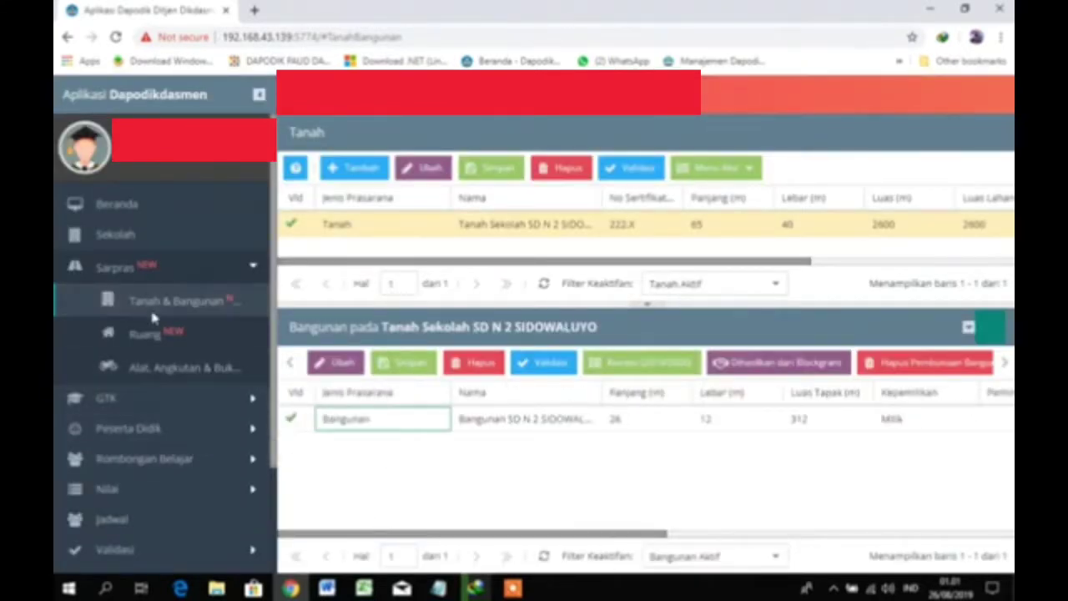
# Review the classrooms listed under Bangunan SD N 2 SIDOWALUYO, and recheck the remaining building in the land and building records
pyautogui.click(147, 334)
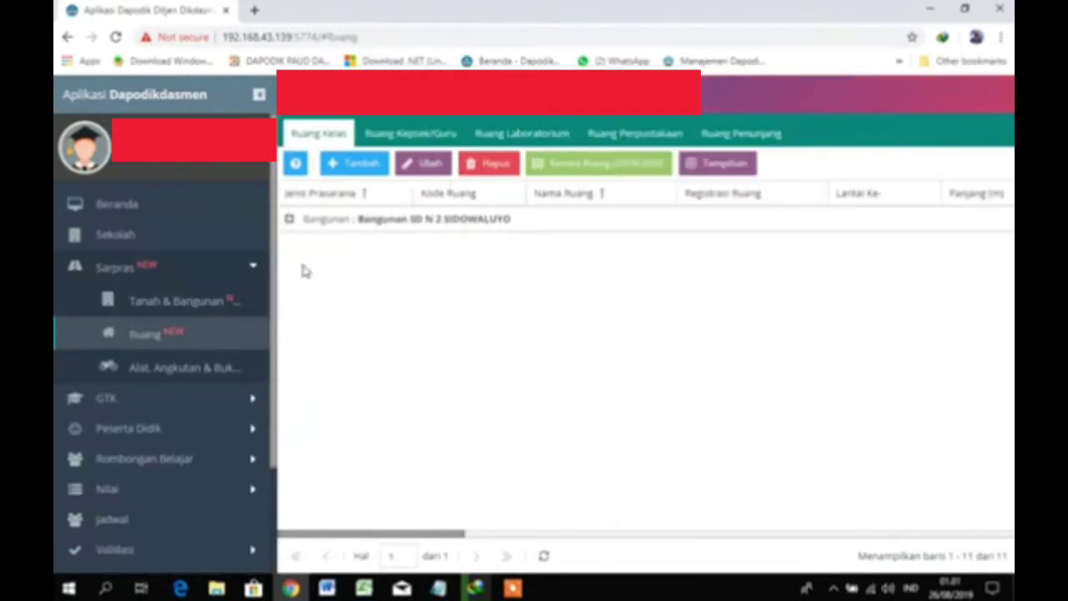
pyautogui.click(290, 219)
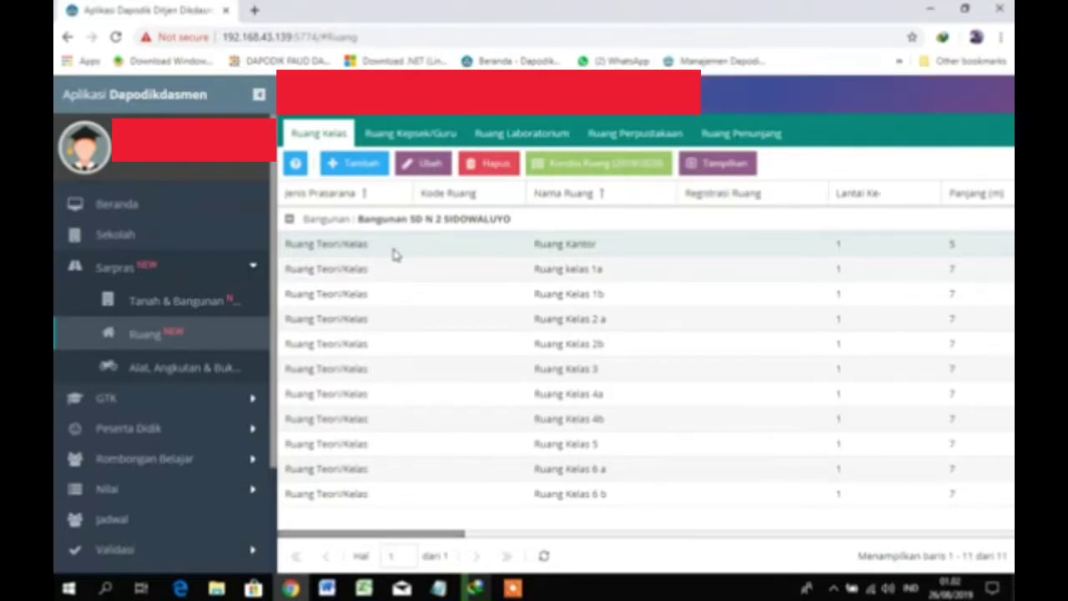
pyautogui.click(183, 302)
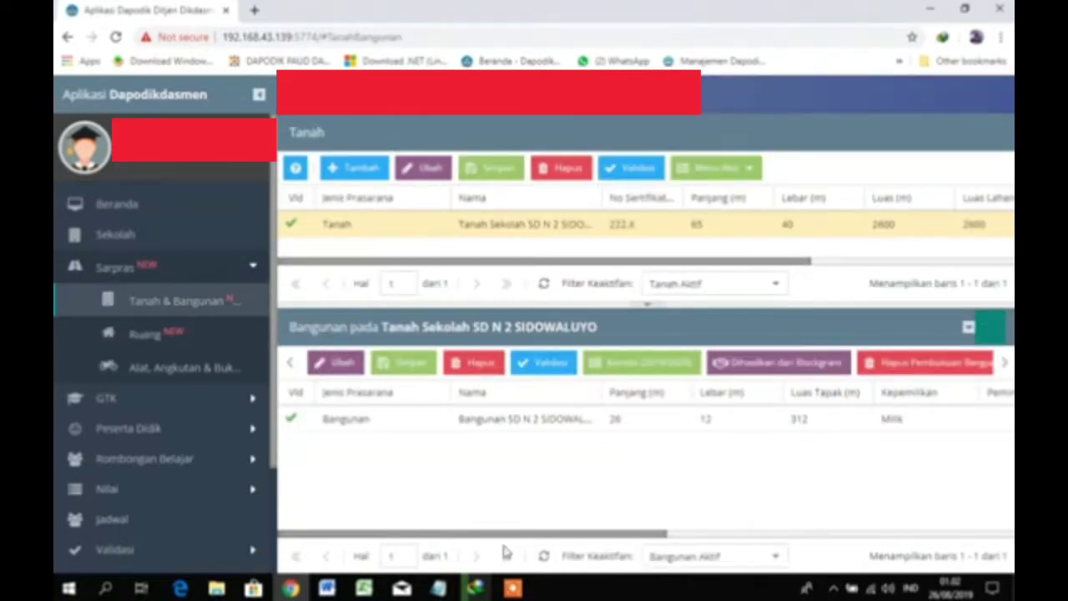
pyautogui.click(424, 537)
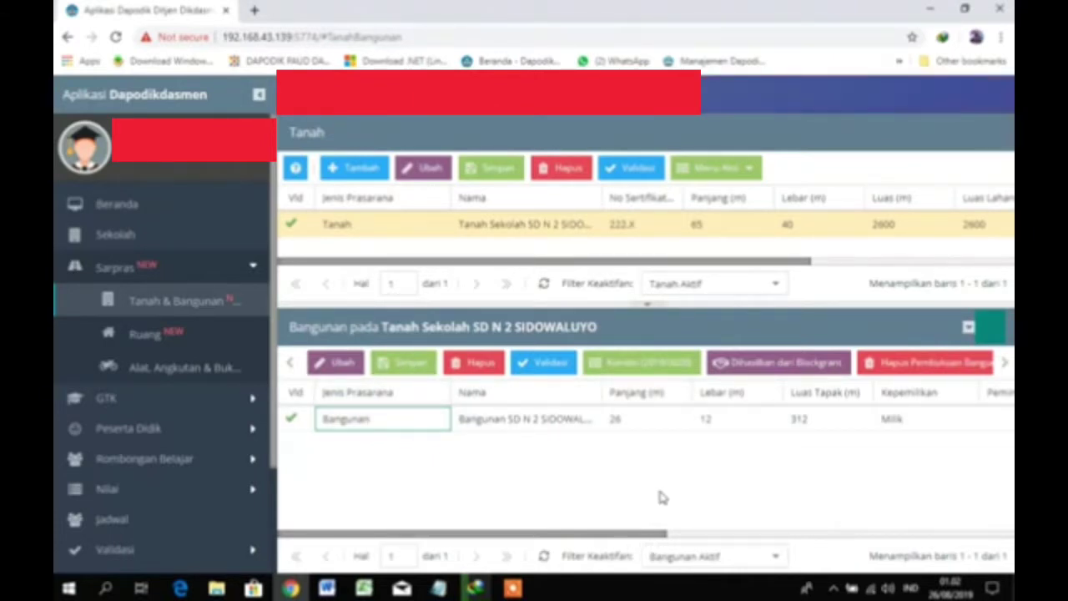
pyautogui.click(290, 361)
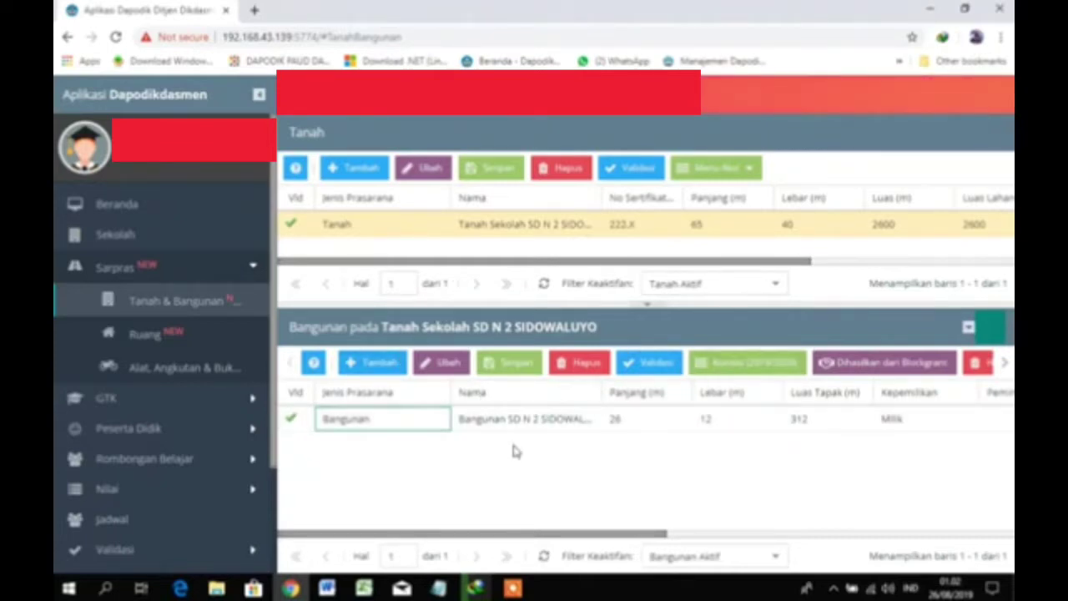
# Set Kerusakan instalasi listrik to 12% in the room condition form of Ruang Kantor
pyautogui.click(146, 335)
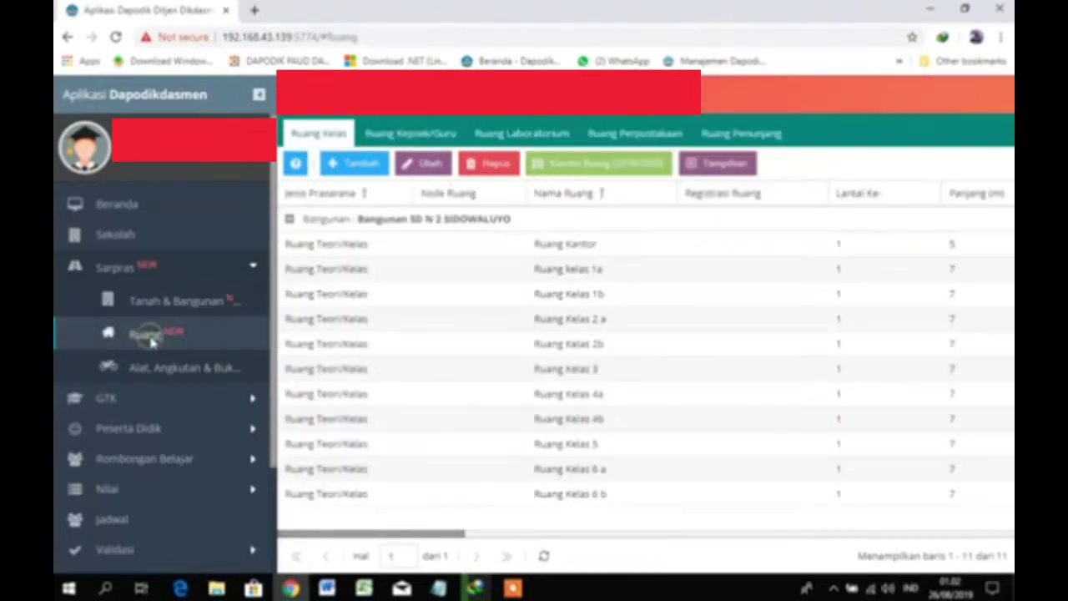
pyautogui.click(394, 250)
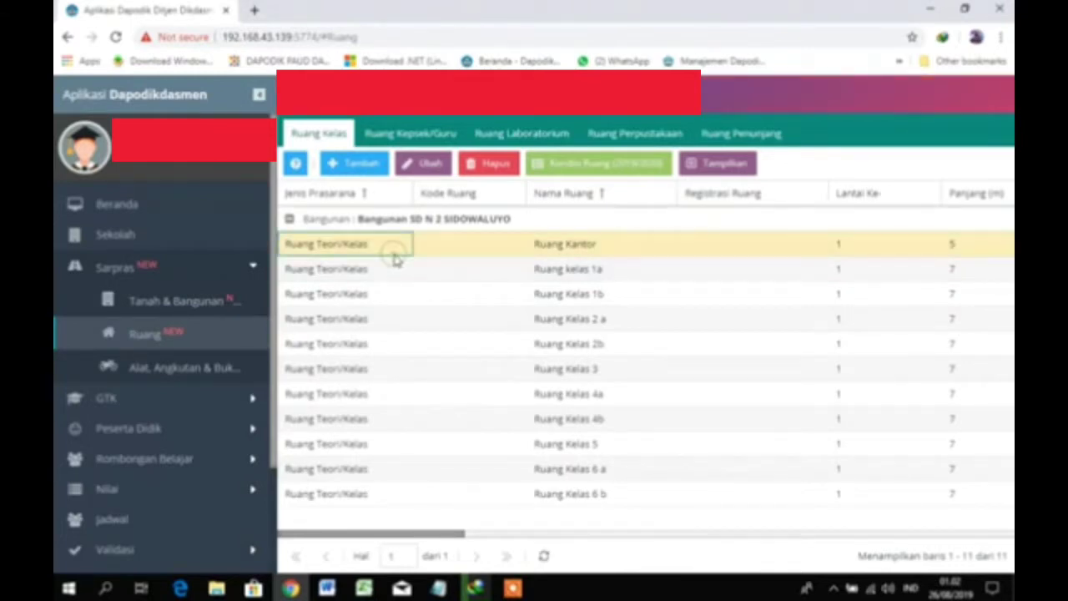
pyautogui.click(578, 167)
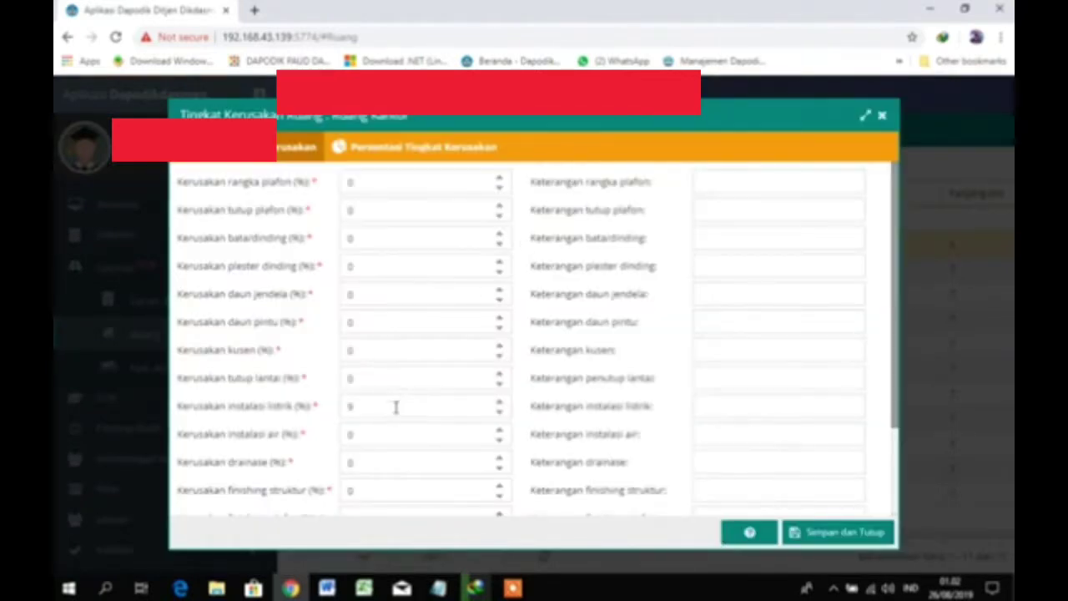
pyautogui.click(393, 408)
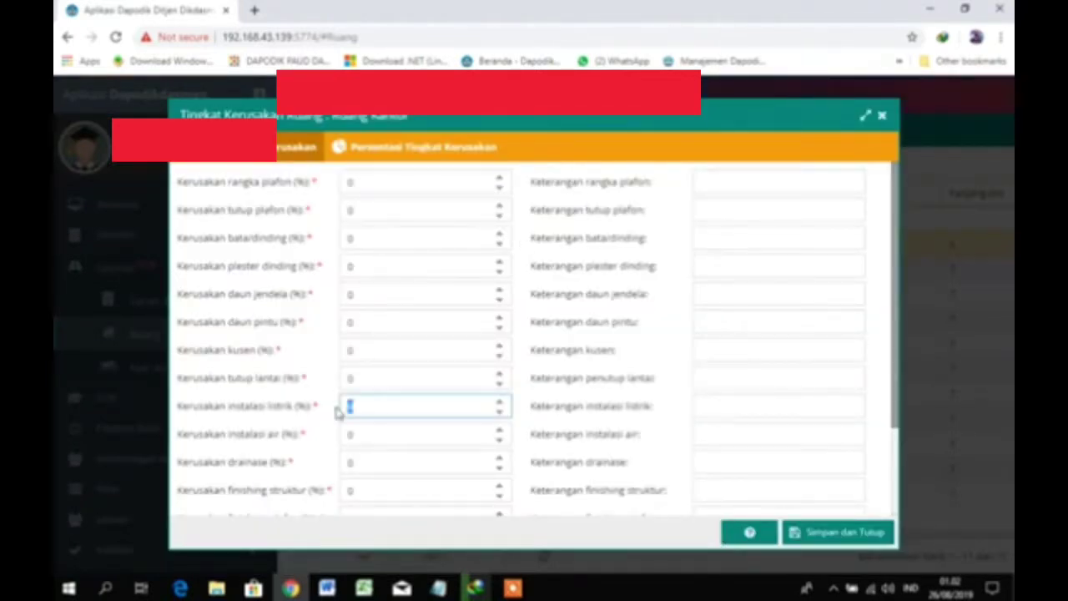
pyautogui.write('12')
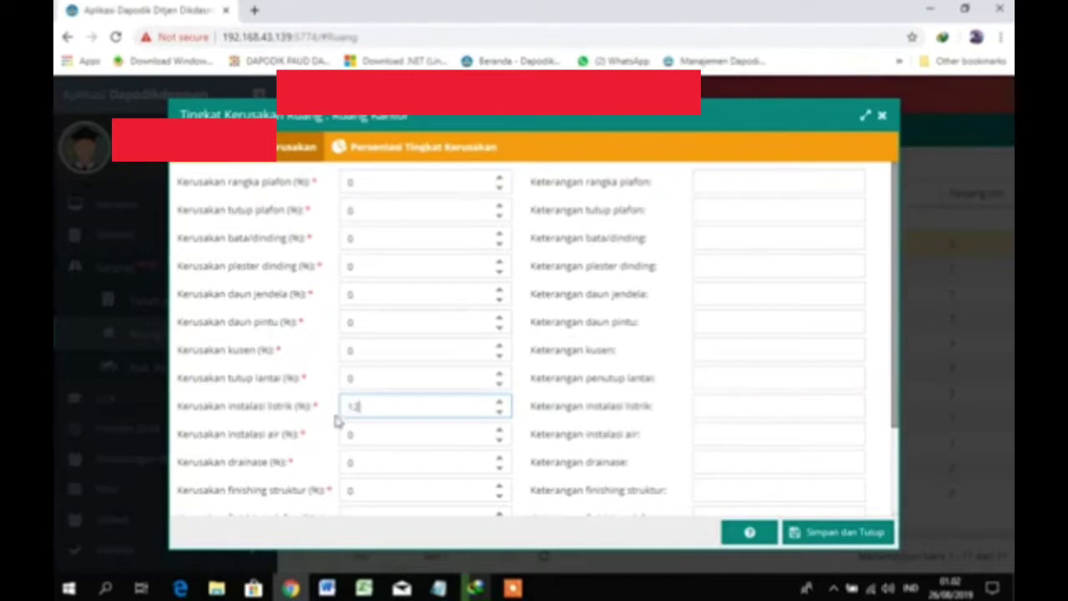
pyautogui.scroll(-3, 402, 433)
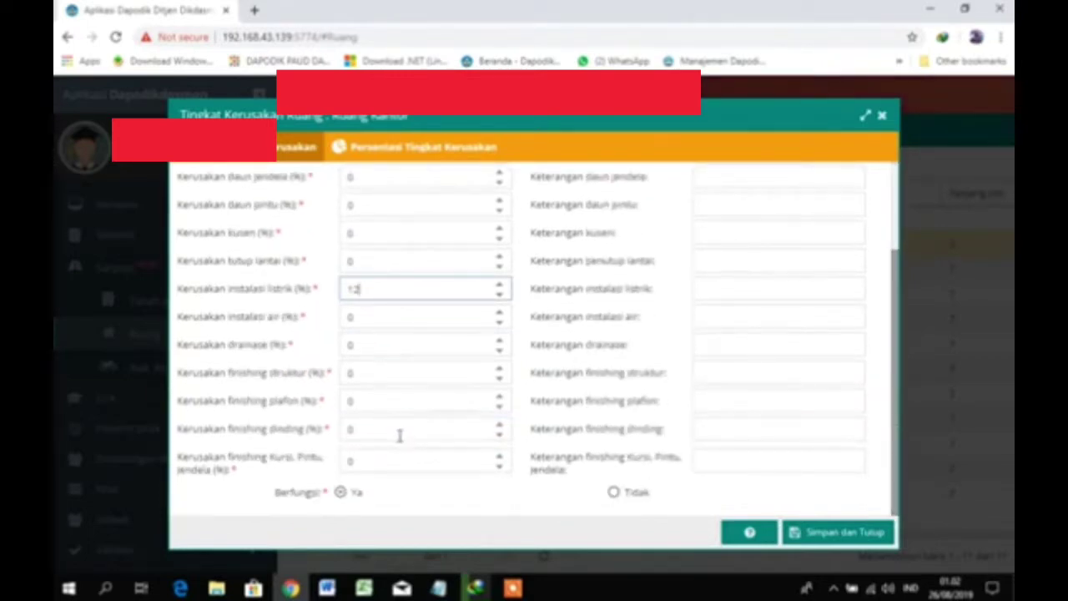
pyautogui.scroll(3, 400, 434)
pyautogui.scroll(-2, 522, 399)
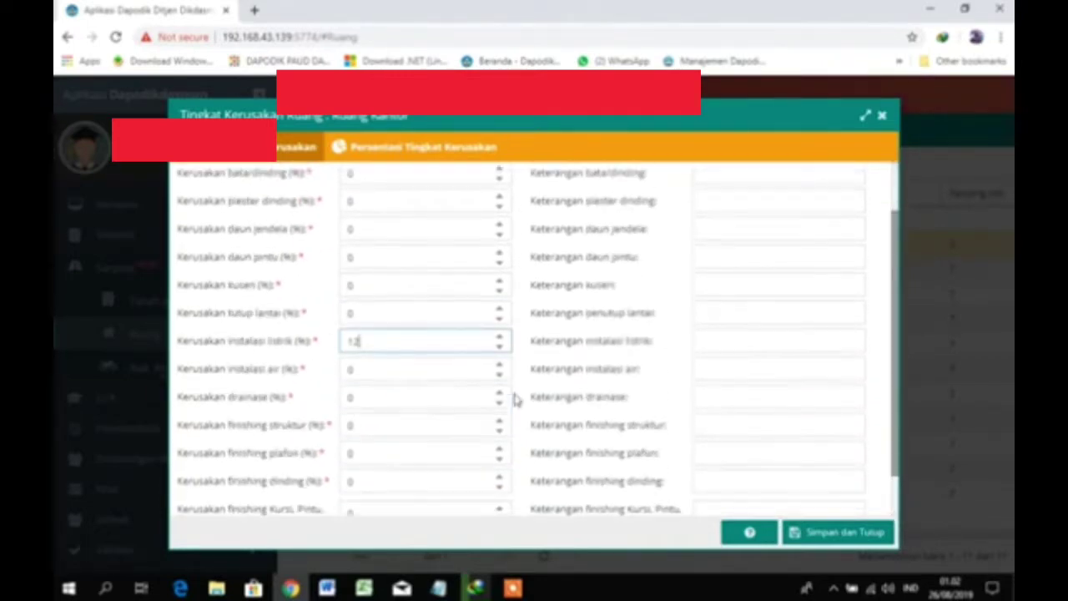
# Enter Kabel Putus as Keterangan instalasi listrik, select Ya for Berfungsi, and save the Ruang Kantor damage form
pyautogui.click(708, 333)
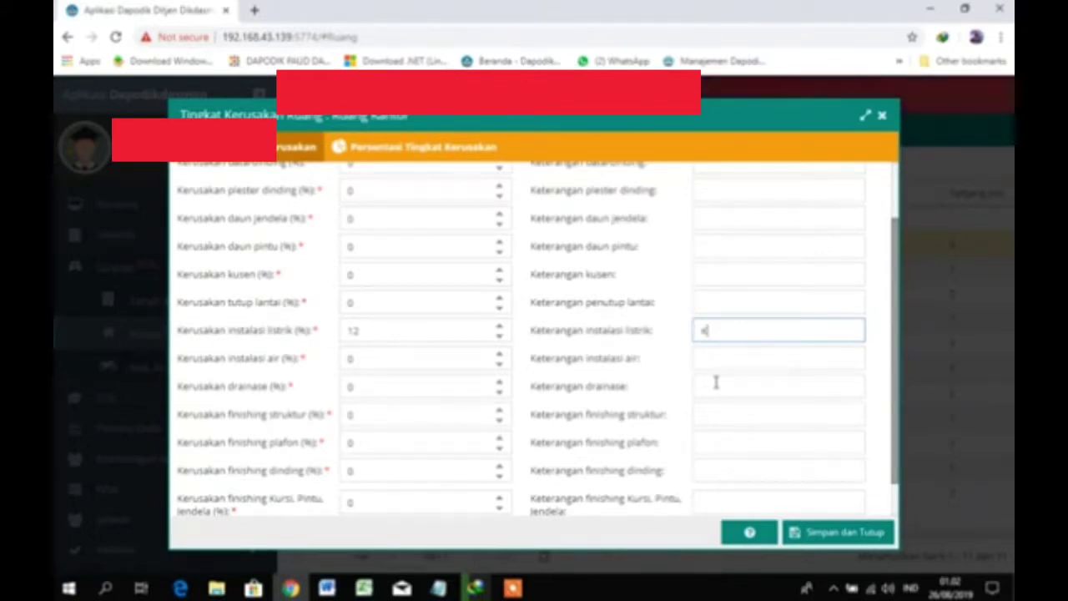
pyautogui.write('Putus')
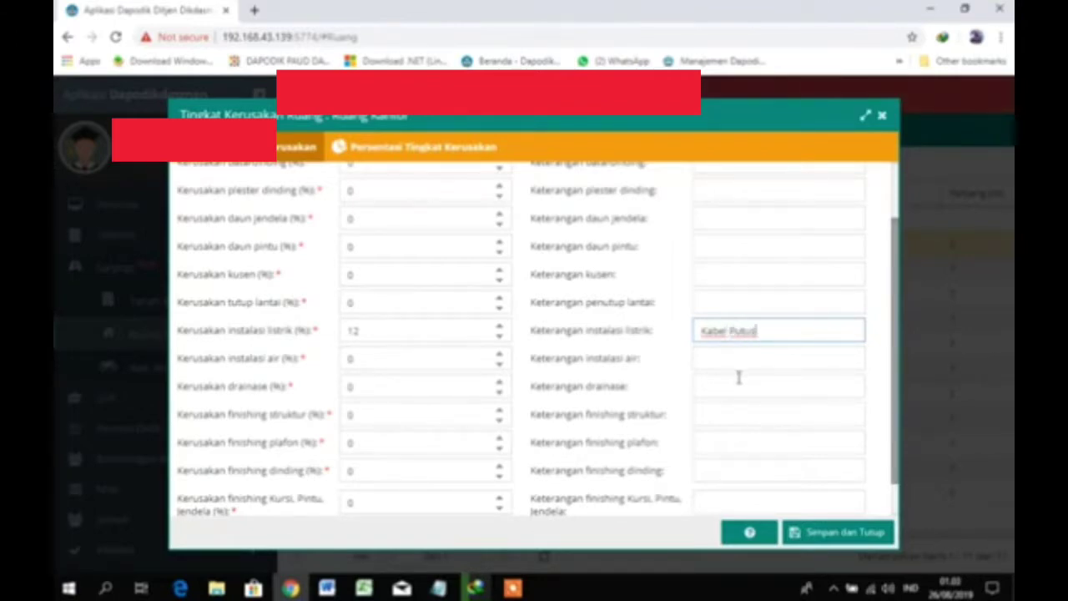
pyautogui.scroll(-1, 774, 461)
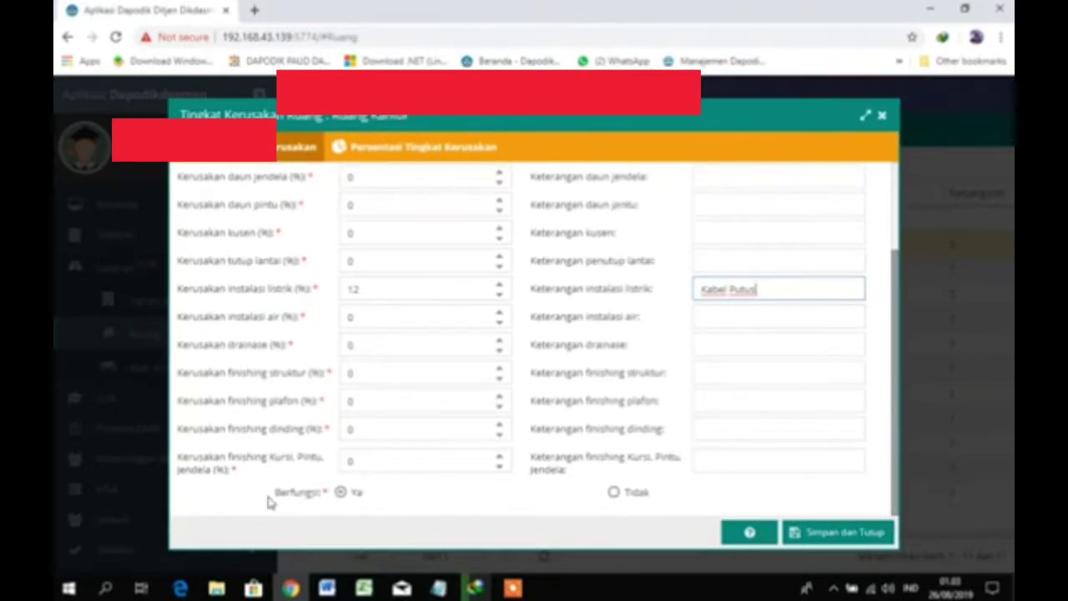
pyautogui.click(341, 492)
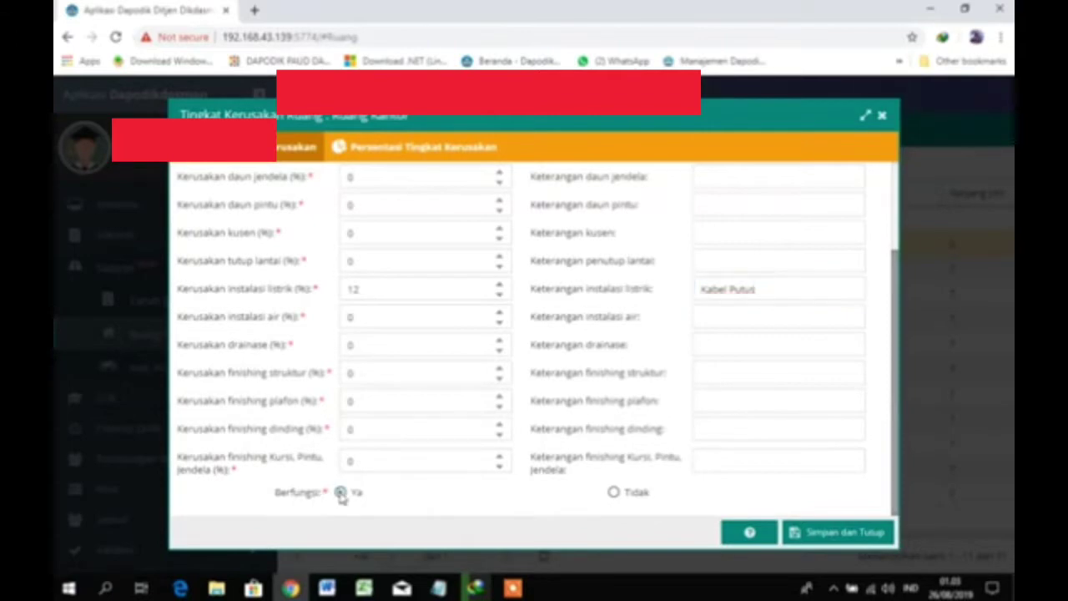
pyautogui.click(838, 535)
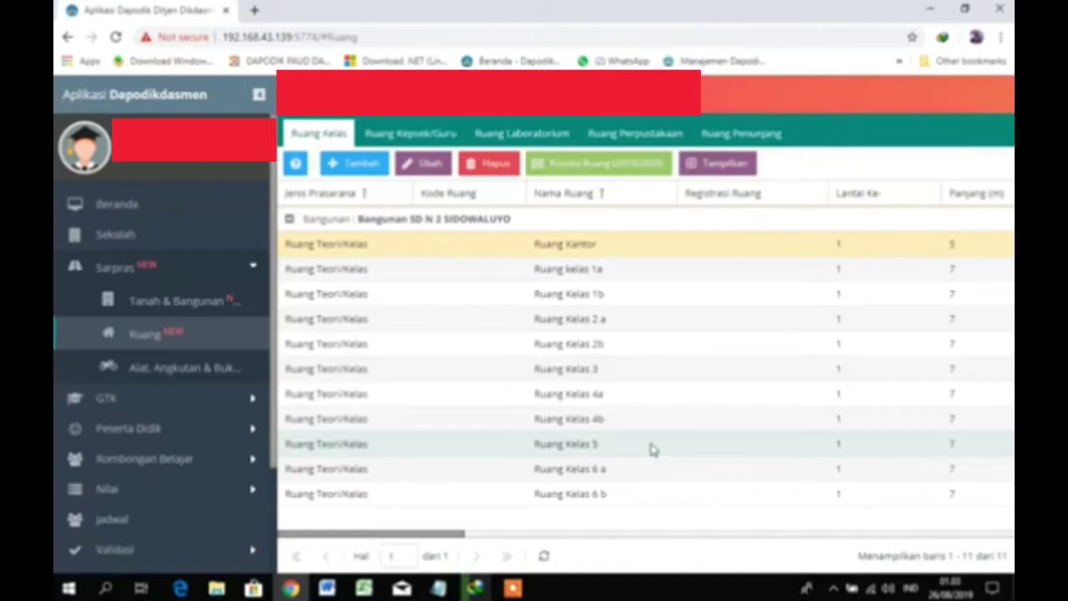
pyautogui.click(660, 272)
pyautogui.click(646, 313)
pyautogui.click(641, 287)
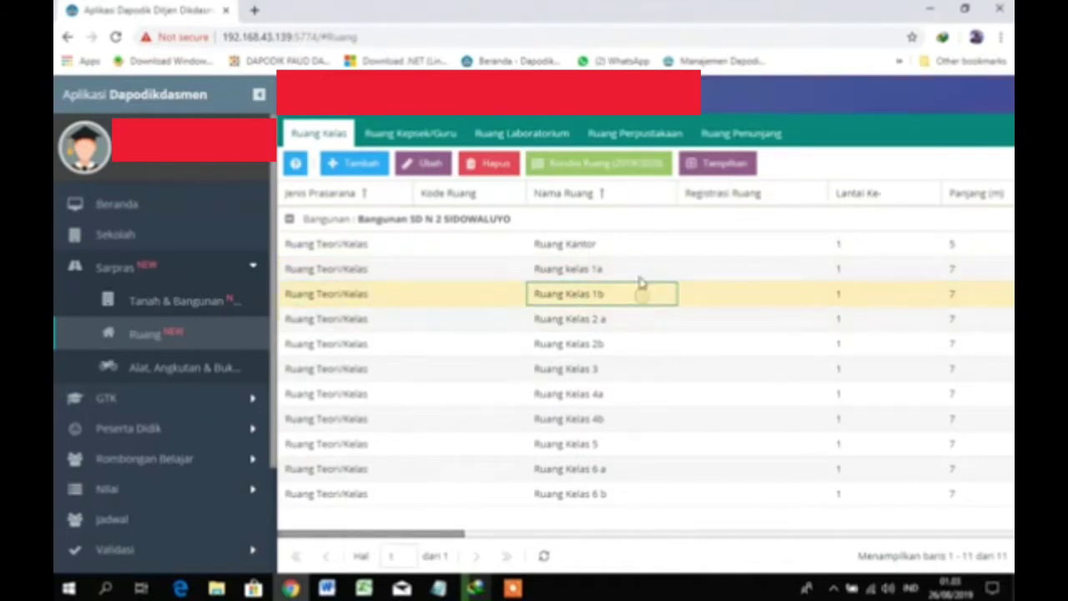
pyautogui.click(639, 274)
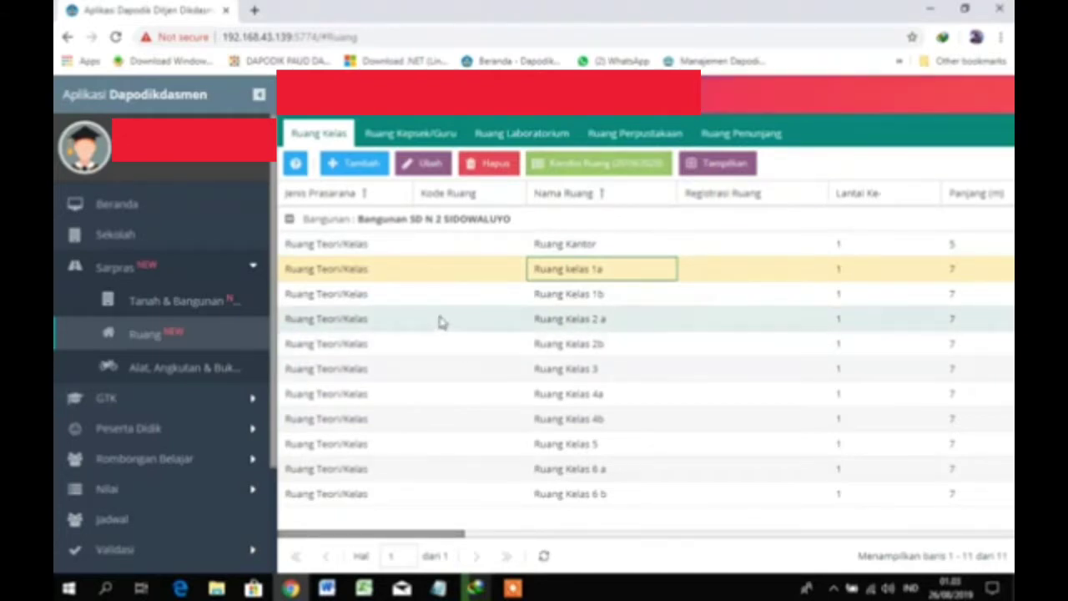
pyautogui.click(212, 310)
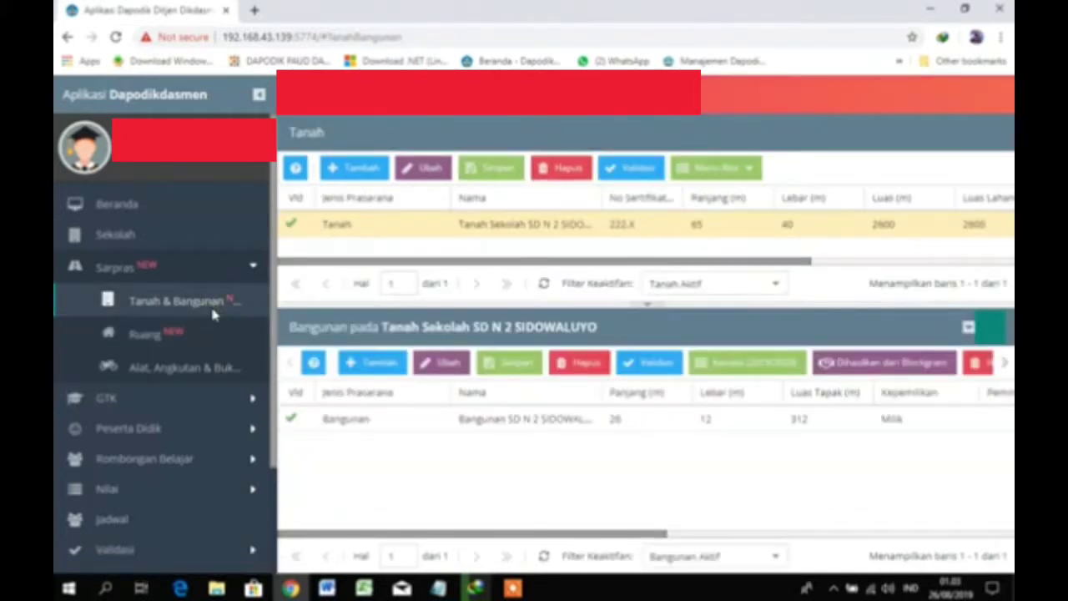
pyautogui.click(174, 335)
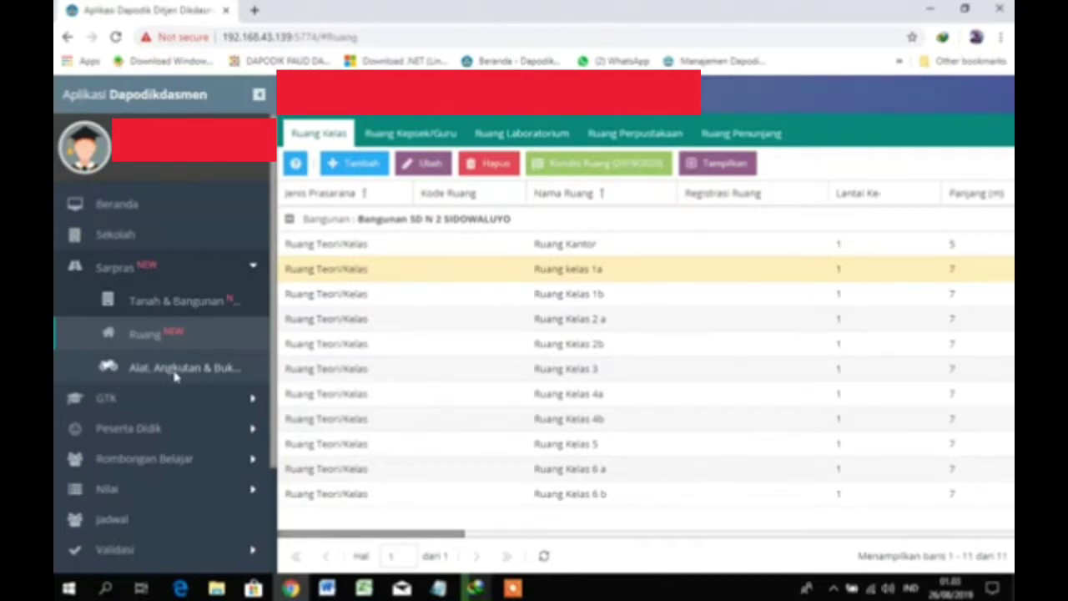
# Filter the school's Alat records by Ruang Kelas 5 and expand that room's equipment list
pyautogui.click(174, 374)
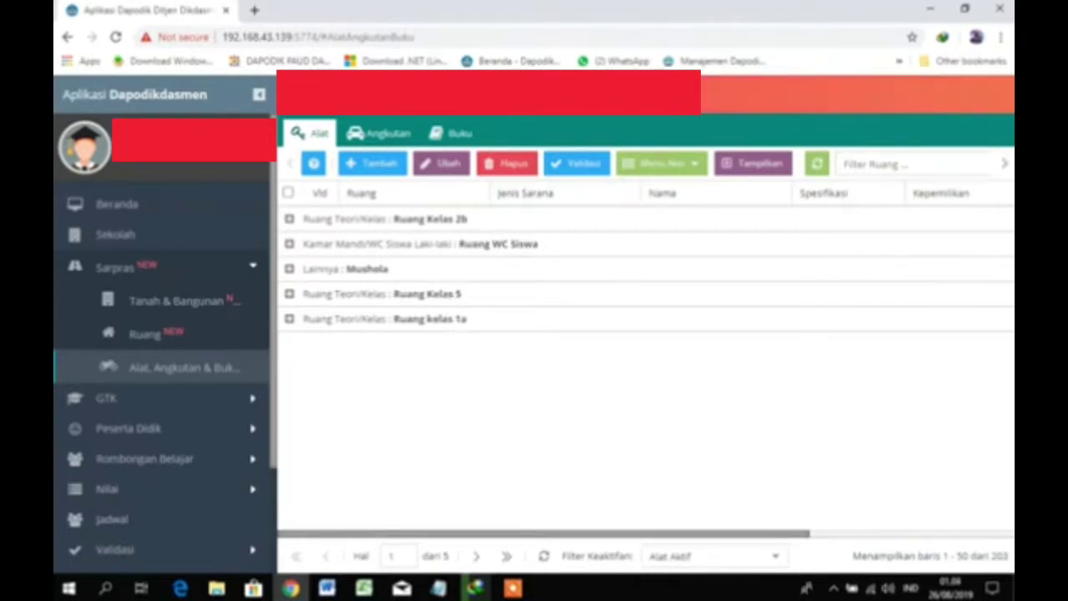
pyautogui.click(1005, 163)
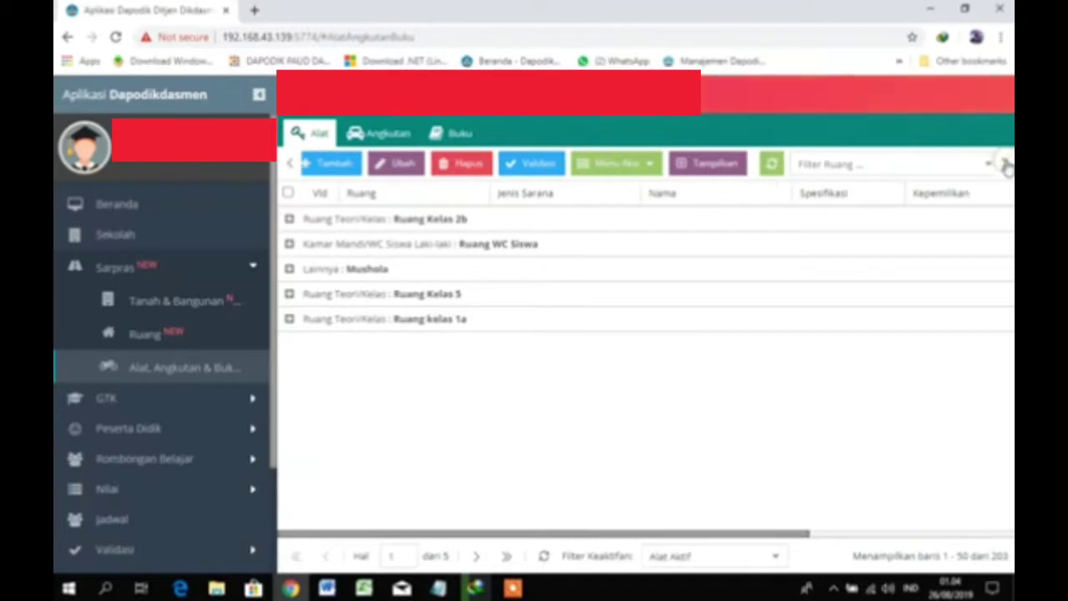
pyautogui.click(979, 165)
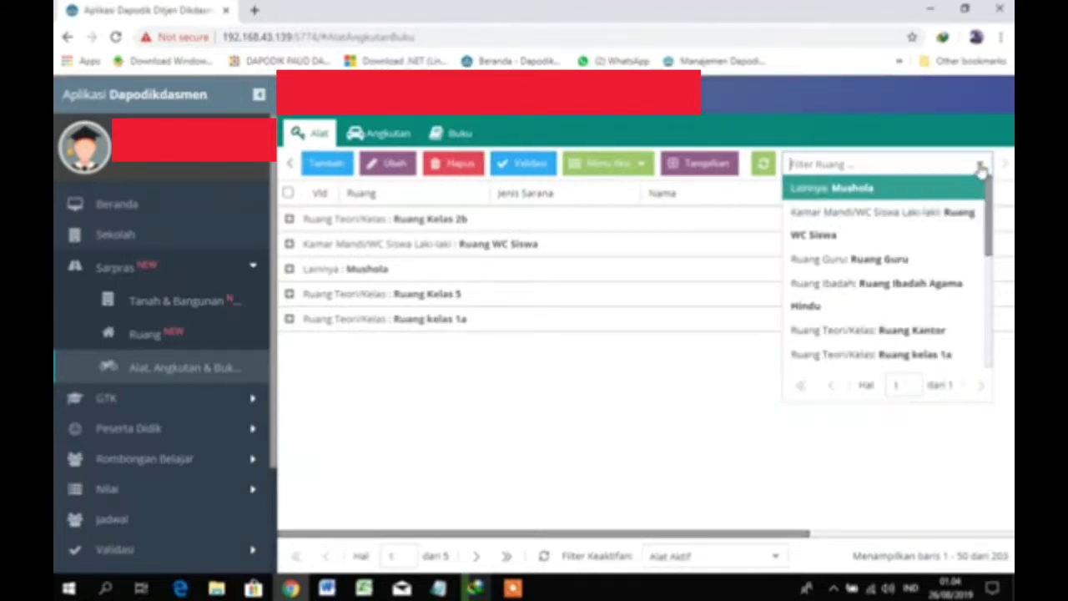
pyautogui.scroll(-5, 908, 264)
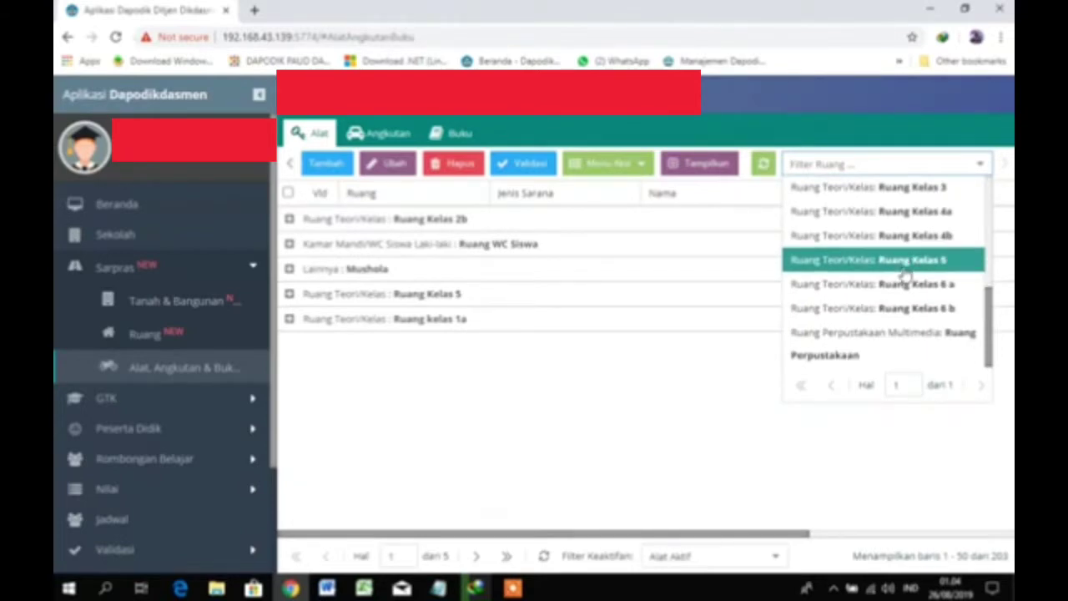
pyautogui.click(904, 269)
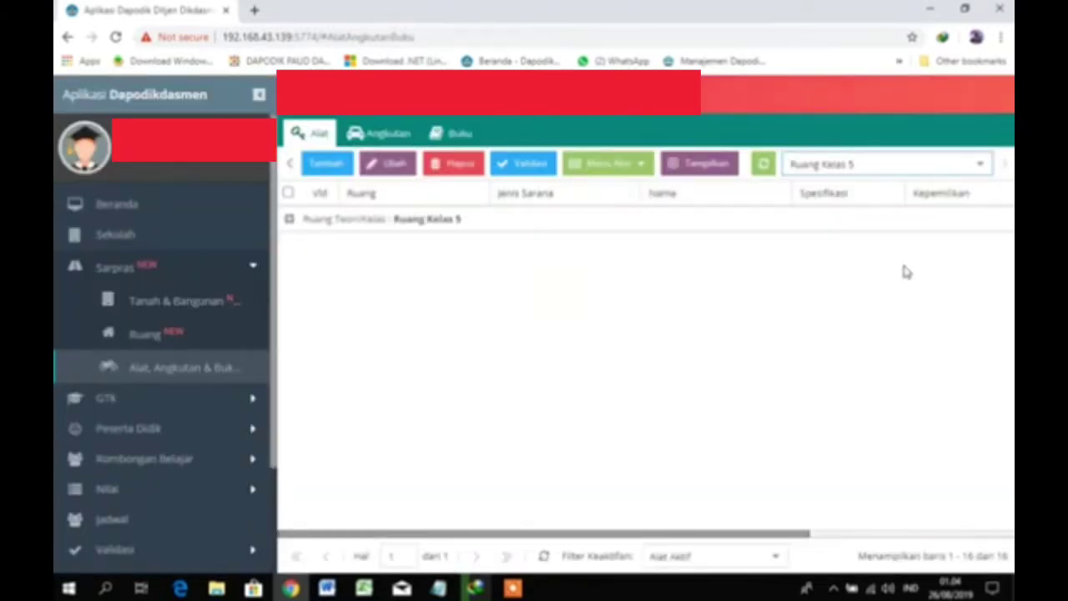
pyautogui.click(290, 220)
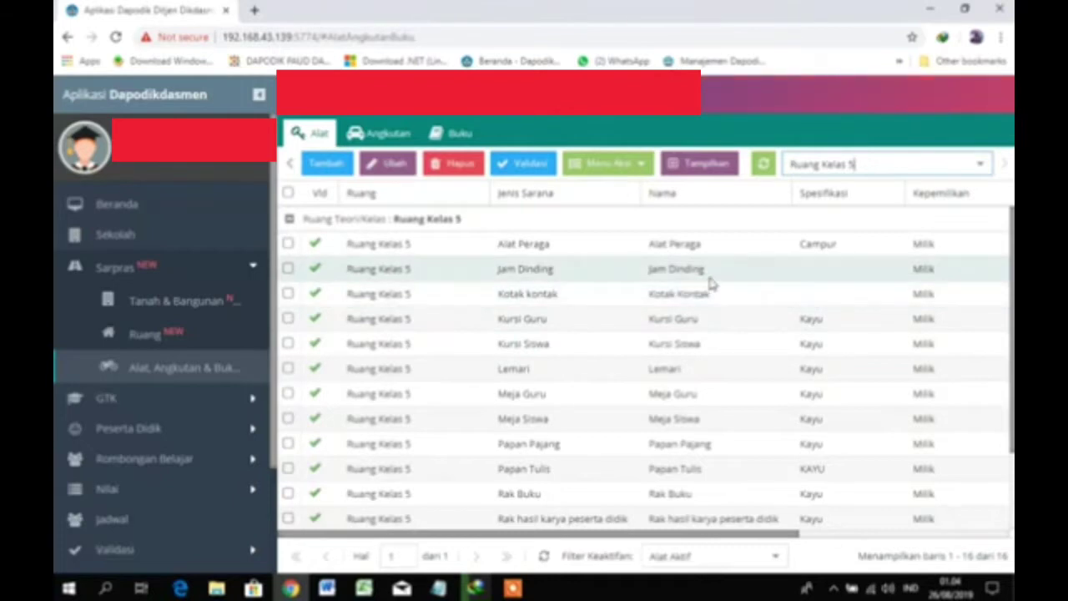
# Set Spesifikasi of the Jam Dinding in Ruang Kelas 5 to Campur and save the record
pyautogui.doubleClick(813, 271)
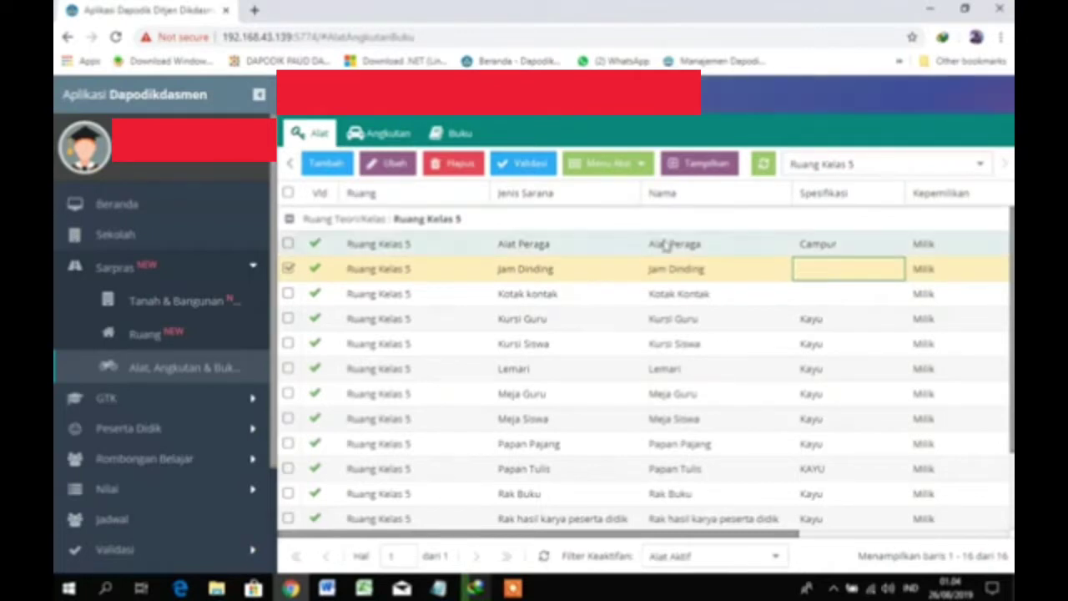
pyautogui.click(408, 165)
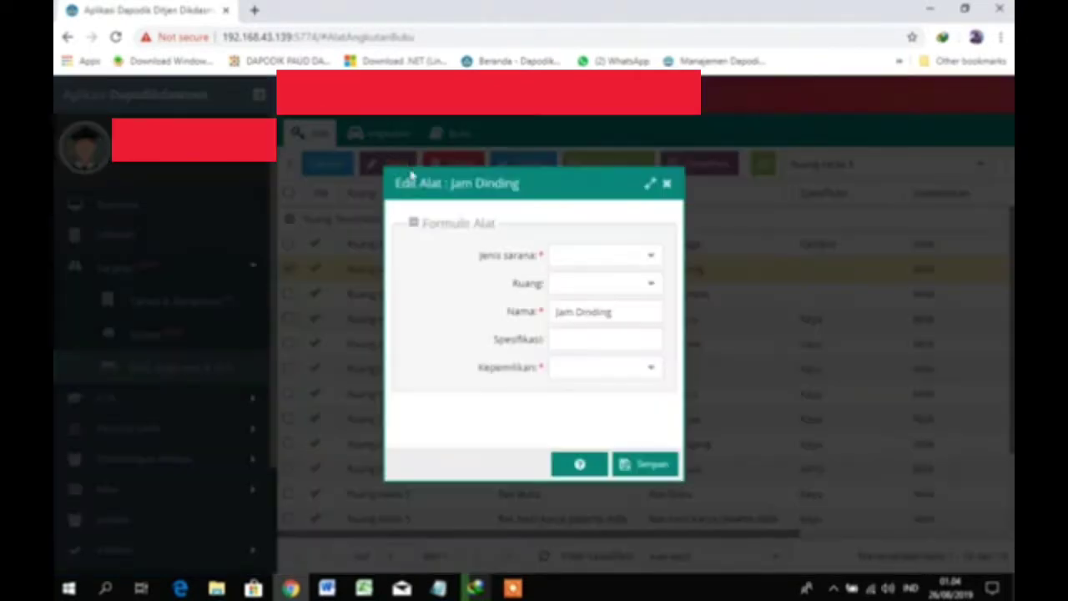
pyautogui.moveTo(626, 257); pyautogui.dragTo(544, 256)
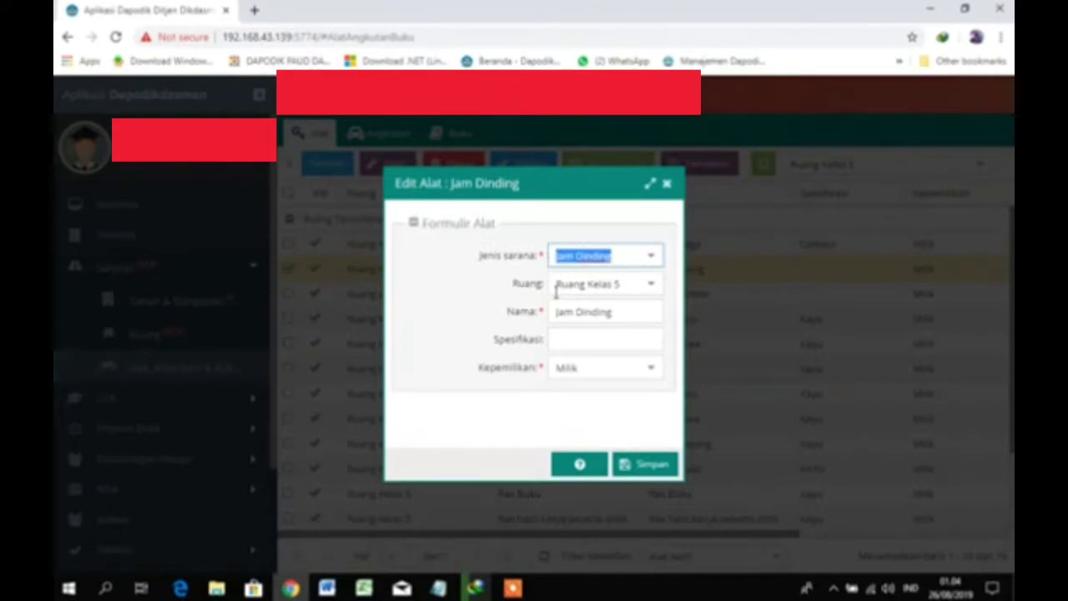
pyautogui.click(570, 335)
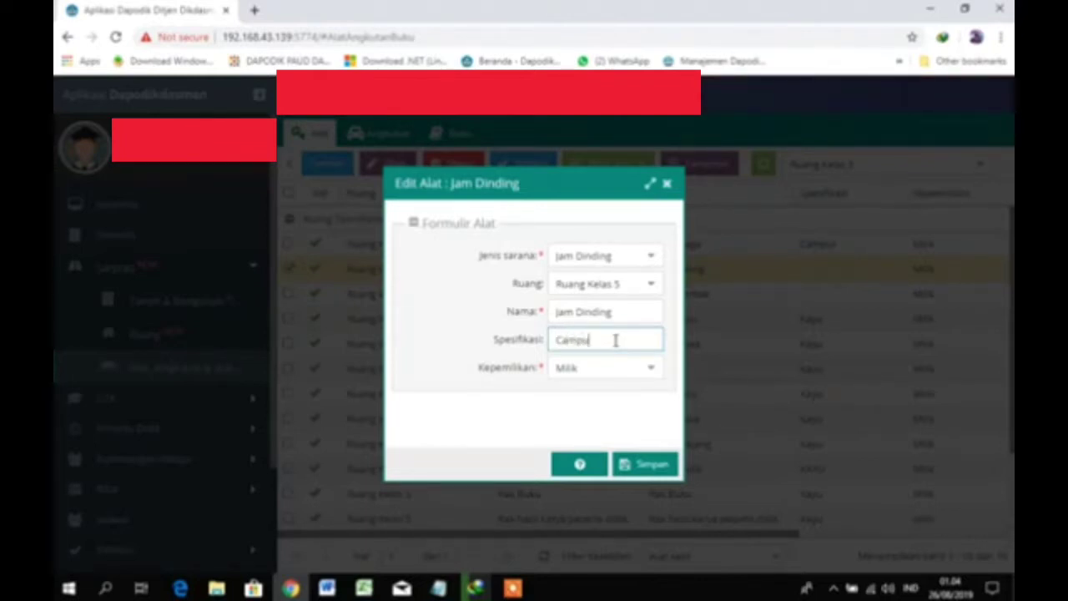
pyautogui.click(656, 463)
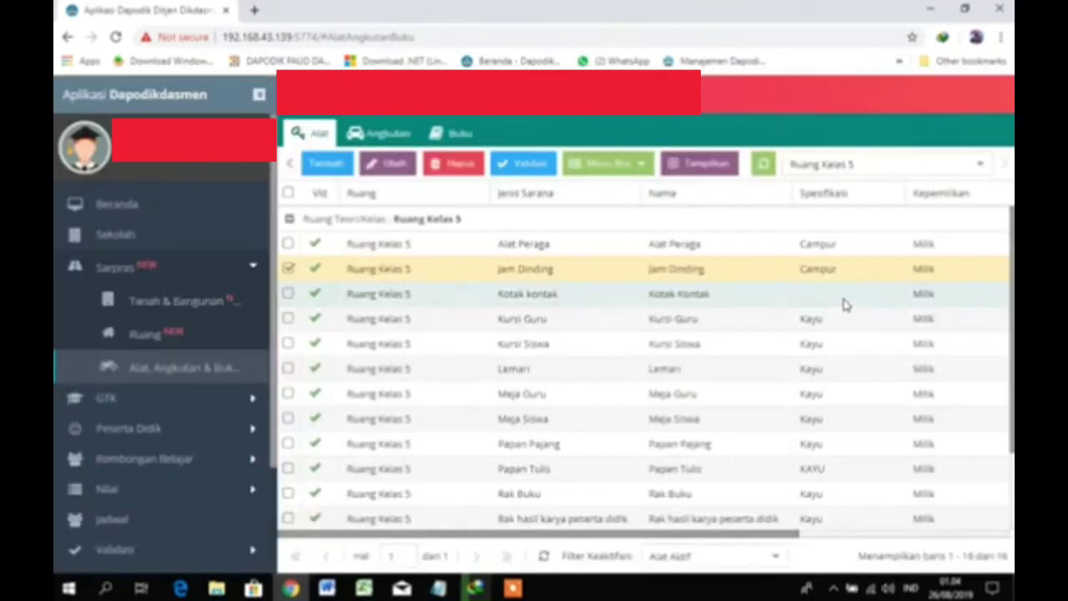
# Set Spesifikasi of the Kotak Kontak in Ruang Kelas 5 to Kayu and save the record
pyautogui.click(843, 301)
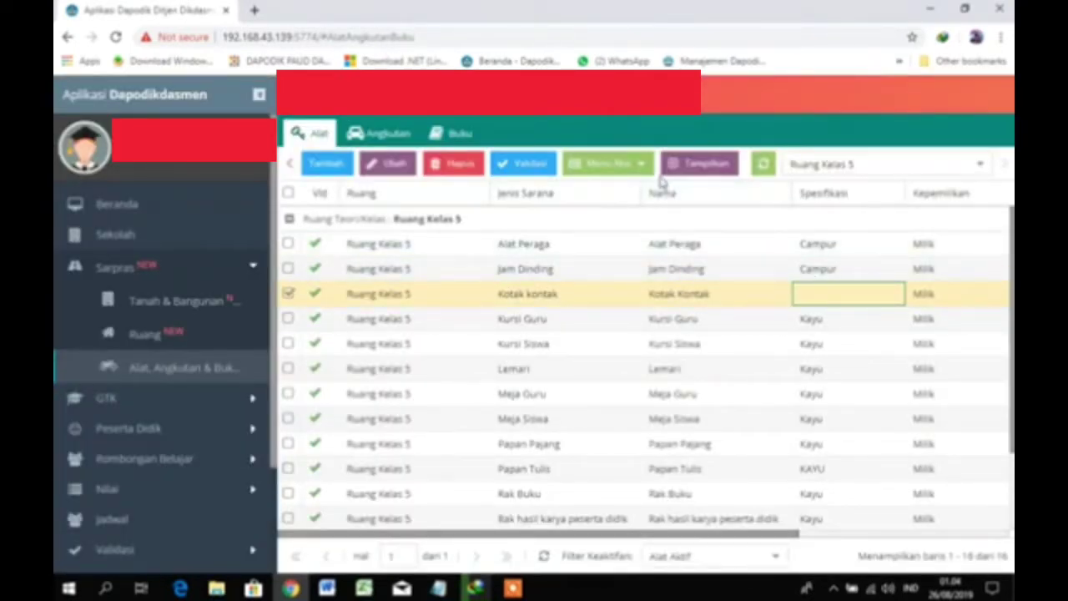
pyautogui.click(386, 164)
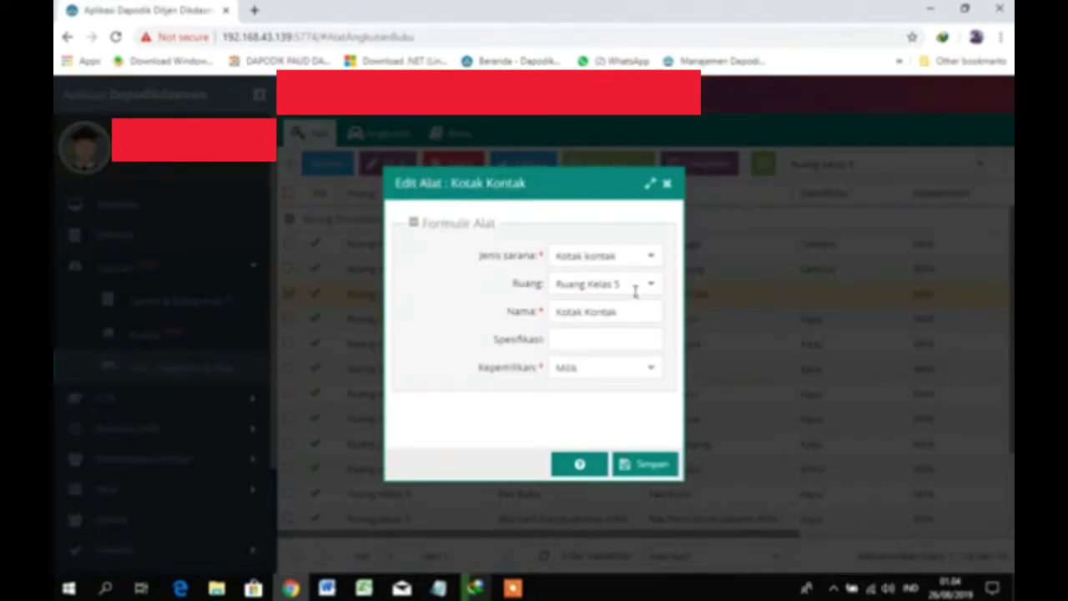
pyautogui.click(591, 334)
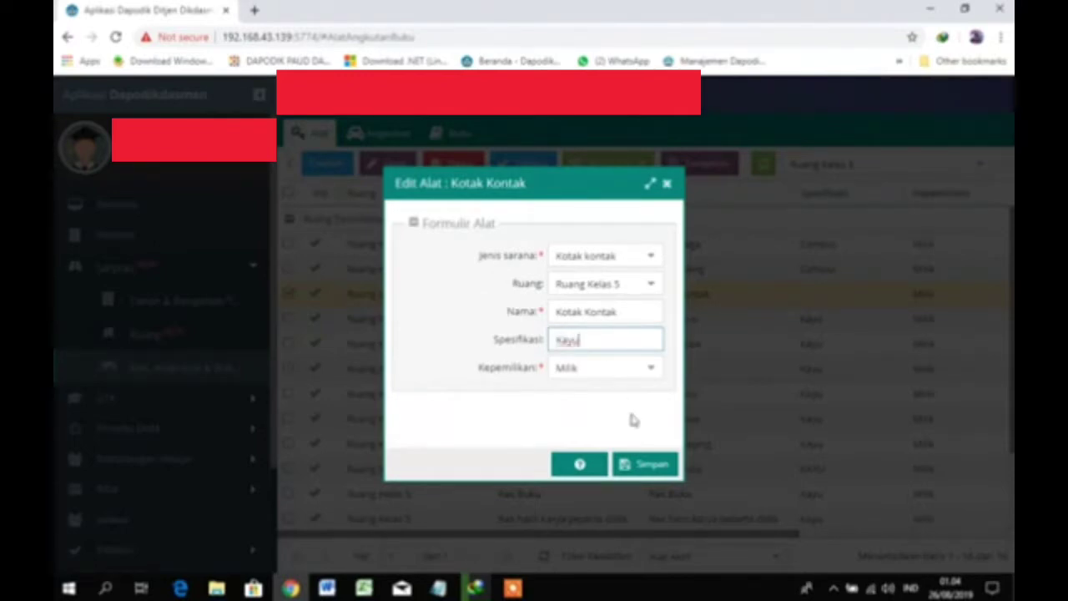
pyautogui.click(646, 464)
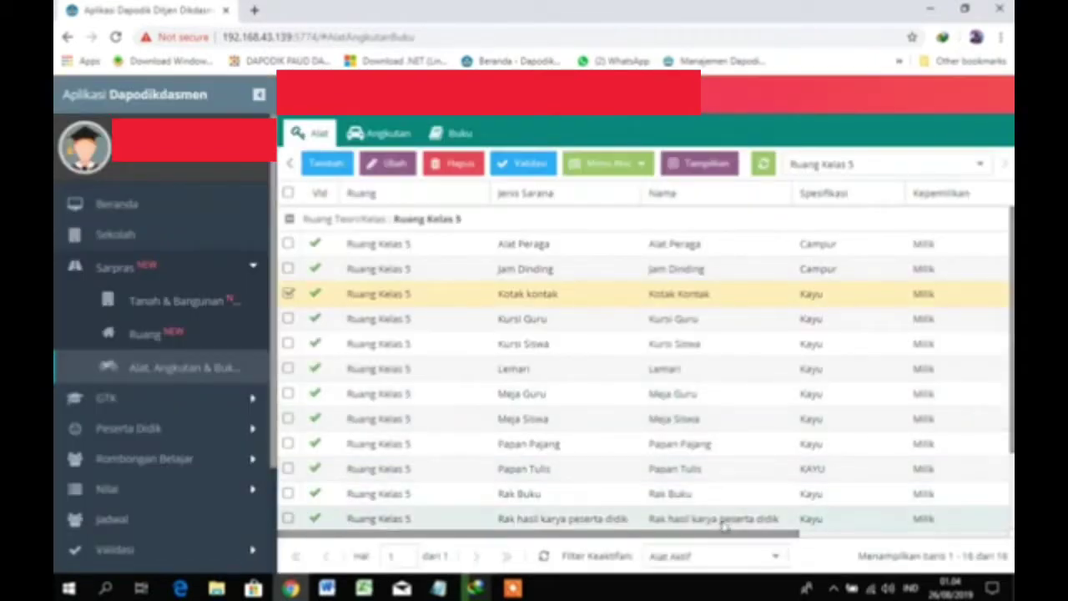
# Try to delete the Rak hasil karya peserta didik record in Ruang Kelas 5, then dismiss the Data Turunan Alat window
pyautogui.moveTo(722, 536); pyautogui.dragTo(926, 449)
pyautogui.scroll(-2, 918, 459)
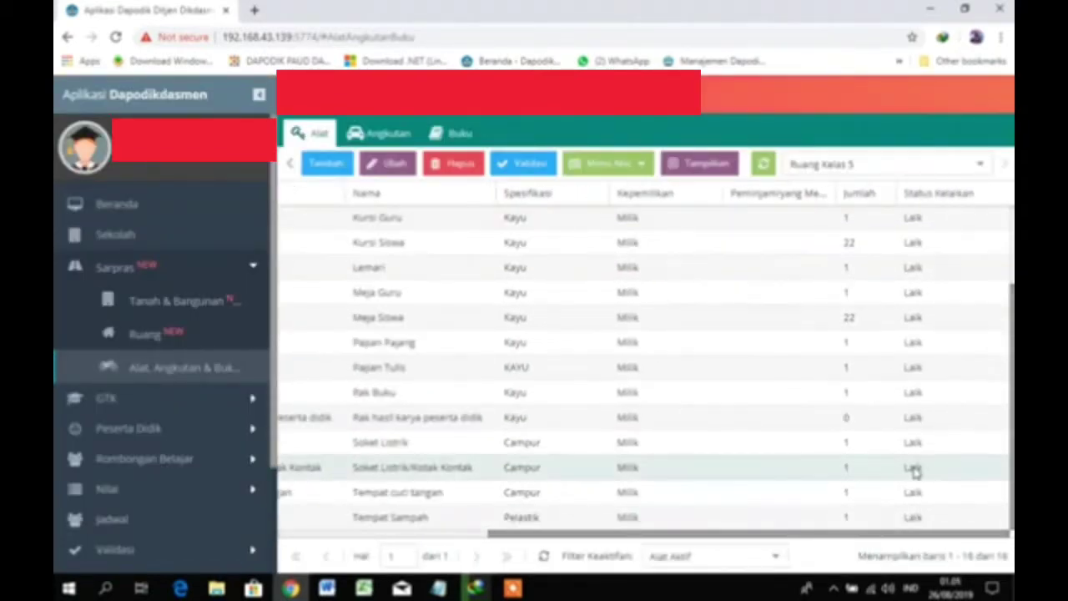
pyautogui.click(811, 425)
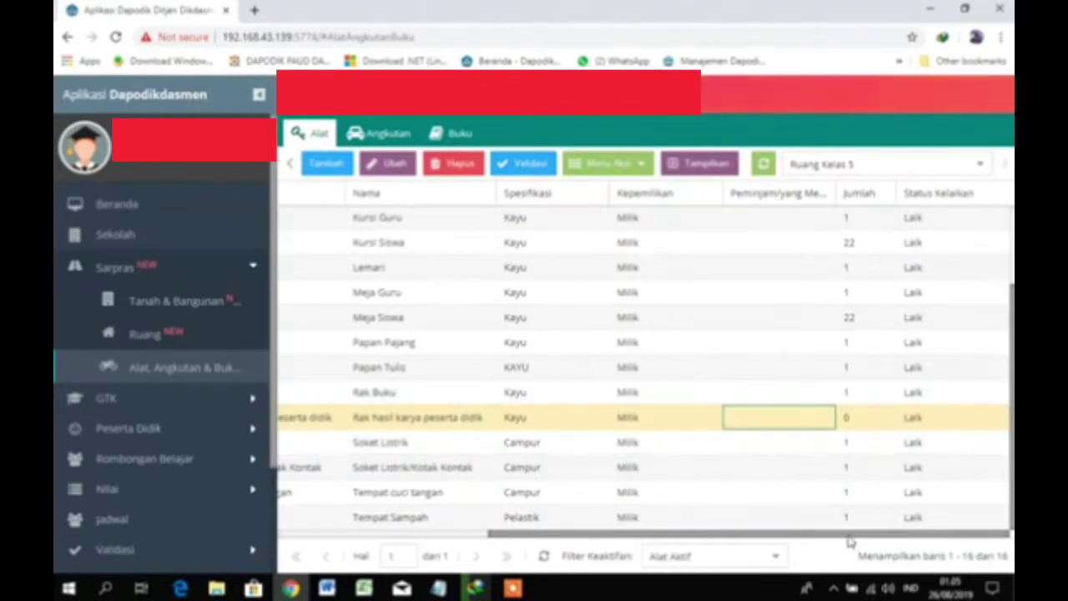
pyautogui.moveTo(846, 539); pyautogui.dragTo(877, 569)
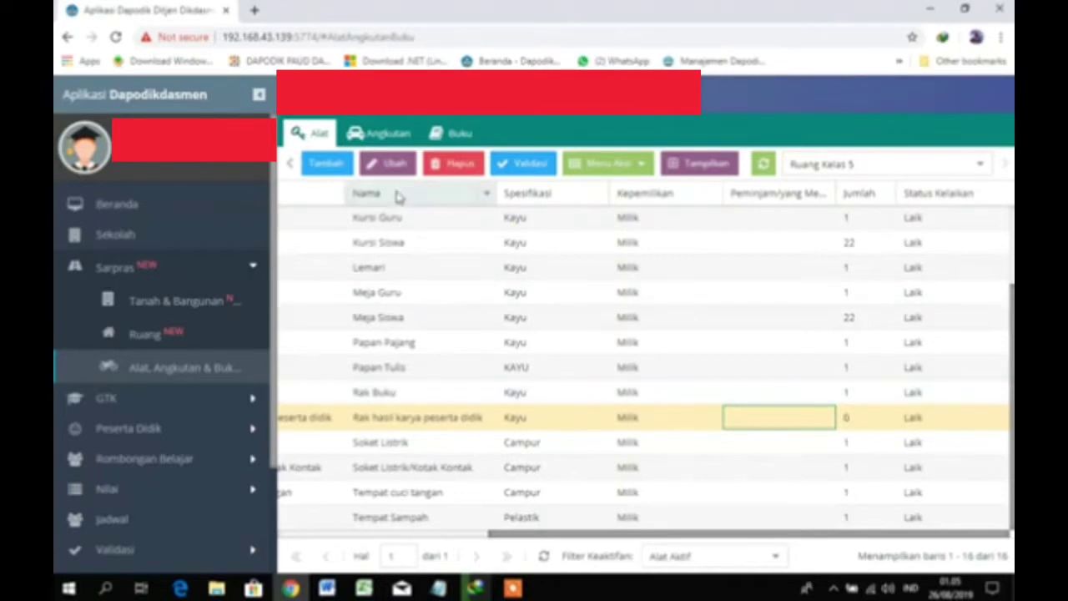
pyautogui.click(464, 169)
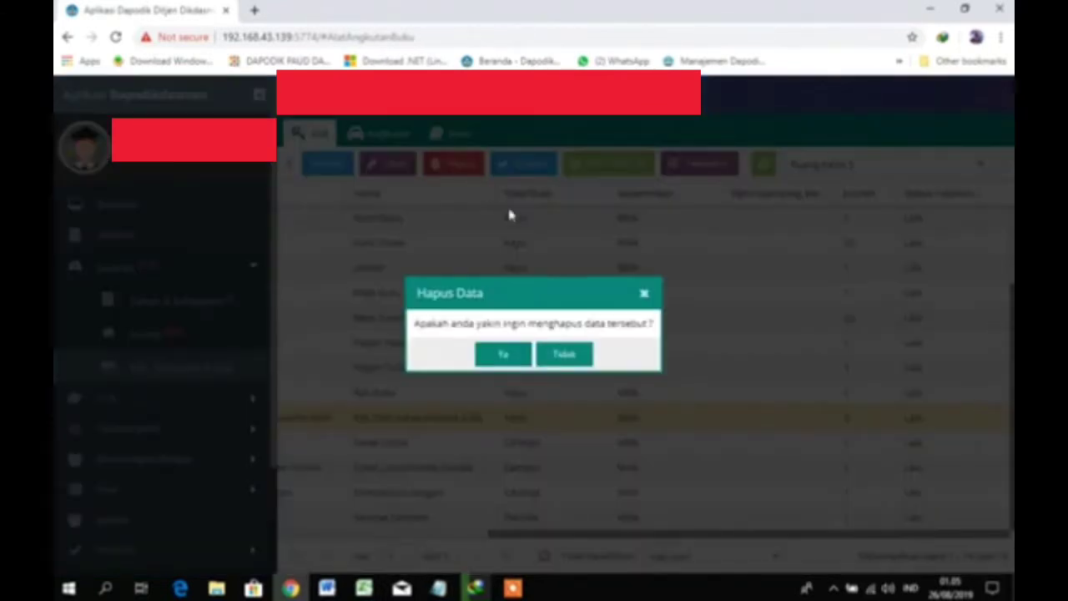
pyautogui.click(503, 357)
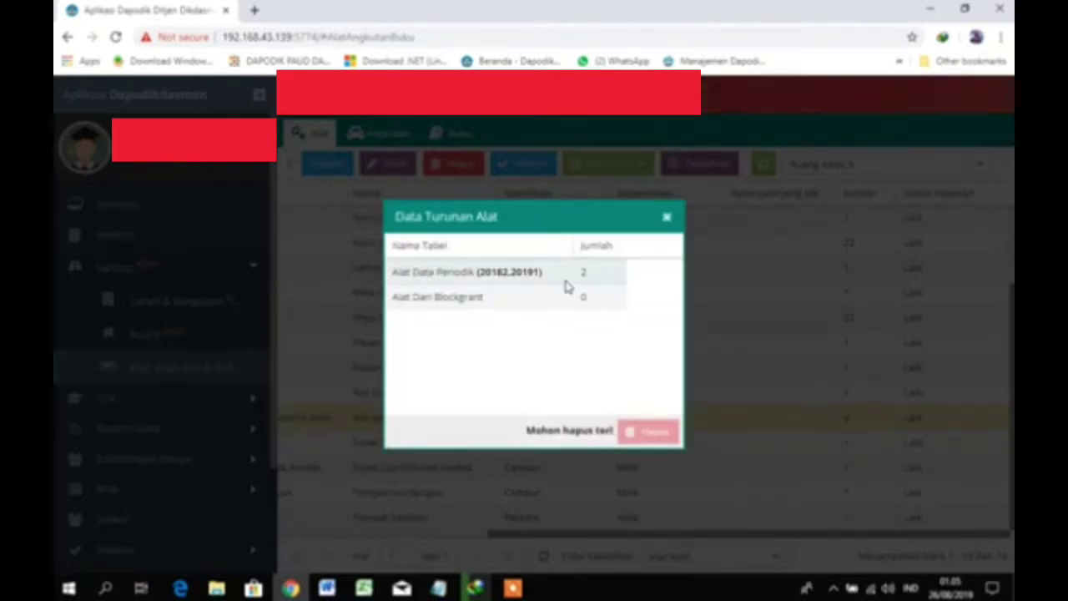
pyautogui.click(667, 218)
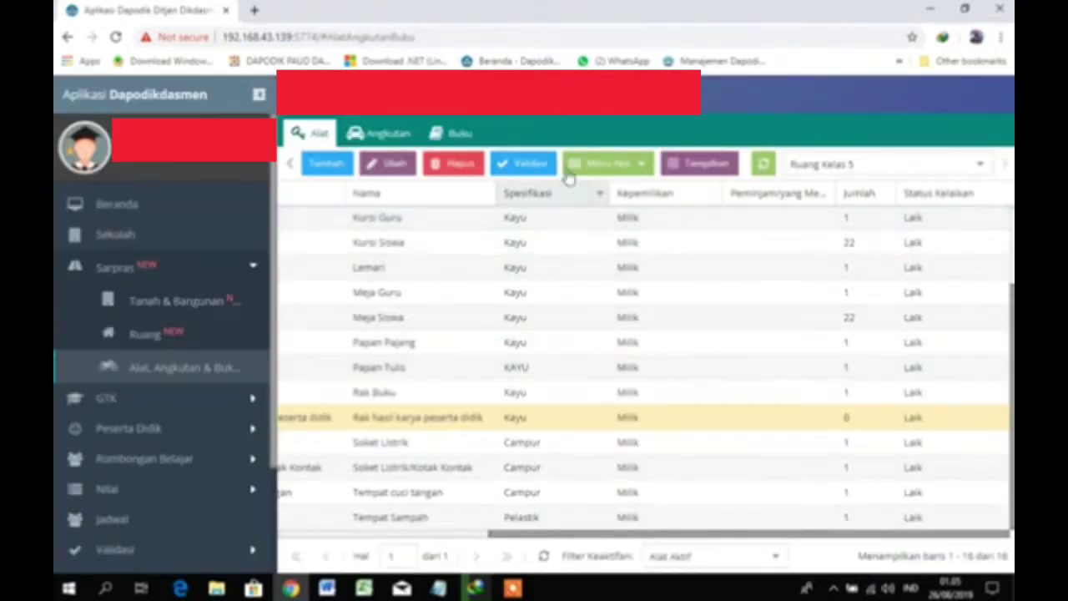
# Set Jumlah to 1 and Status kelaikan to Laik in the periodic data of Rak hasil karya peserta didik and save
pyautogui.click(610, 164)
pyautogui.click(621, 185)
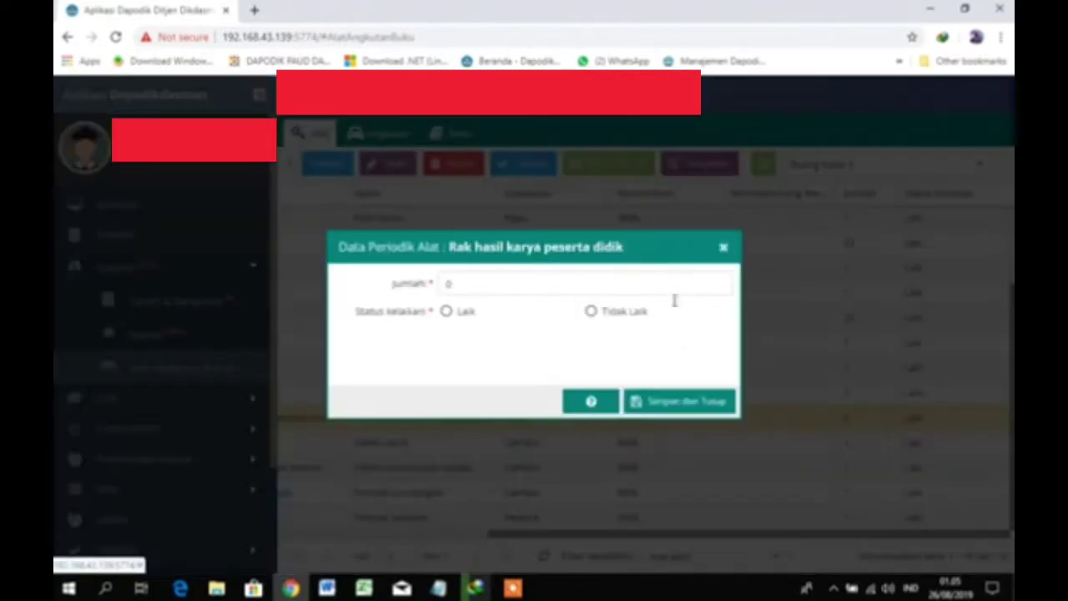
pyautogui.moveTo(455, 283); pyautogui.dragTo(423, 285)
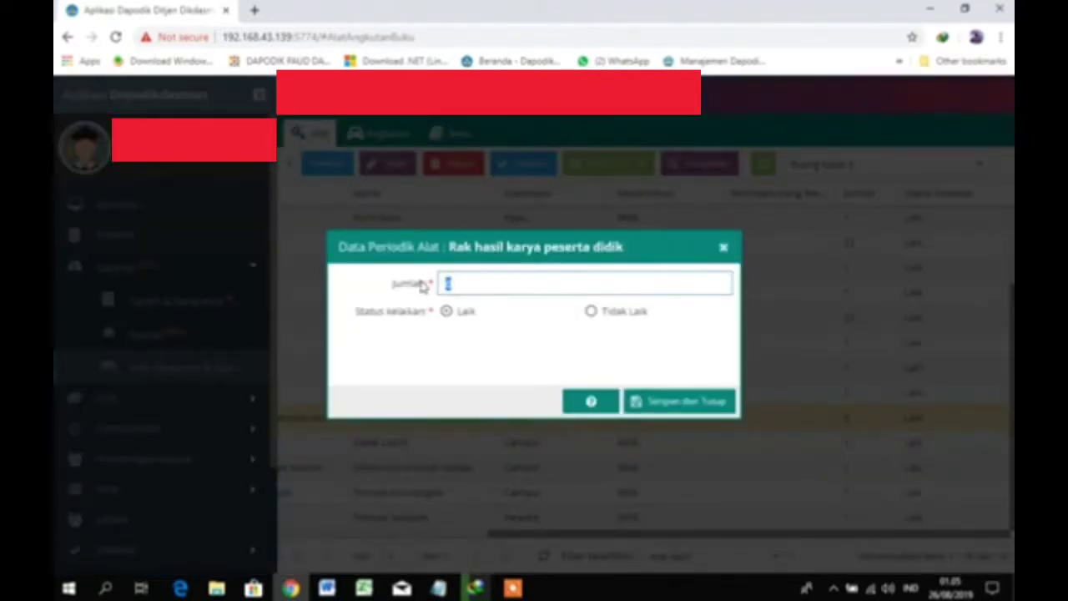
pyautogui.click(709, 400)
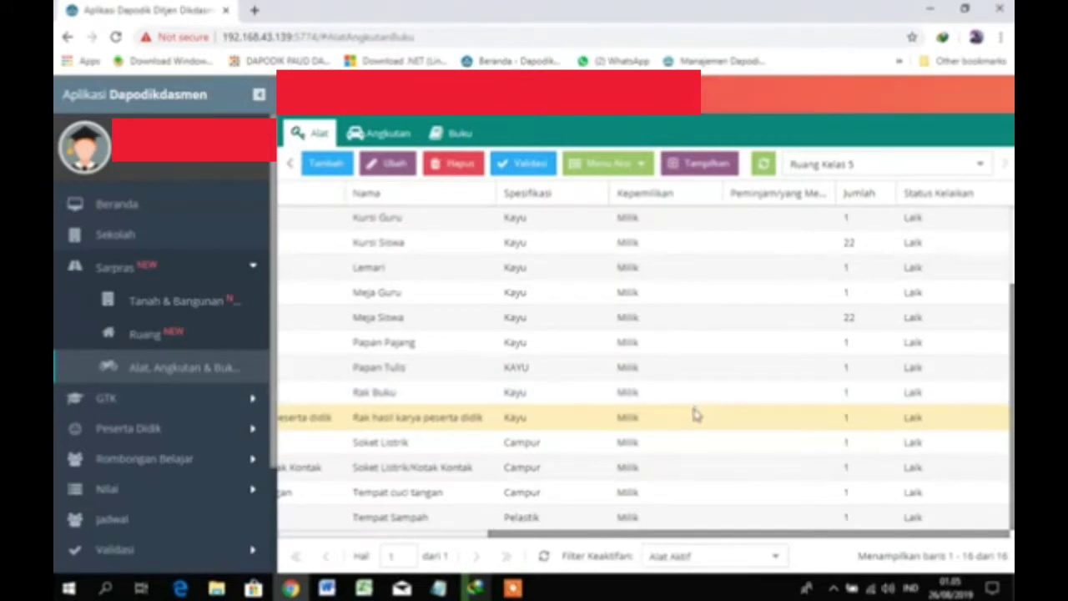
# Filter the Alat records by Ruang Perpustakaan
pyautogui.scroll(1, 692, 416)
pyautogui.scroll(-1, 699, 382)
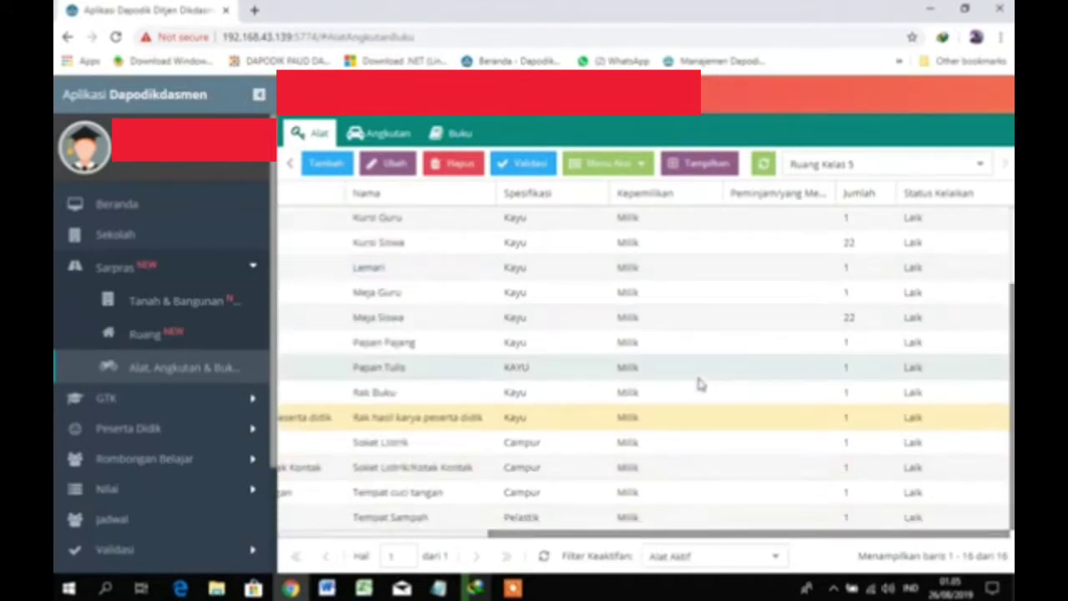
pyautogui.click(980, 167)
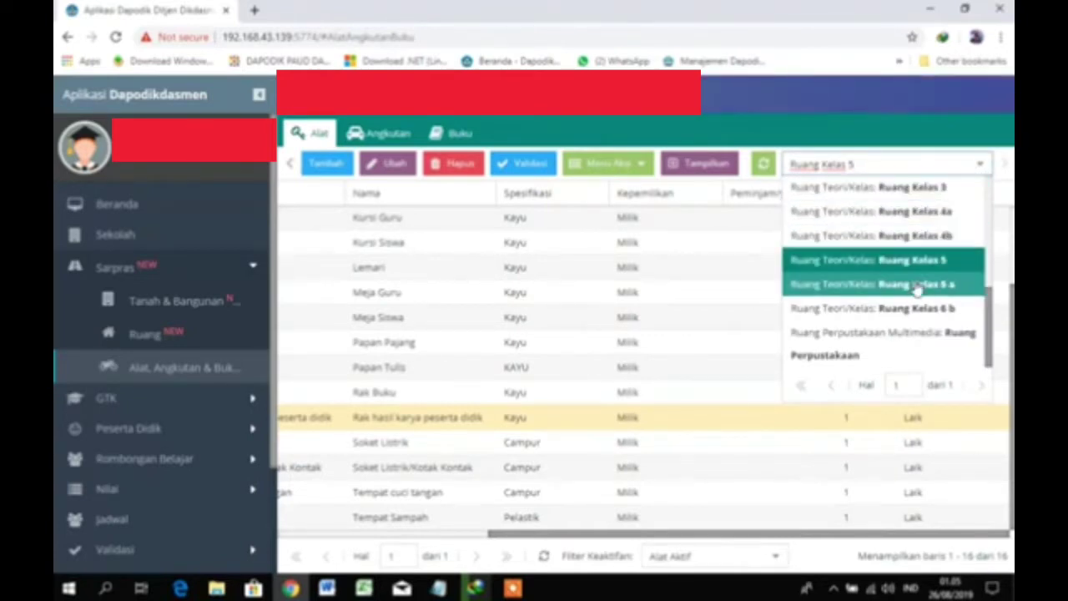
pyautogui.click(872, 347)
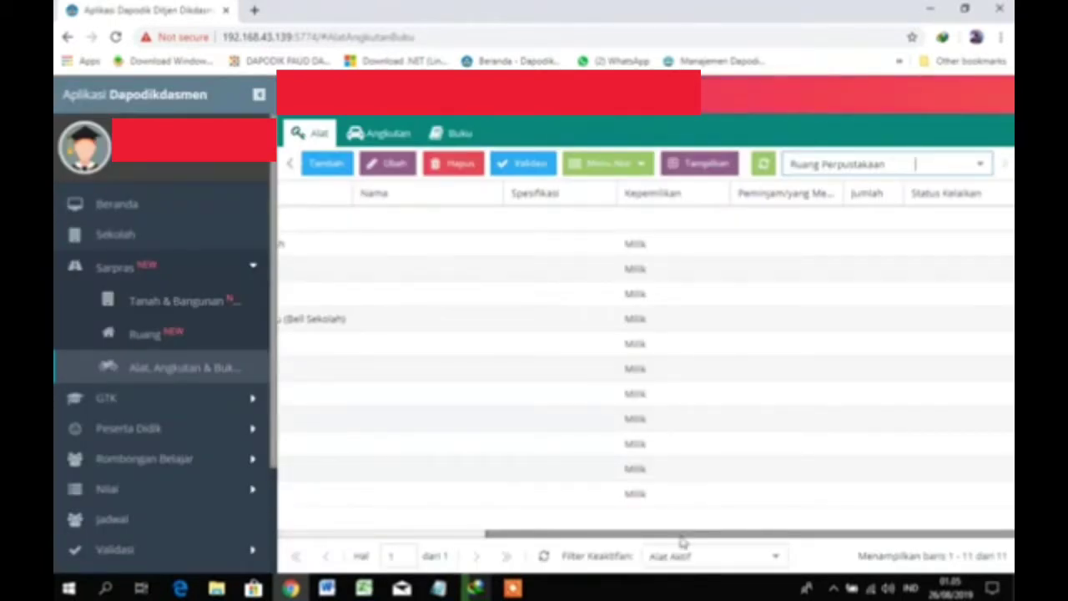
pyautogui.moveTo(681, 538); pyautogui.dragTo(754, 548)
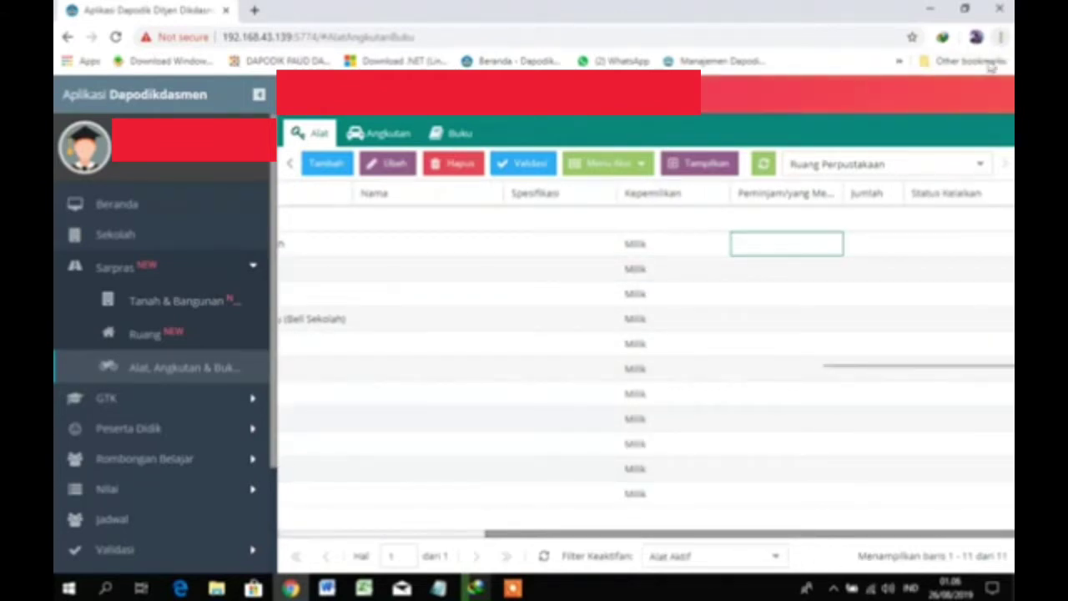
# Reduce the browser zoom to 90% so more of the equipment table fits in view
pyautogui.click(1000, 38)
pyautogui.click(904, 185)
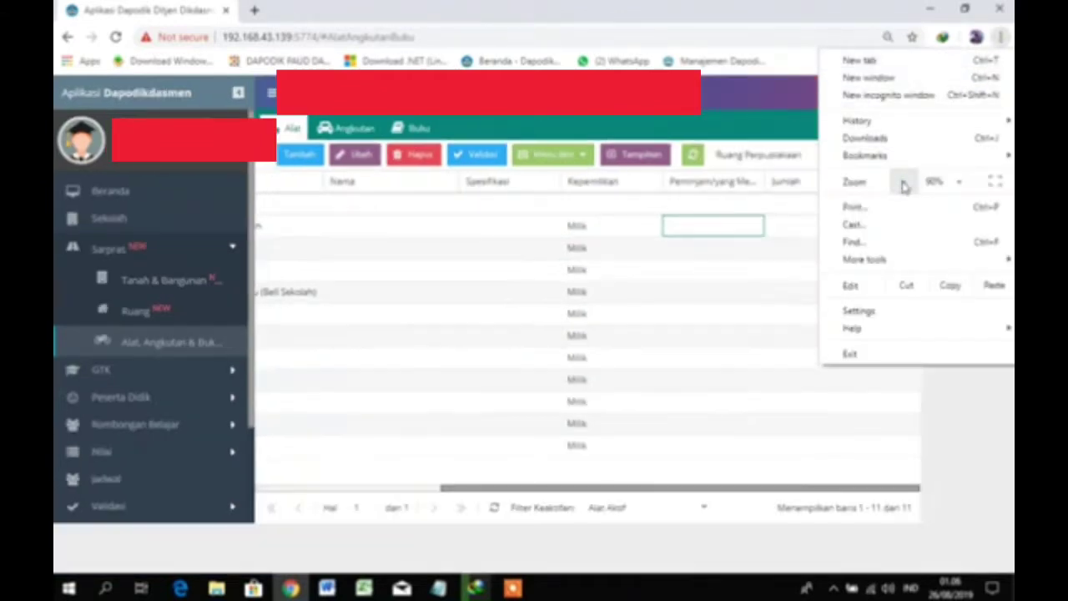
pyautogui.click(781, 494)
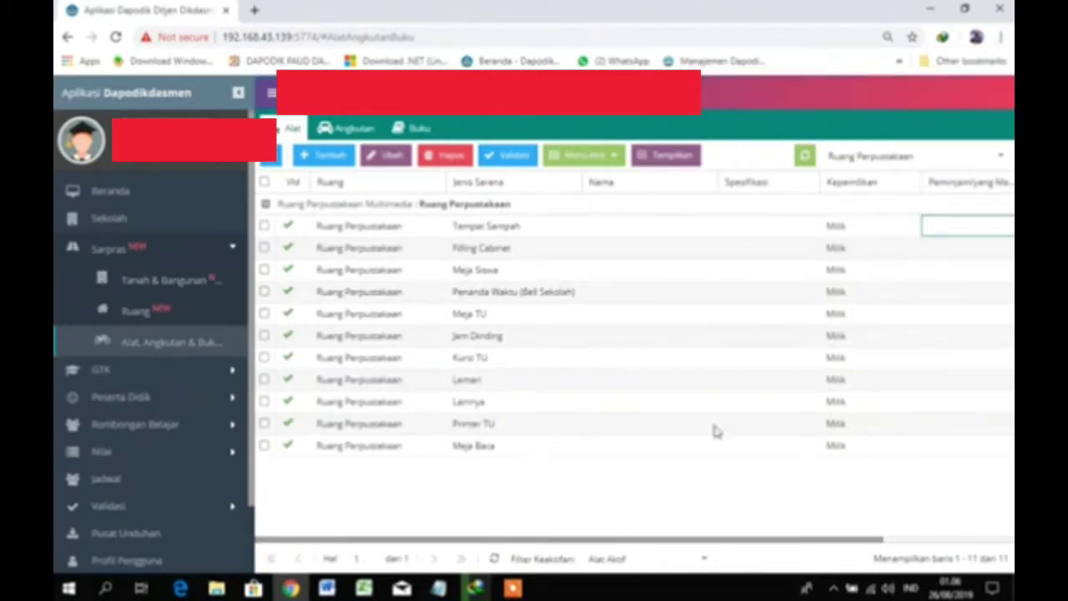
# Enter Tempat Sampah as Nama and Pelastik as Spesifikasi for the library's Tempat Sampah record and save it
pyautogui.click(618, 235)
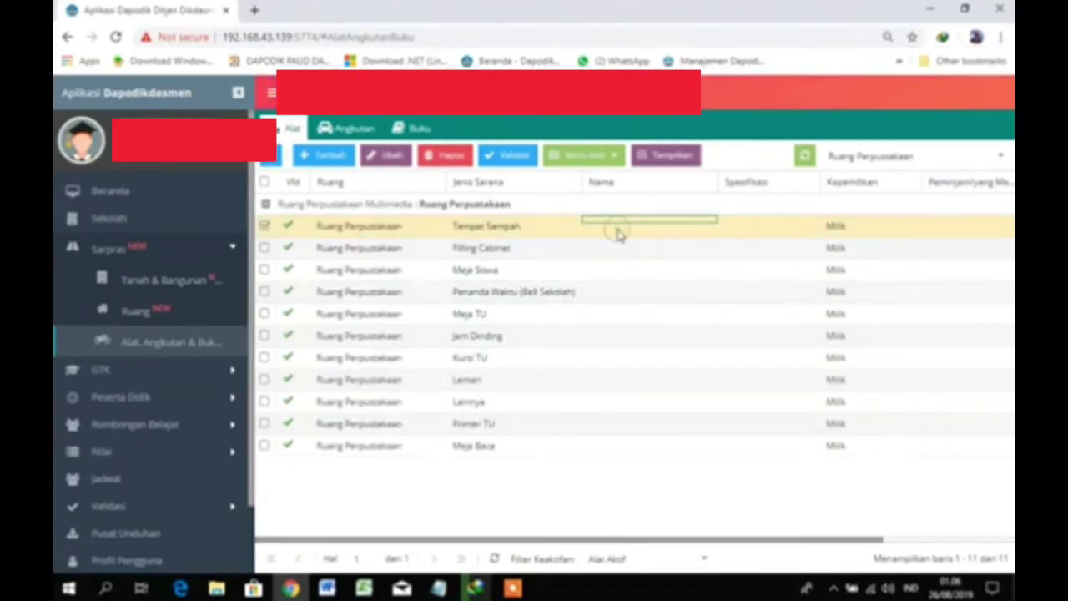
pyautogui.click(395, 156)
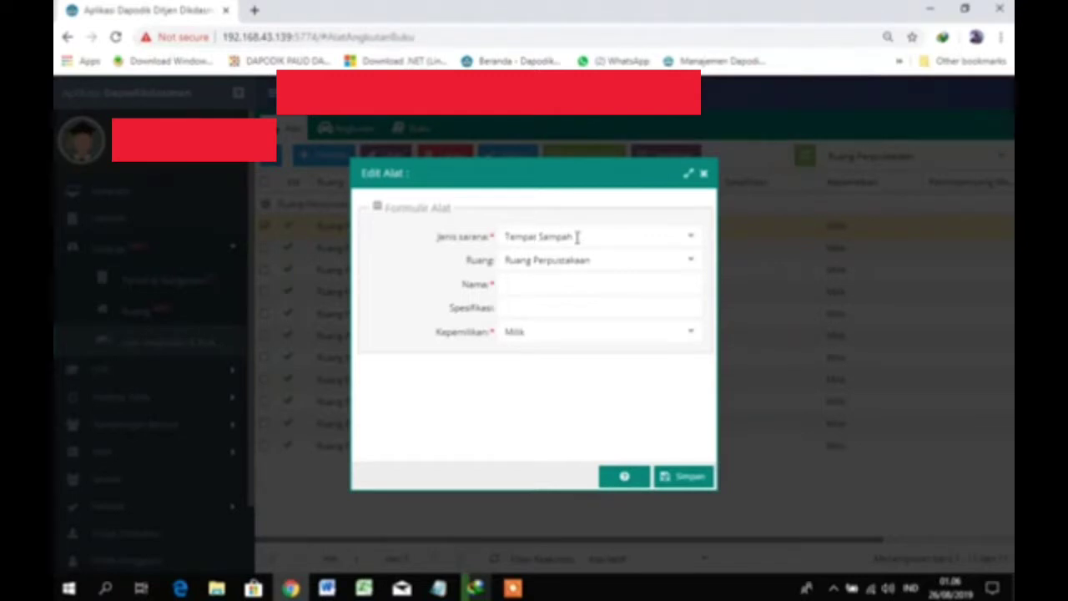
pyautogui.moveTo(579, 237); pyautogui.dragTo(488, 240)
pyautogui.hotkey('ctrl', 'c')
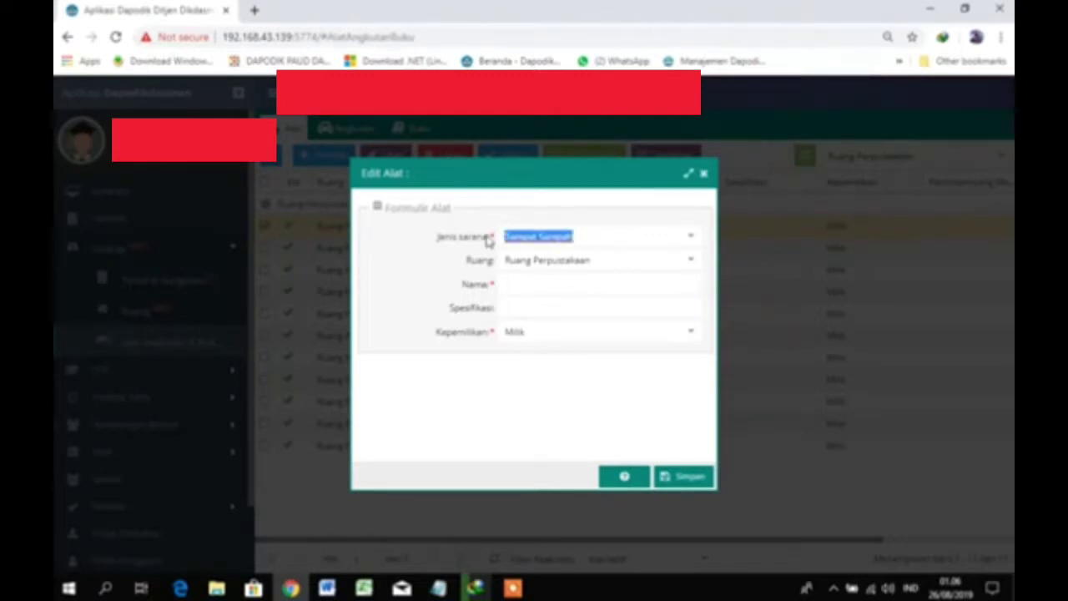
pyautogui.click(517, 282)
pyautogui.hotkey('ctrl', 'v')
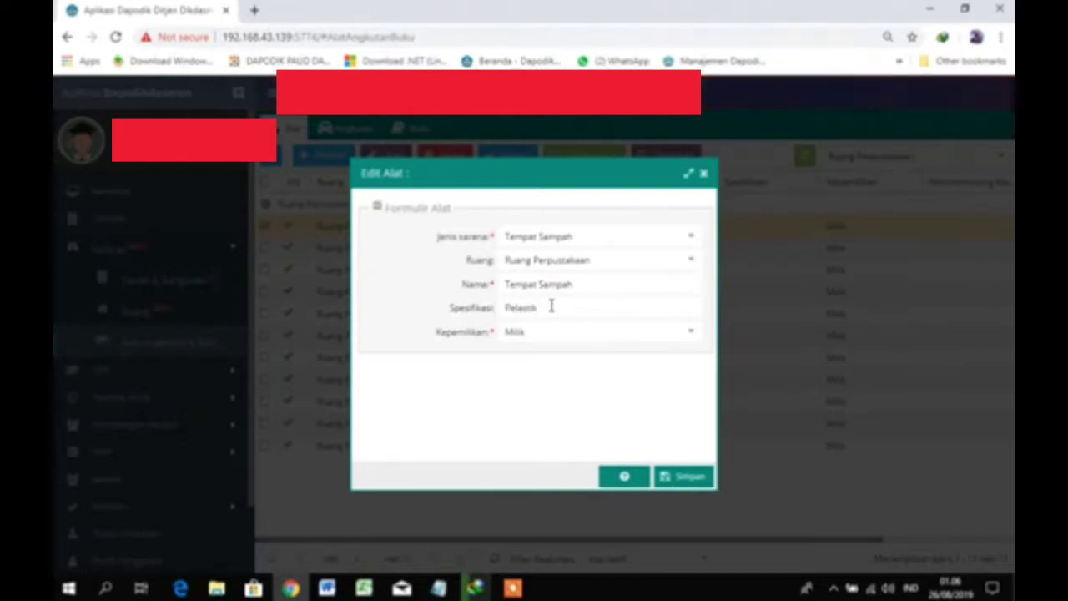
pyautogui.click(684, 476)
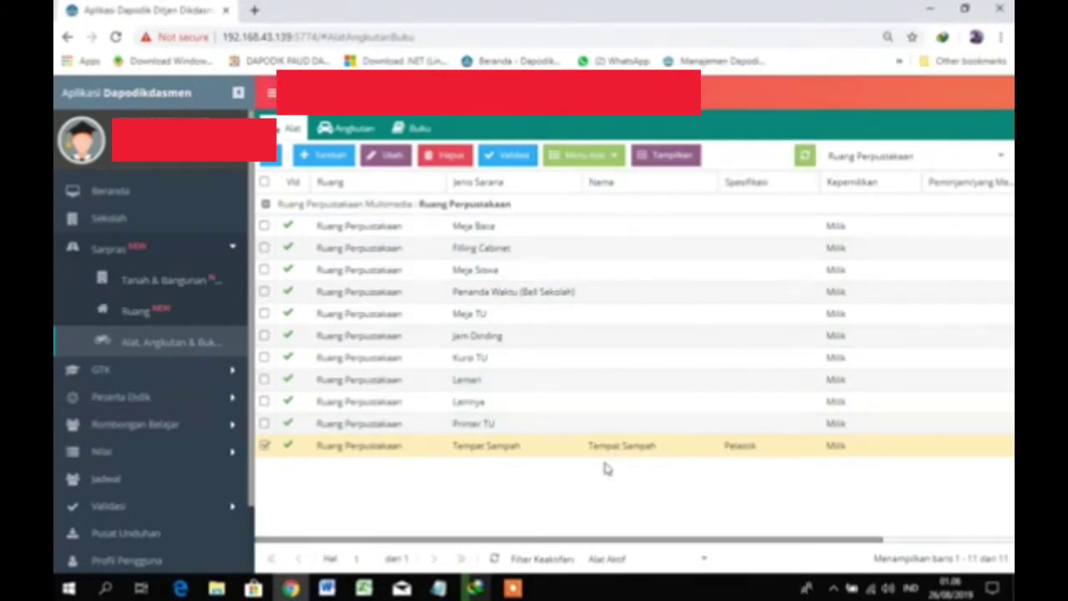
# Set Jumlah to 1 and Status kelaikan to Laik in the periodic data of the library's Meja Baca and save
pyautogui.doubleClick(667, 230)
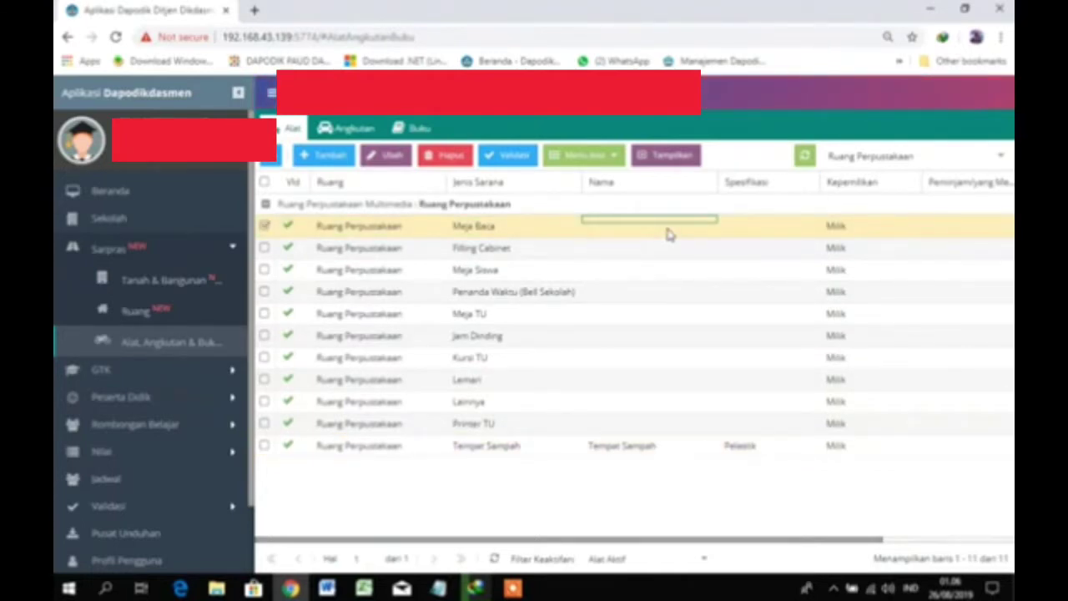
pyautogui.click(607, 157)
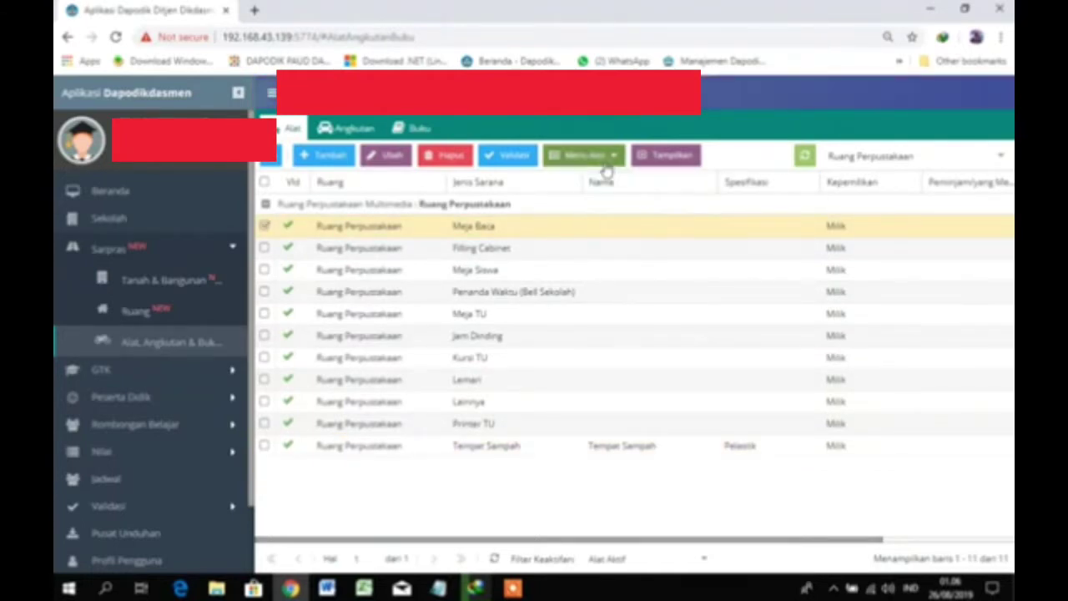
pyautogui.click(596, 179)
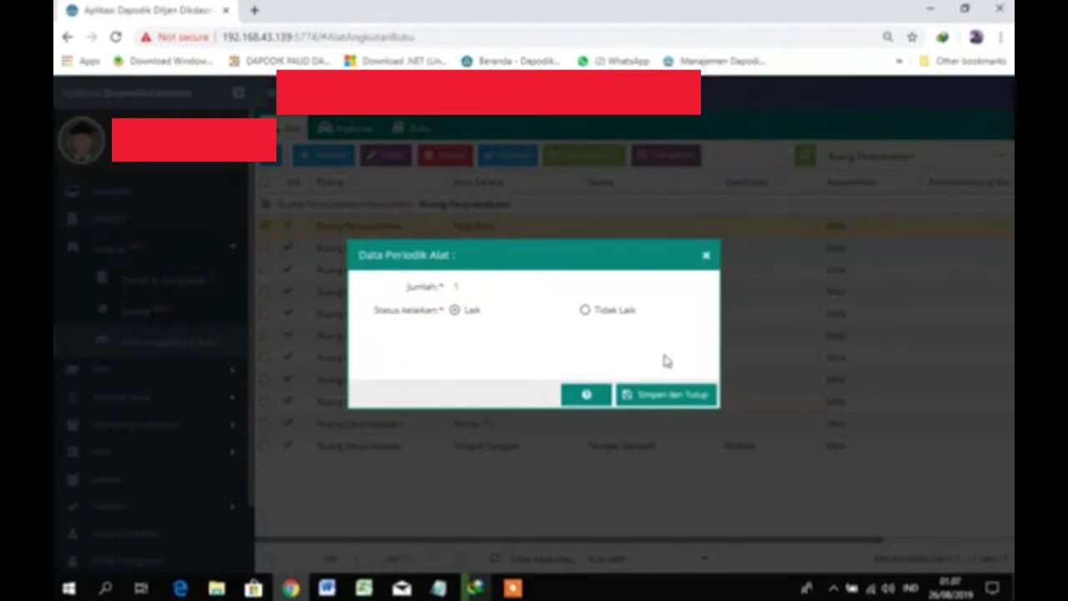
pyautogui.click(537, 291)
pyautogui.click(653, 400)
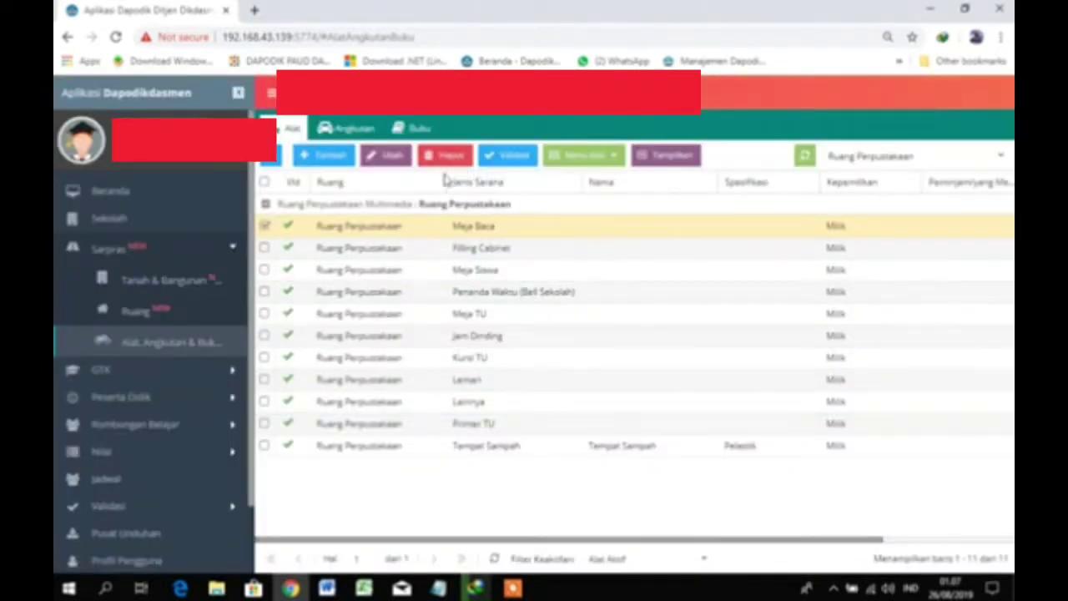
pyautogui.click(541, 278)
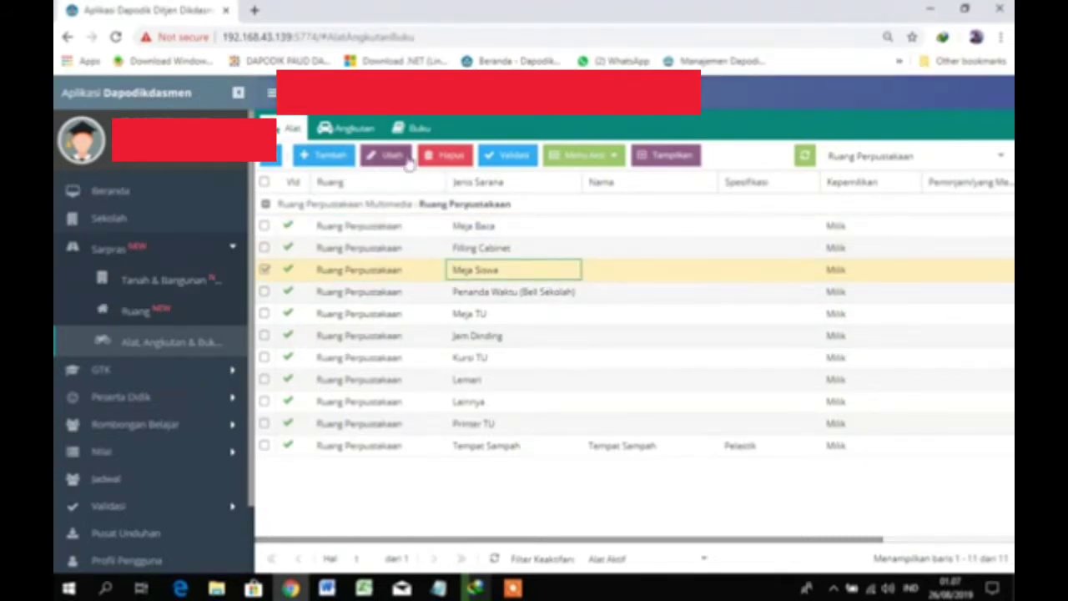
pyautogui.click(582, 159)
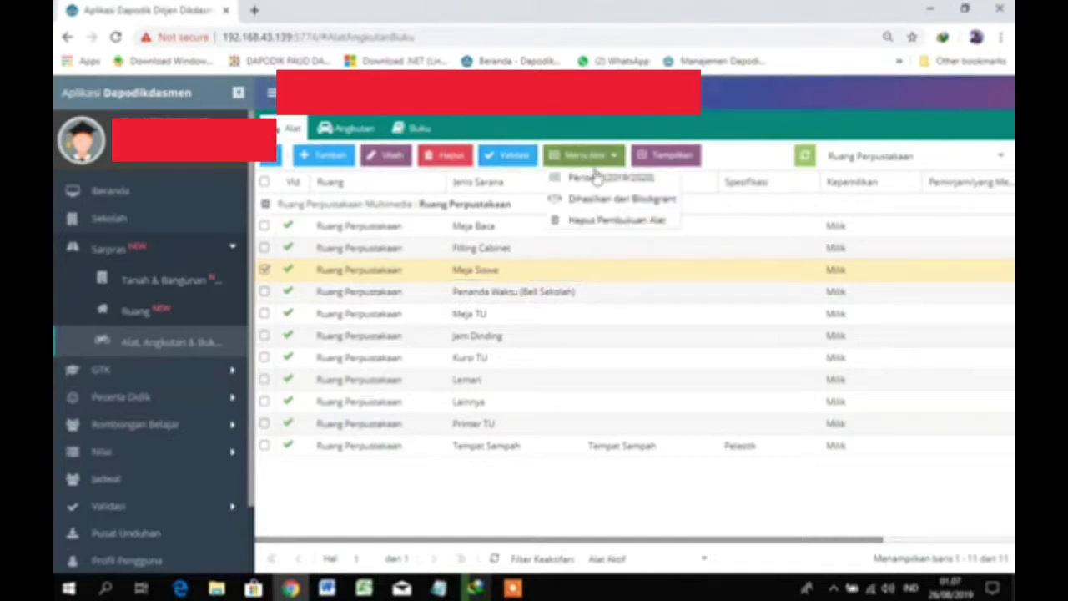
pyautogui.click(596, 181)
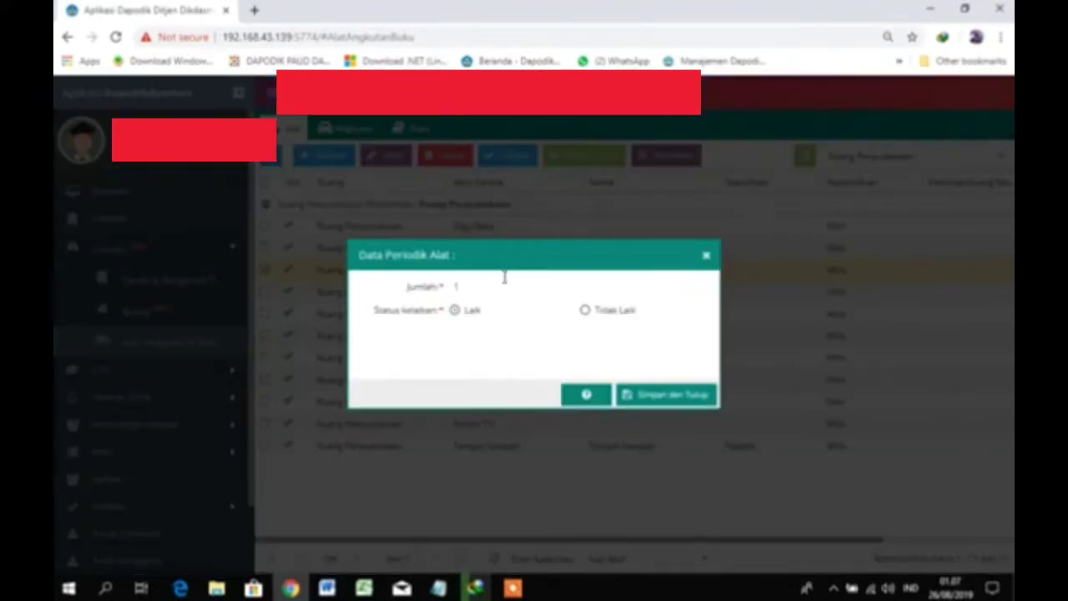
pyautogui.click(706, 255)
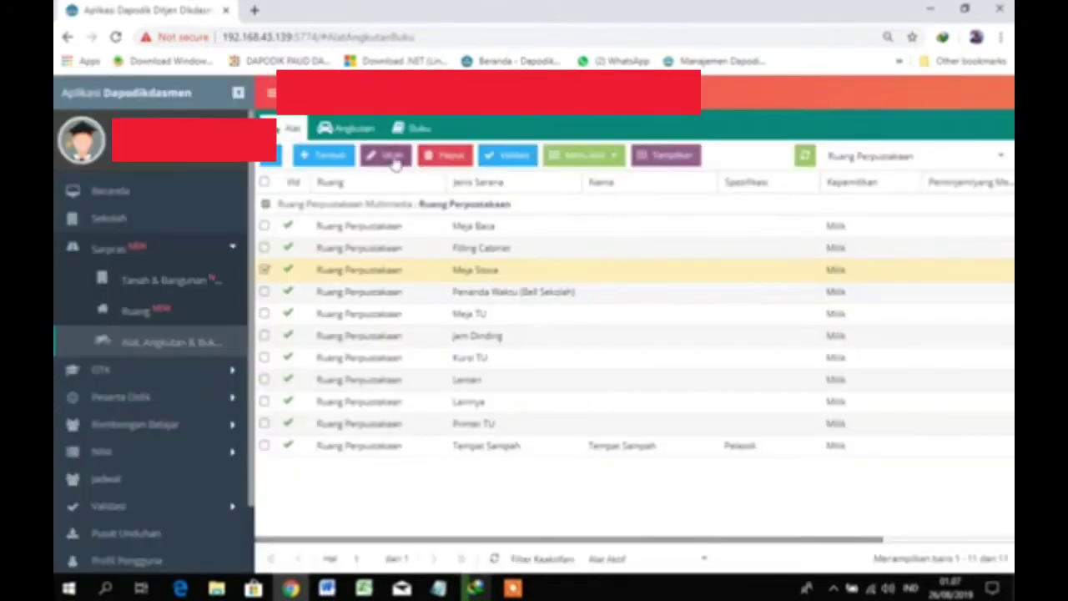
# Enter Meja Siswa as Nama and Kayu as Spesifikasi for the library's Meja Siswa record and save it
pyautogui.click(389, 156)
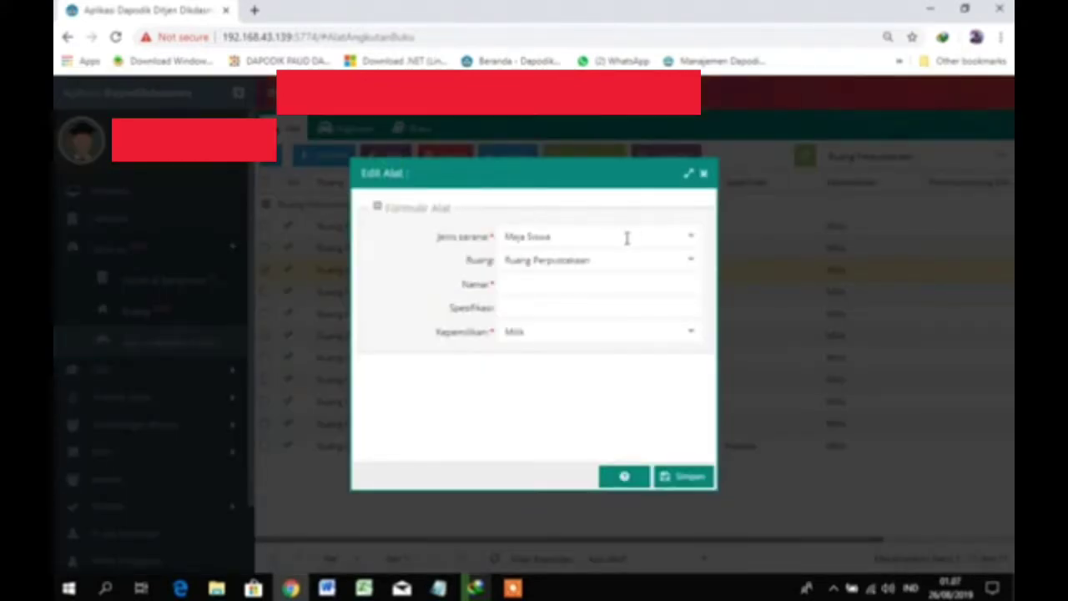
pyautogui.moveTo(625, 236); pyautogui.dragTo(499, 239)
pyautogui.hotkey('ctrl', 'c')
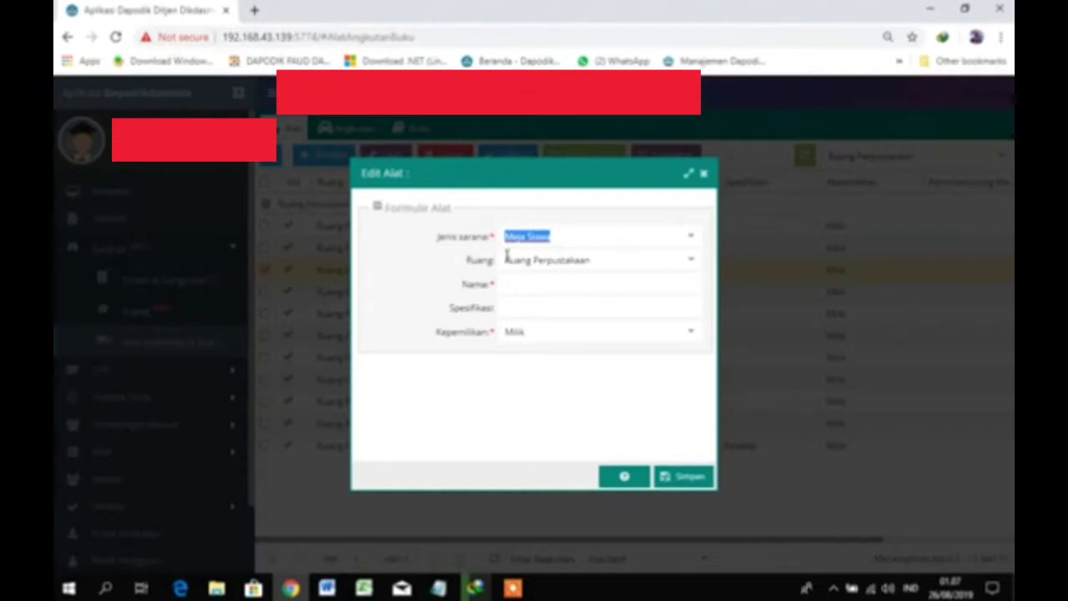
pyautogui.click(510, 281)
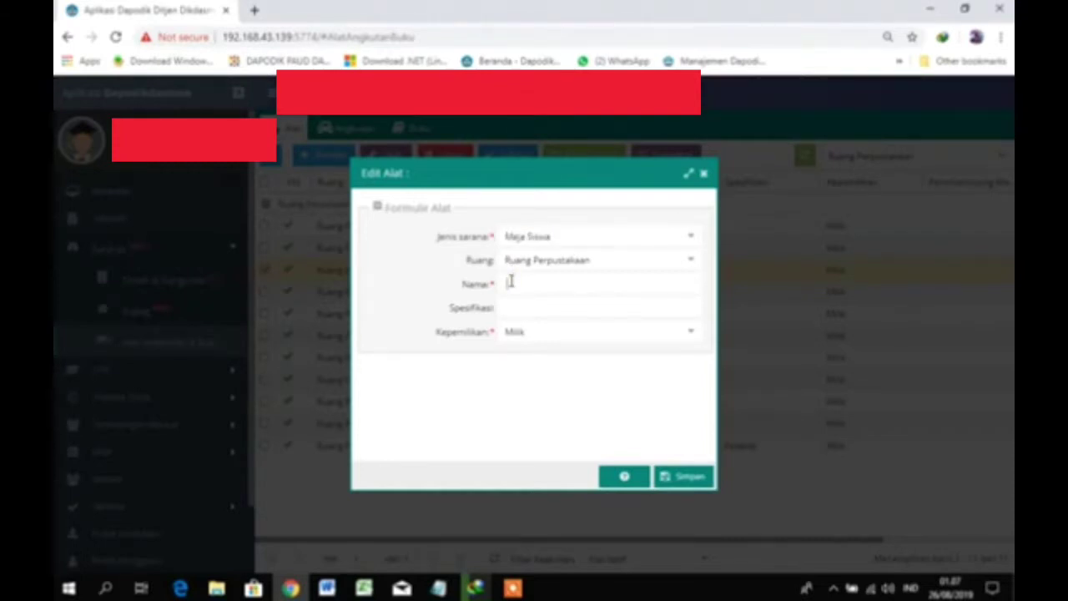
pyautogui.hotkey('ctrl', 'v')
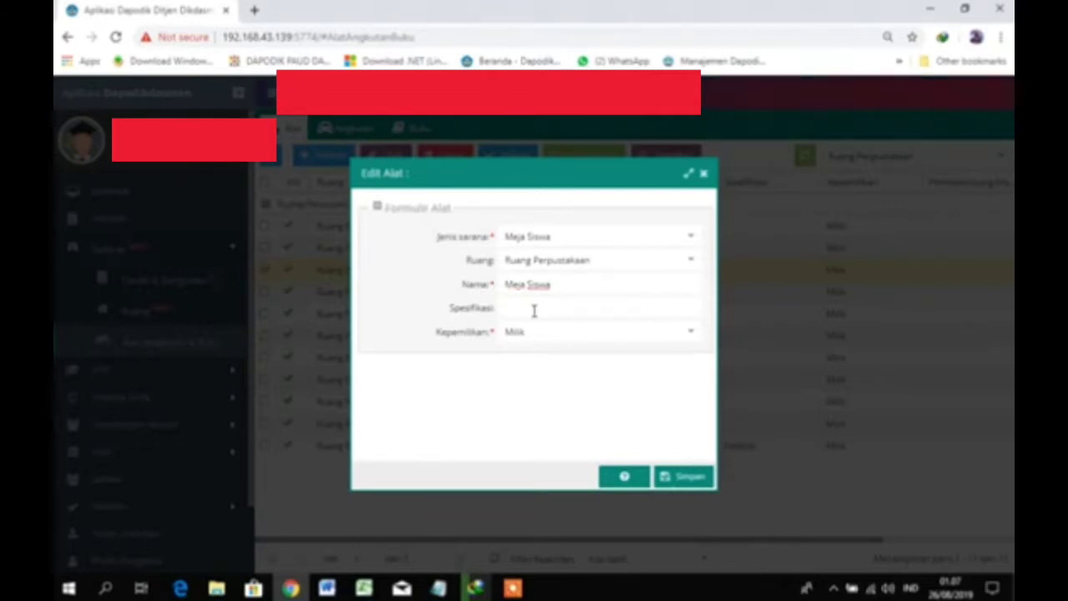
pyautogui.click(534, 310)
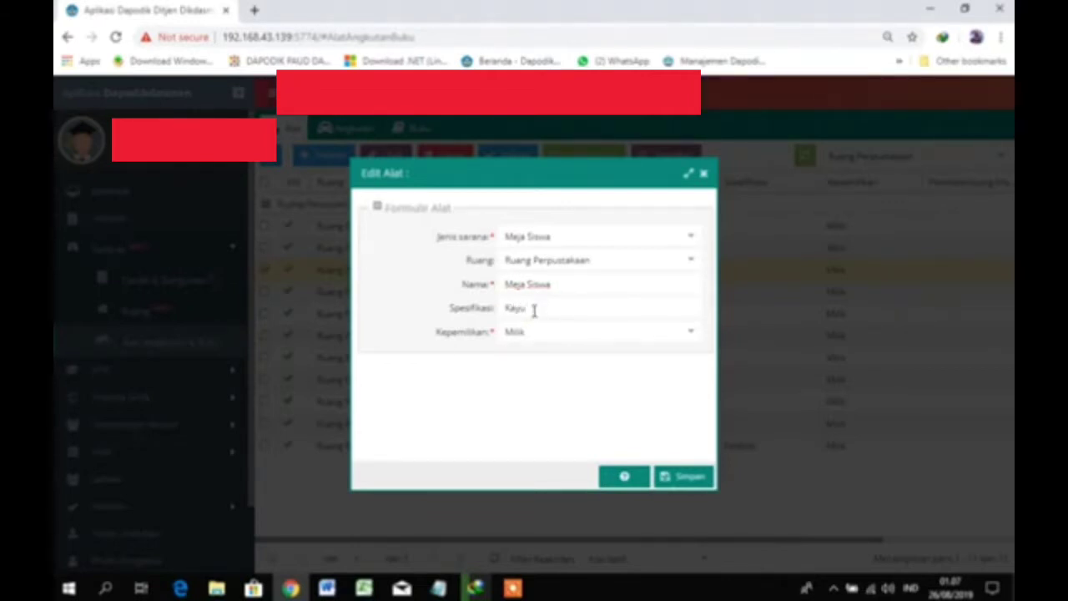
pyautogui.click(682, 476)
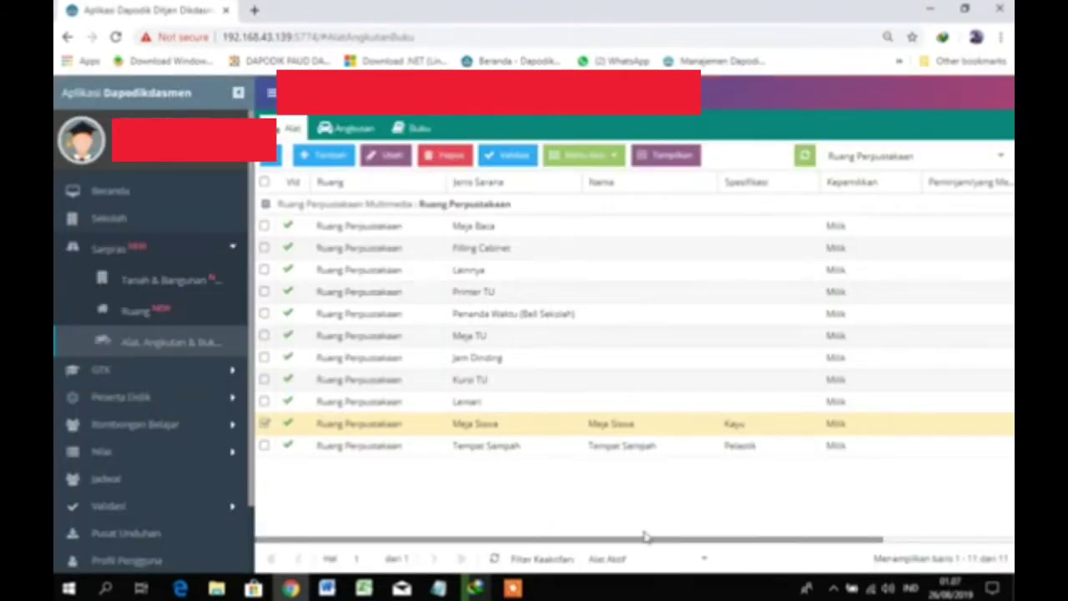
pyautogui.moveTo(645, 537); pyautogui.dragTo(762, 550)
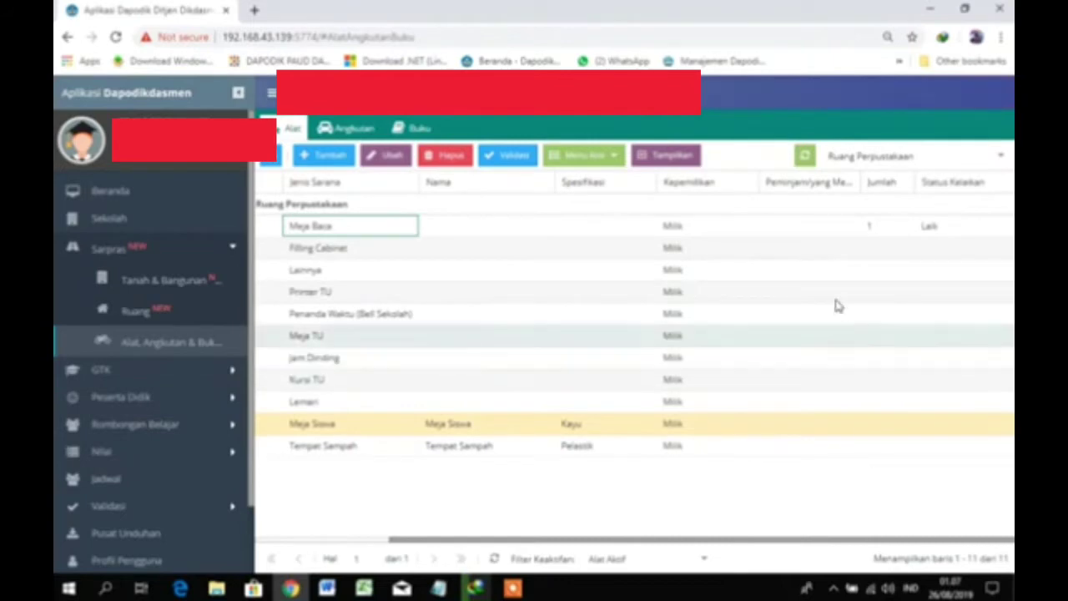
# Record the 2019/2020 periodic data of the library's Filling Cabinet with Jumlah 1 and Status kelaikan Laik, and save
pyautogui.click(824, 248)
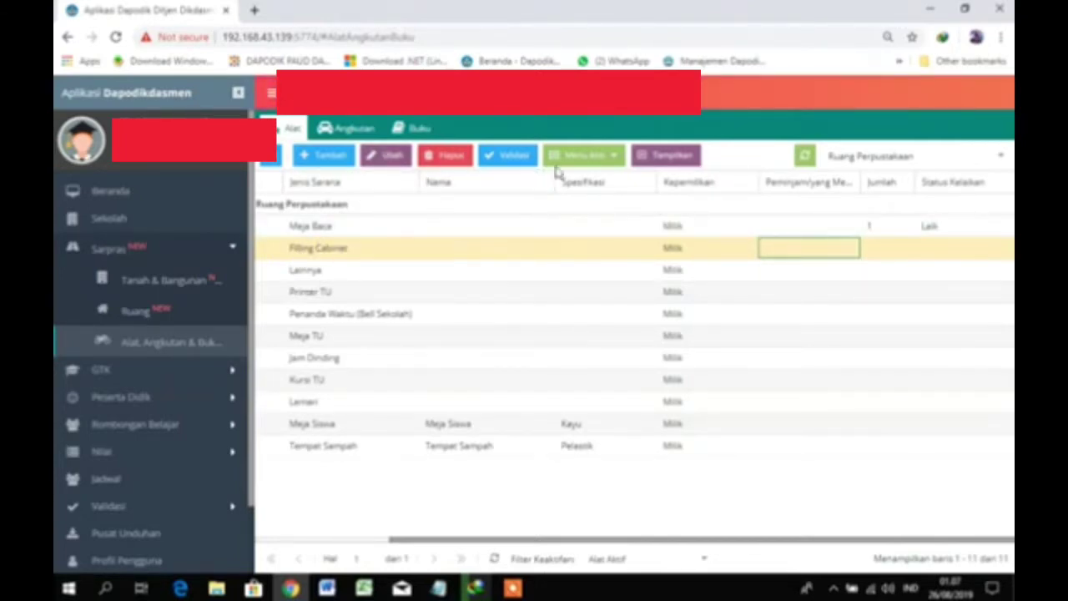
pyautogui.click(581, 158)
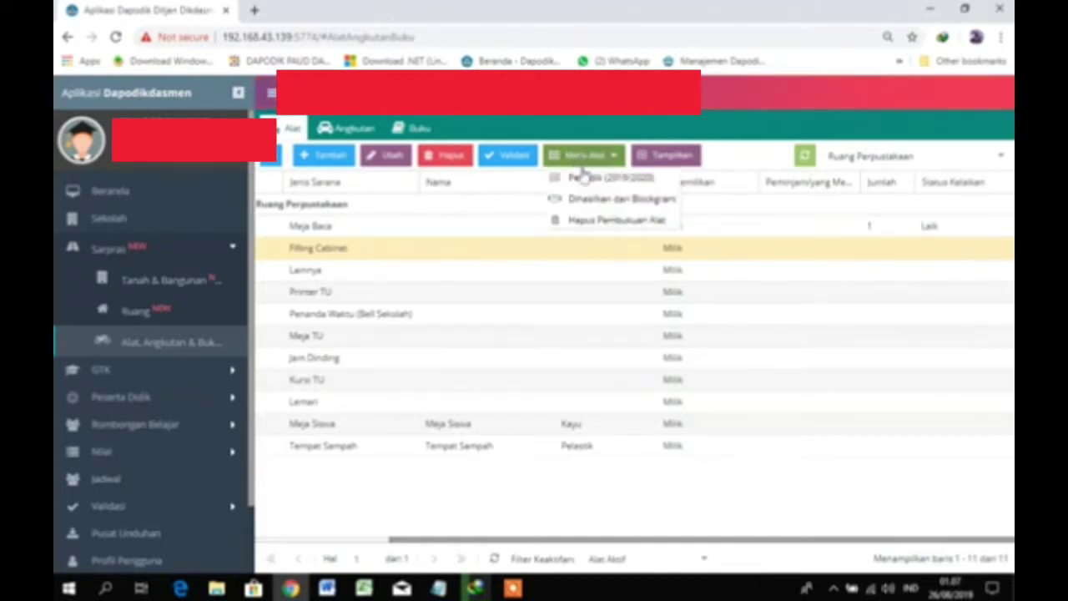
pyautogui.click(582, 175)
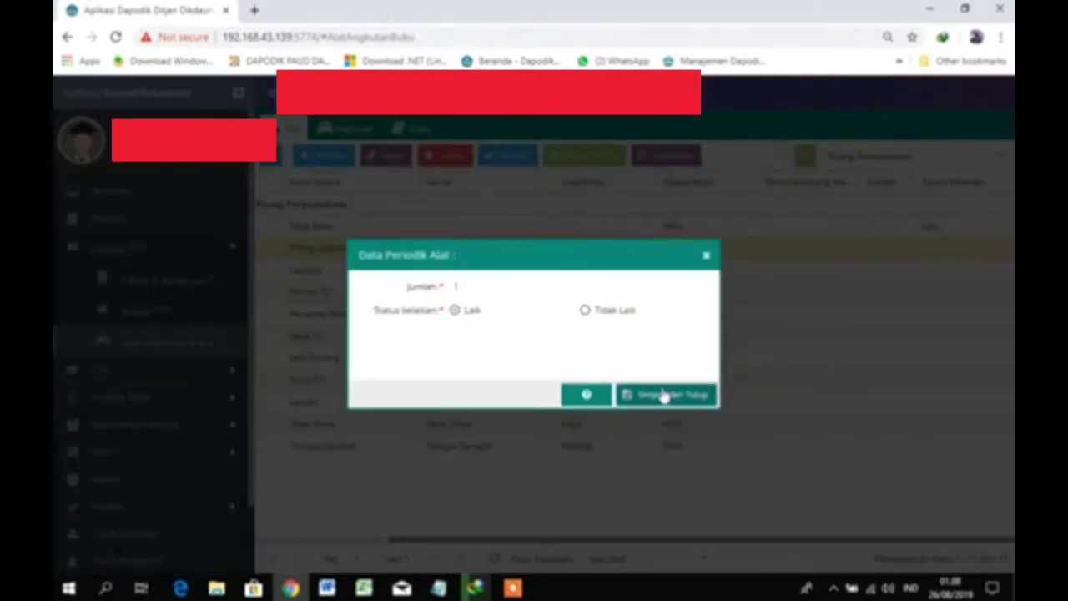
pyautogui.click(663, 395)
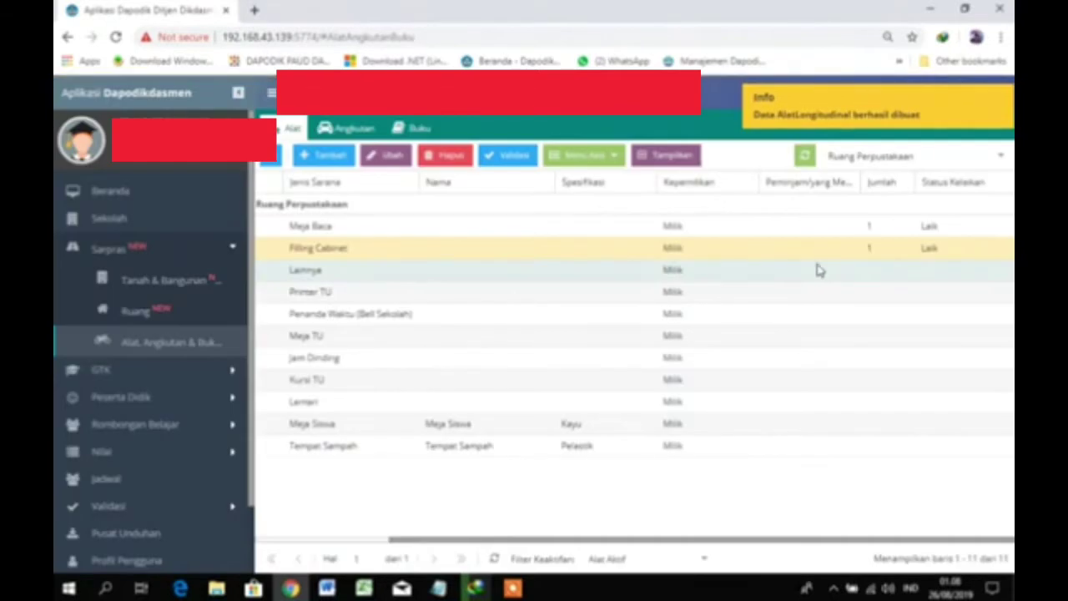
# Open the Hapus Pembukuan Alat form for the library's Lainnya record and enter Ruang Perpustakaan as its Nama
pyautogui.click(810, 271)
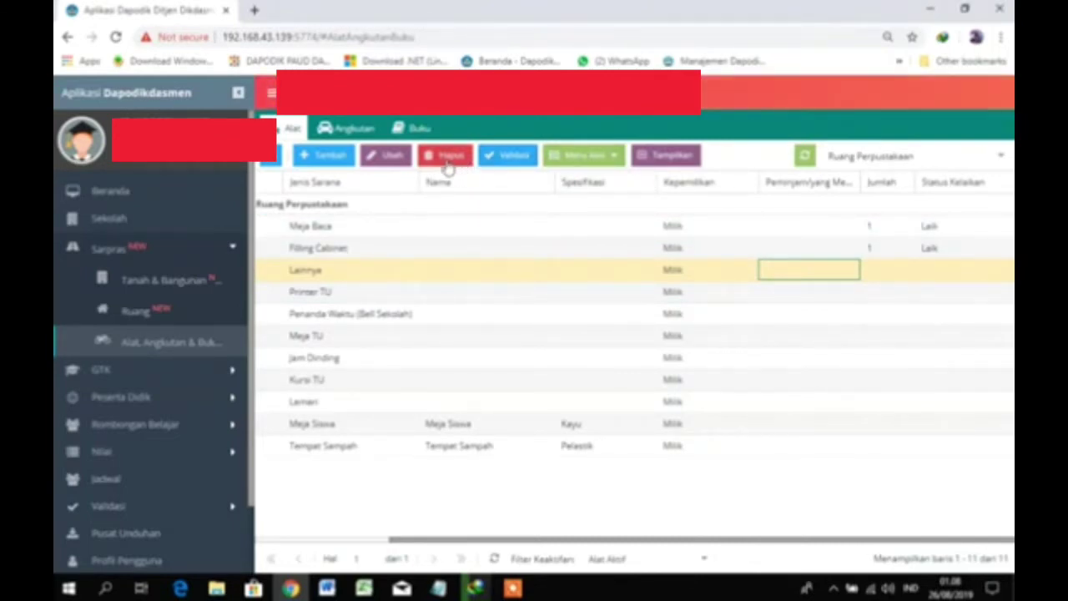
pyautogui.click(610, 158)
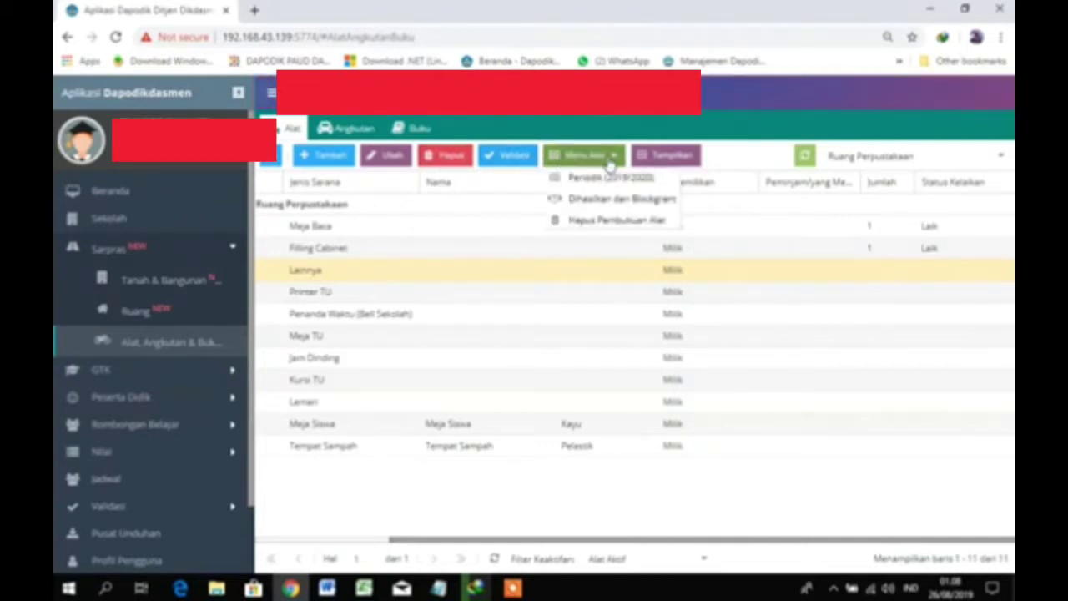
pyautogui.click(604, 220)
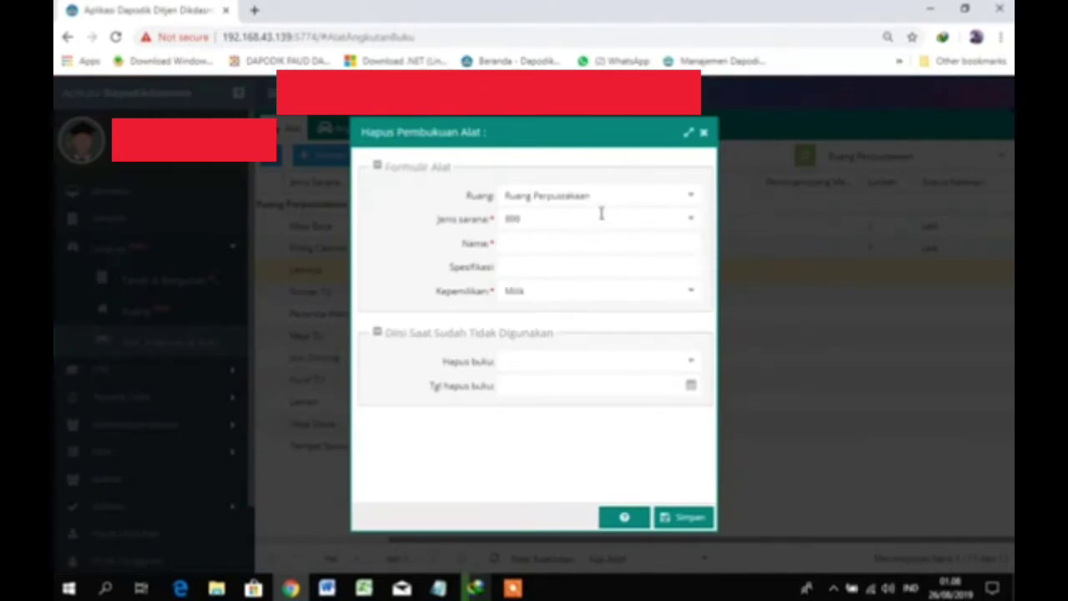
pyautogui.moveTo(603, 197); pyautogui.dragTo(481, 196)
pyautogui.hotkey('ctrl', 'c')
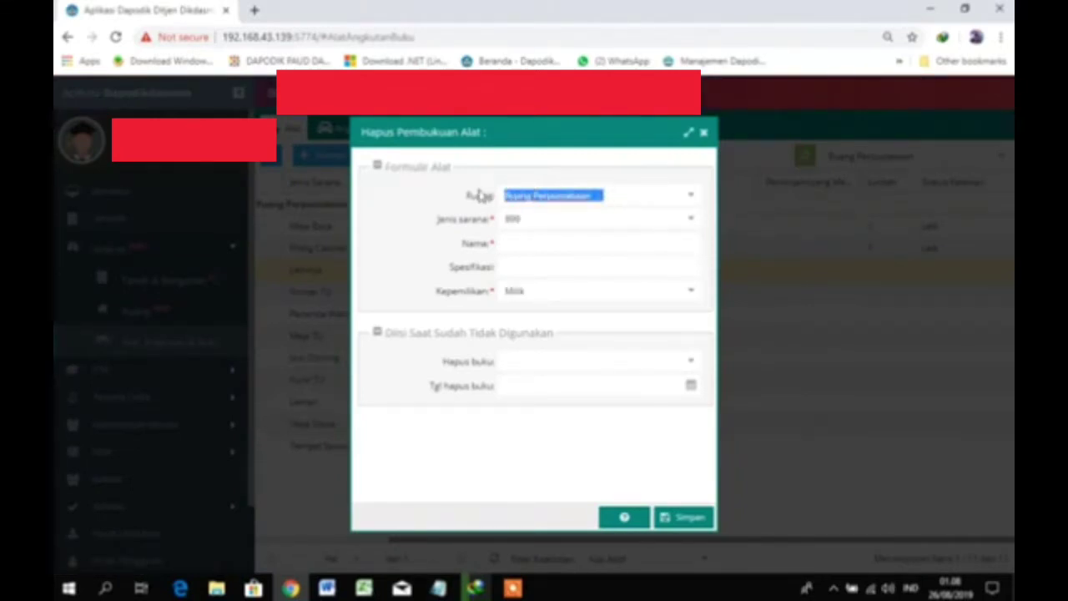
pyautogui.click(515, 241)
pyautogui.hotkey('ctrl', 'v')
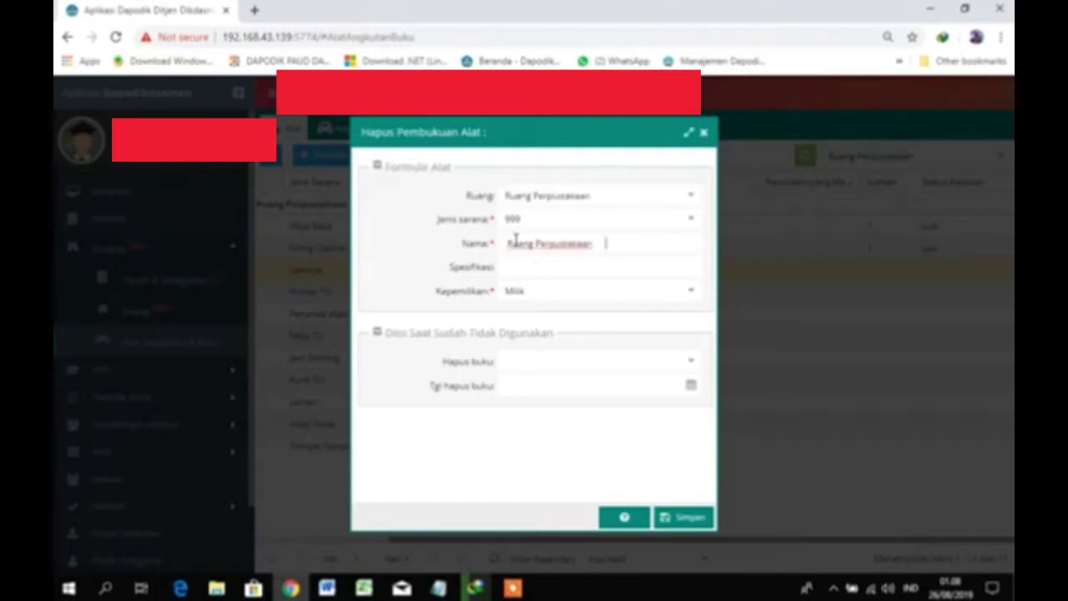
pyautogui.click(527, 266)
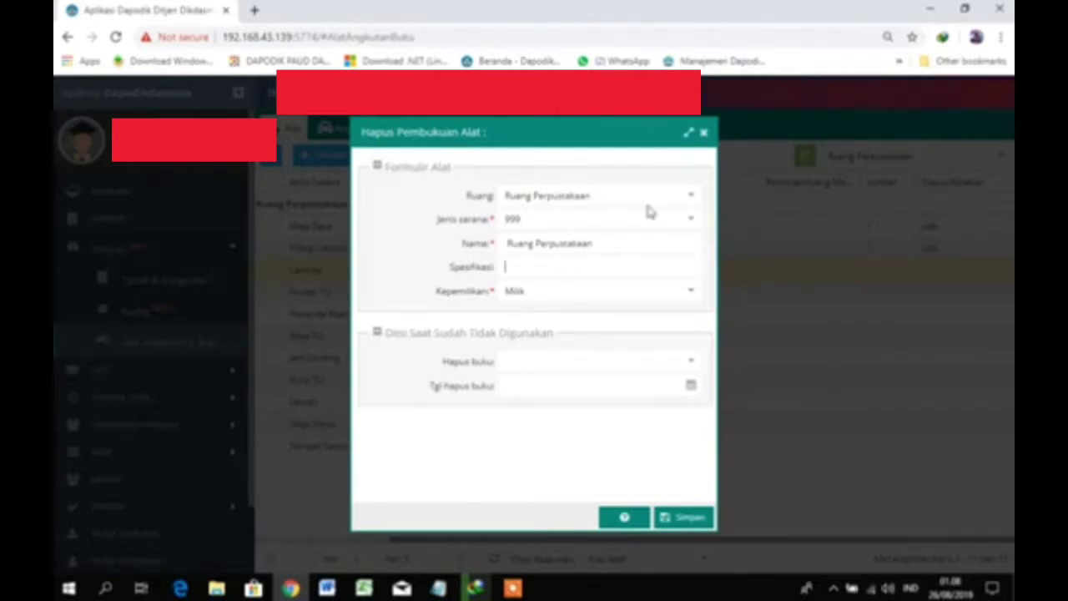
pyautogui.click(689, 222)
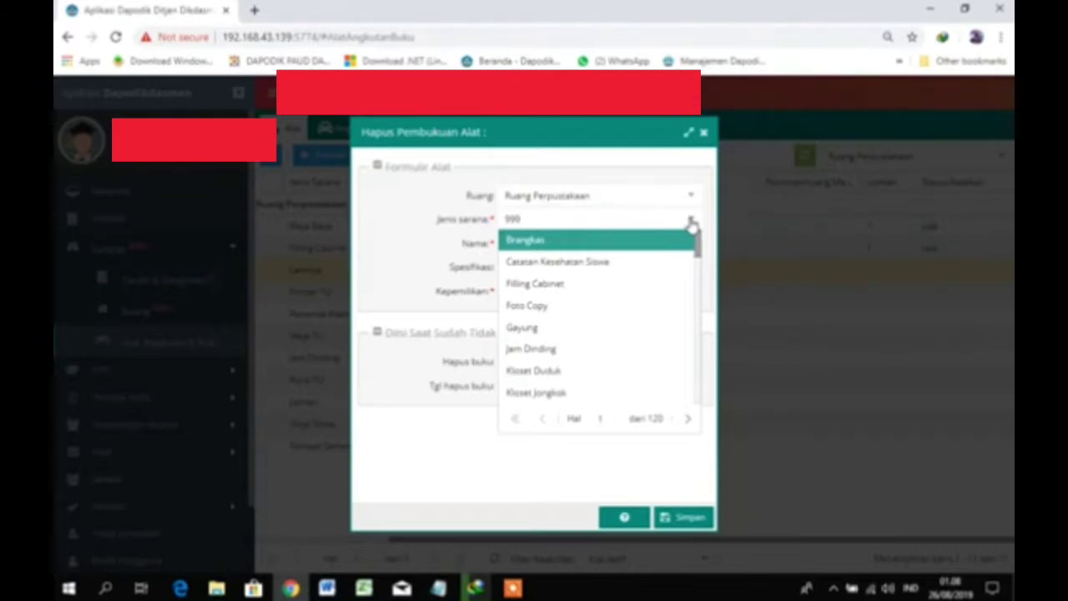
pyautogui.click(691, 222)
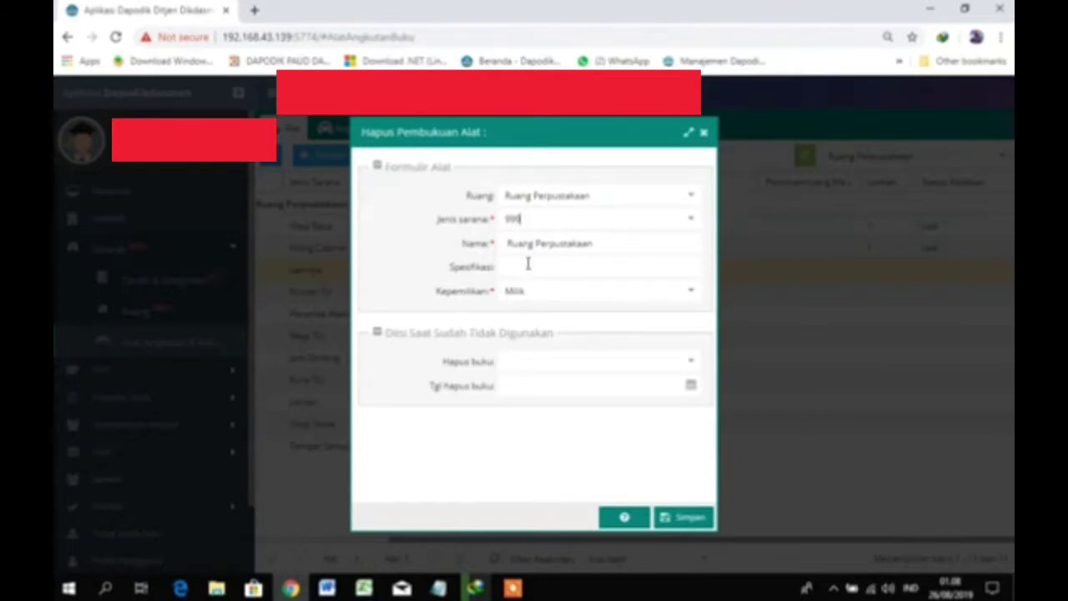
# Set Hapus buku to Koreksi Data and Tgl hapus buku to 26/08/2019 for the Lainnya record, and save the write-off
pyautogui.click(688, 363)
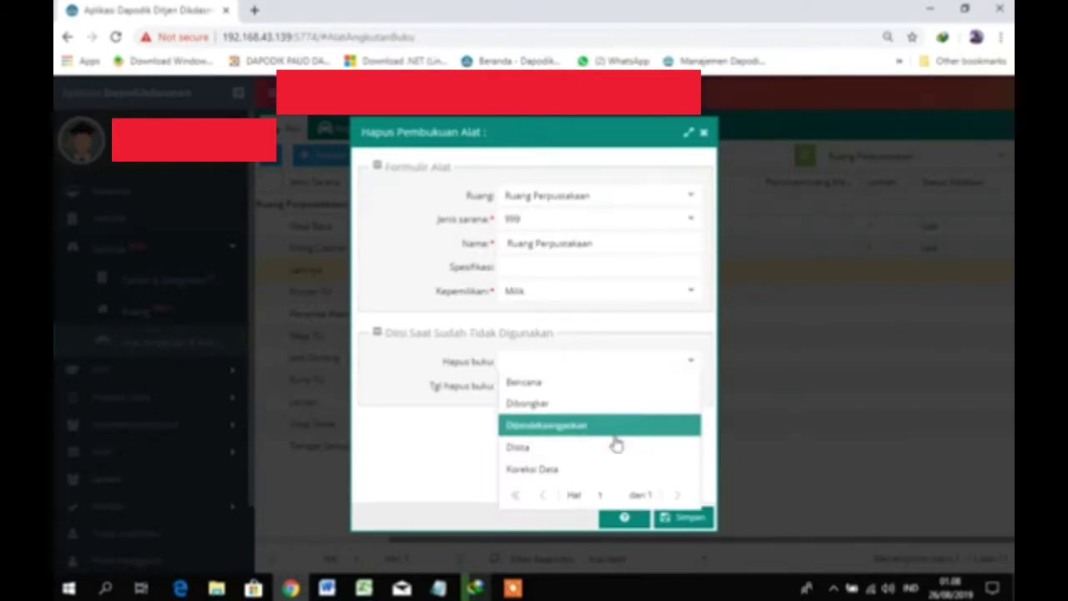
pyautogui.click(594, 470)
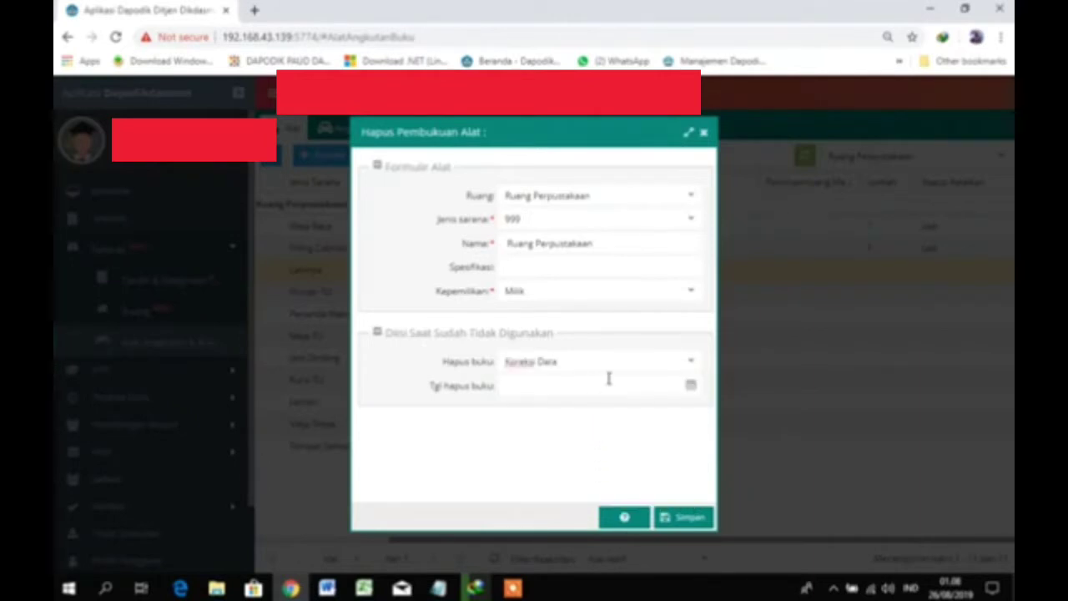
pyautogui.click(690, 363)
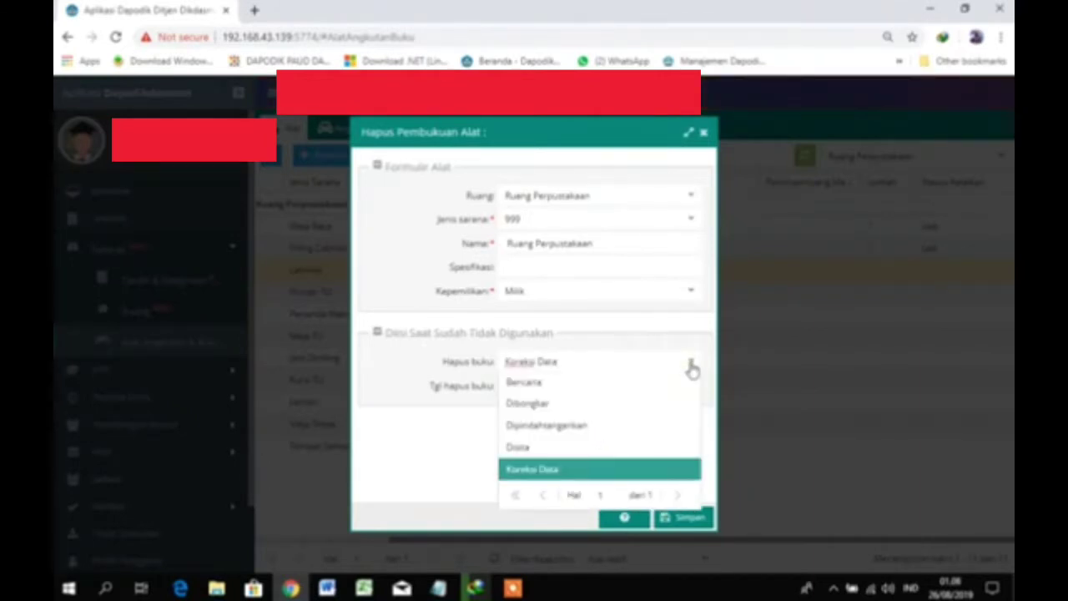
pyautogui.click(691, 366)
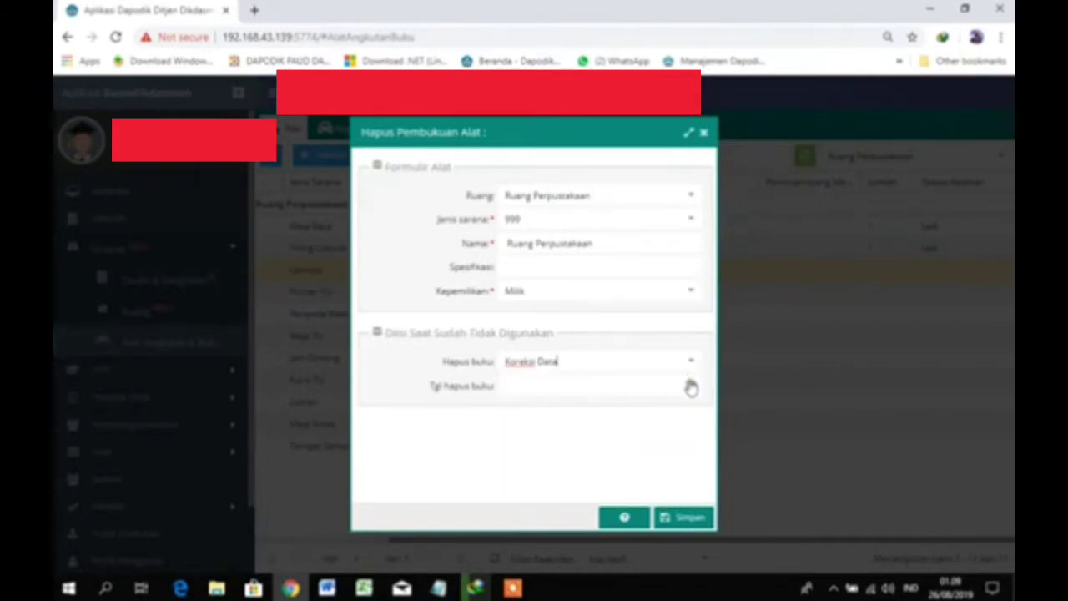
pyautogui.click(690, 385)
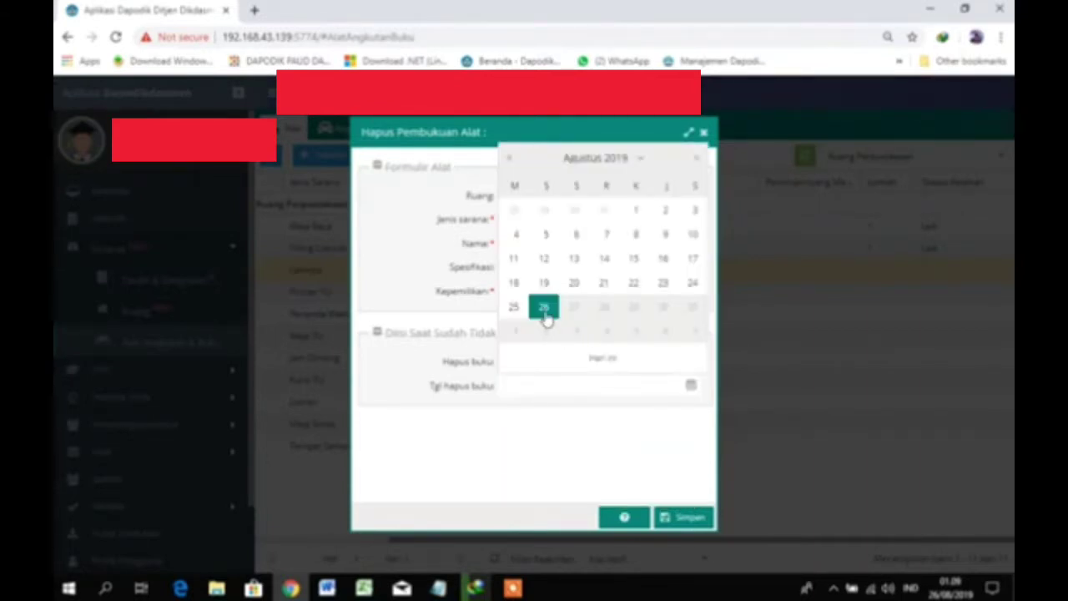
pyautogui.click(544, 308)
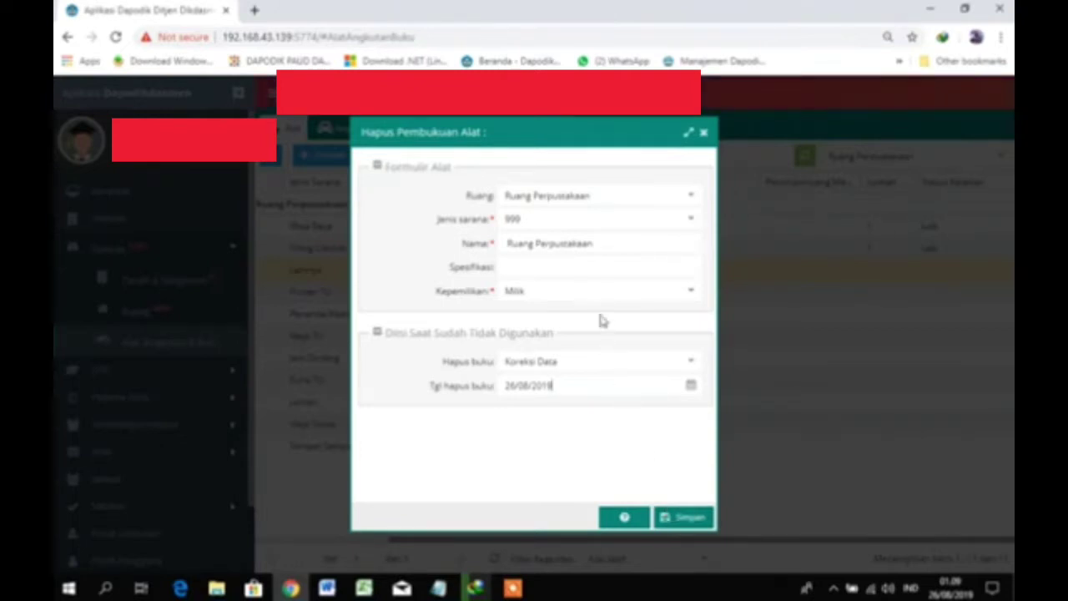
pyautogui.click(687, 517)
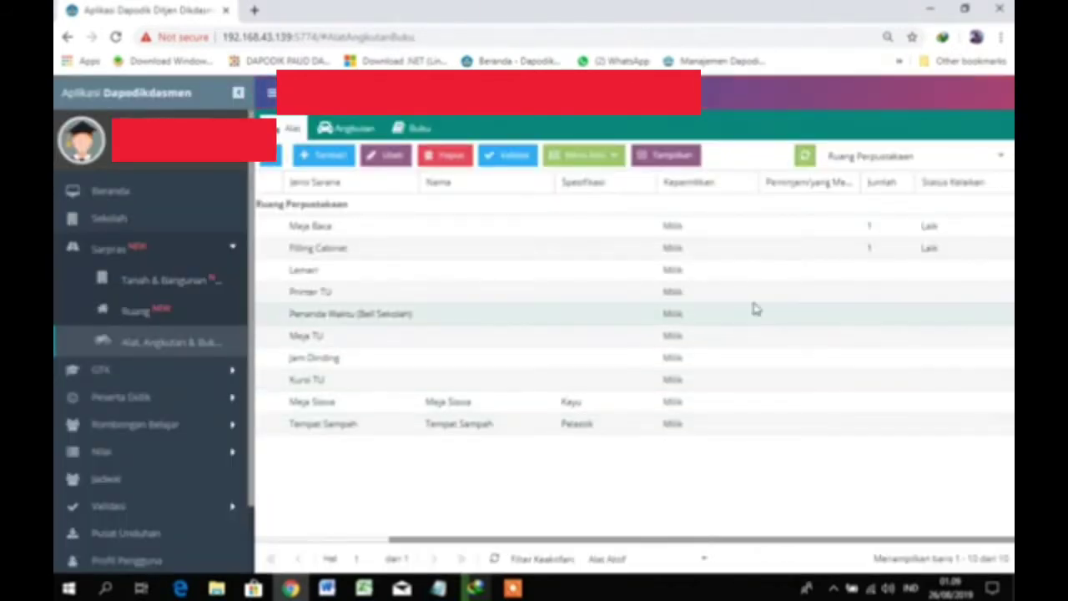
# Record the periodic data of the library's Lemari with Jumlah 6 and Status kelaikan Laik, and save
pyautogui.click(769, 272)
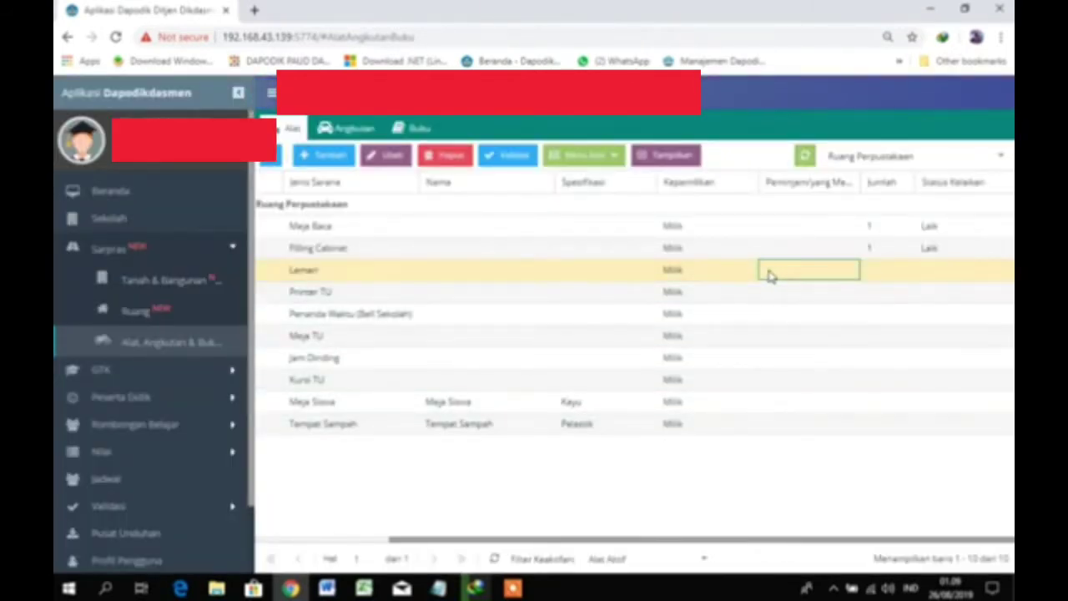
pyautogui.click(595, 160)
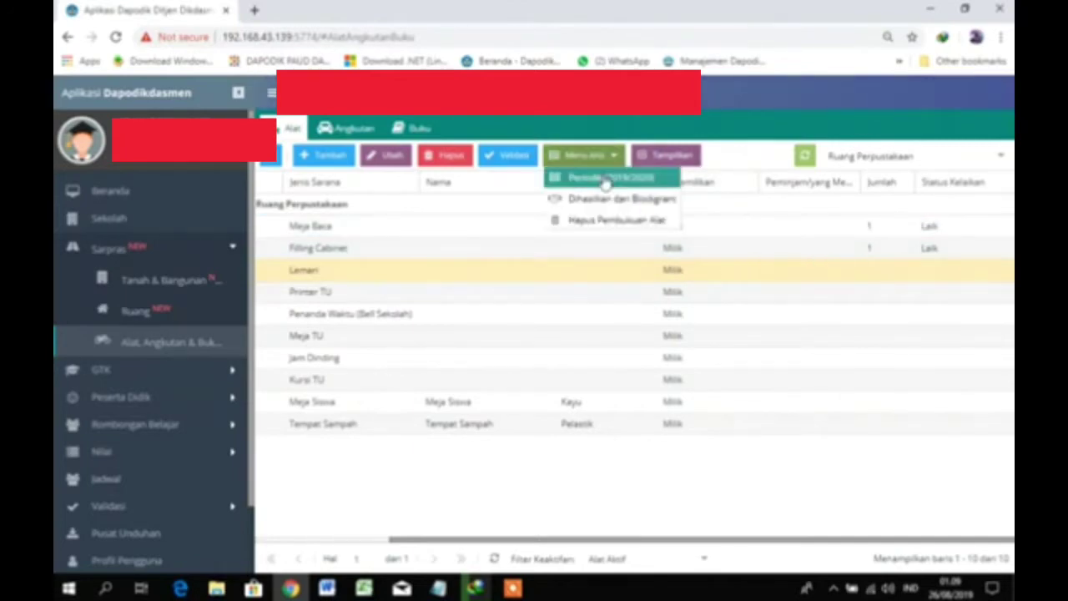
pyautogui.click(604, 183)
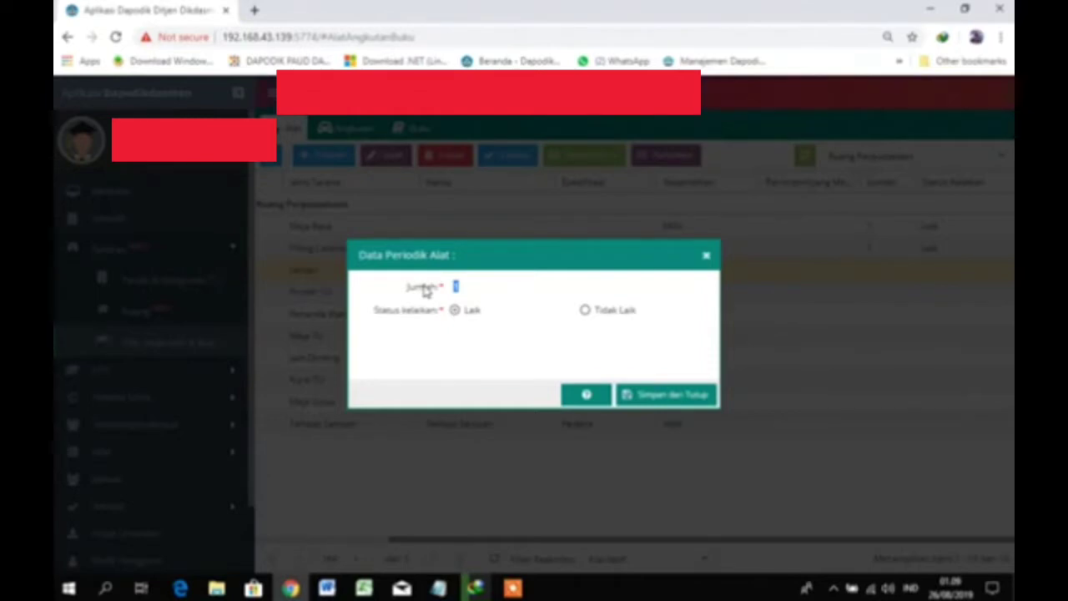
pyautogui.click(661, 395)
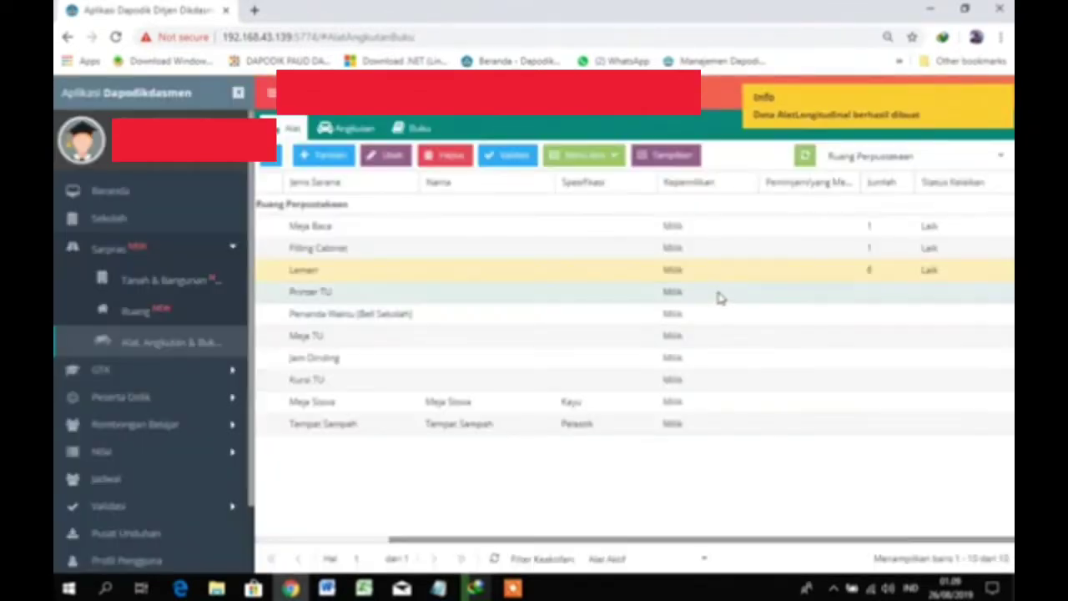
# Record the periodic data of the library's Meja Siswa with Jumlah 12 and Status kelaikan Laik, and save
pyautogui.click(721, 297)
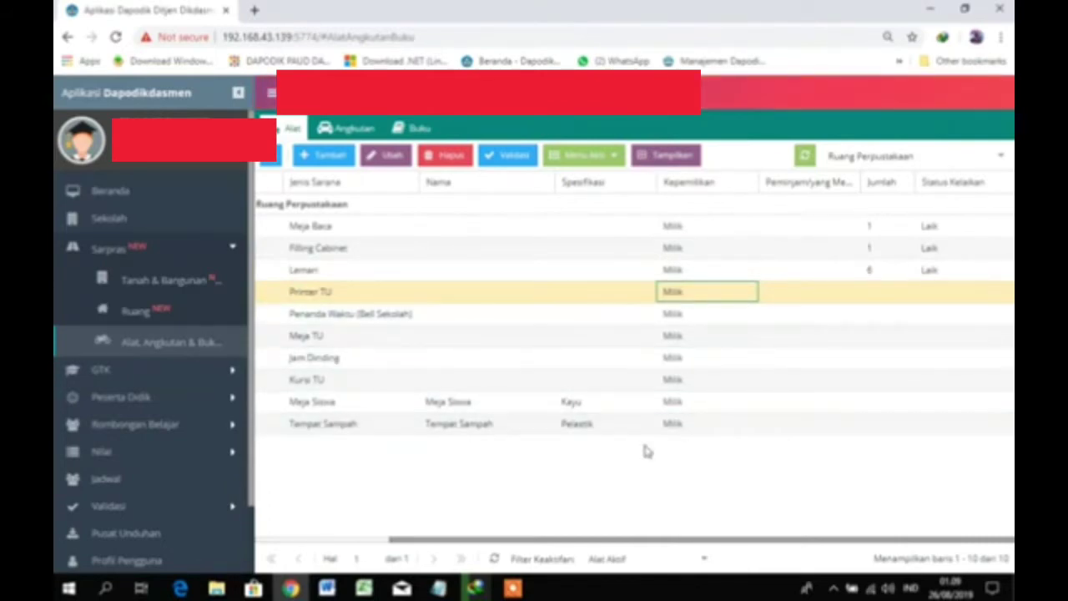
pyautogui.click(676, 404)
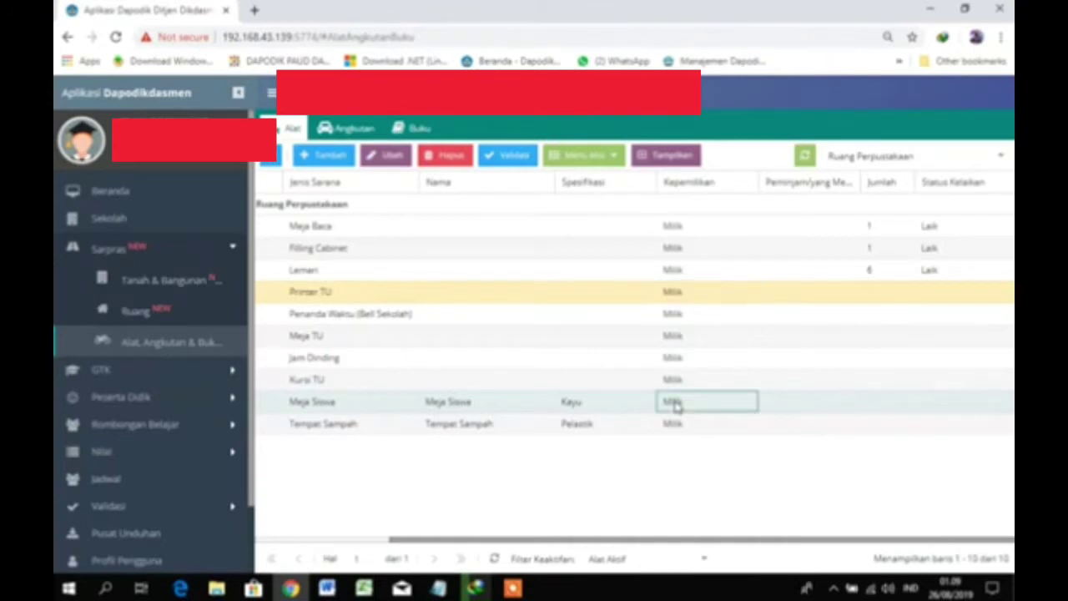
pyautogui.click(602, 162)
pyautogui.click(614, 175)
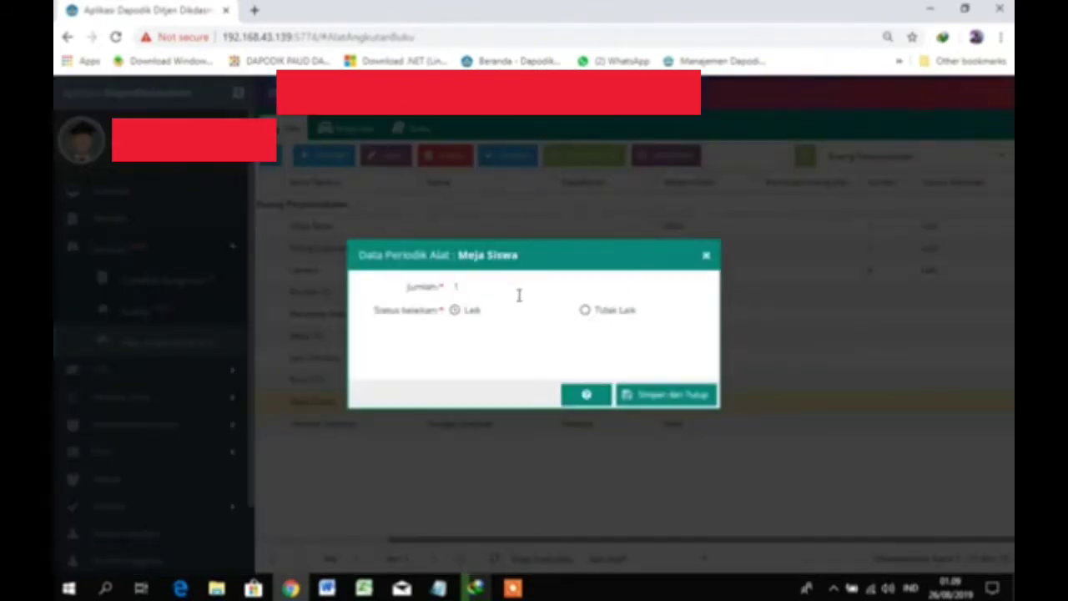
pyautogui.write('12')
pyautogui.click(658, 398)
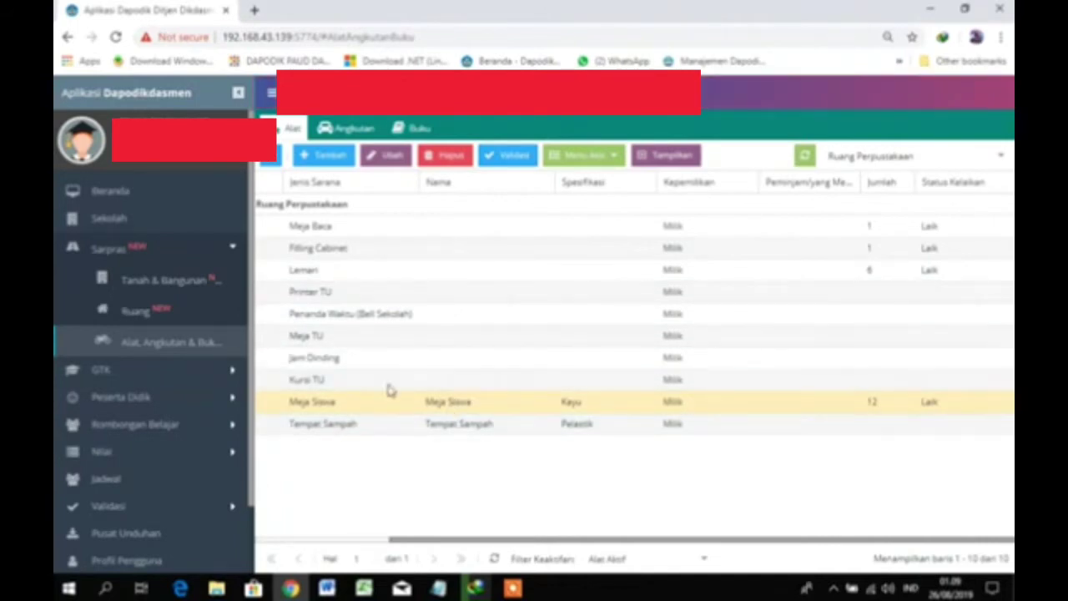
# Record the periodic data of the library's Jam Dinding with Jumlah 1 and Status kelaikan Laik, and save
pyautogui.click(399, 361)
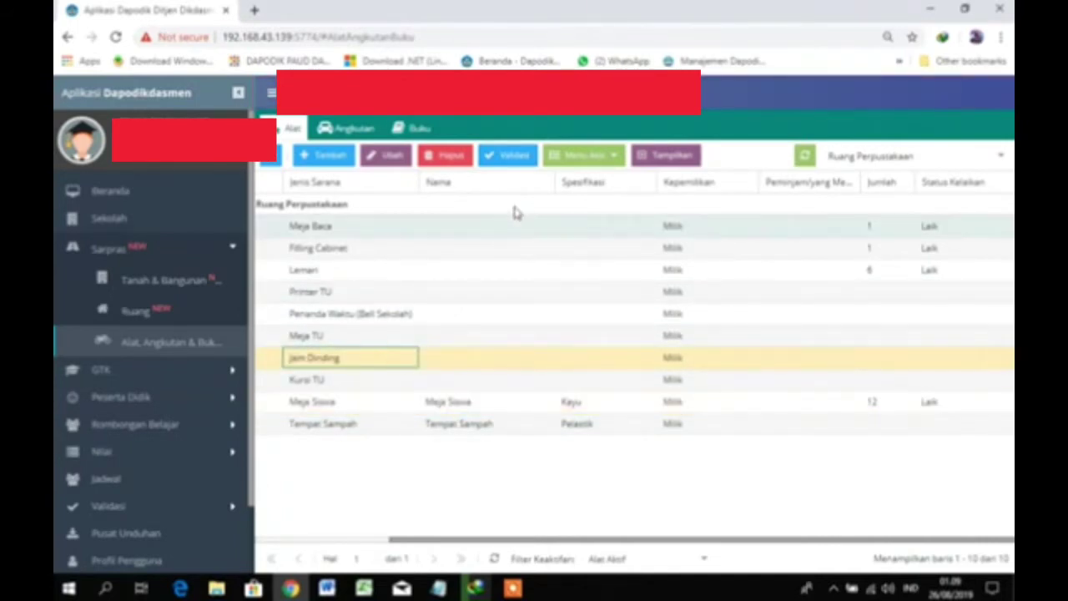
pyautogui.click(602, 160)
pyautogui.click(604, 179)
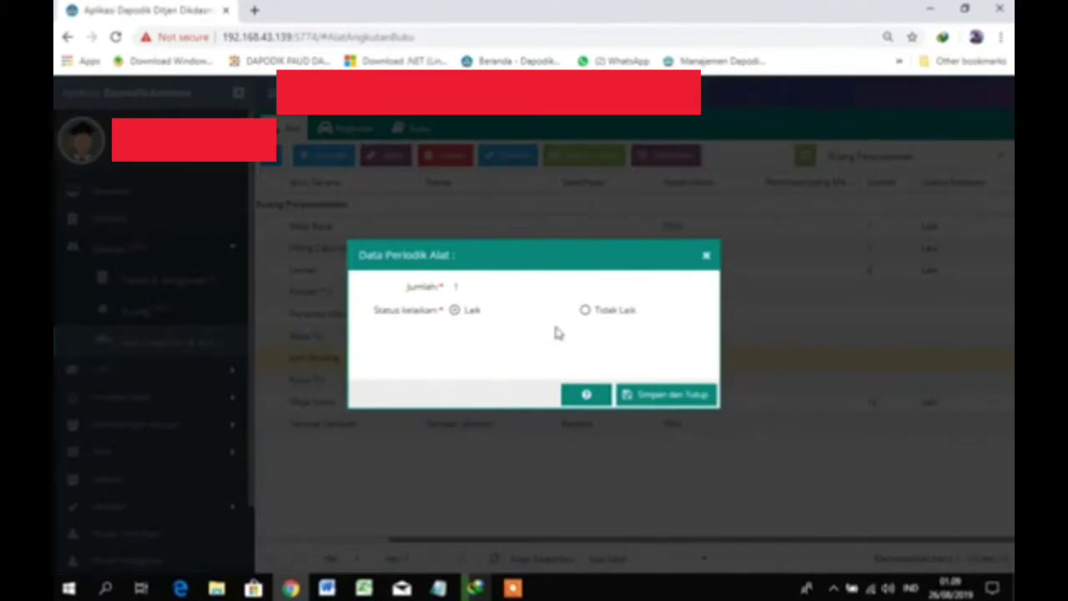
pyautogui.click(650, 393)
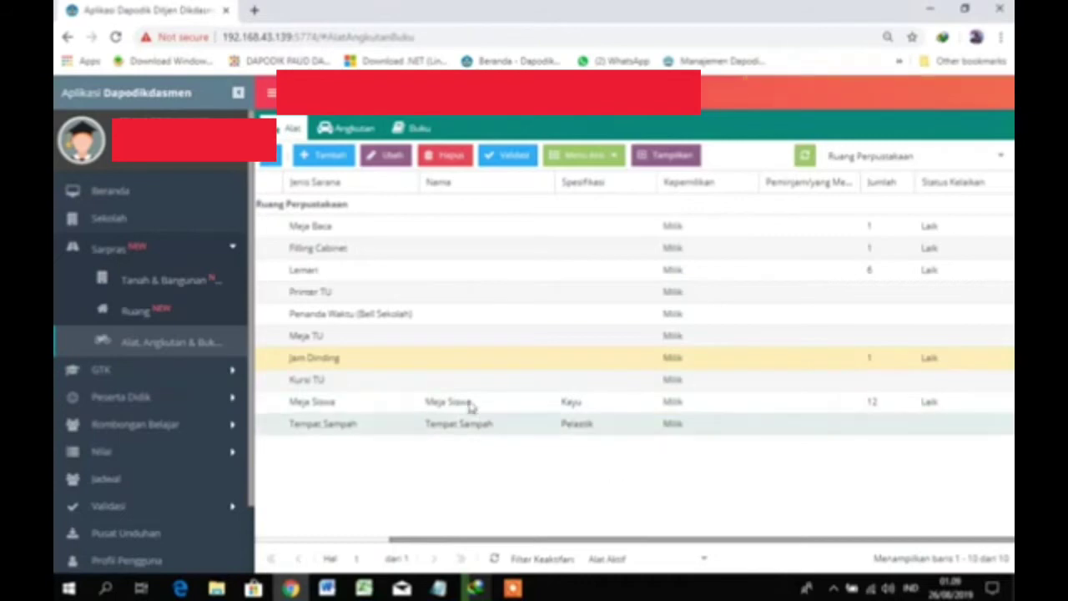
# Switch the equipment list to Ruang Kelas 3 and select its Alat Peraga record
pyautogui.click(1003, 160)
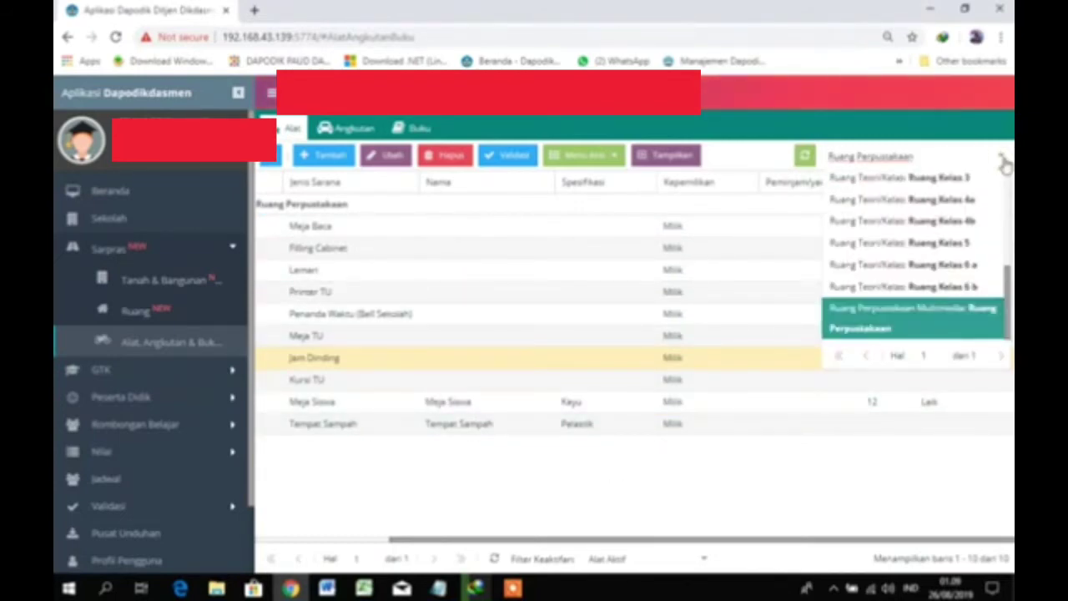
pyautogui.click(961, 179)
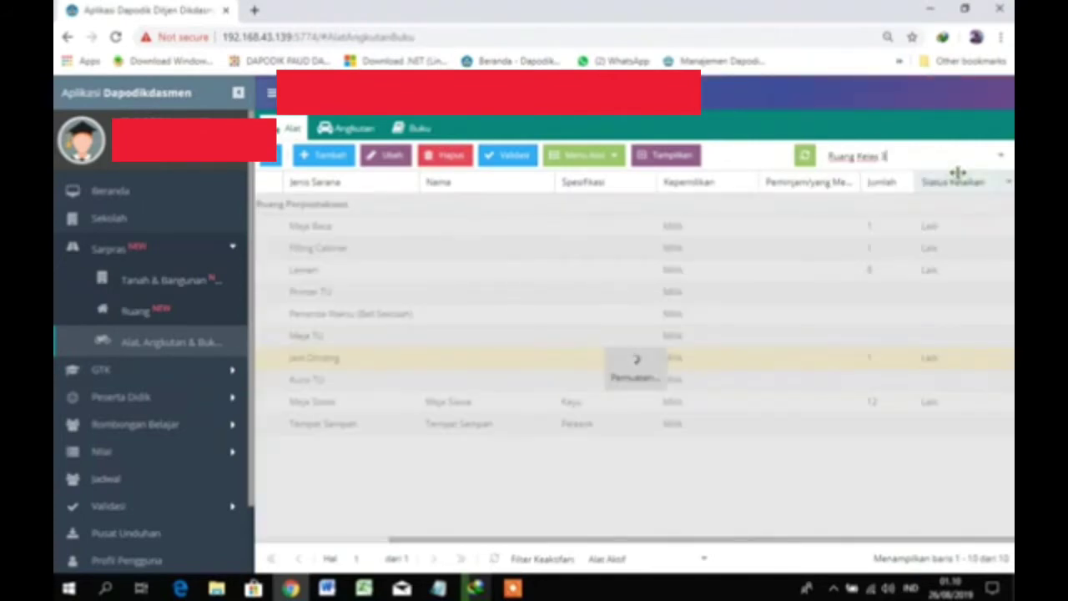
pyautogui.scroll(-2, 643, 300)
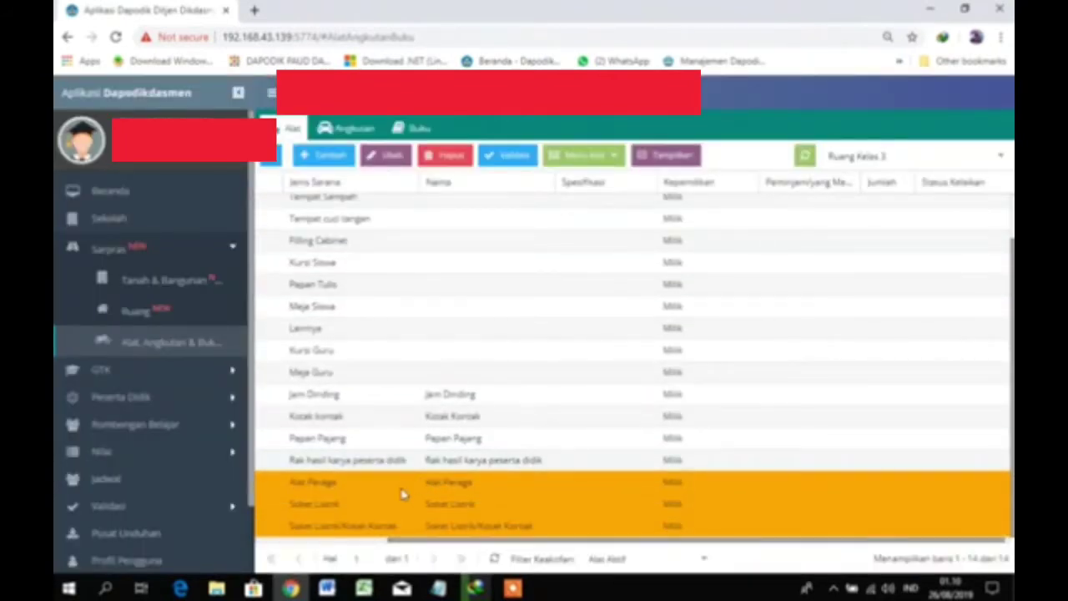
pyautogui.scroll(1, 434, 425)
pyautogui.scroll(-1, 441, 440)
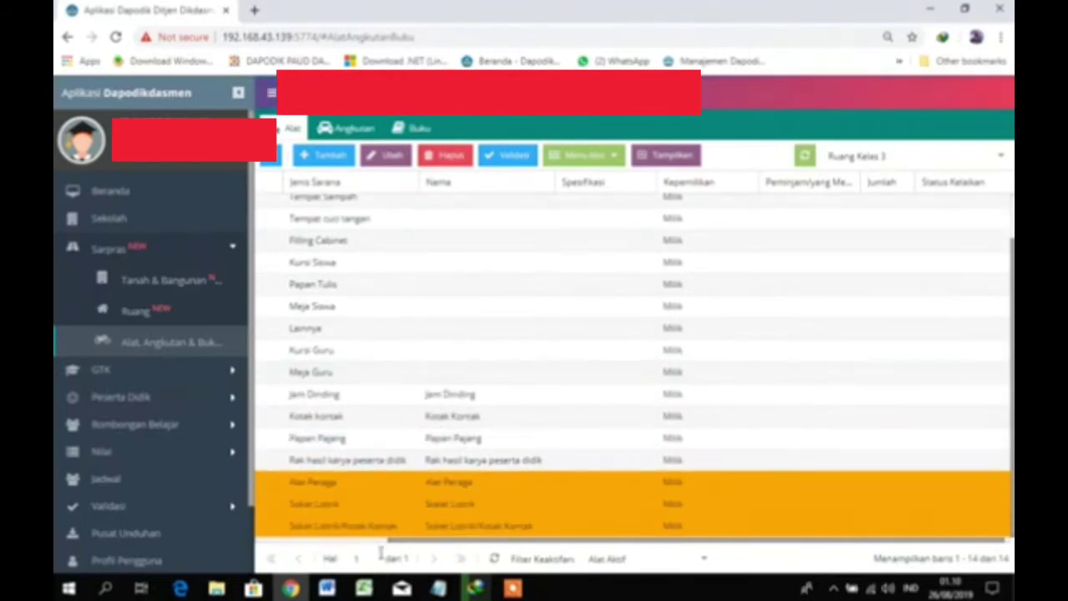
pyautogui.click(364, 490)
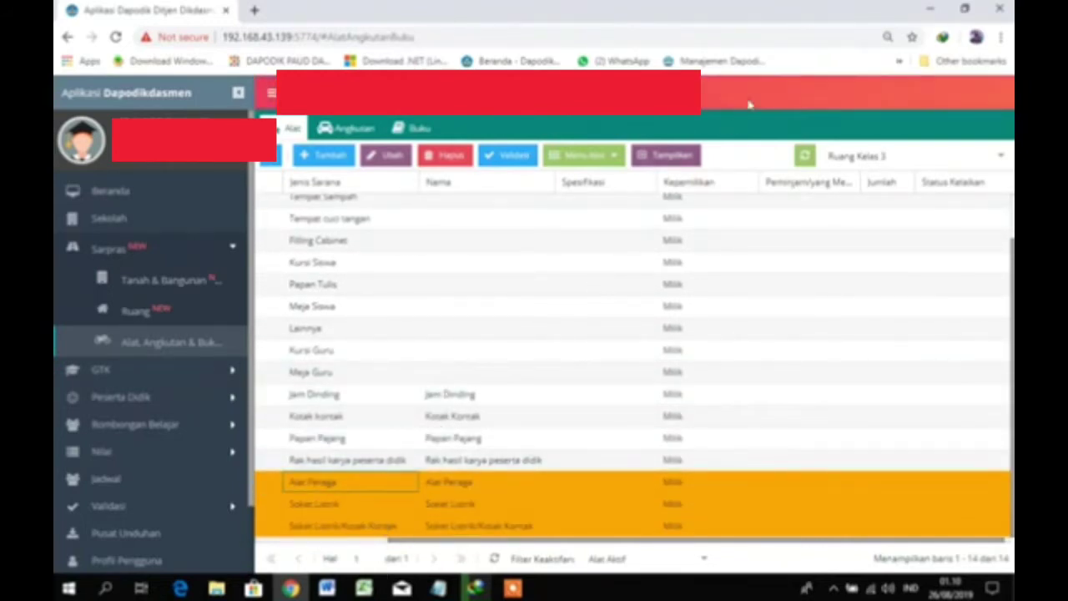
# Try to open the 2019/2020 periodic data of Ruang Kelas 3's unsaved Alat Peraga record
pyautogui.click(584, 155)
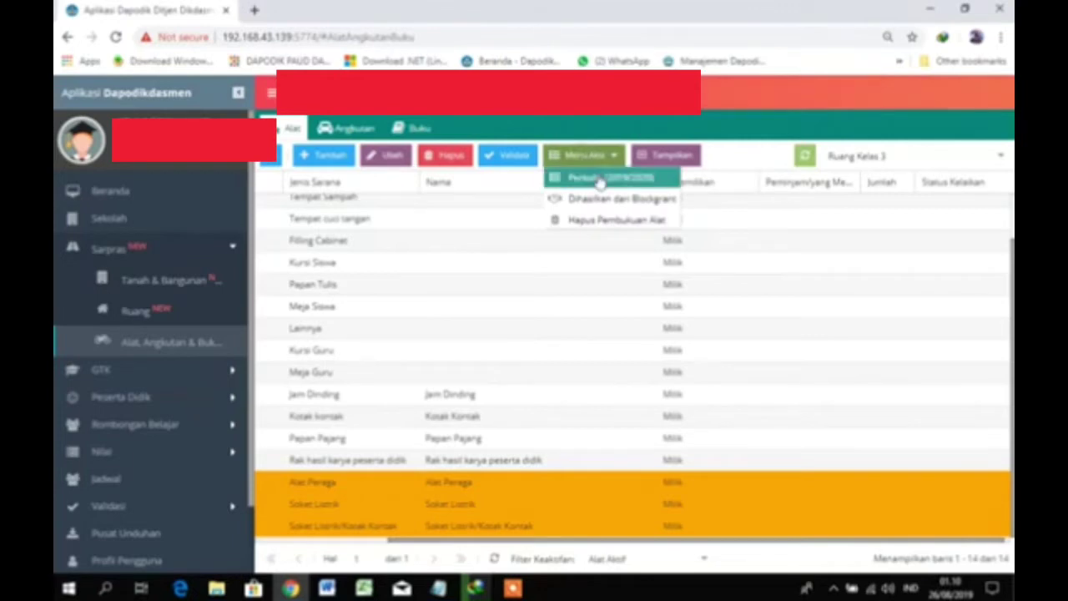
pyautogui.click(597, 179)
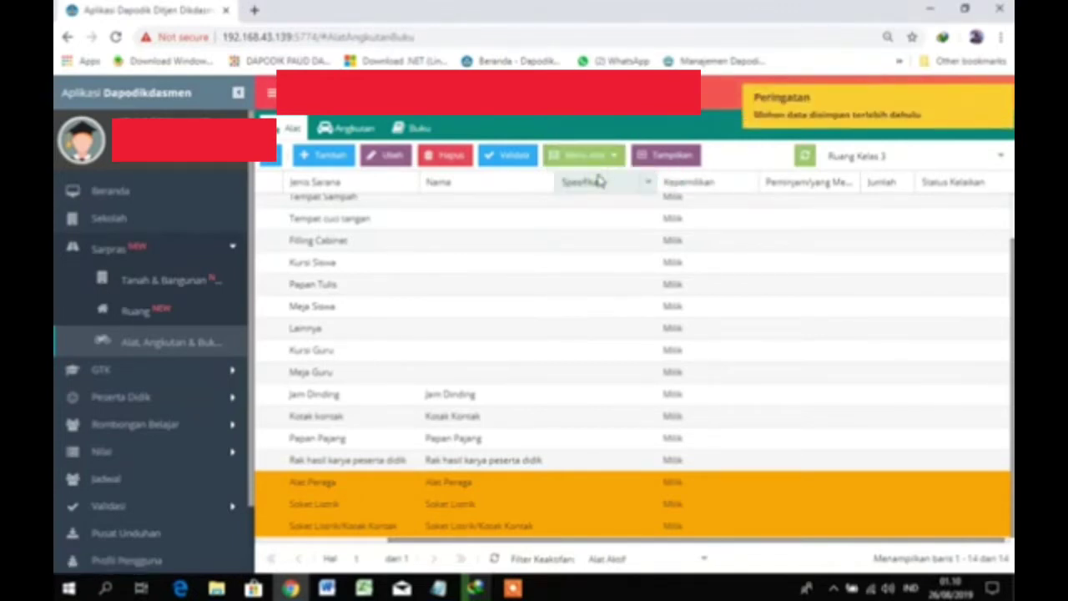
# Set the Spesifikasi of Ruang Kelas 3's Alat Peraga to Campur and save the record
pyautogui.click(340, 489)
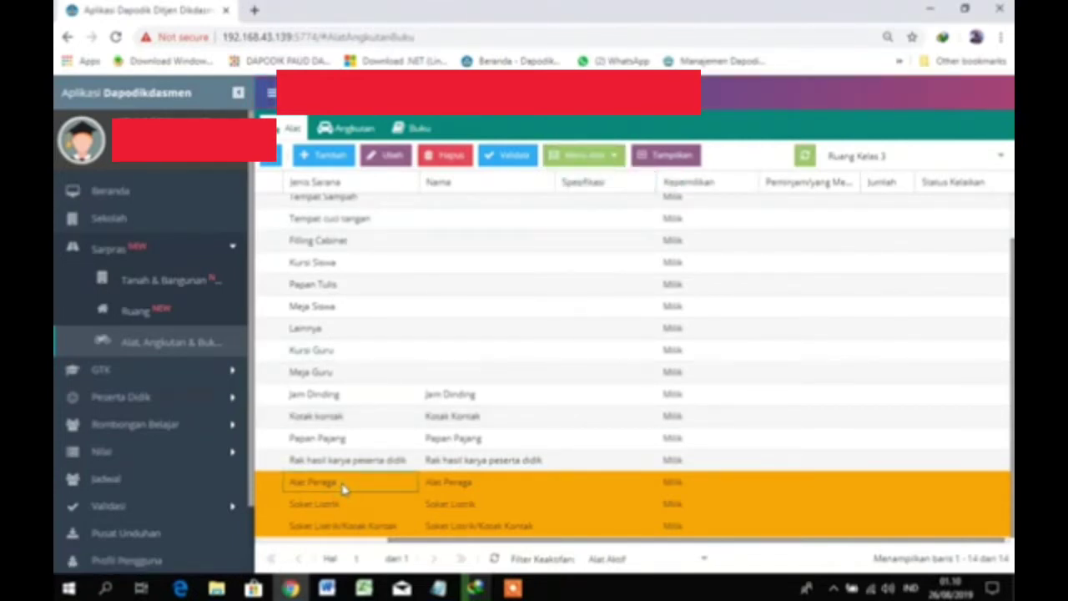
pyautogui.click(384, 161)
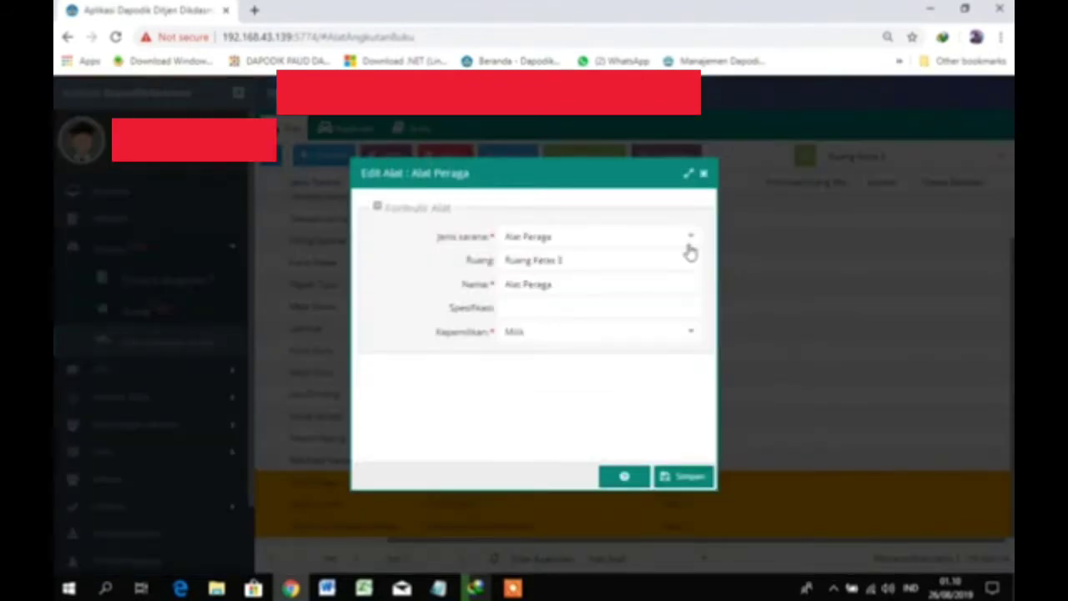
pyautogui.moveTo(584, 237); pyautogui.dragTo(420, 240)
pyautogui.hotkey('ctrl', 'c')
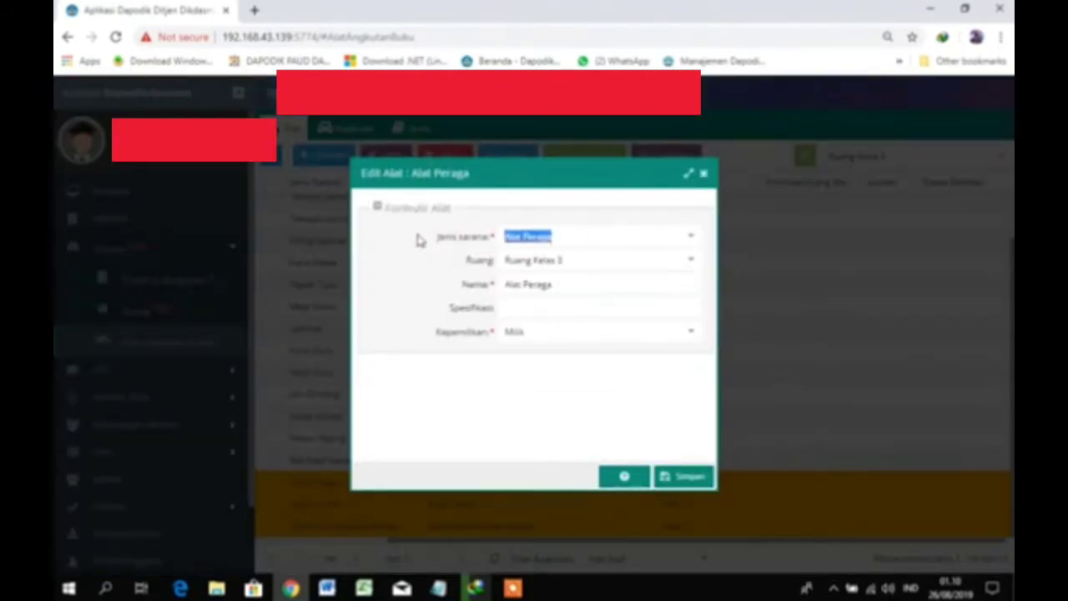
pyautogui.click(535, 304)
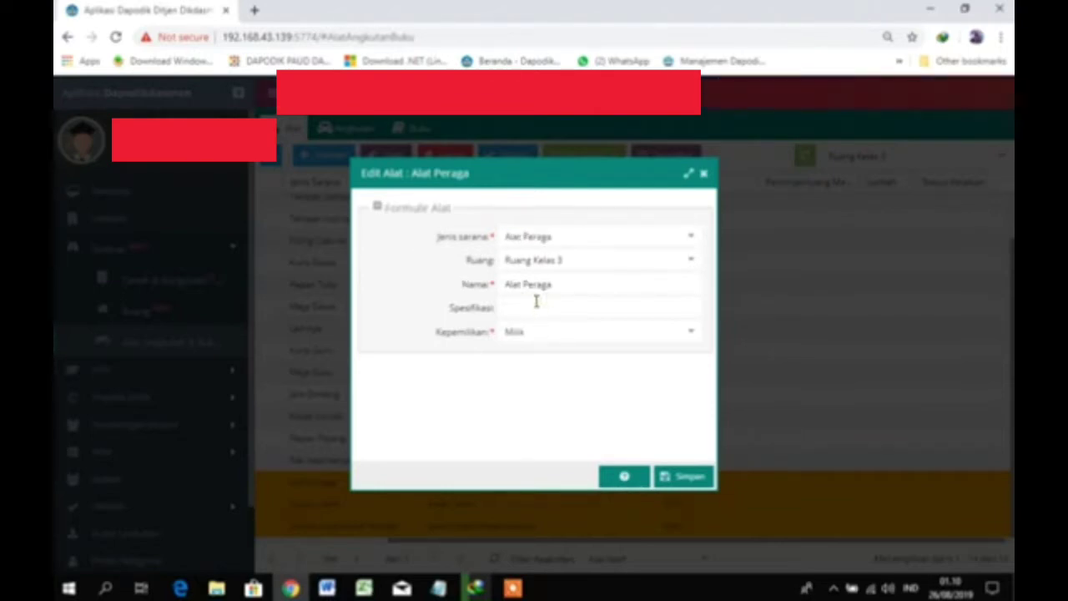
pyautogui.hotkey('ctrl', 'v')
pyautogui.moveTo(566, 308); pyautogui.dragTo(458, 301)
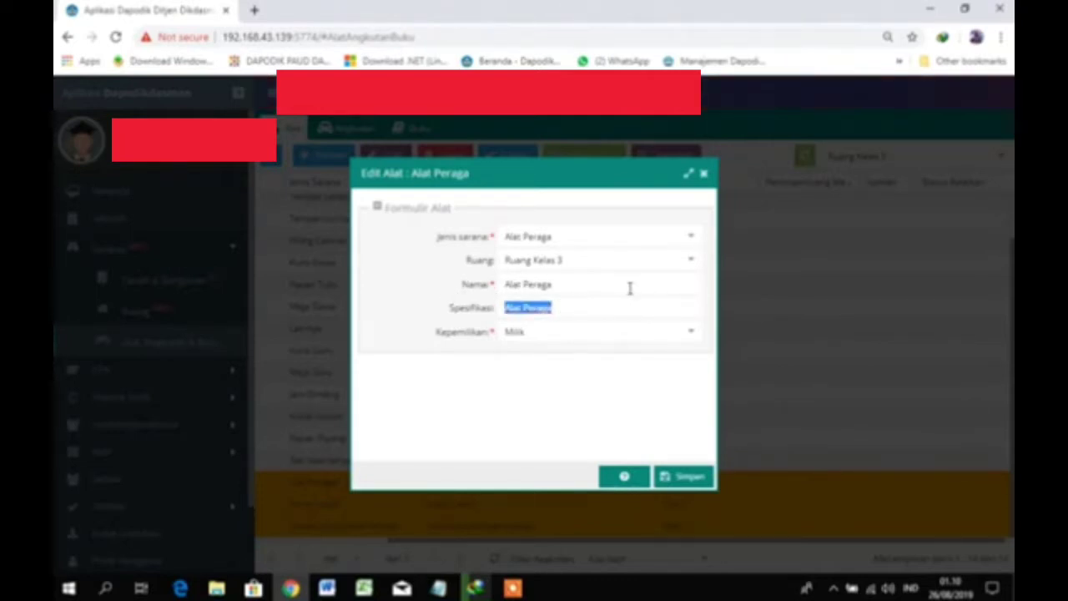
pyautogui.write('Campur')
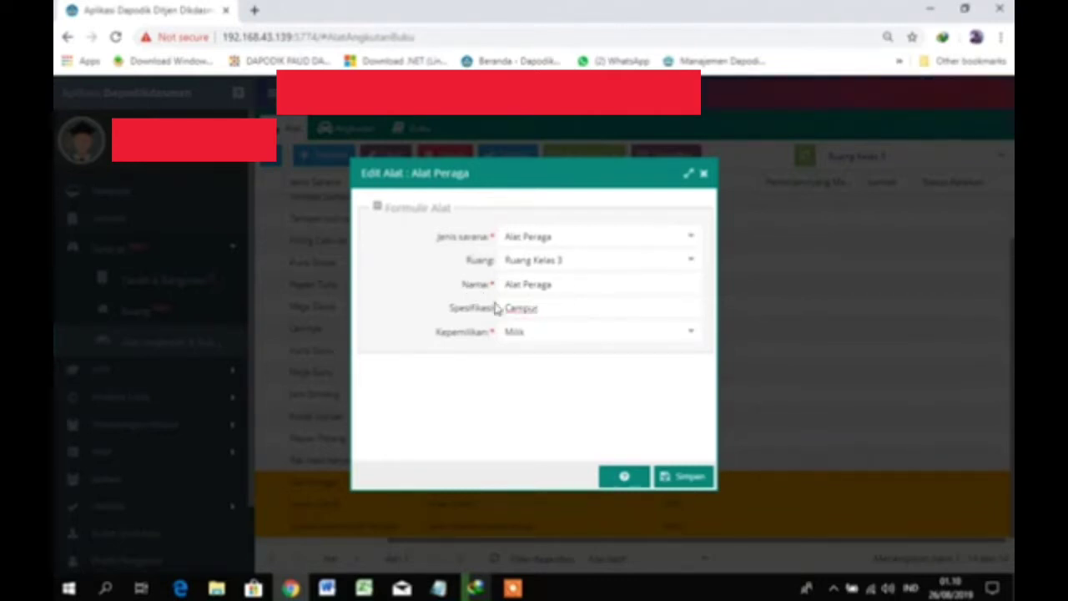
pyautogui.click(682, 476)
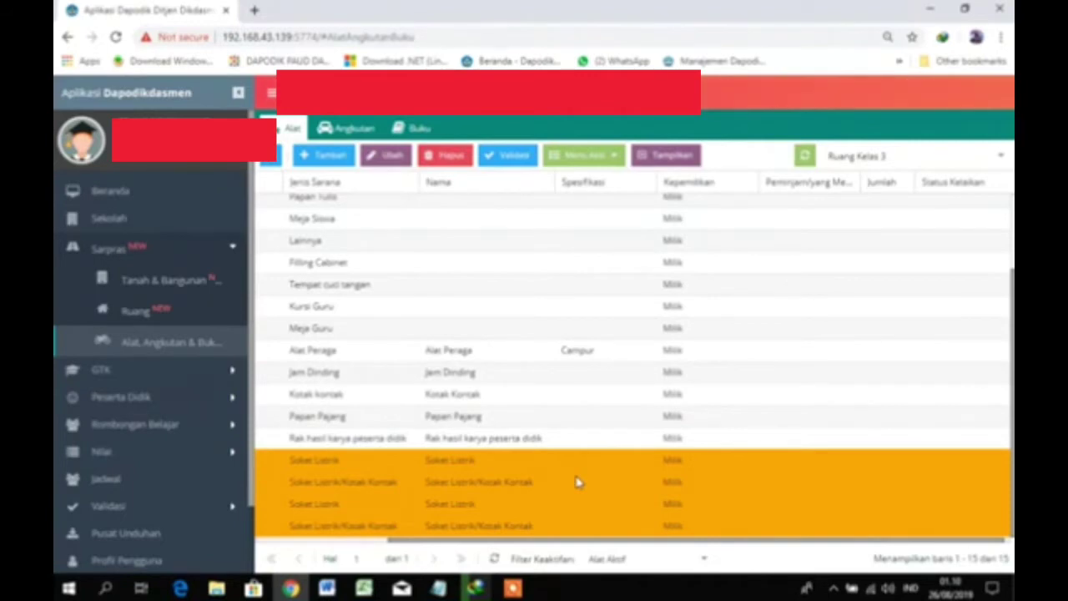
# Set the Spesifikasi of Ruang Kelas 3's Soket Listrik to Campur and save the record
pyautogui.click(529, 469)
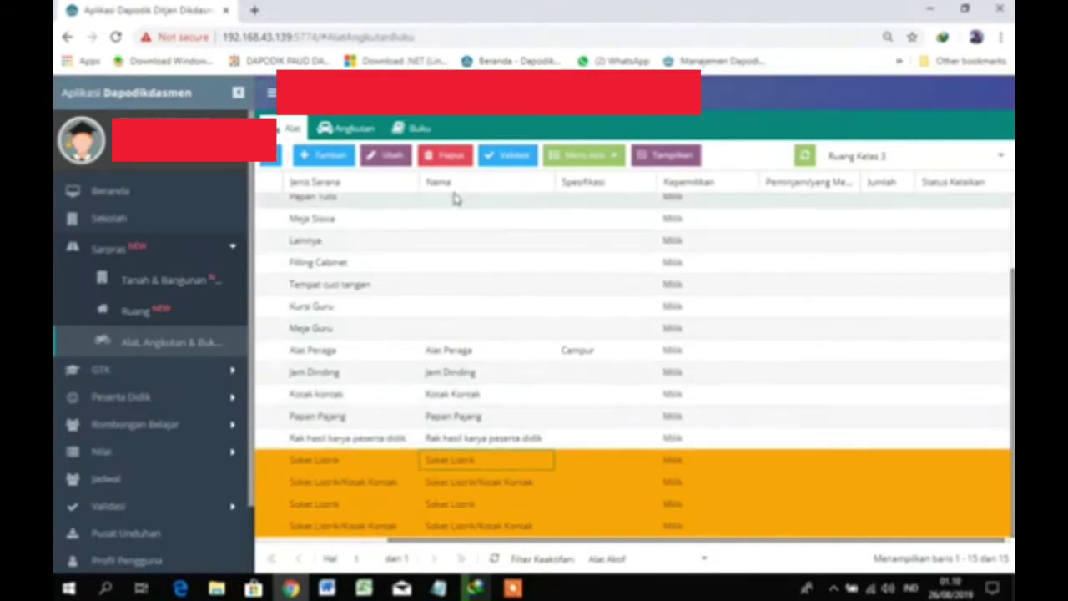
pyautogui.click(389, 157)
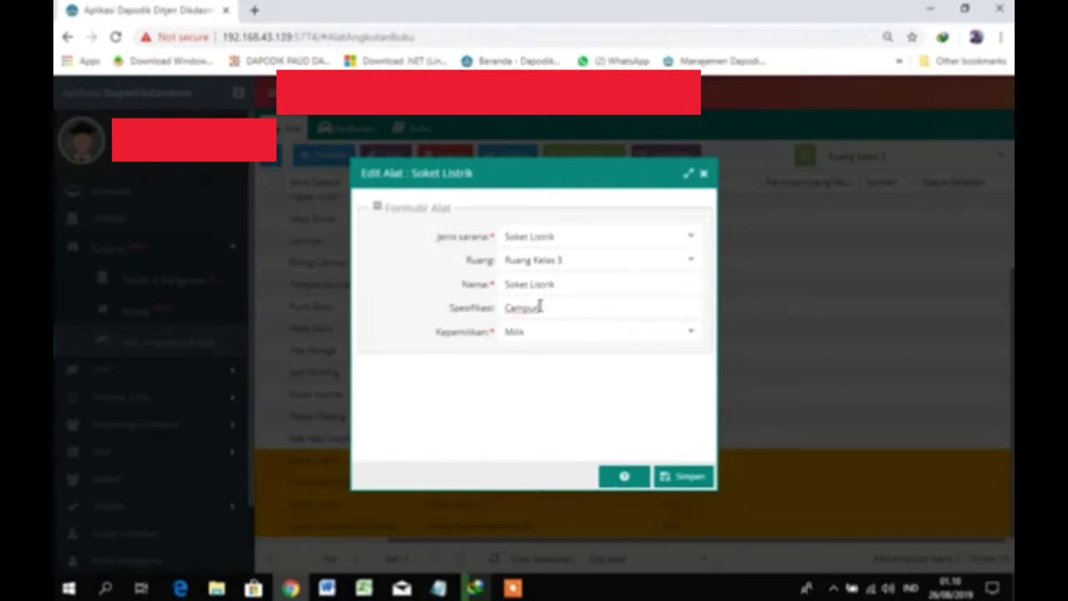
pyautogui.doubleClick(540, 307)
pyautogui.click(675, 476)
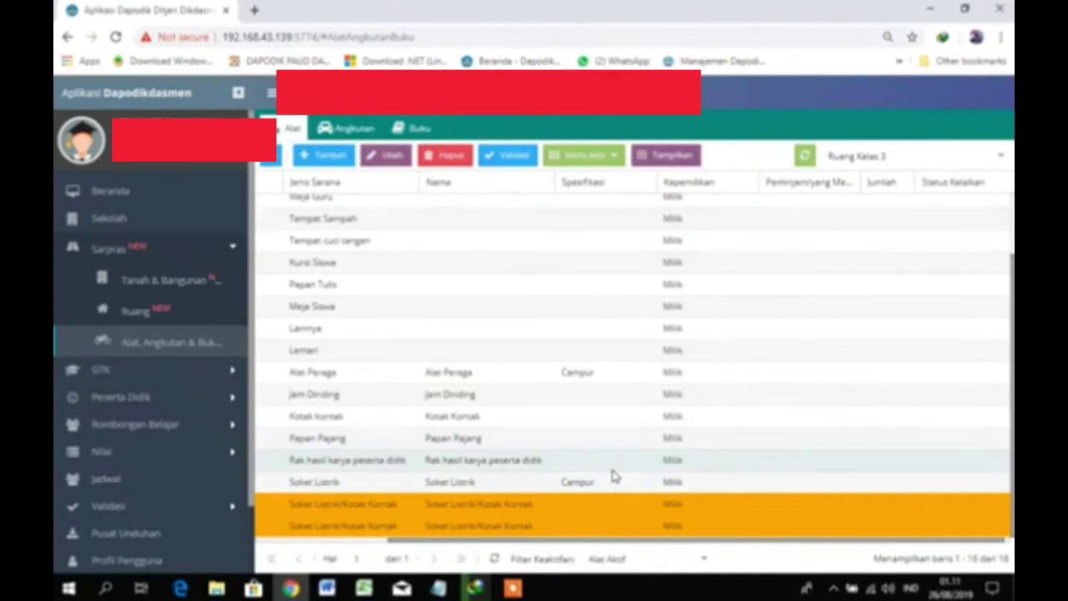
# Set the Spesifikasi of Ruang Kelas 3's Soket Listrik/Kotak Kontak to Campur and save the record
pyautogui.click(456, 506)
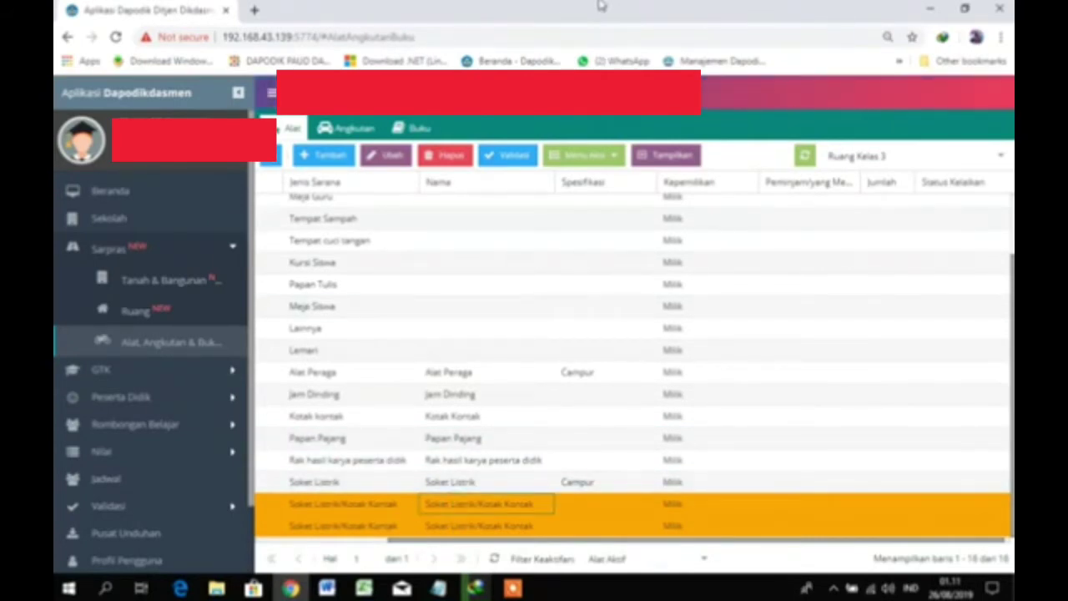
pyautogui.click(390, 163)
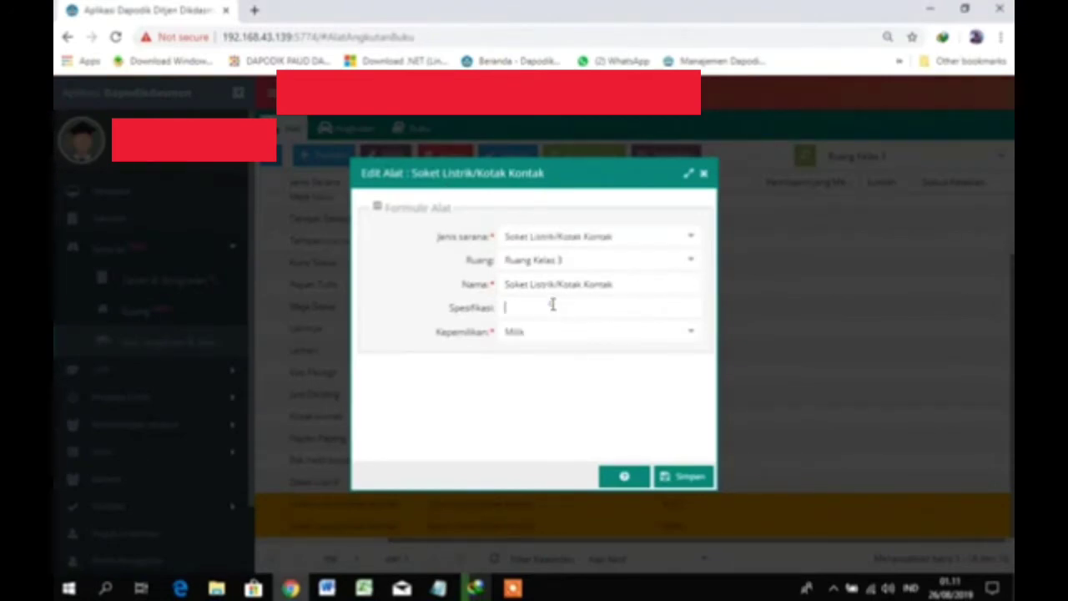
pyautogui.write('Campur')
pyautogui.click(682, 476)
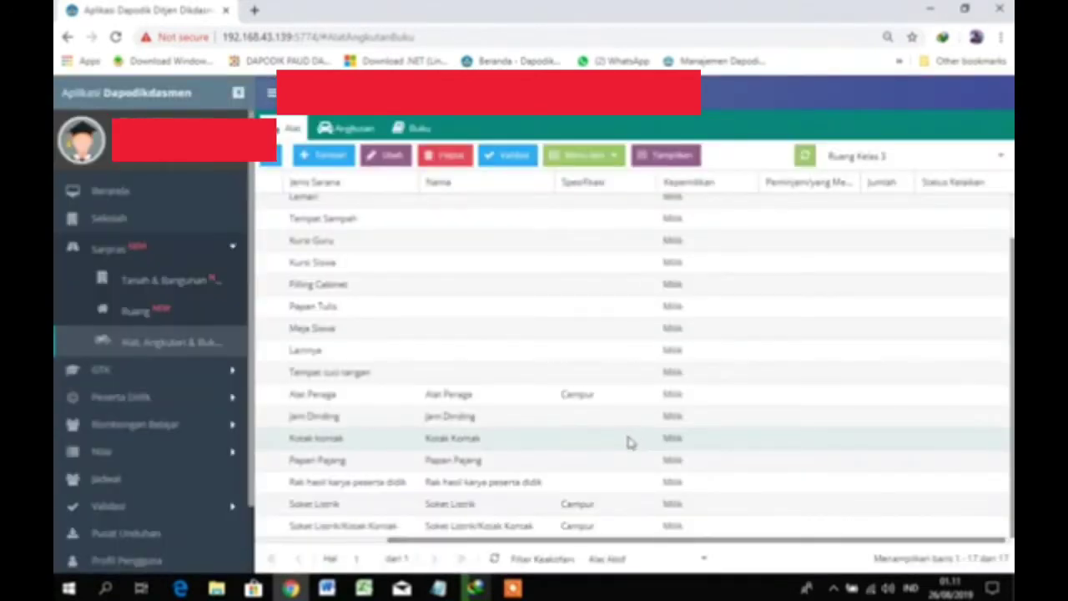
# Record the 2019/2020 periodic data of Ruang Kelas 3's Meja Guru with Jumlah 1 and Status kelaikan Laik, and save
pyautogui.scroll(1, 628, 438)
pyautogui.scroll(-1, 627, 431)
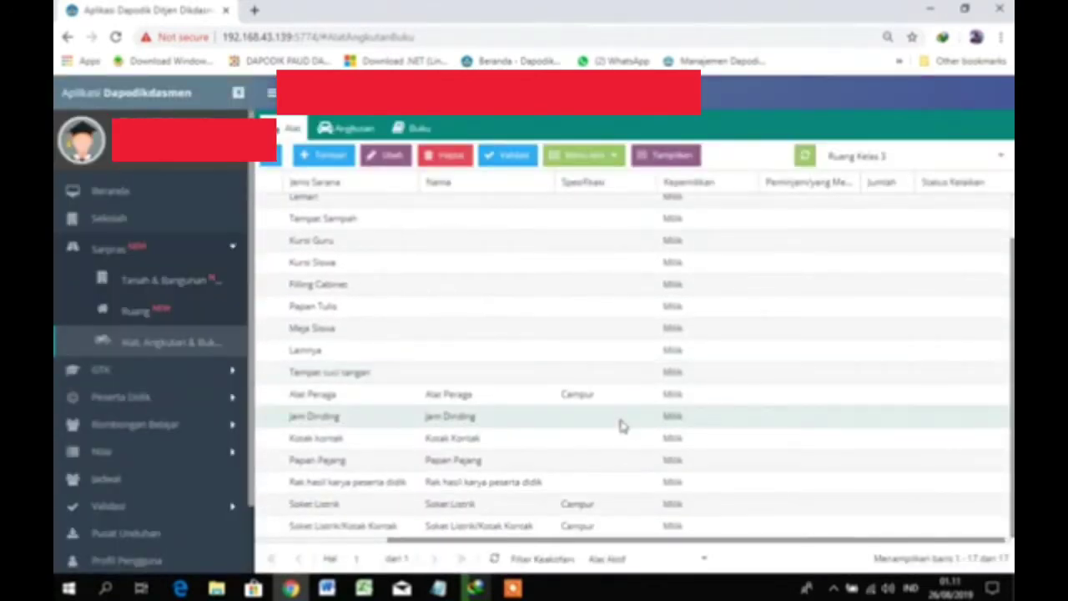
pyautogui.scroll(1, 505, 264)
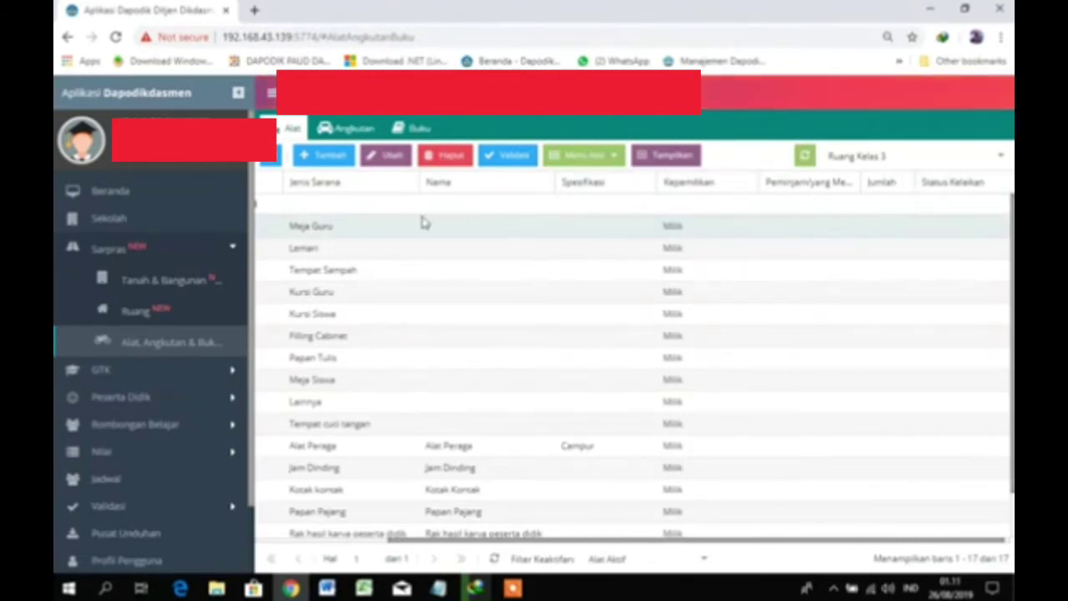
pyautogui.click(755, 229)
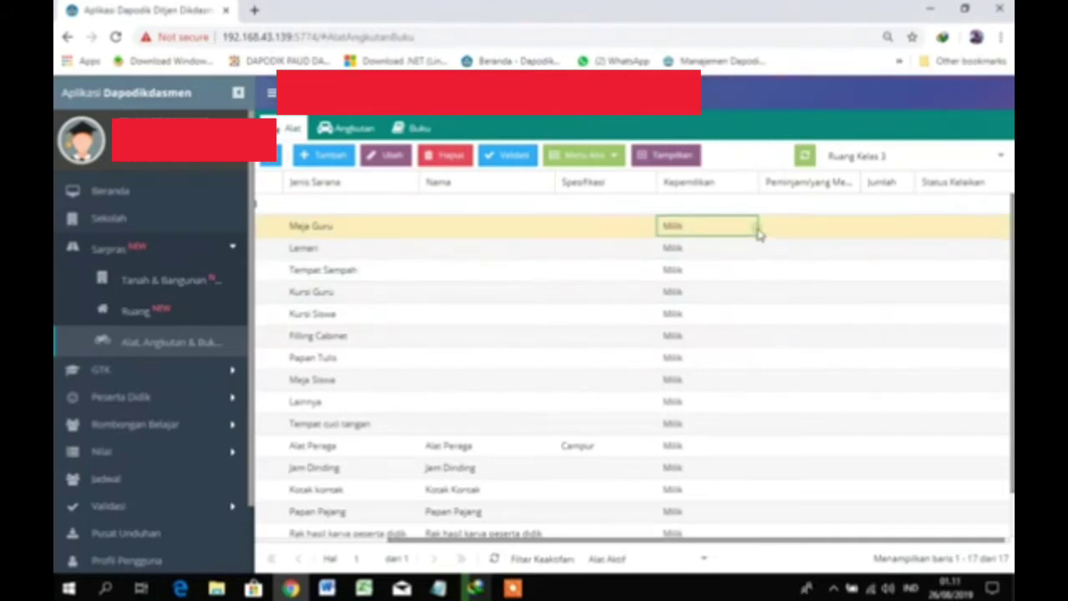
pyautogui.click(607, 159)
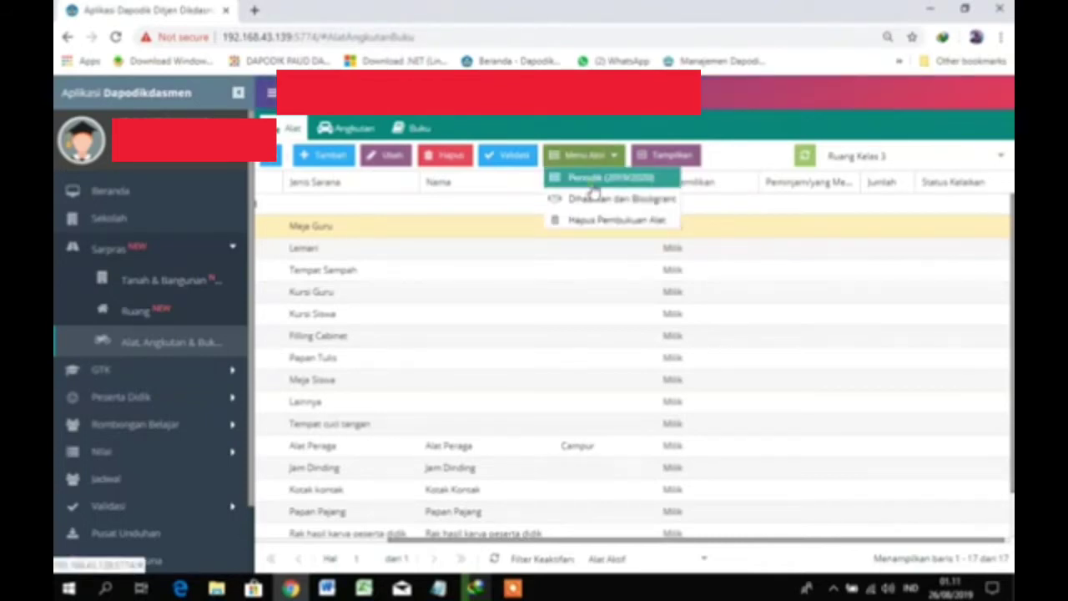
pyautogui.click(608, 177)
pyautogui.click(671, 401)
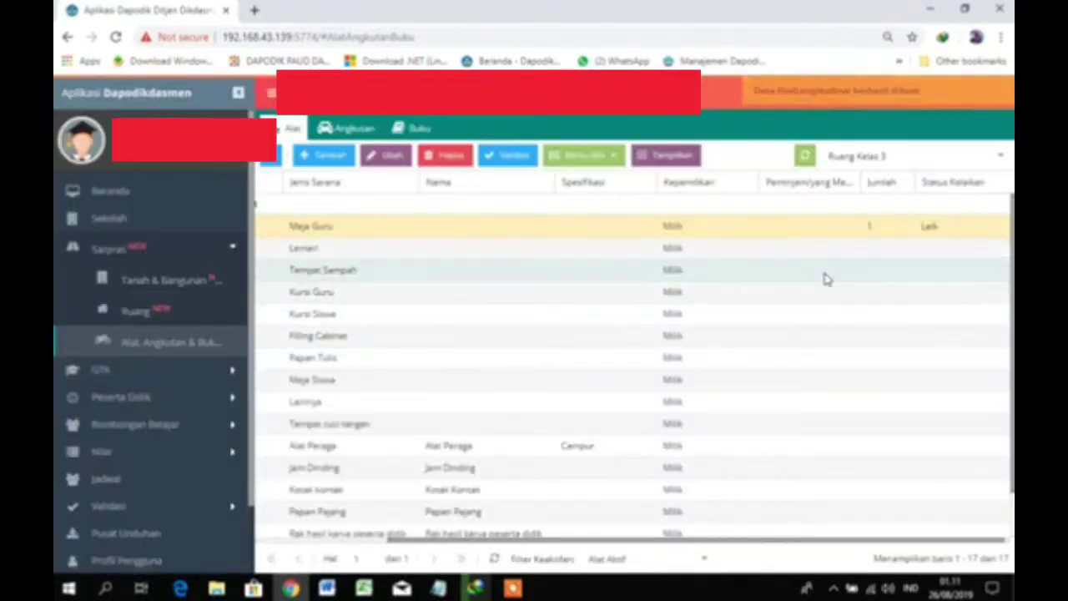
# Fill in the Meja Guru record with Nama Meja Guru and Spesifikasi Kayu, and save it
pyautogui.click(597, 236)
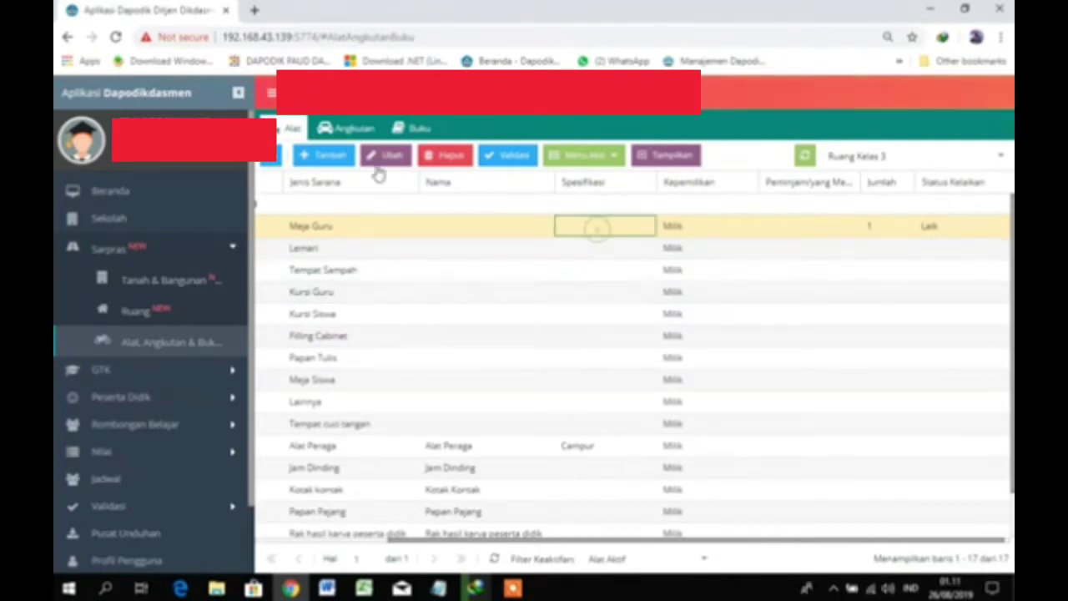
pyautogui.click(378, 163)
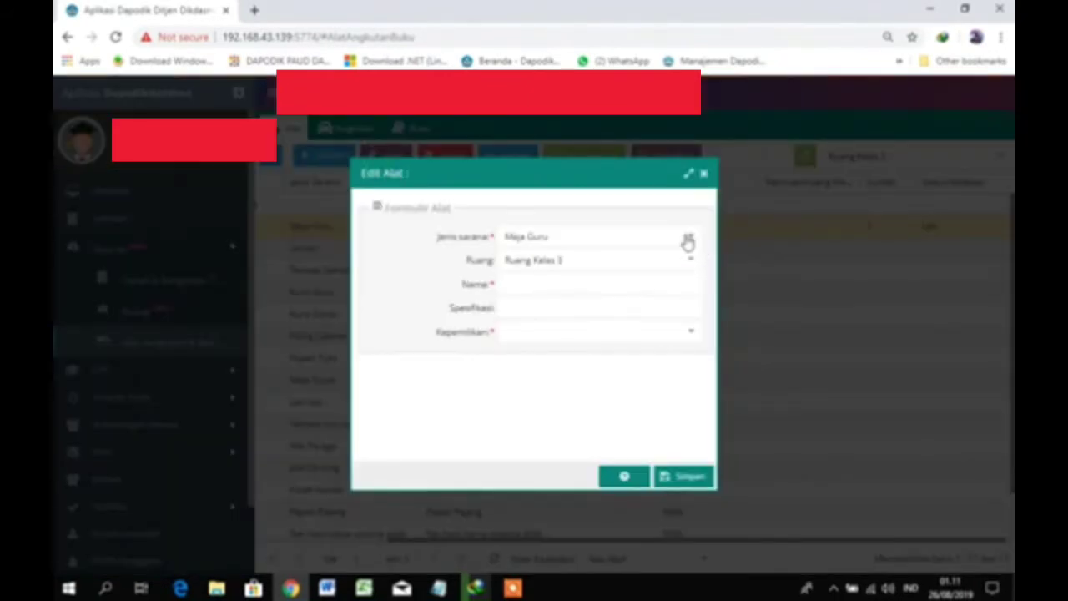
pyautogui.click(632, 232)
pyautogui.hotkey('ctrl', 'c')
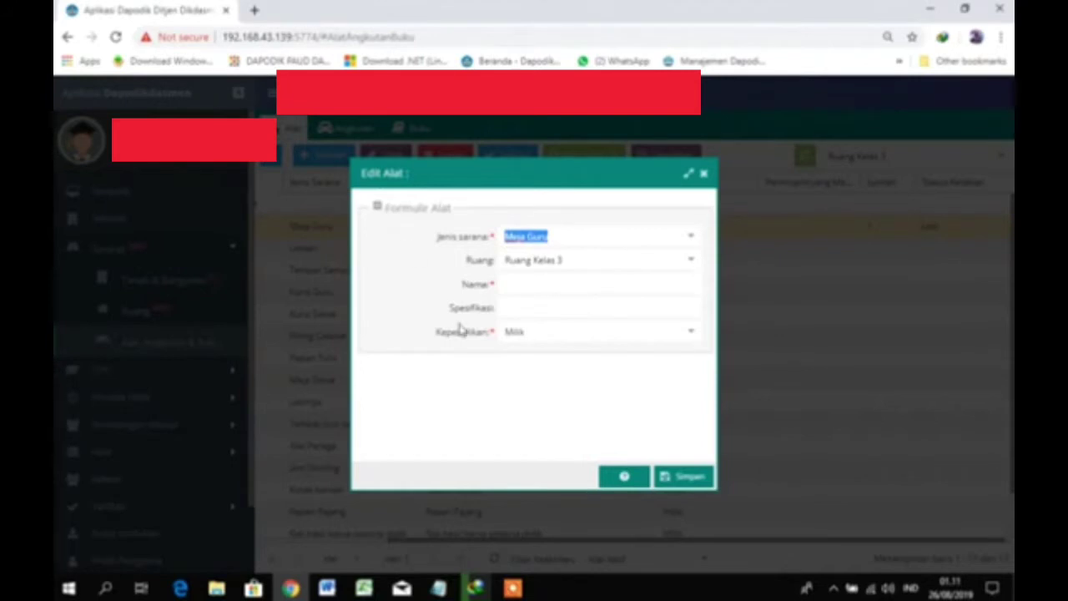
pyautogui.click(534, 291)
pyautogui.hotkey('ctrl', 'v')
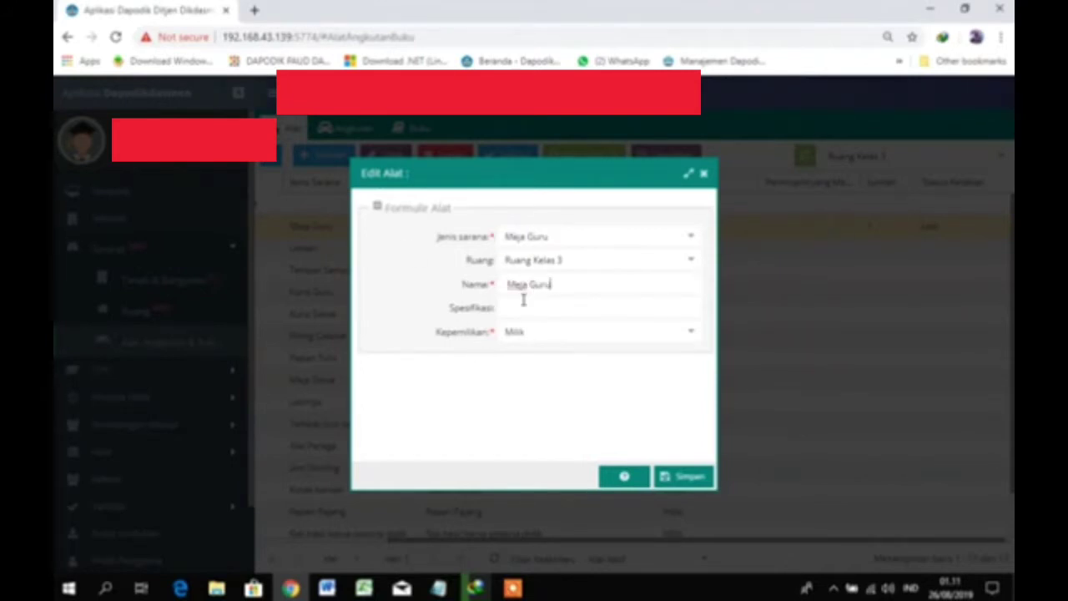
pyautogui.click(506, 287)
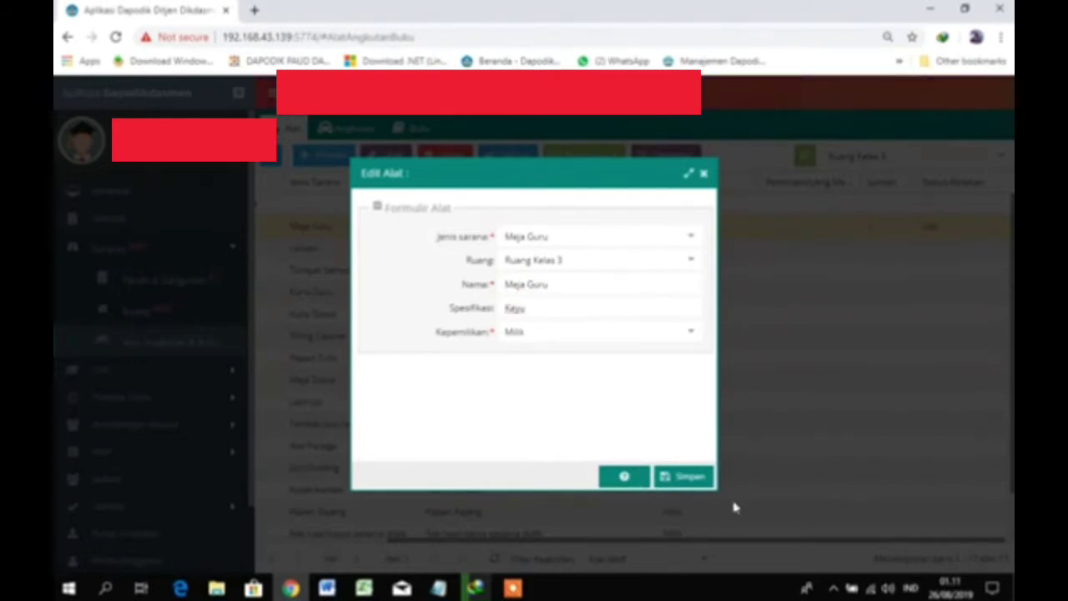
pyautogui.click(699, 477)
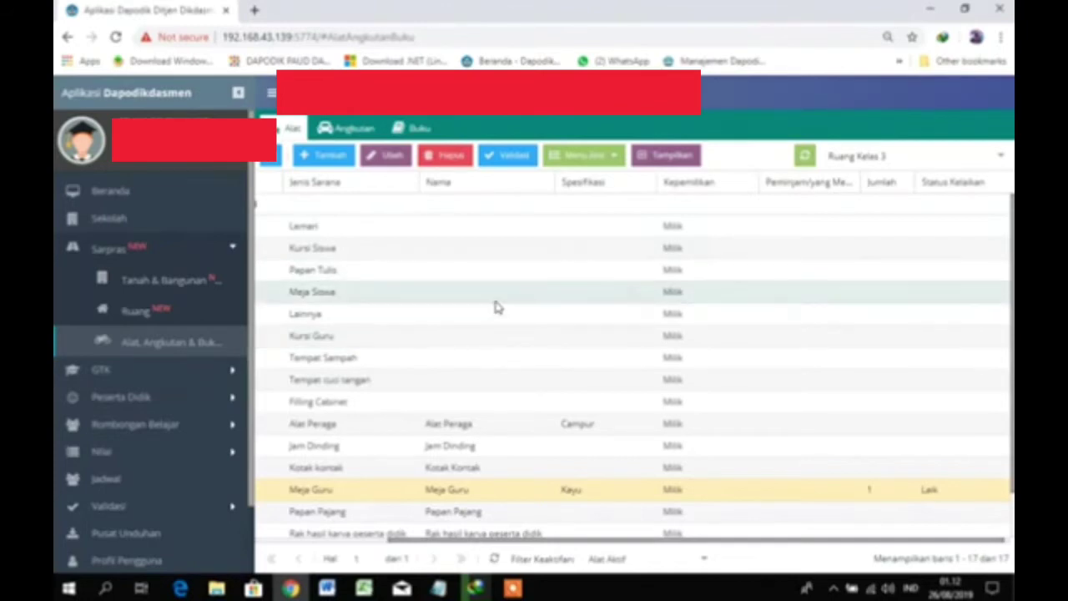
# Record the periodic data of Ruang Kelas 3's Lemari with Jumlah 1 and Status kelaikan Laik, and save
pyautogui.click(480, 231)
pyautogui.click(608, 158)
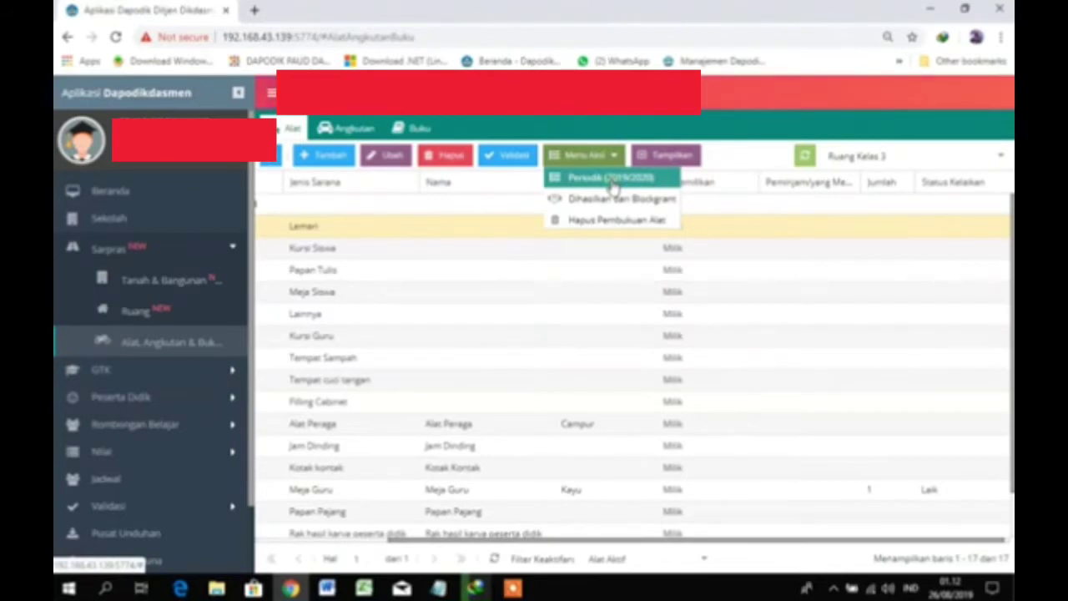
pyautogui.click(611, 180)
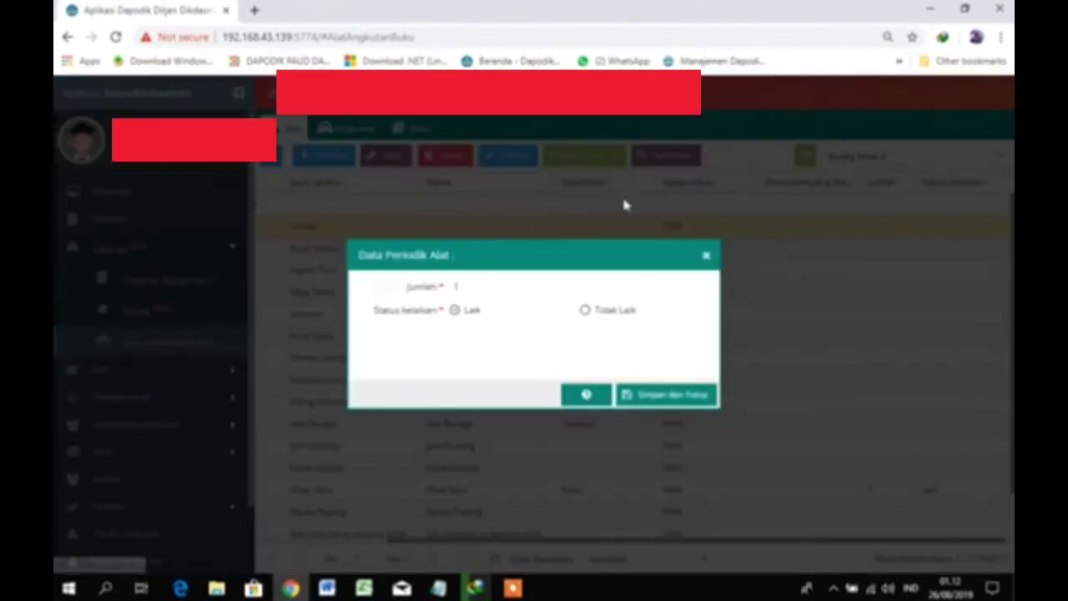
pyautogui.click(670, 397)
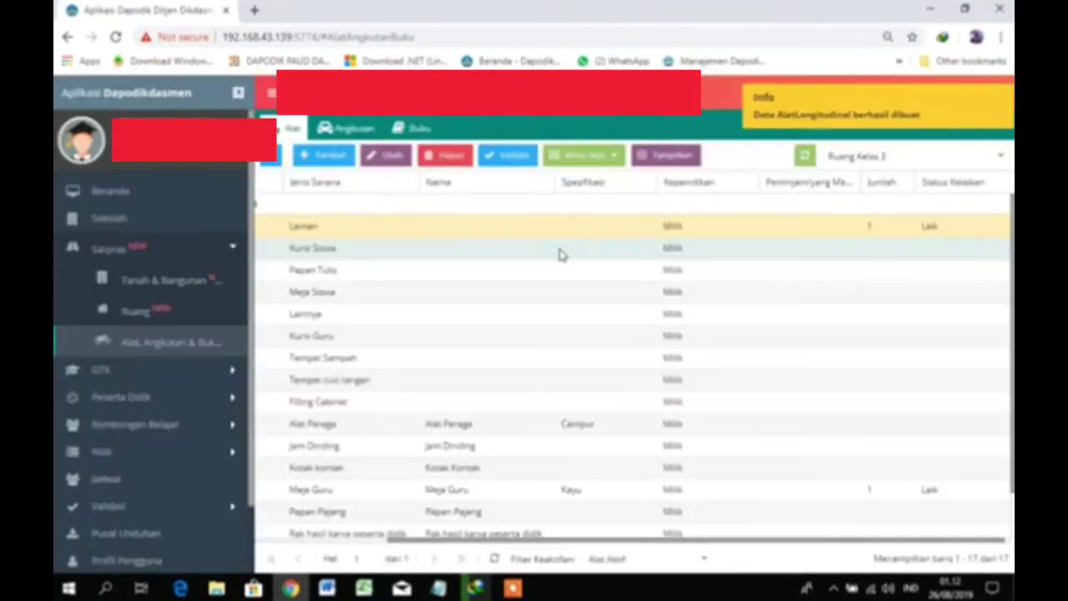
# Record the periodic data of Ruang Kelas 3's Kursi Siswa with Jumlah 1 and Status kelaikan Laik, and save
pyautogui.click(559, 251)
pyautogui.click(589, 159)
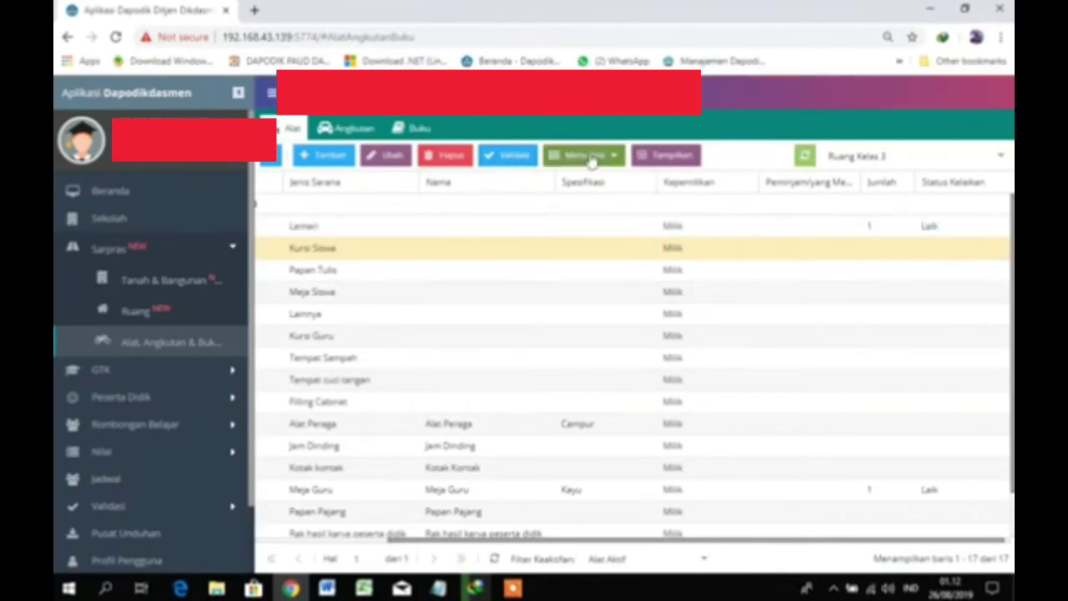
pyautogui.click(600, 178)
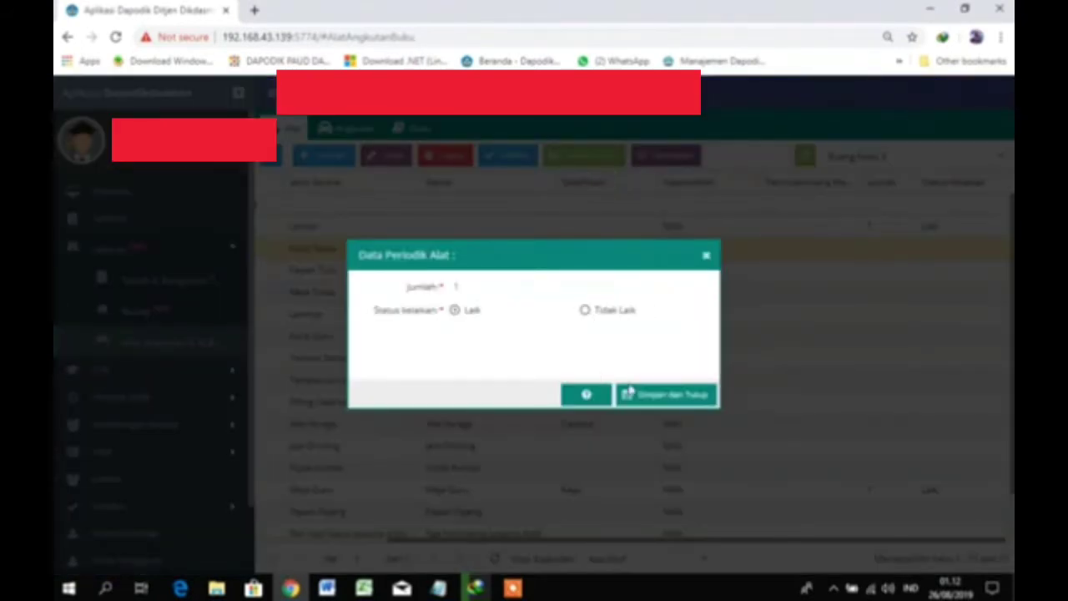
pyautogui.click(655, 397)
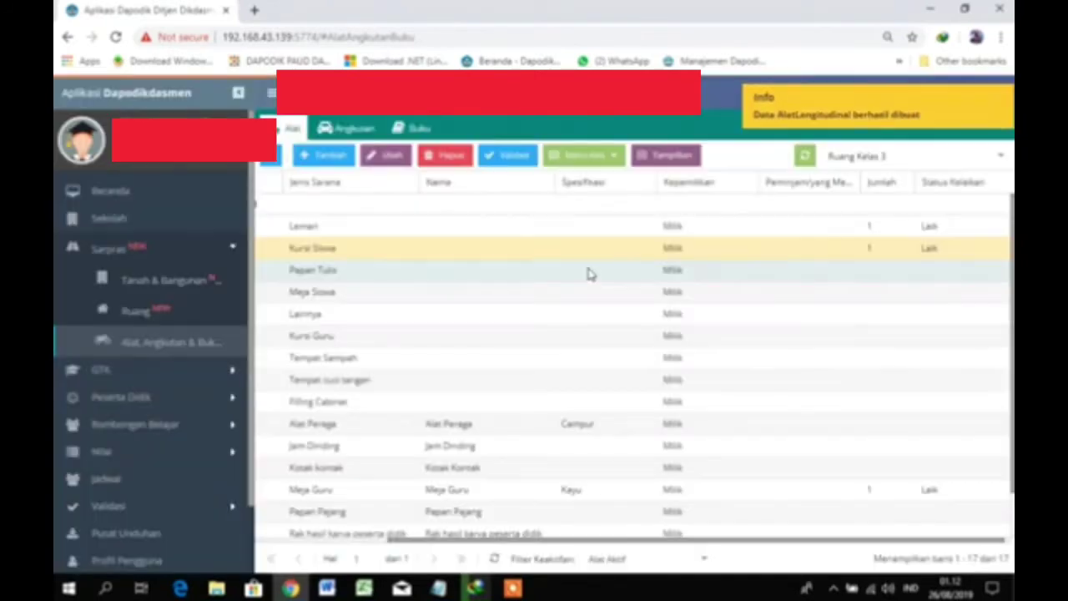
# Record the periodic data of Ruang Kelas 3's Papan Tulis with Jumlah 1 and Status kelaikan Laik, and save
pyautogui.click(588, 271)
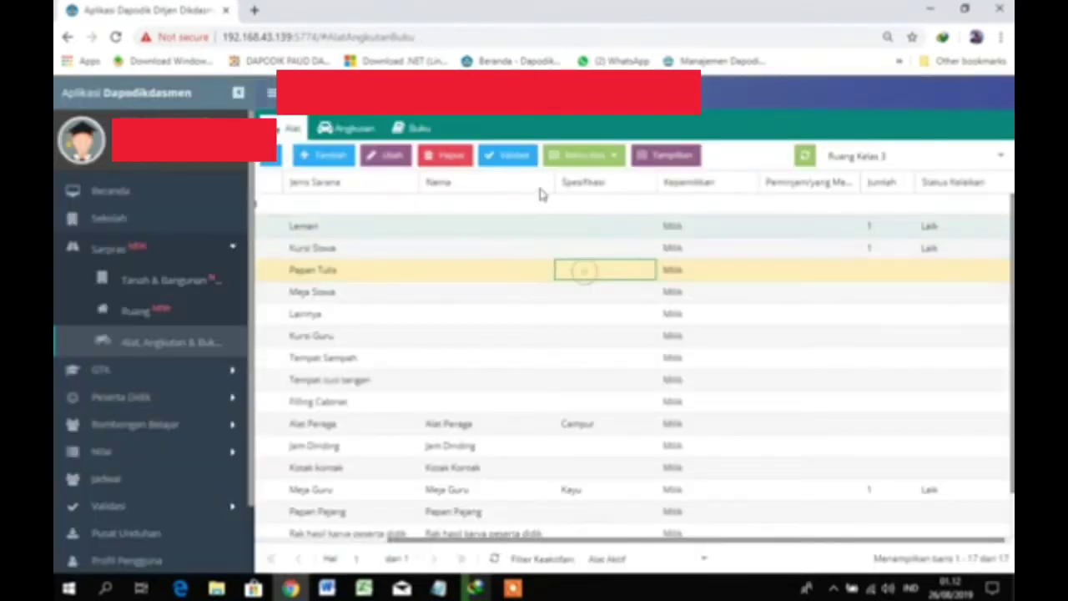
pyautogui.click(615, 159)
pyautogui.click(616, 179)
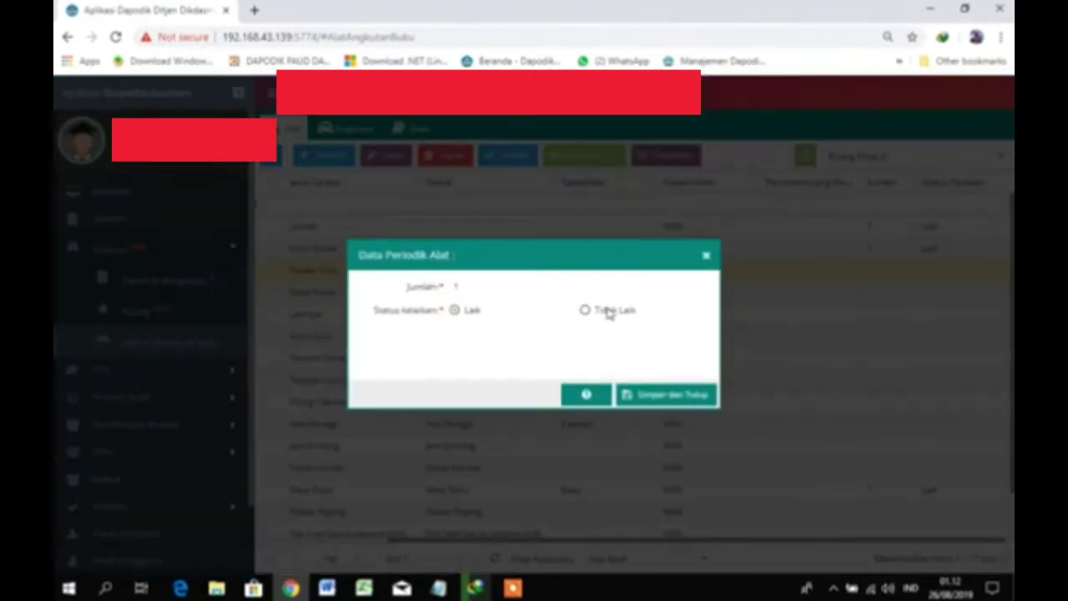
pyautogui.click(663, 398)
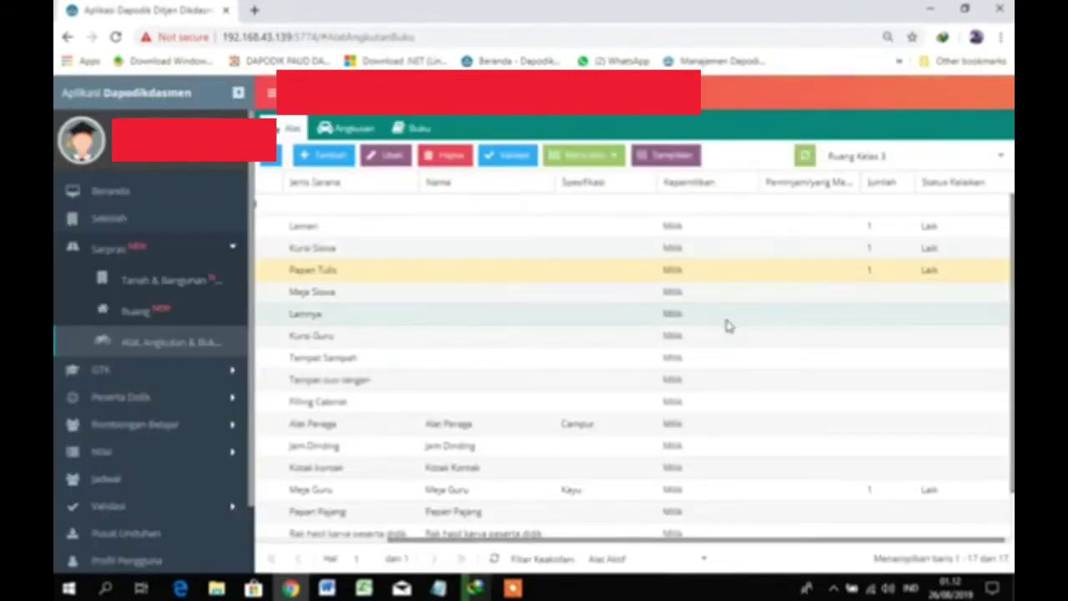
# Select the Meja Siswa record in Ruang Kelas 3's equipment list
pyautogui.click(599, 289)
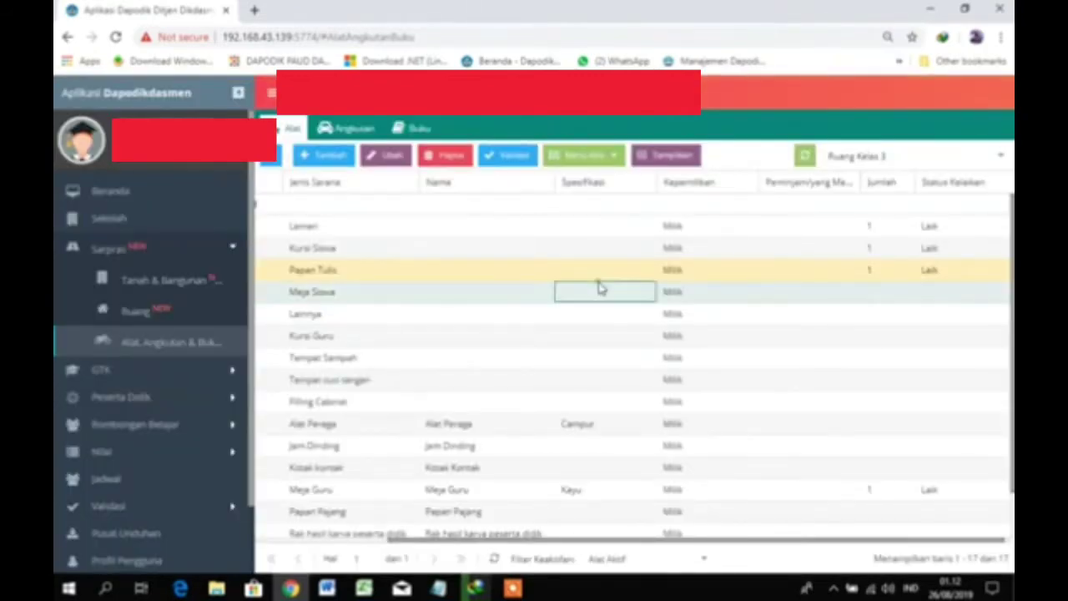
pyautogui.click(606, 158)
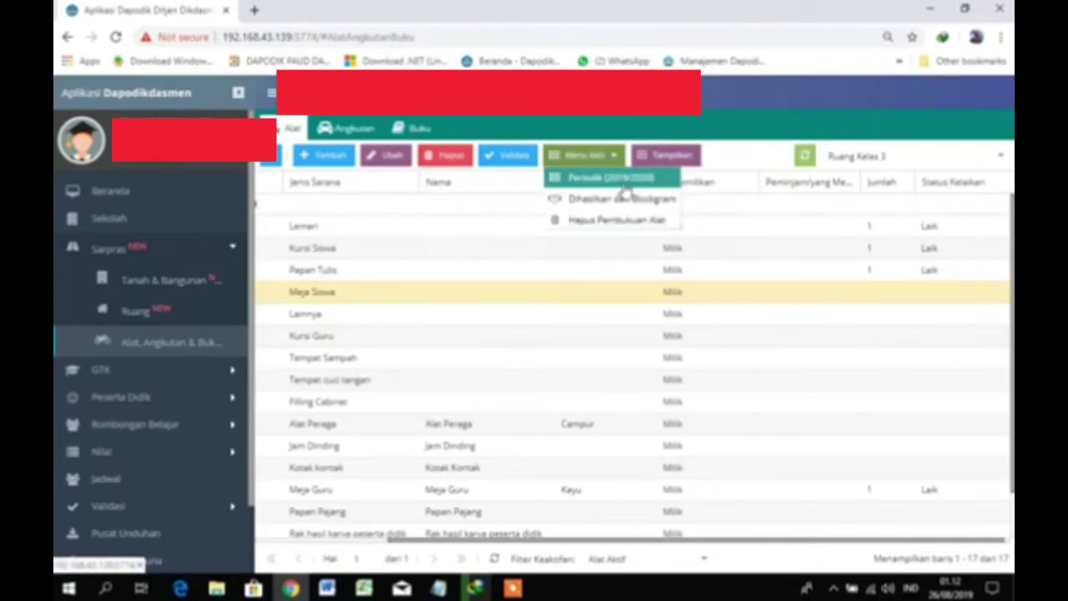
pyautogui.click(654, 543)
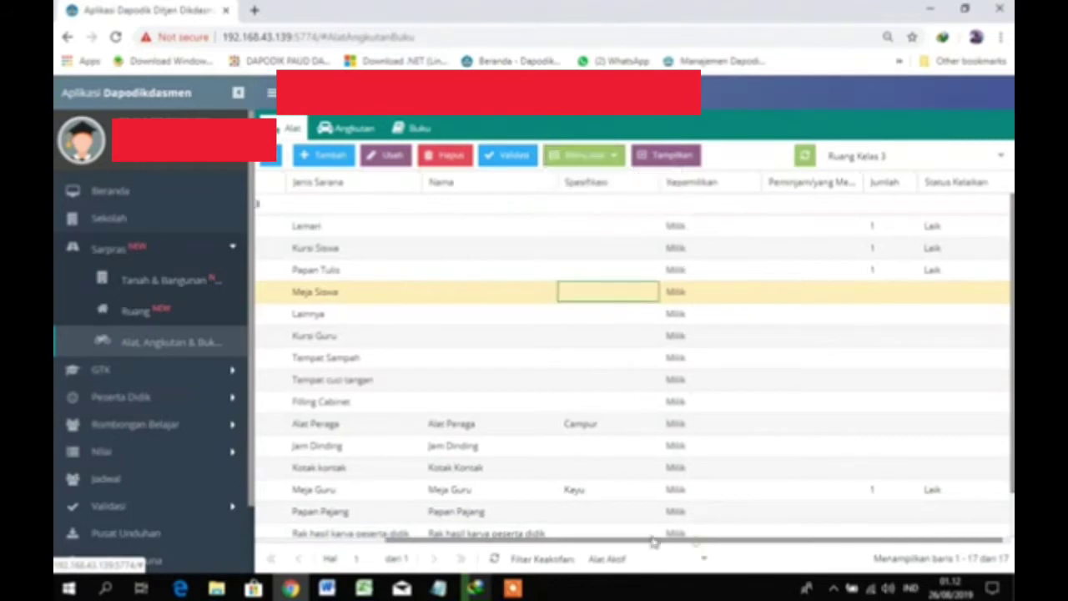
pyautogui.hscroll(-5, 654, 542)
pyautogui.hscroll(4, 643, 520)
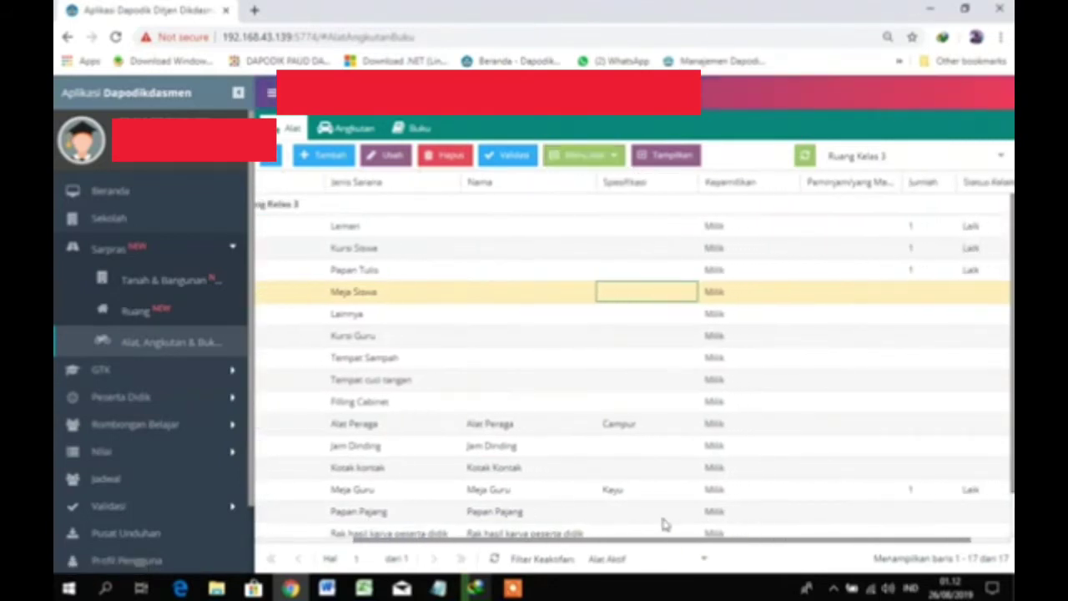
# Look up the student numbers in the Jumlah Peserta Didik per Rombel table on the Beranda page
pyautogui.click(99, 192)
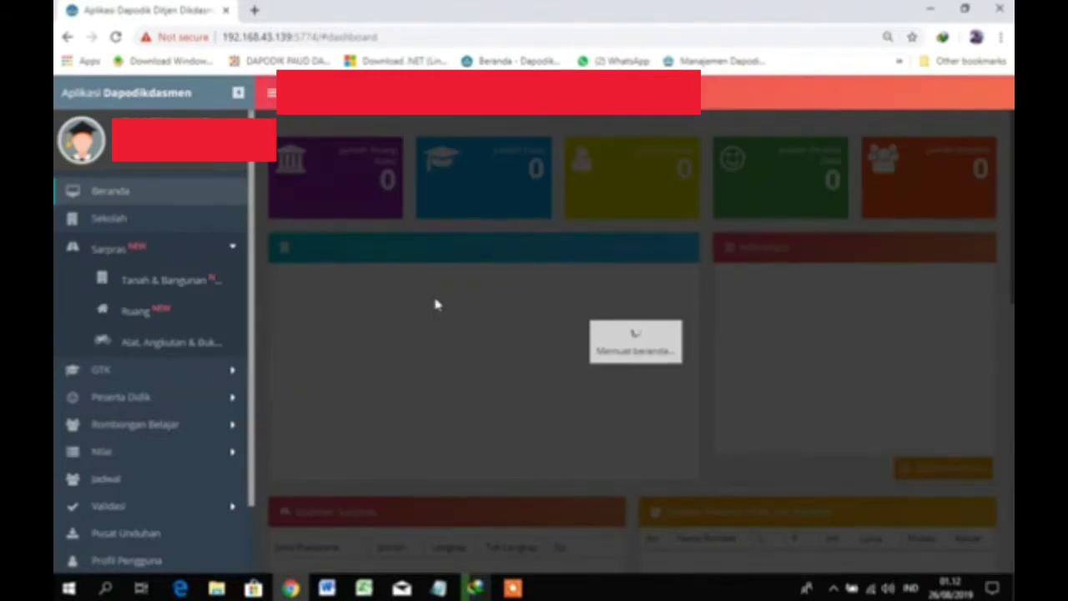
pyautogui.scroll(-5, 435, 304)
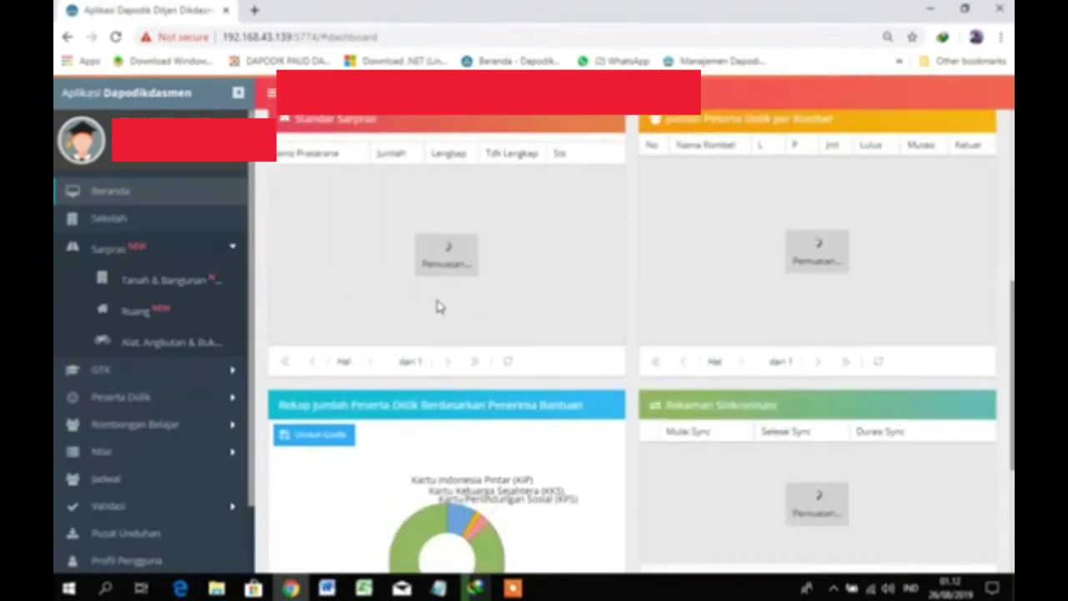
pyautogui.scroll(2, 442, 307)
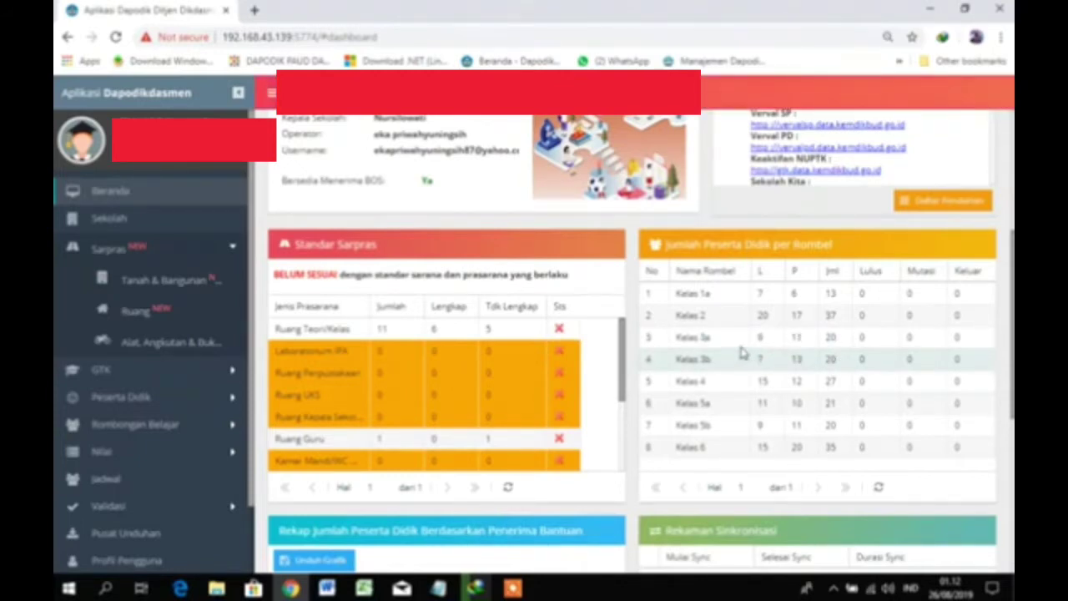
# Return to the equipment list and record Meja Siswa's periodic data with Jumlah 20 and Status kelaikan Laik, and save
pyautogui.click(180, 342)
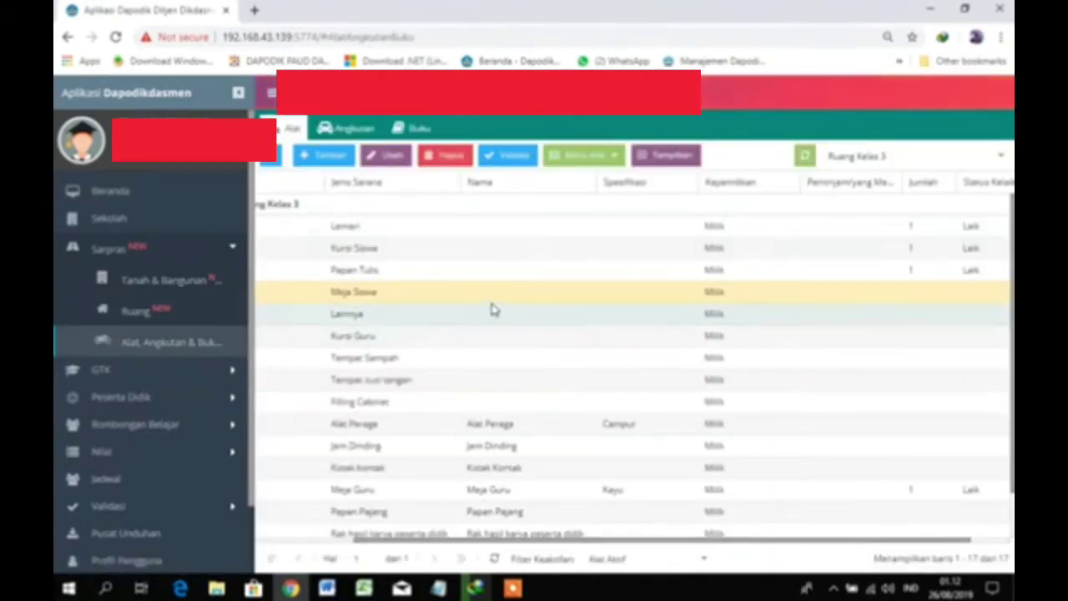
pyautogui.click(584, 156)
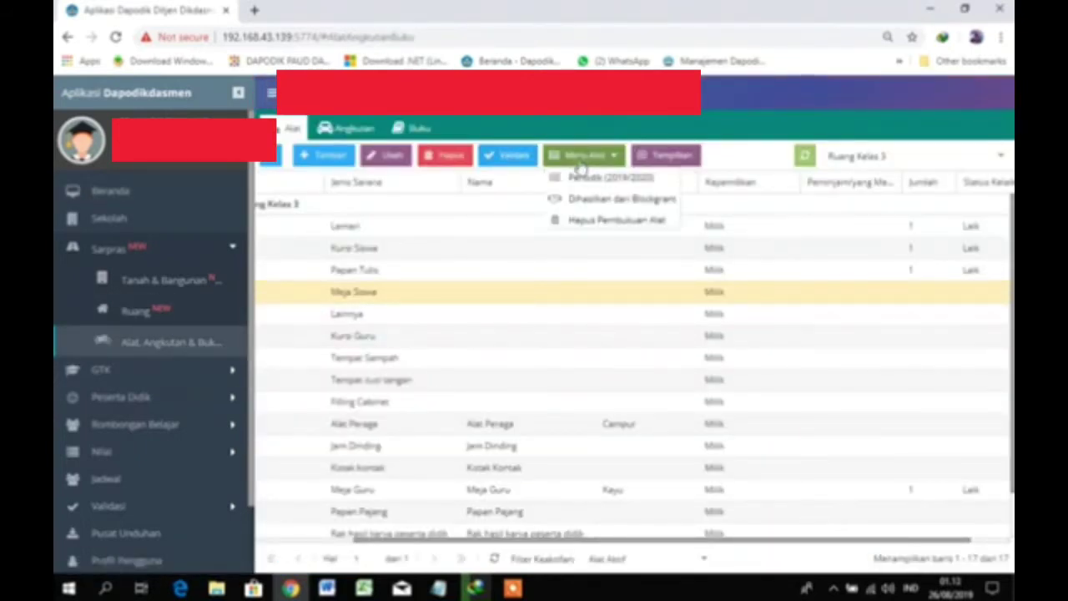
pyautogui.click(592, 176)
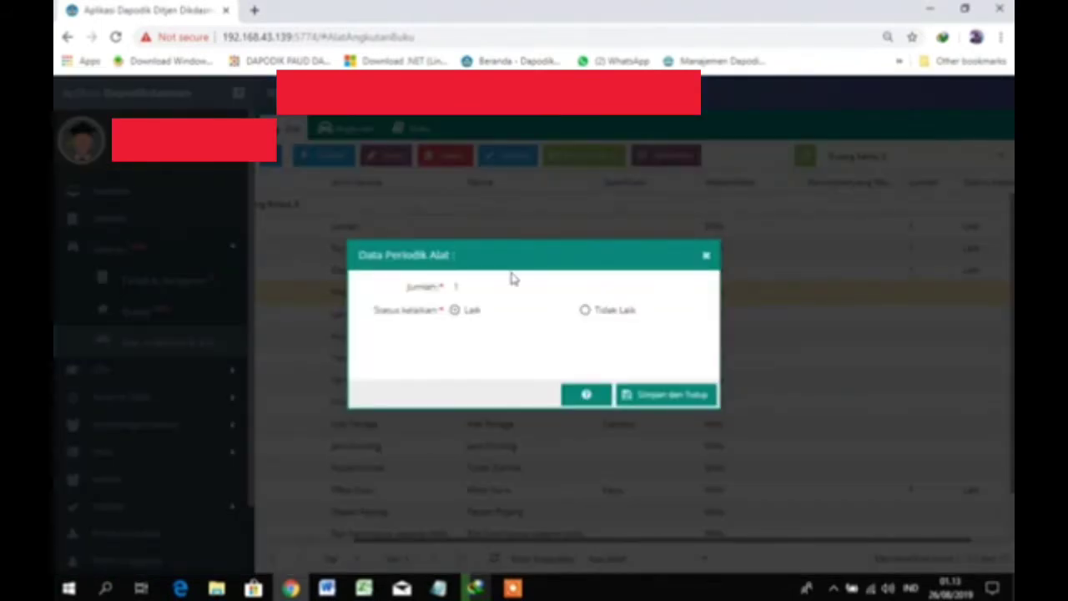
pyautogui.doubleClick(450, 285)
pyautogui.write('20')
pyautogui.click(651, 395)
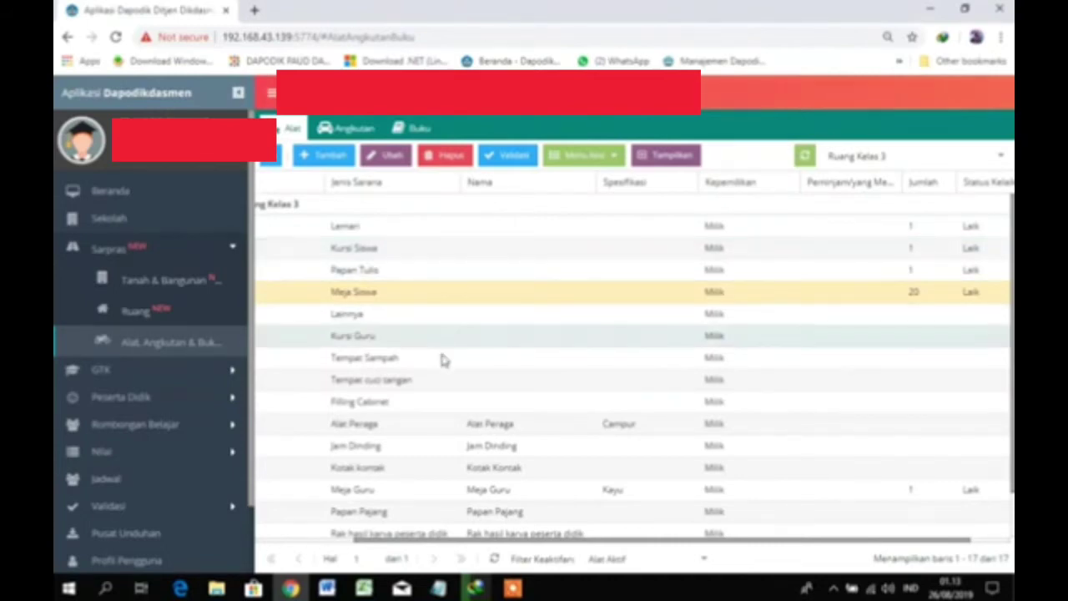
# Review Ruang Kelas 3's equipment list for items that are missing or lack periodic data
pyautogui.scroll(-1, 433, 384)
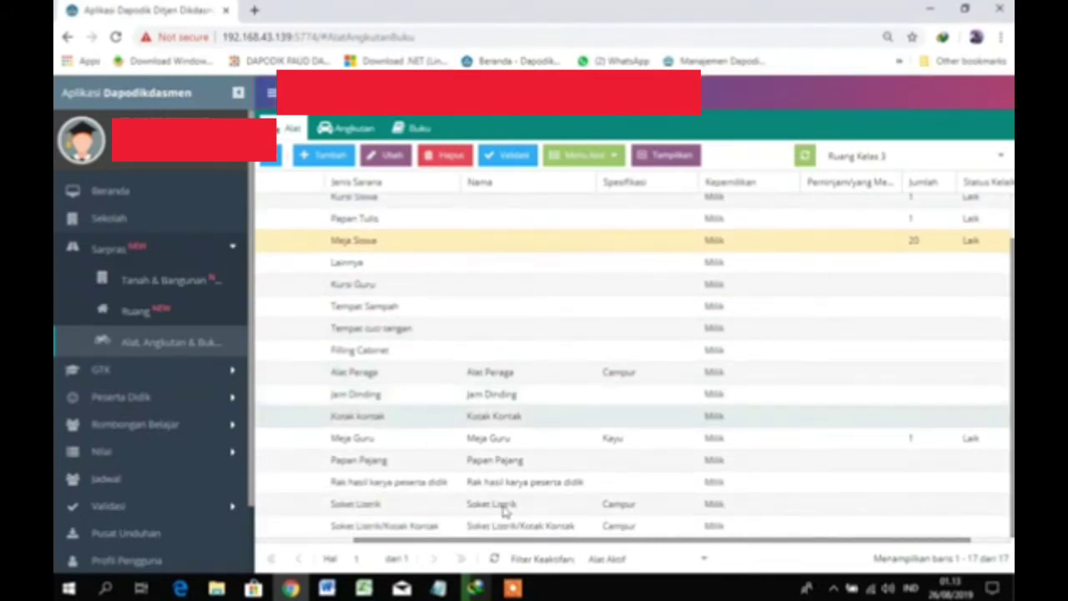
pyautogui.scroll(1, 443, 410)
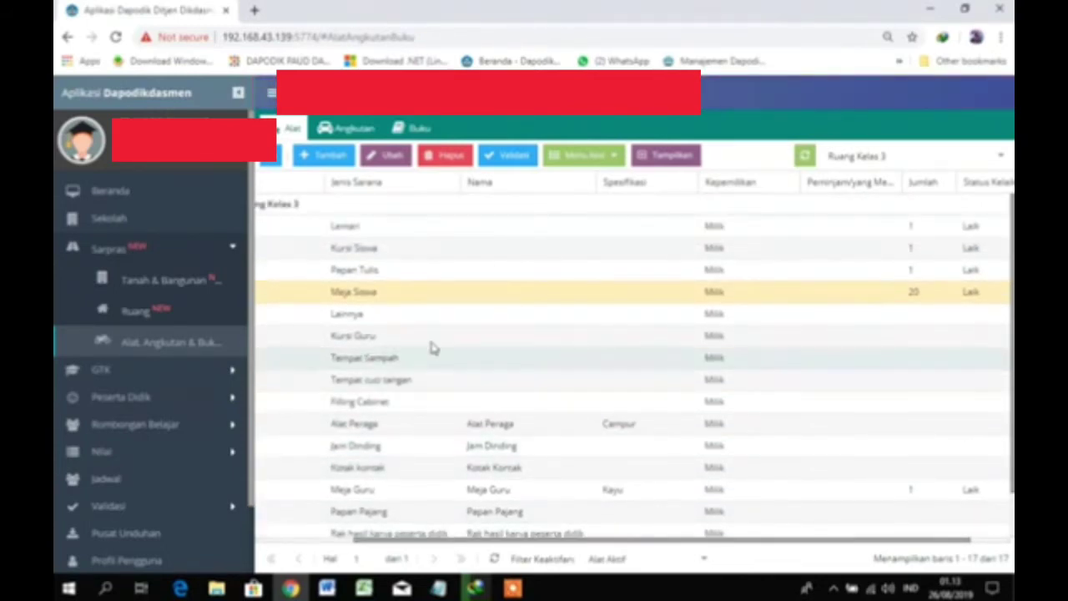
pyautogui.scroll(-1, 421, 342)
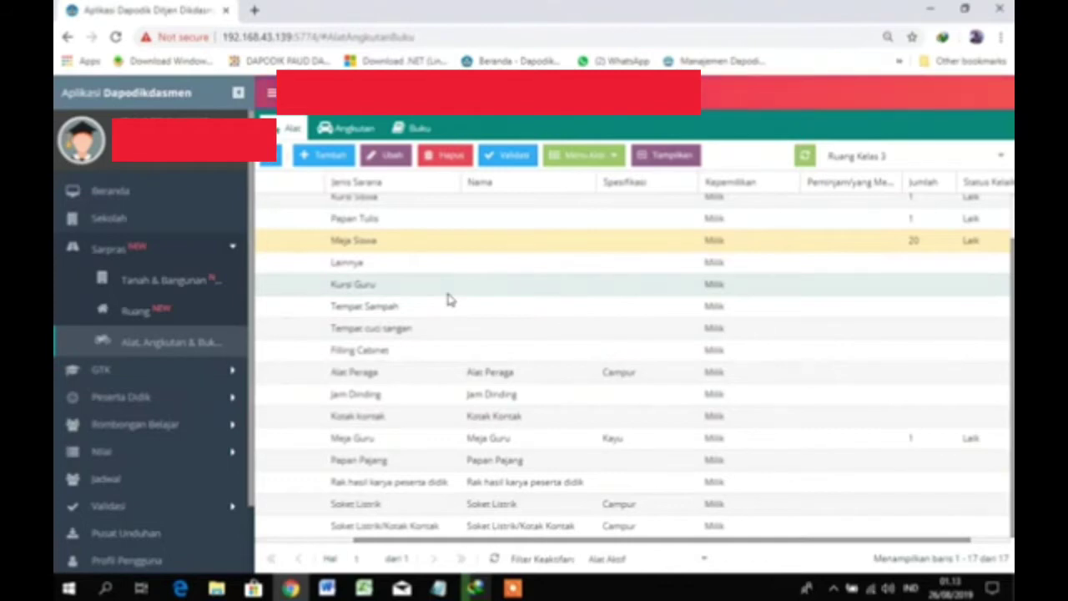
pyautogui.scroll(1, 448, 299)
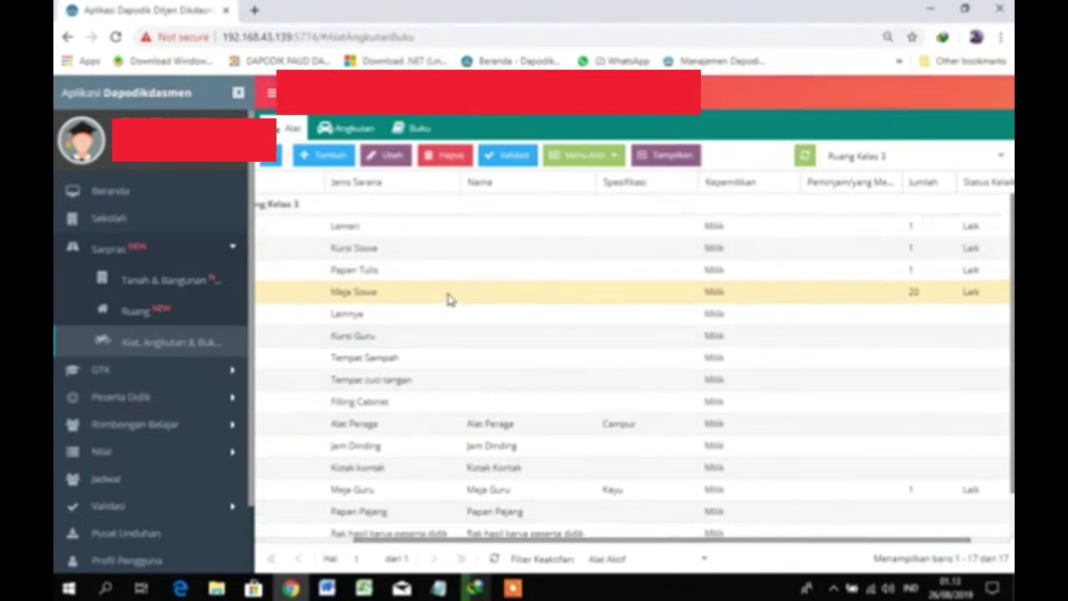
pyautogui.scroll(-1, 448, 298)
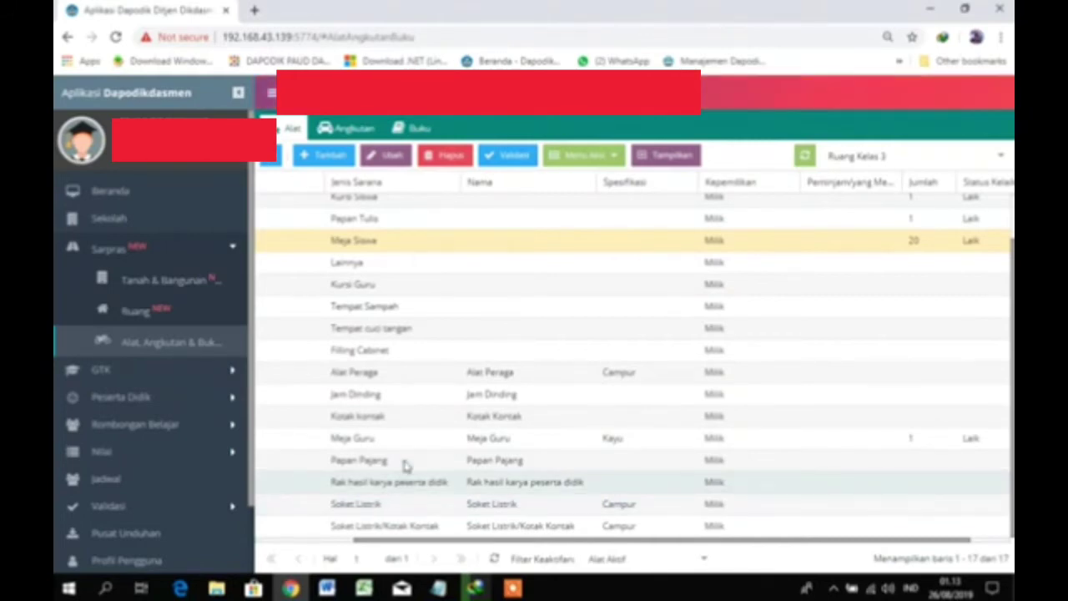
pyautogui.scroll(1, 437, 382)
pyautogui.scroll(-1, 452, 362)
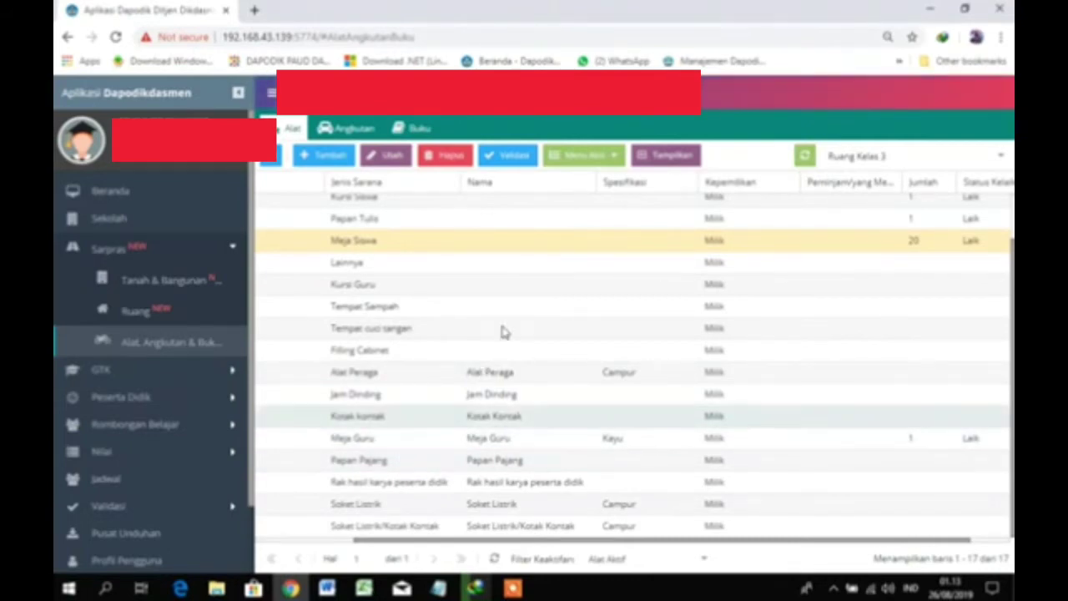
# Start a new equipment record and set its Jenis sarana to Papan Tulis/White Board
pyautogui.click(330, 155)
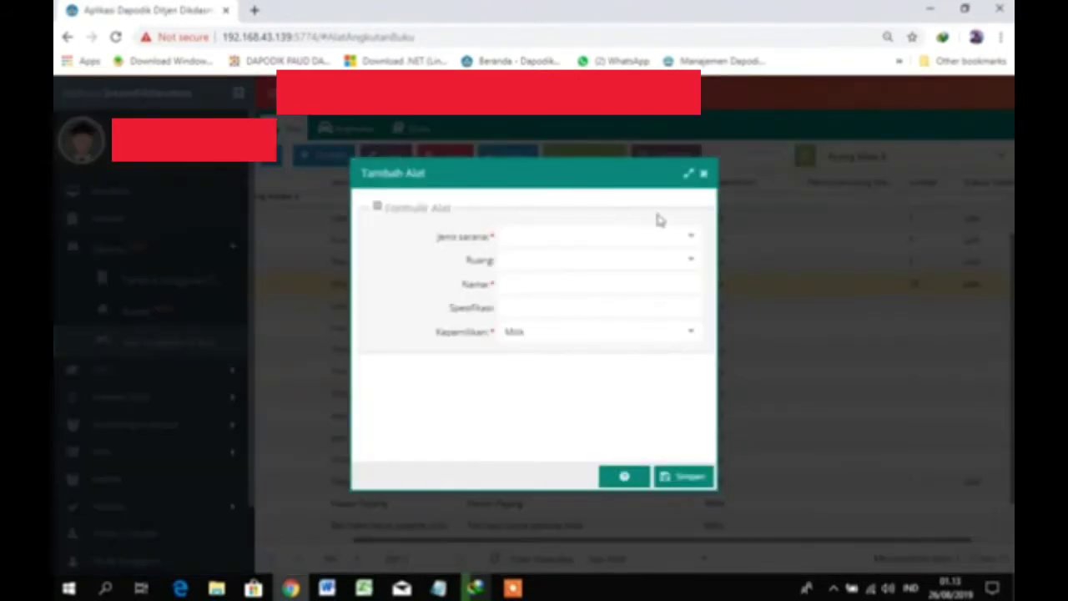
pyautogui.click(692, 238)
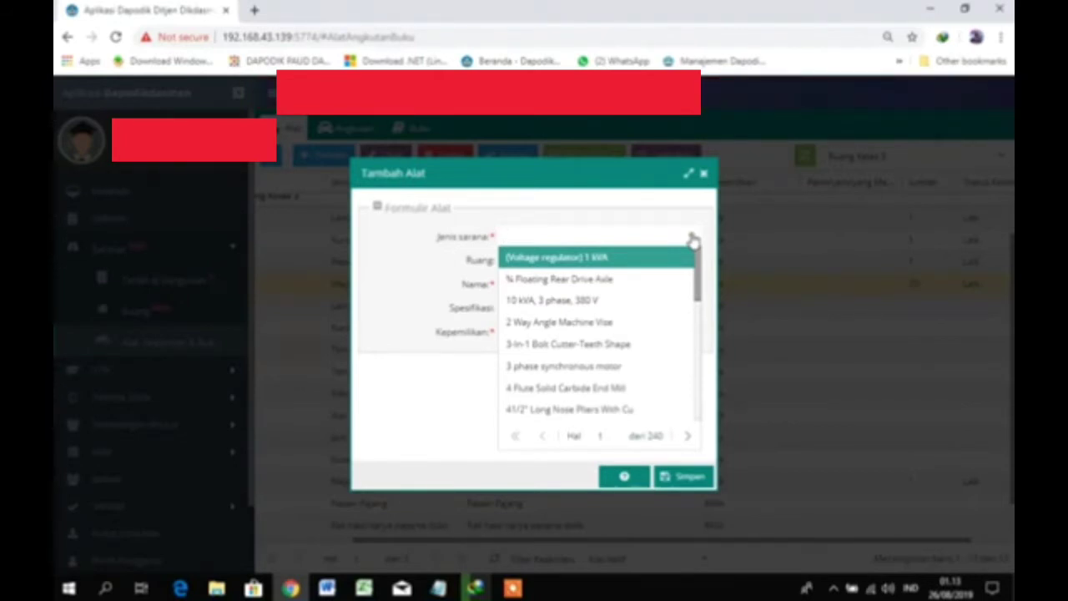
pyautogui.write('papan ')
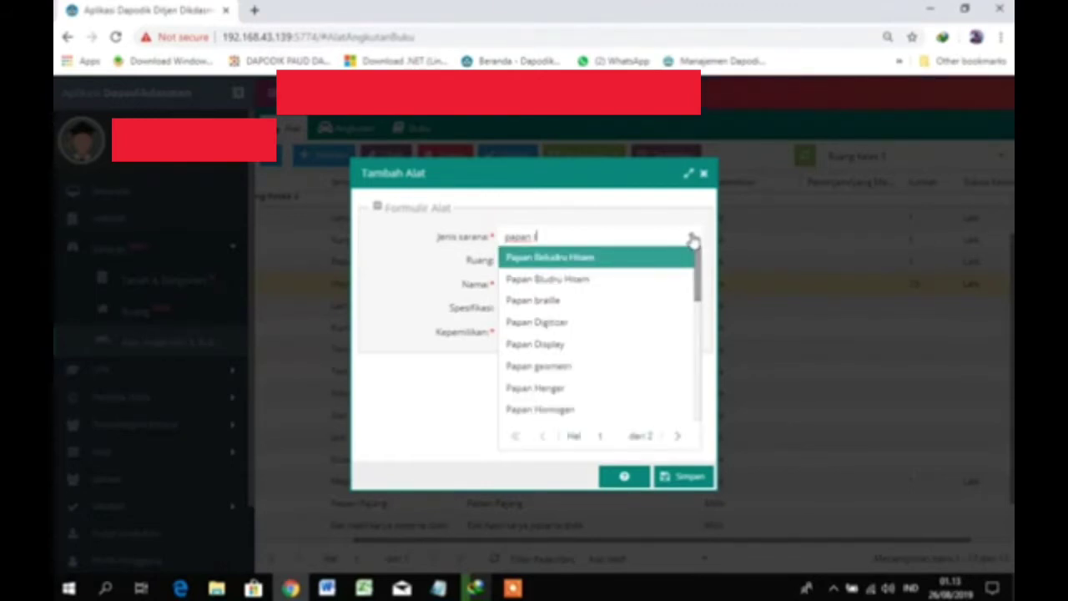
pyautogui.write('t')
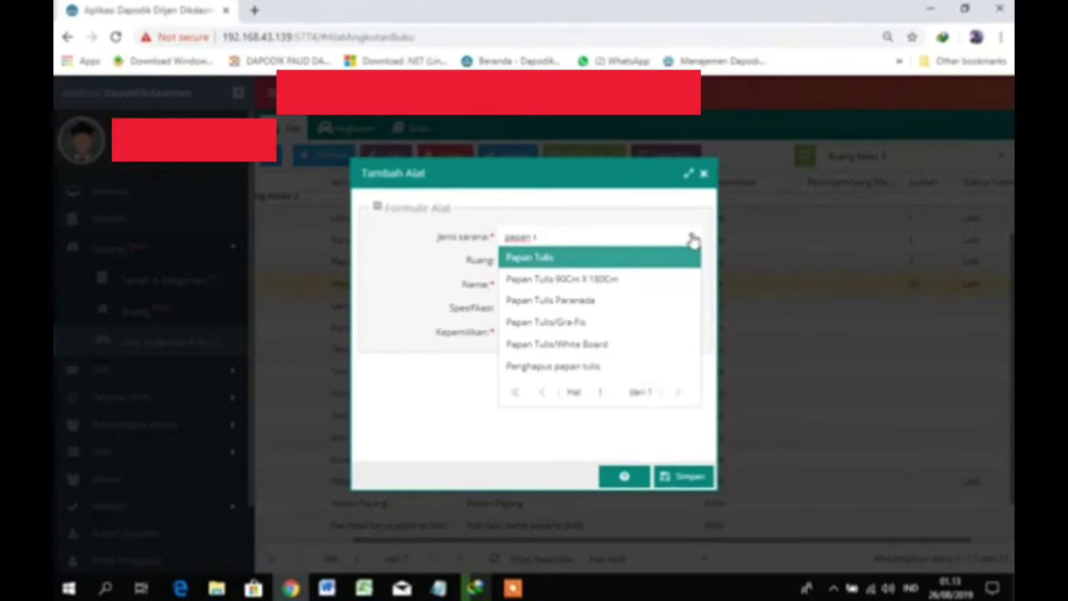
pyautogui.click(620, 346)
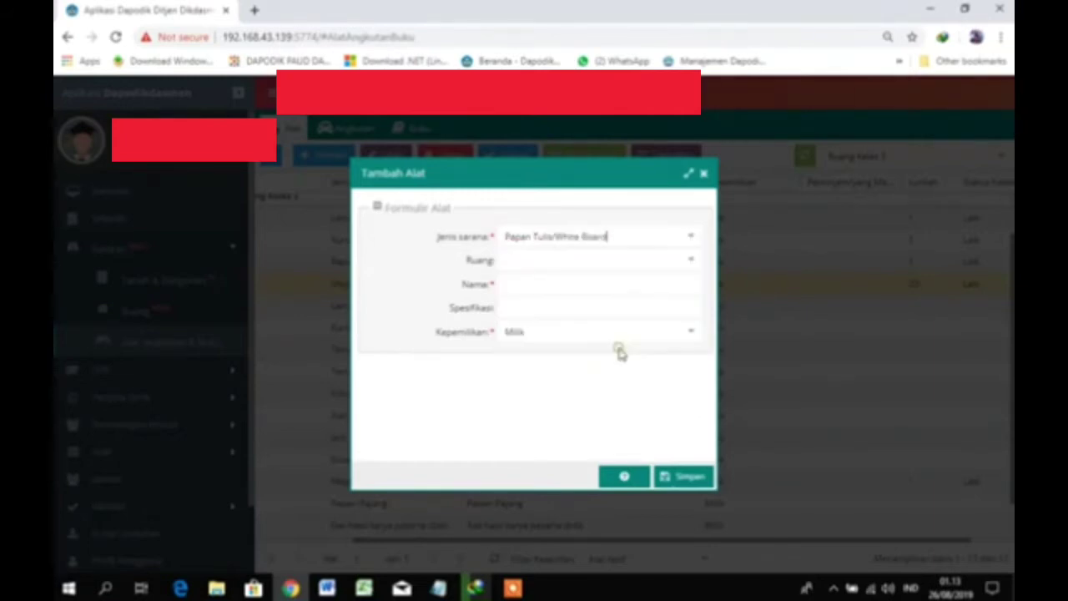
# Assign the new Papan Tulis/White Board record to Ruang Kelas 3
pyautogui.click(695, 265)
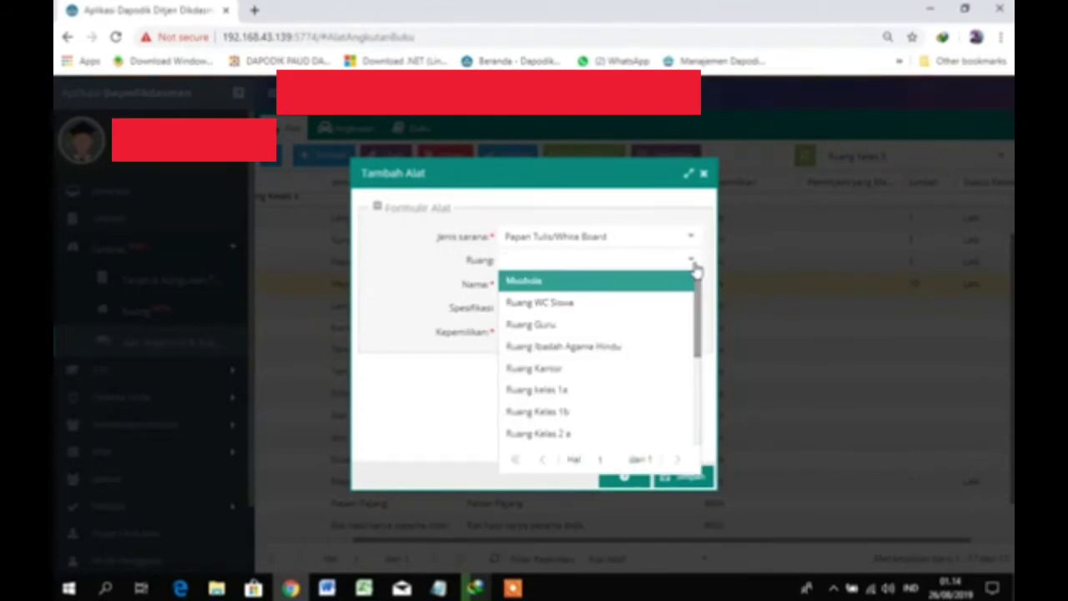
pyautogui.scroll(-5, 615, 373)
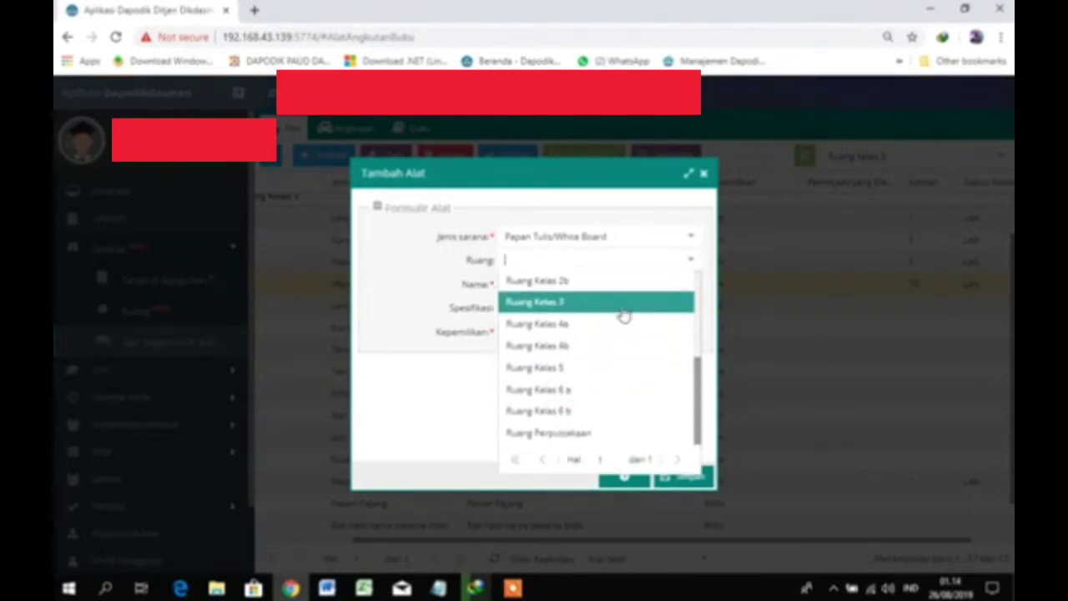
pyautogui.scroll(2, 625, 312)
pyautogui.scroll(-3, 625, 312)
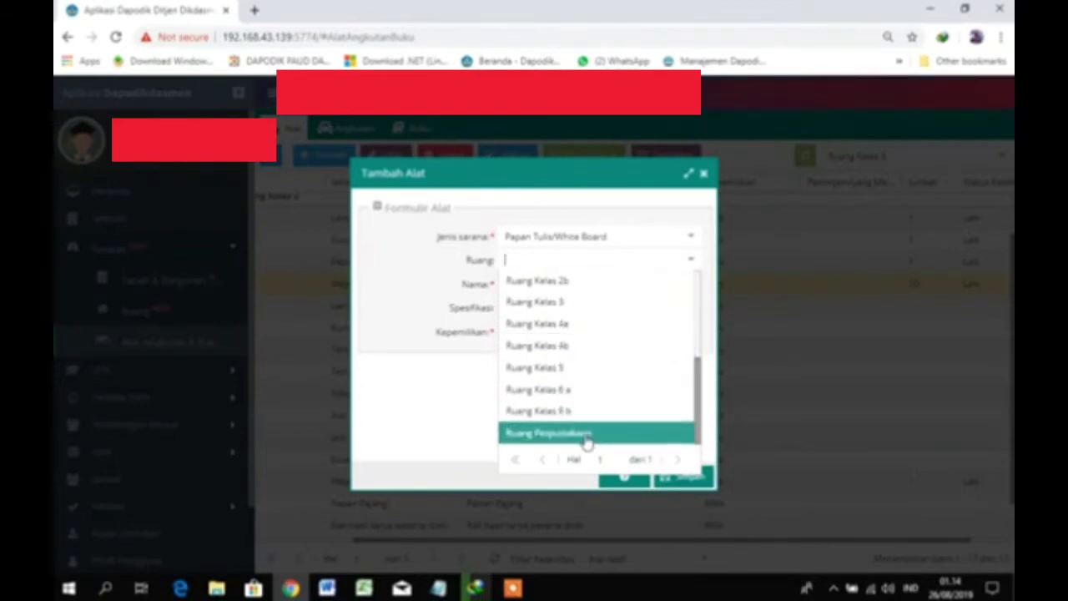
pyautogui.scroll(3, 596, 410)
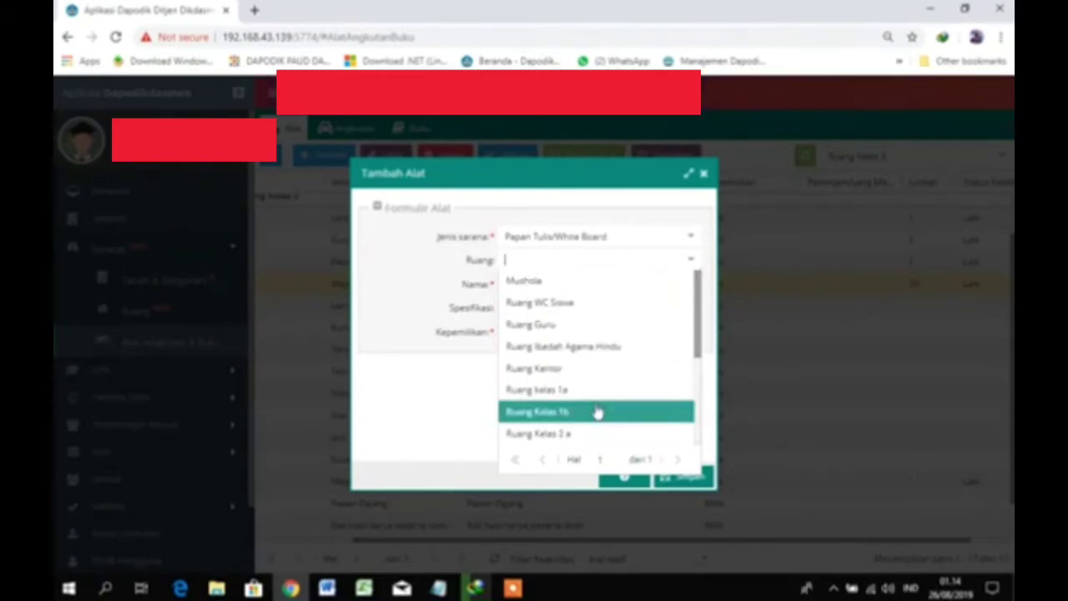
pyautogui.scroll(-3, 595, 410)
pyautogui.scroll(-1, 612, 377)
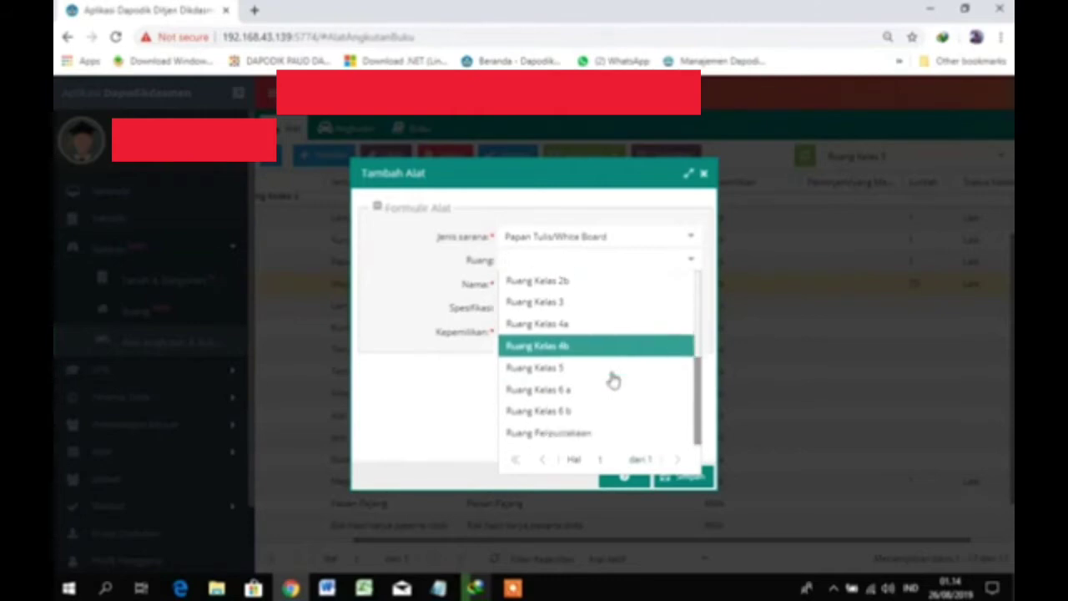
pyautogui.scroll(3, 614, 382)
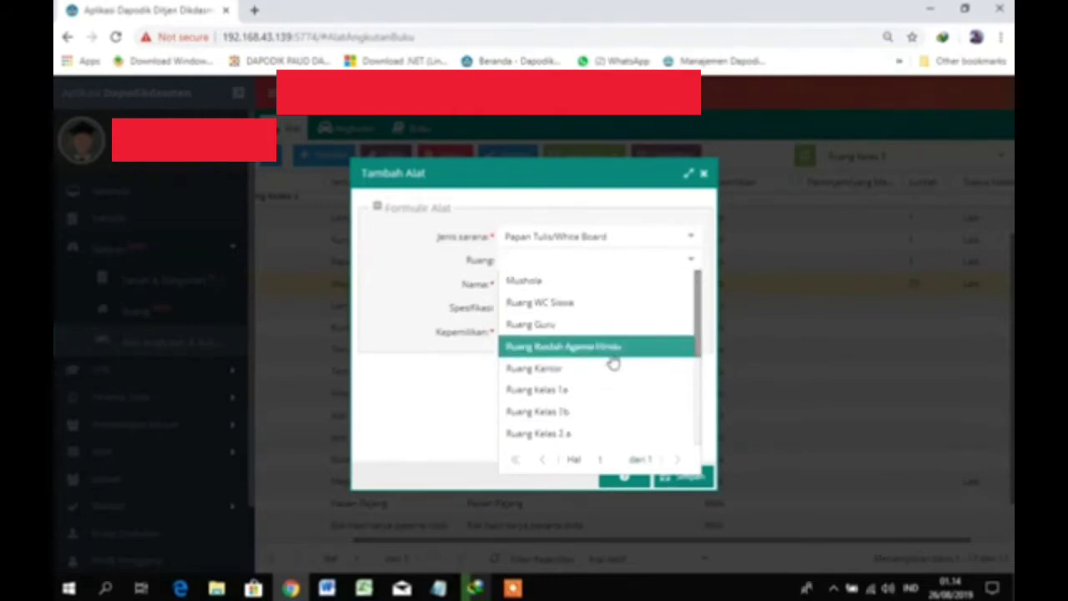
pyautogui.scroll(-3, 613, 360)
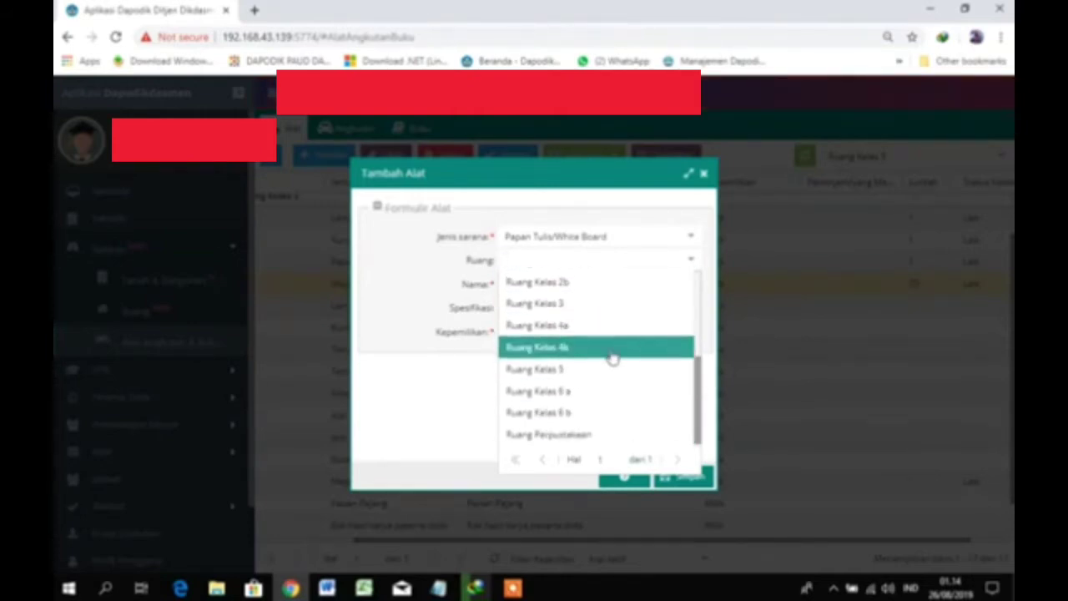
pyautogui.scroll(4, 613, 360)
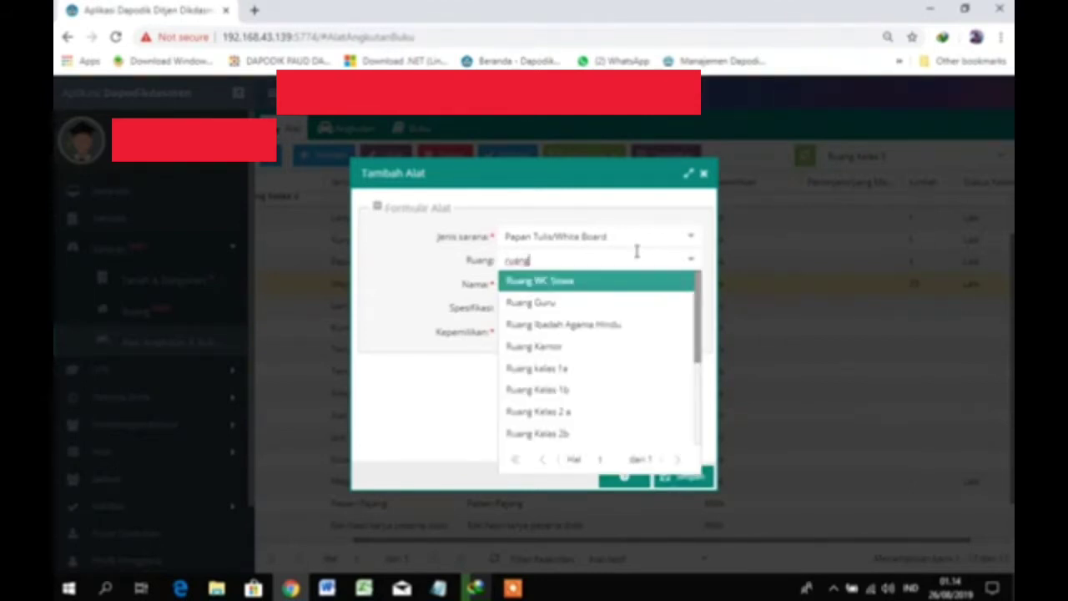
pyautogui.write('kela')
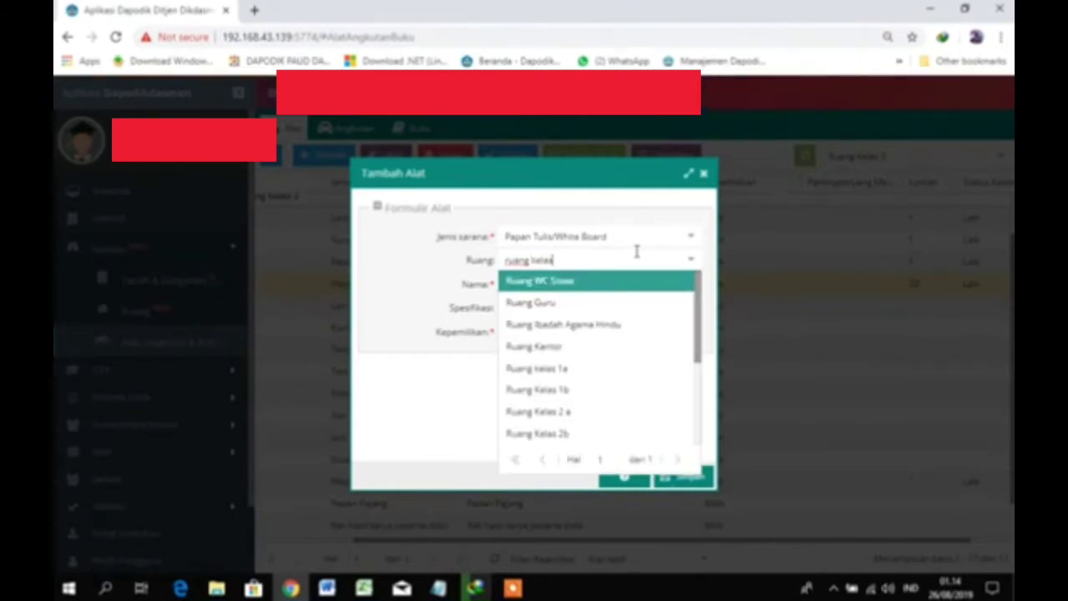
pyautogui.write('s')
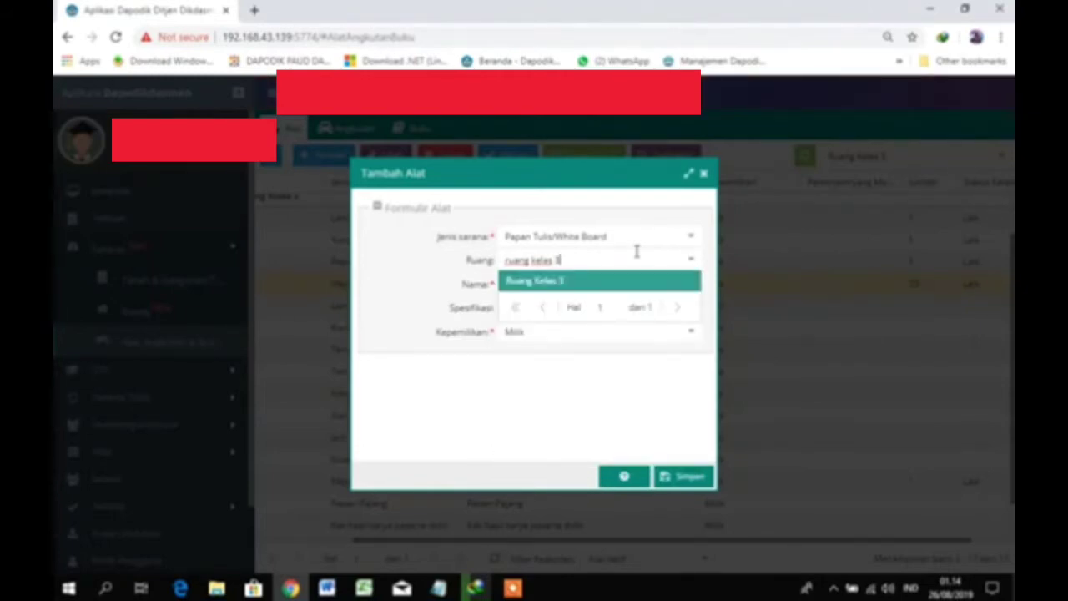
pyautogui.click(625, 283)
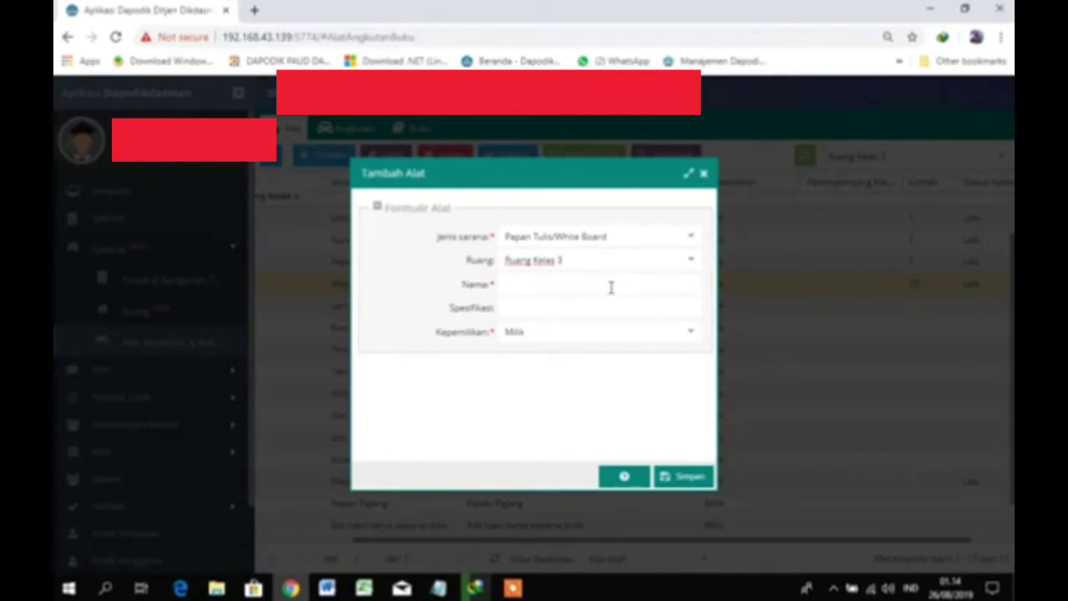
# Give the new record the Nama Papan Tulis/White Board and Spesifikasi Kayu, and save it
pyautogui.click(600, 289)
pyautogui.moveTo(615, 234); pyautogui.dragTo(458, 227)
pyautogui.hotkey('ctrl', 'c')
pyautogui.click(527, 287)
pyautogui.hotkey('ctrl', 'v')
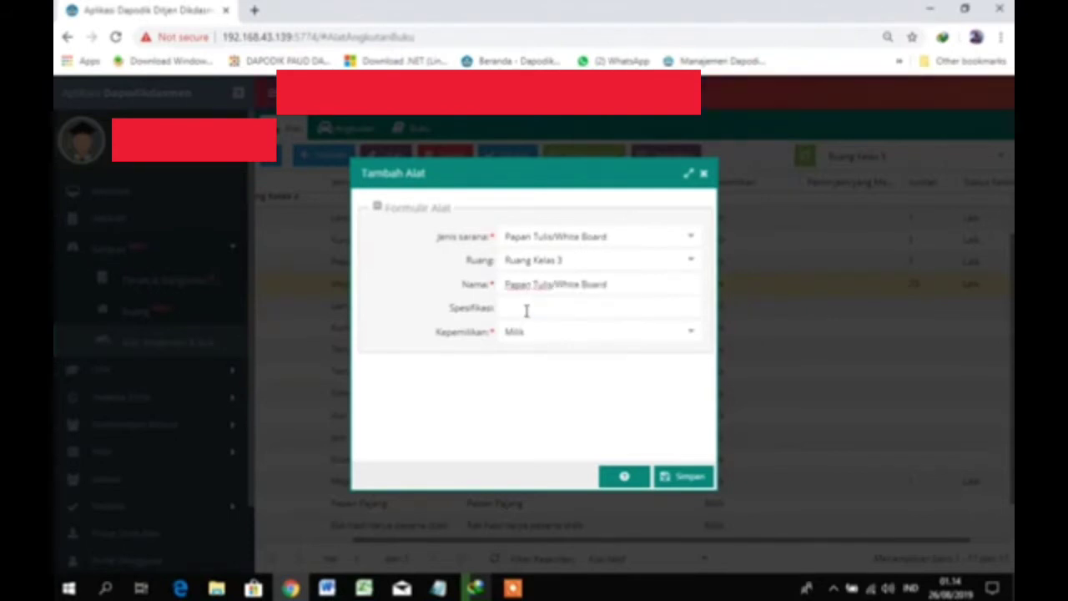
pyautogui.click(527, 310)
pyautogui.click(699, 483)
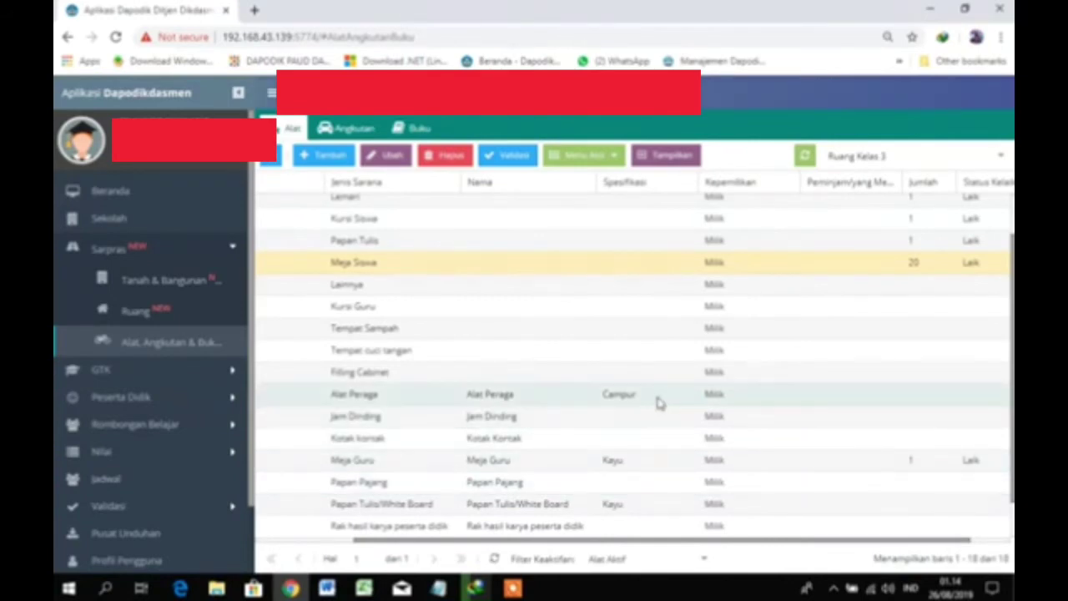
# Fill in the Papan Tulis/White Board record's 2019/2020 periodic data with Jumlah 1 and Status kelaikan Laik, and save it
pyautogui.click(530, 505)
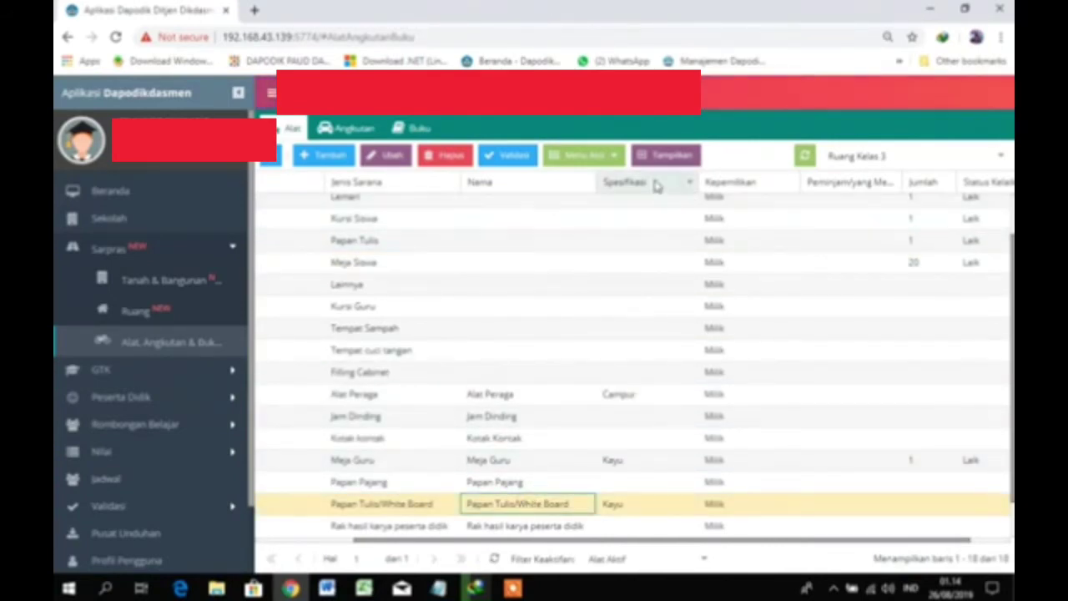
pyautogui.click(590, 157)
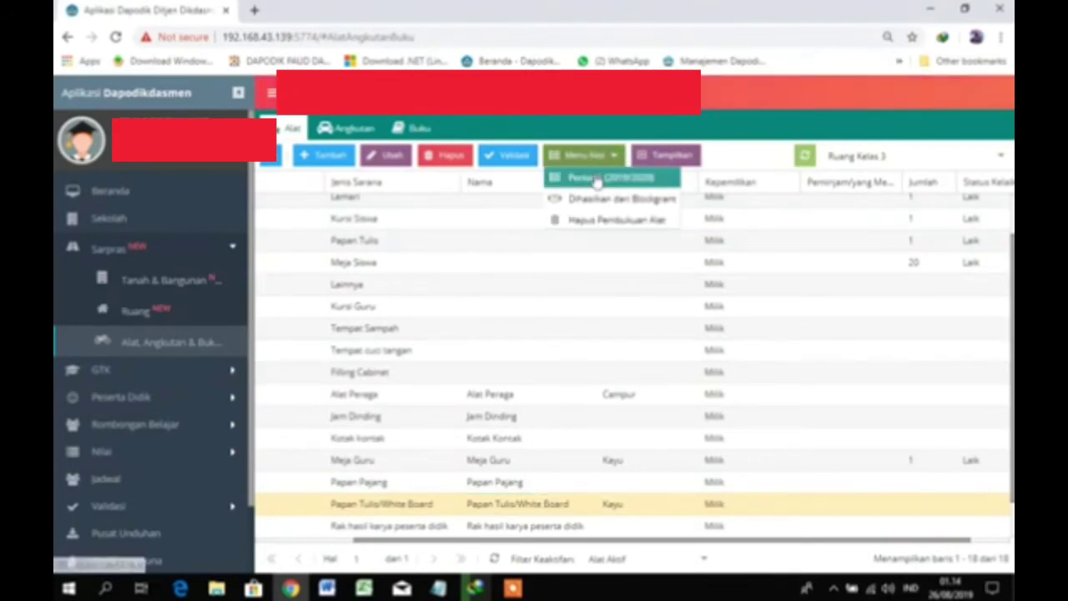
pyautogui.click(597, 180)
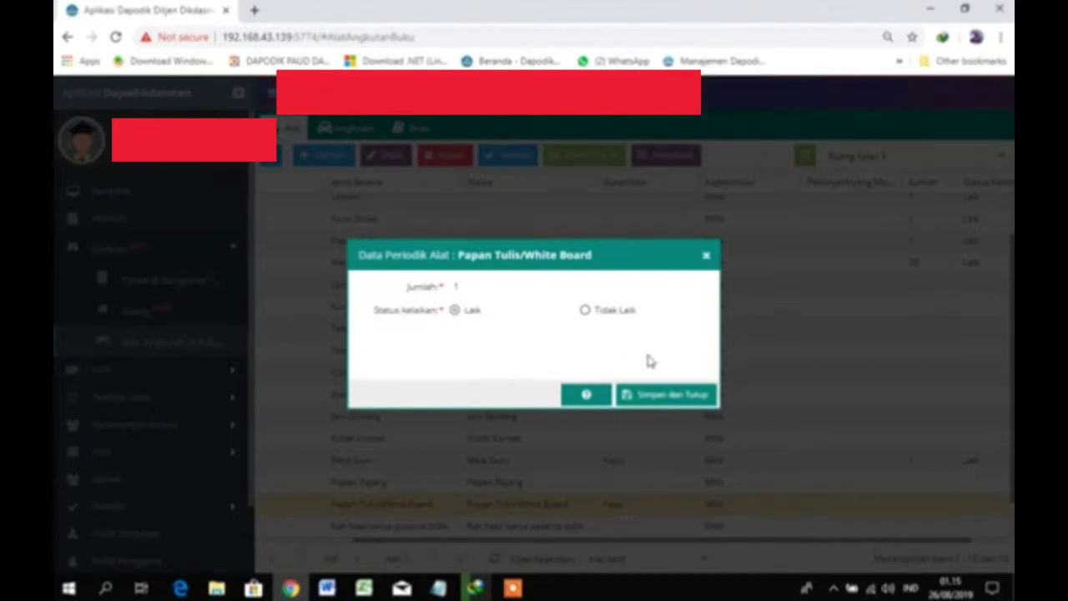
pyautogui.click(611, 317)
pyautogui.click(663, 399)
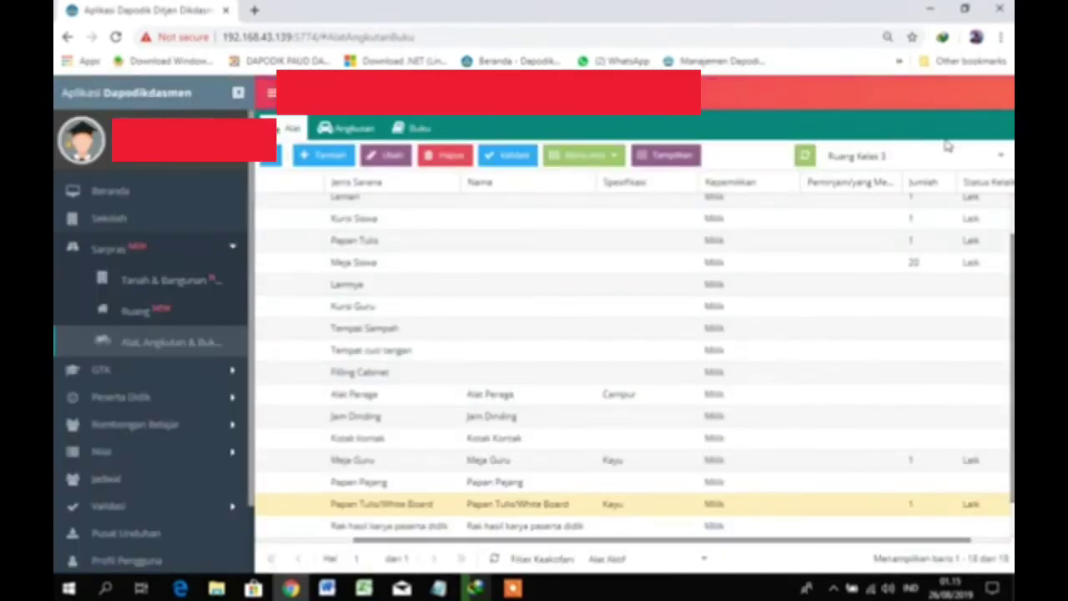
# Look through the room filter's choices and inspect the school's land record and its building in Tanah & Bangunan
pyautogui.click(1003, 160)
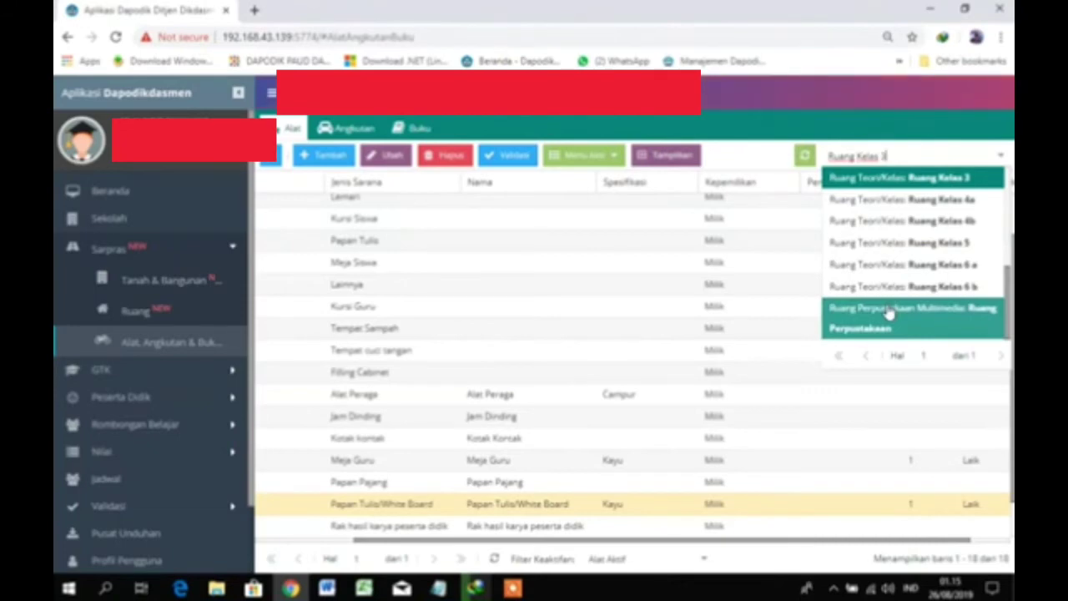
pyautogui.click(106, 263)
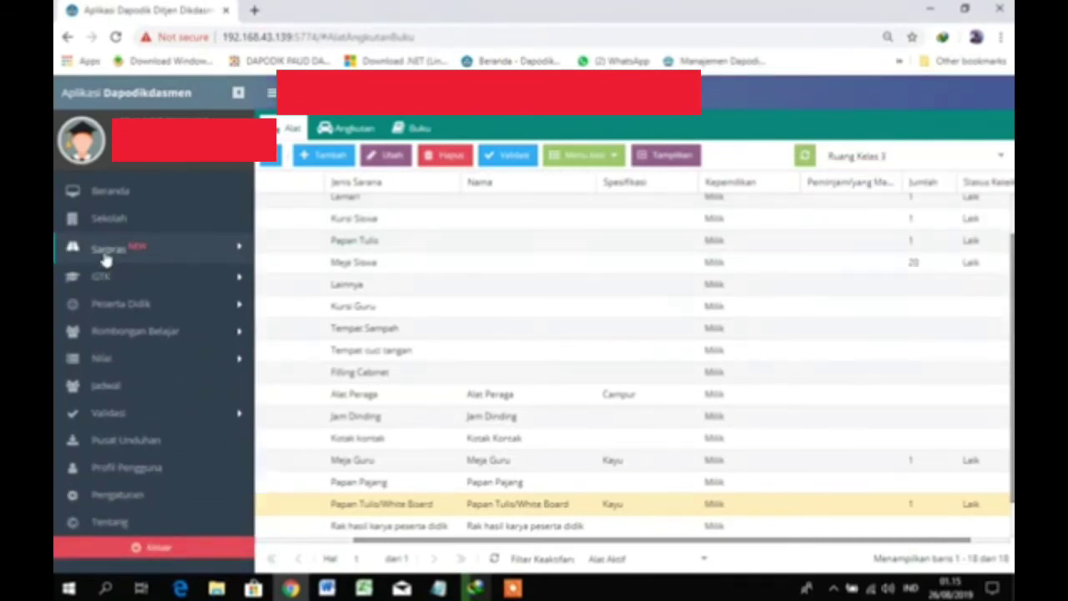
pyautogui.click(106, 261)
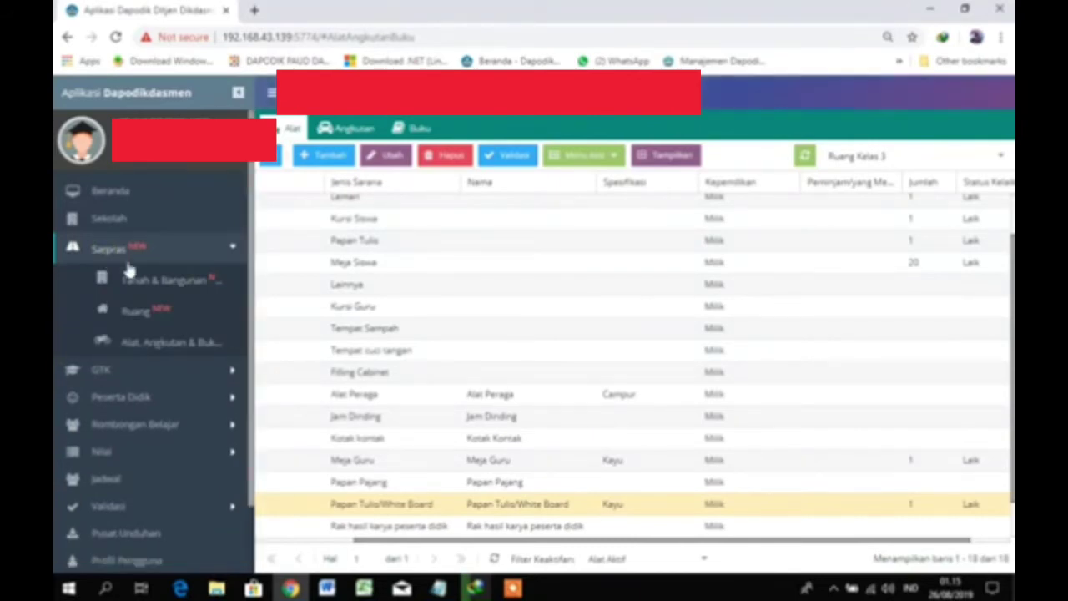
pyautogui.click(134, 280)
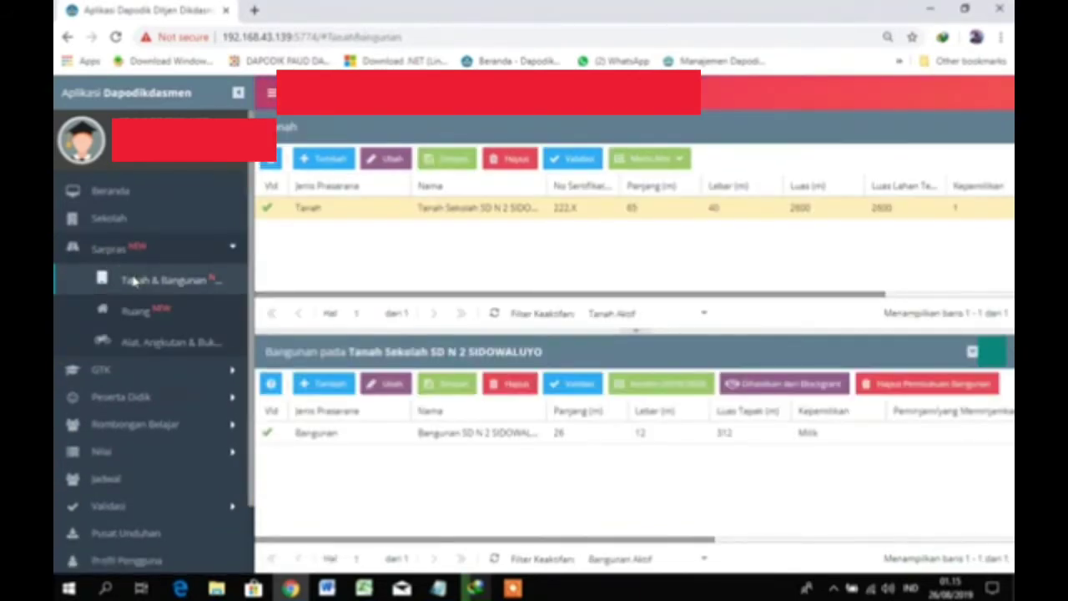
pyautogui.click(326, 212)
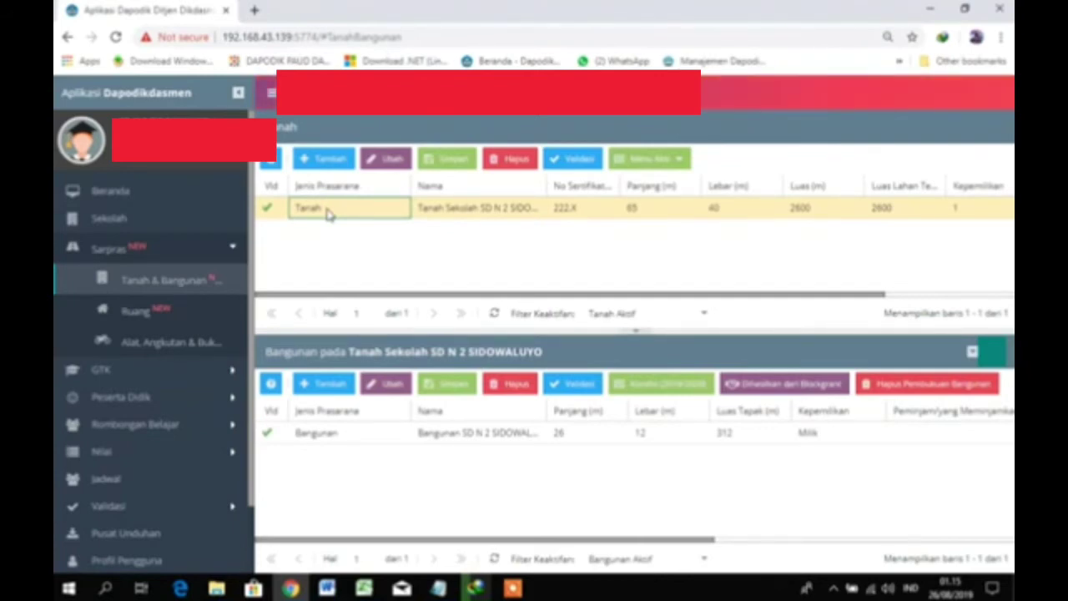
pyautogui.click(338, 435)
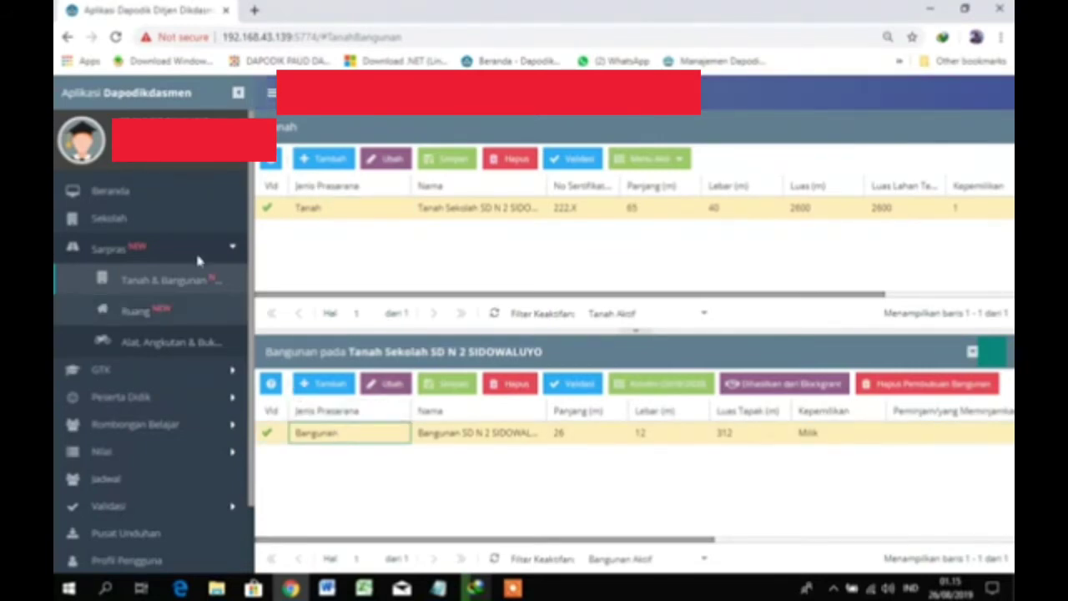
# Reload the Tanah & Bangunan data, set the school land record's No sertifikat tanah to 222.X.2, and save it
pyautogui.click(116, 37)
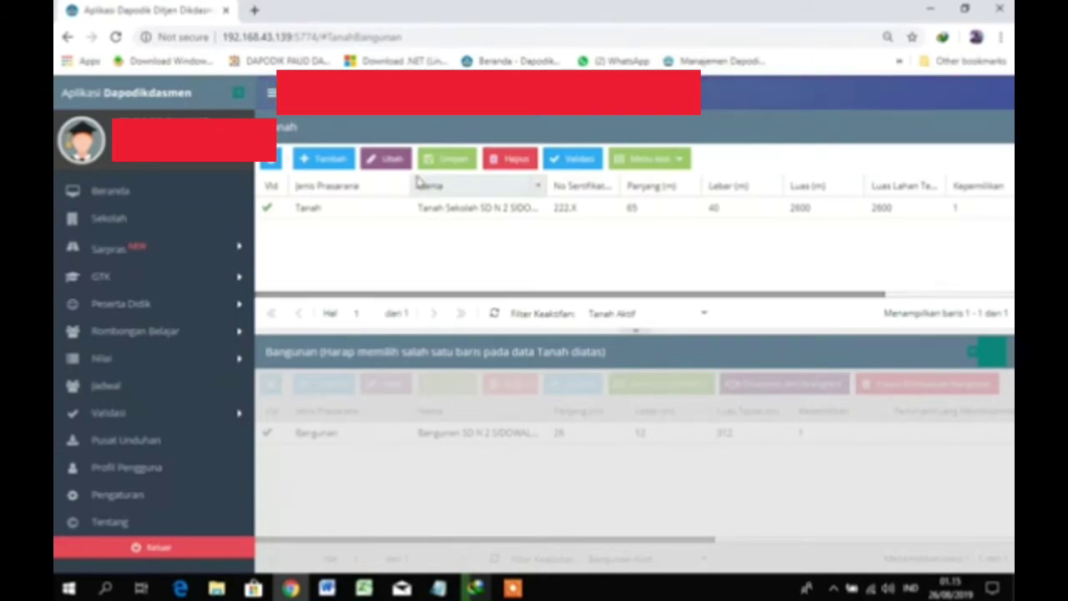
pyautogui.click(390, 215)
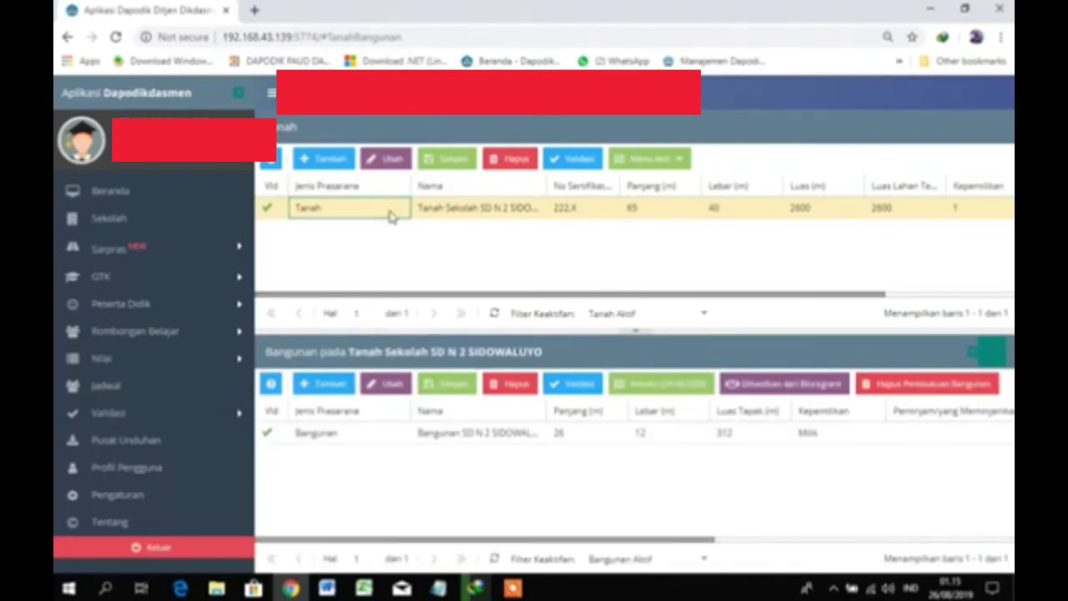
pyautogui.click(394, 435)
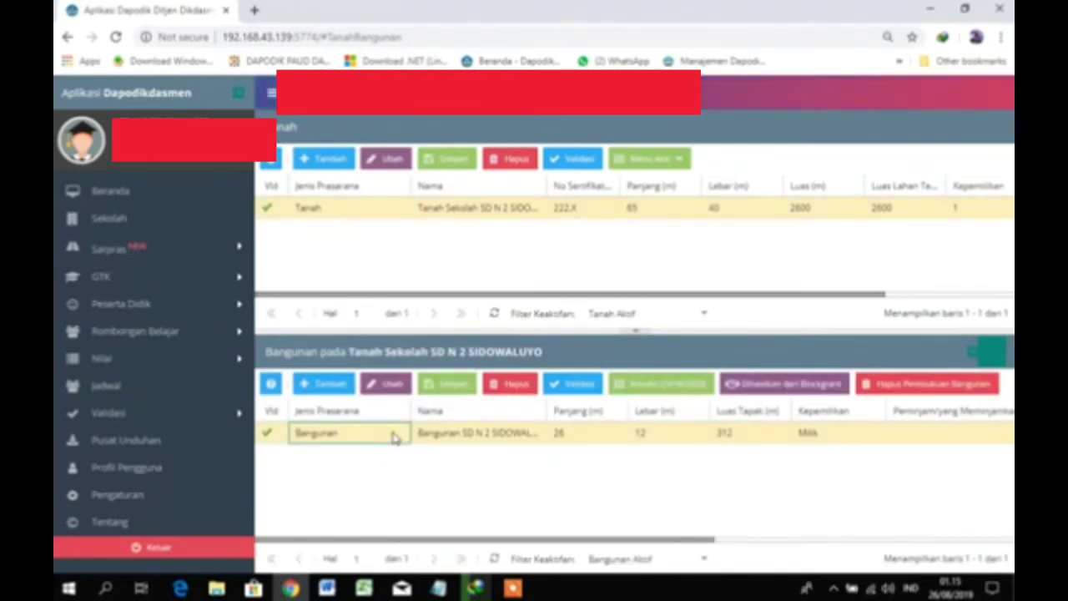
pyautogui.click(445, 213)
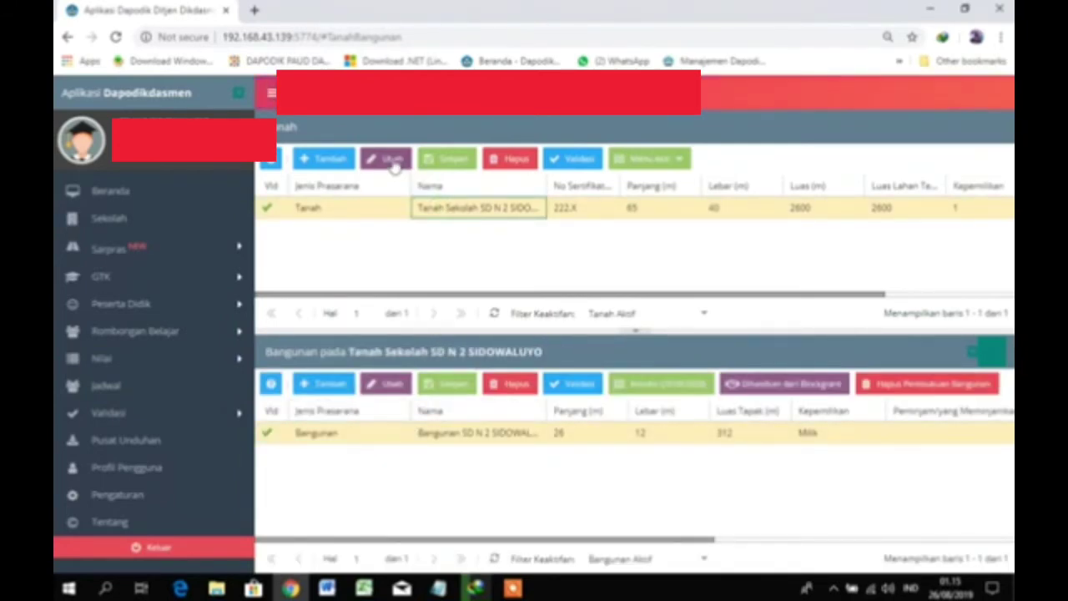
pyautogui.click(394, 164)
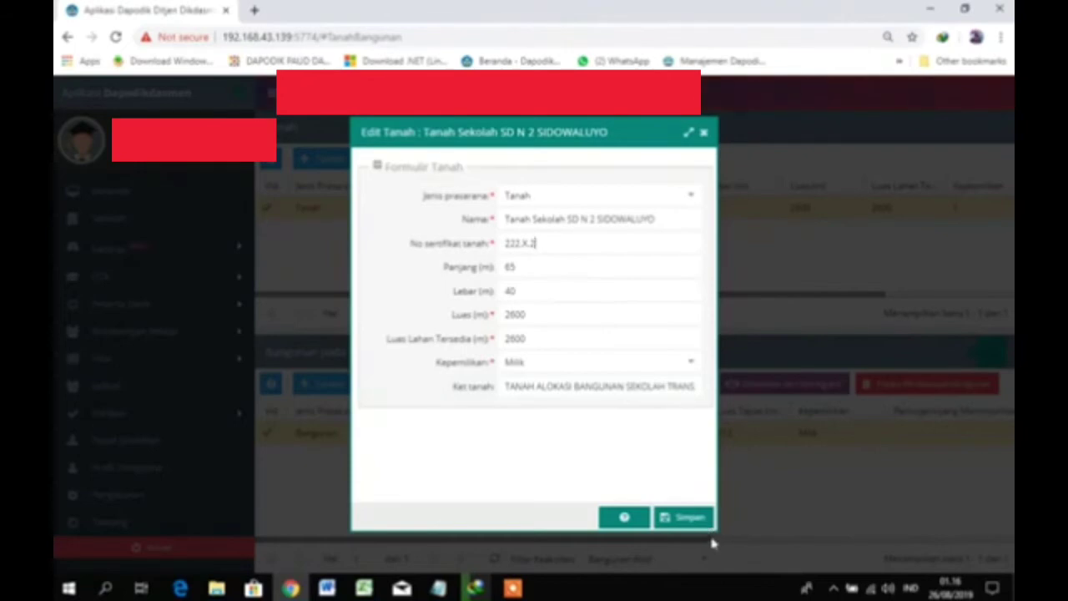
pyautogui.click(687, 518)
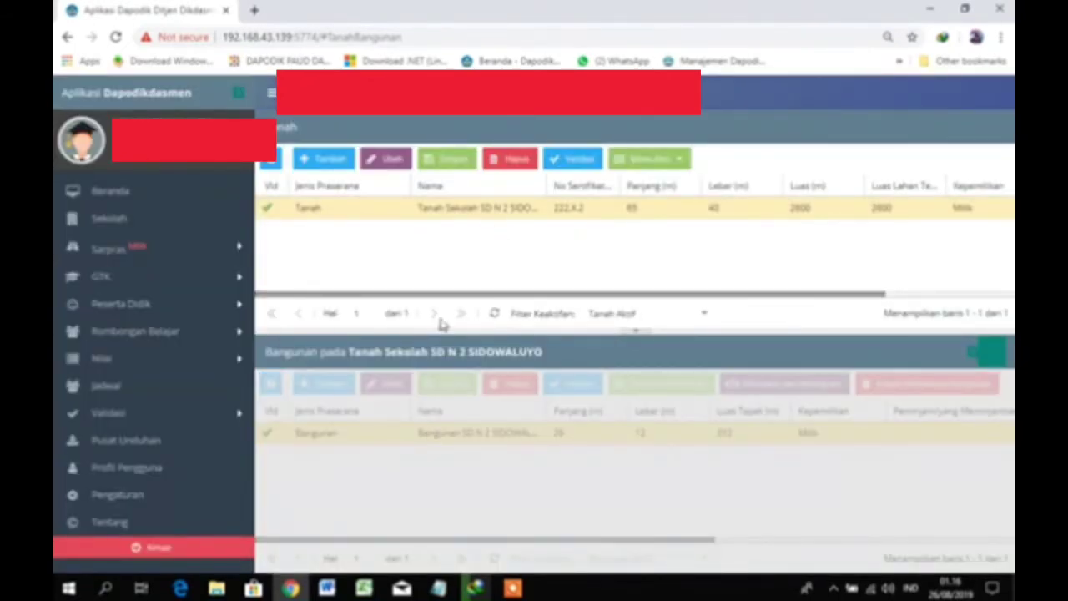
# Reload the land and building data, and check the school building's damage condition form without changing it
pyautogui.click(460, 213)
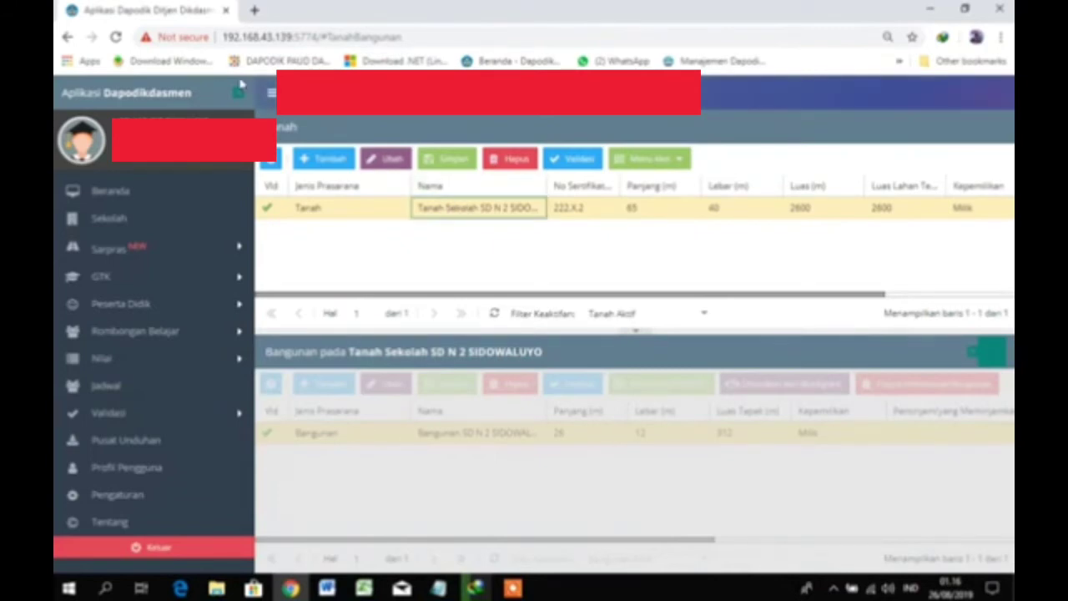
pyautogui.click(115, 37)
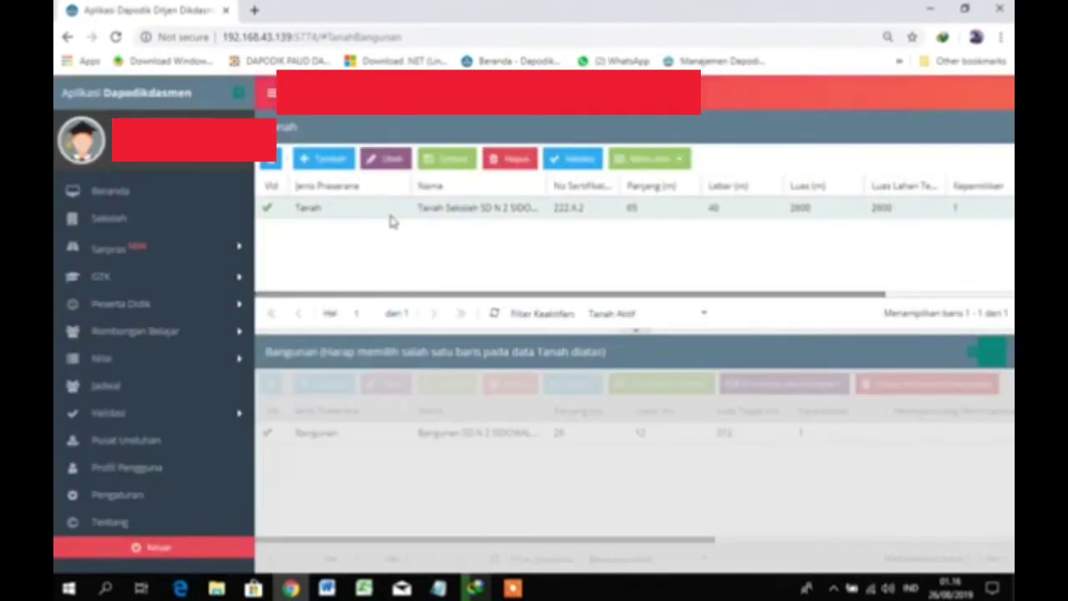
pyautogui.click(392, 217)
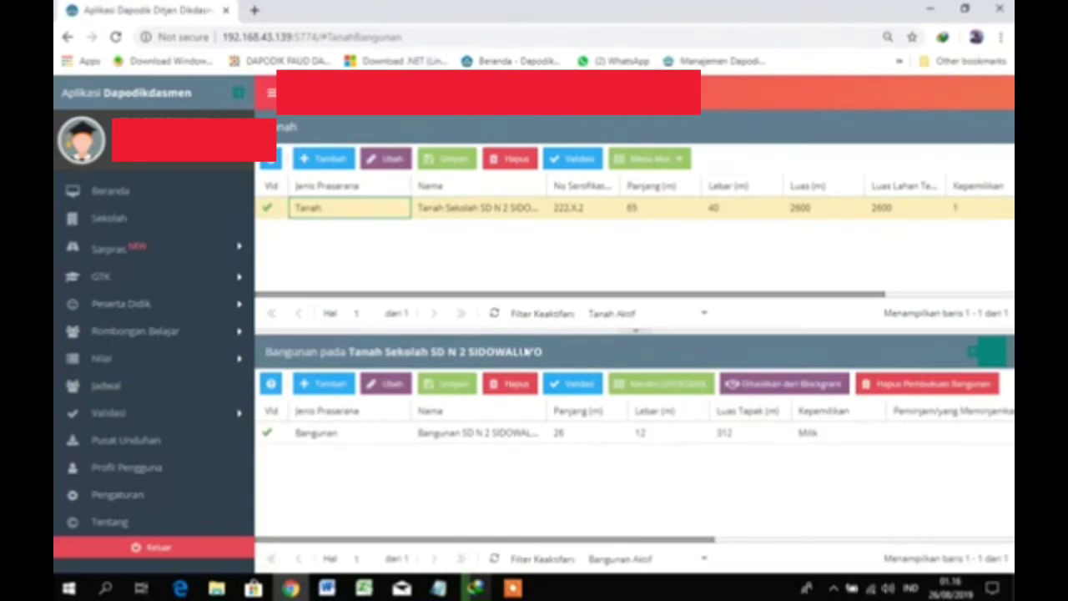
pyautogui.click(447, 441)
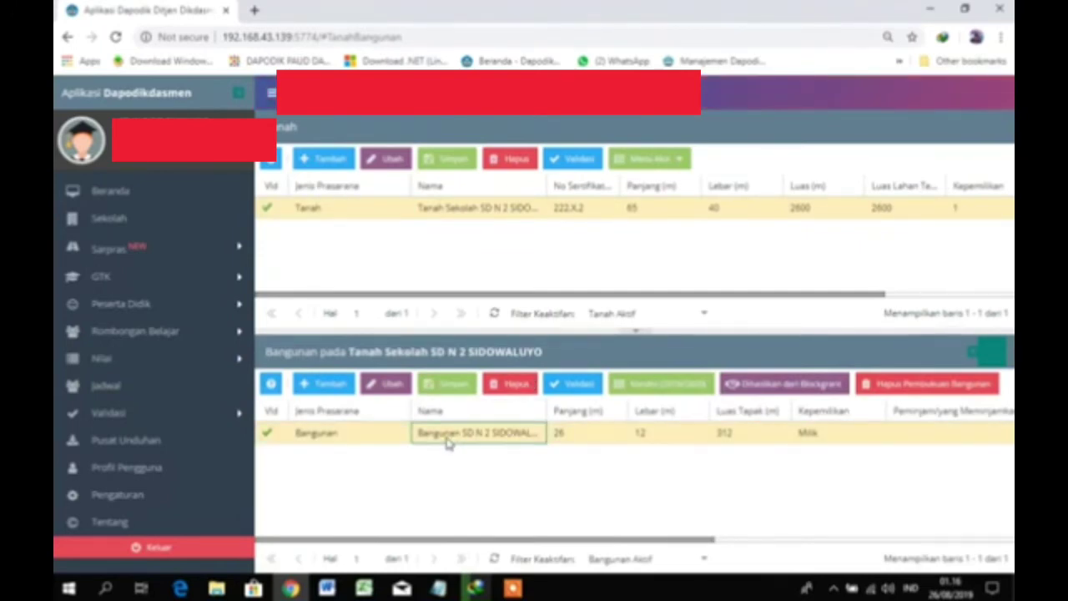
pyautogui.click(695, 391)
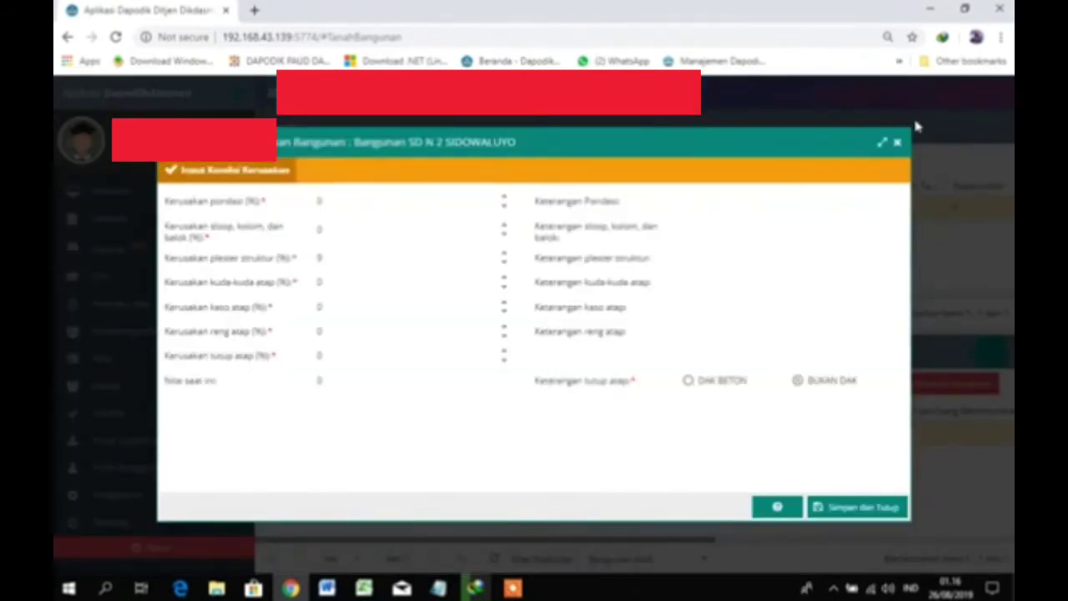
pyautogui.click(903, 141)
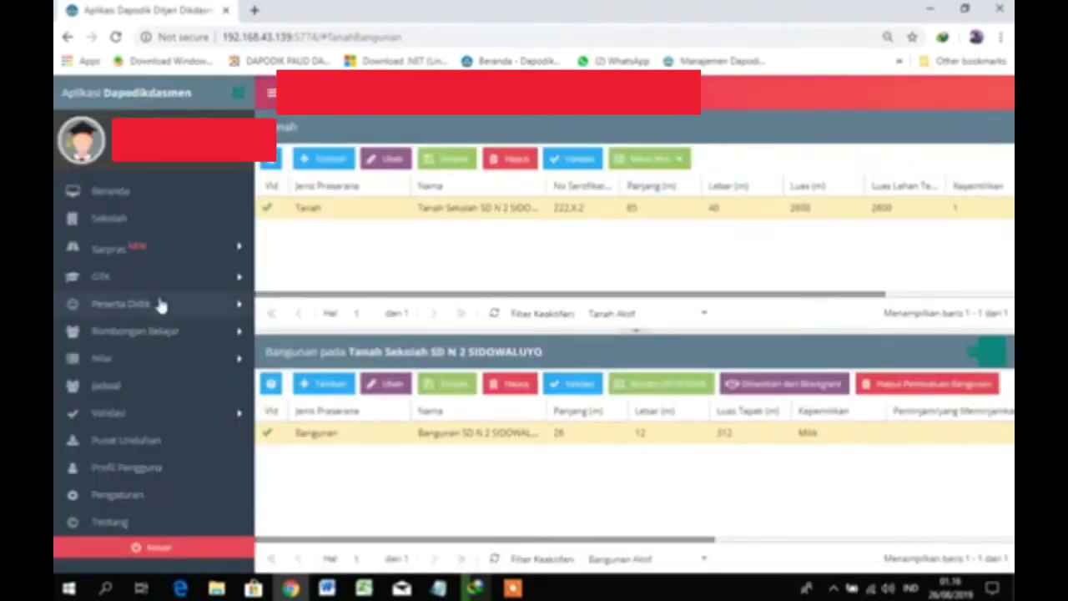
# Expand the building's classroom list in Ruang and check the damage condition form of Ruang kelas 1a
pyautogui.click(118, 255)
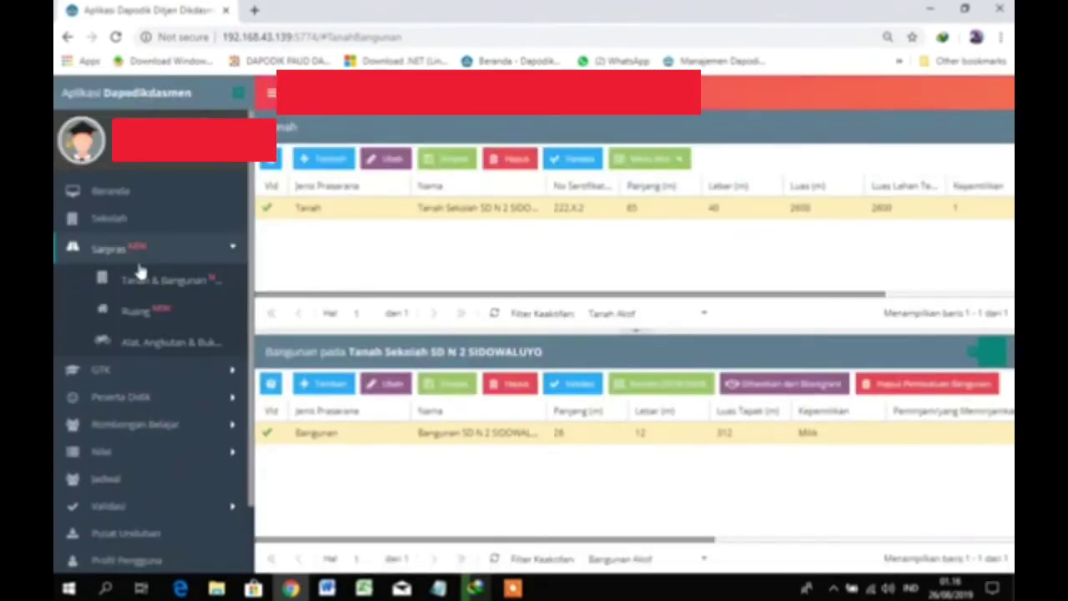
pyautogui.click(141, 310)
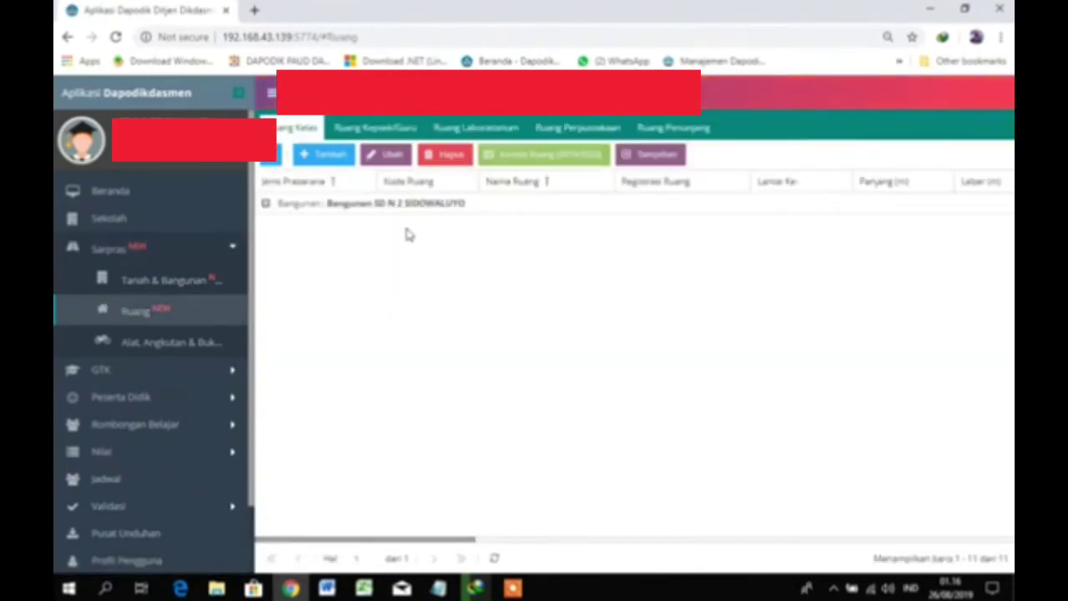
pyautogui.click(266, 203)
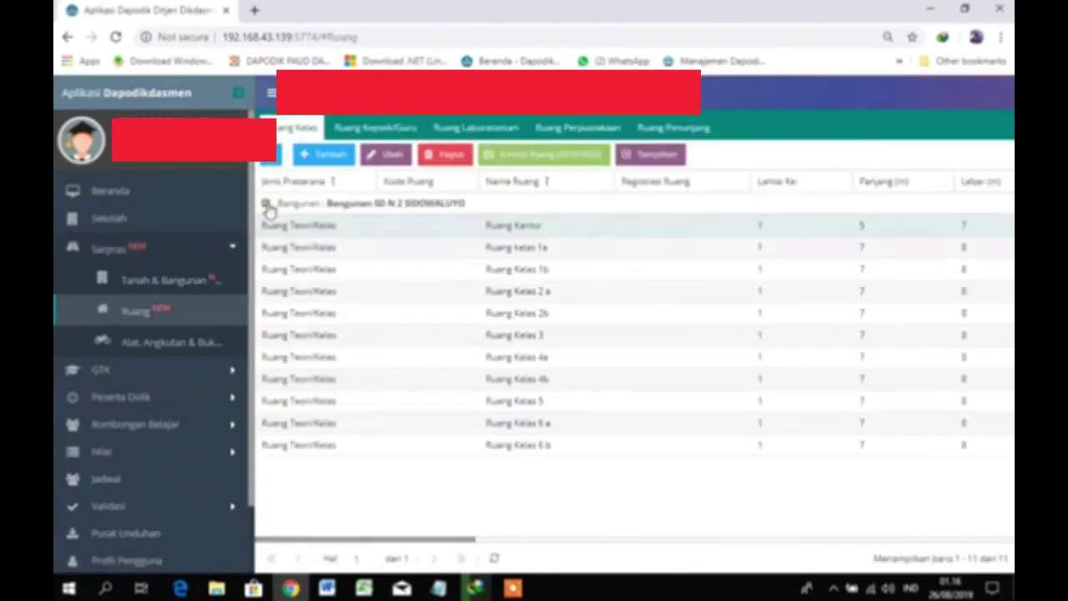
pyautogui.click(366, 253)
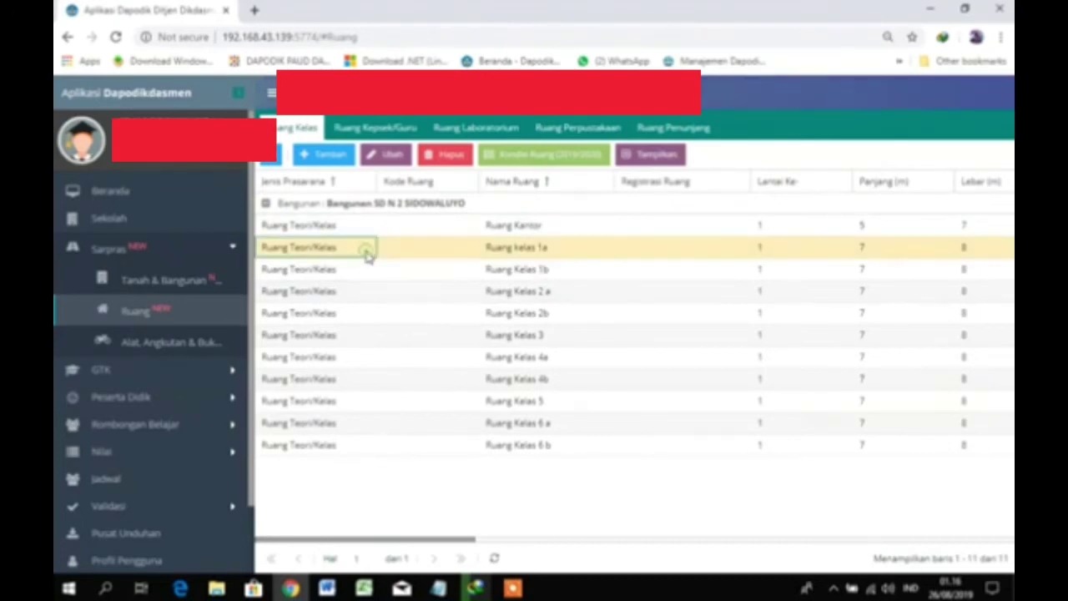
pyautogui.click(552, 152)
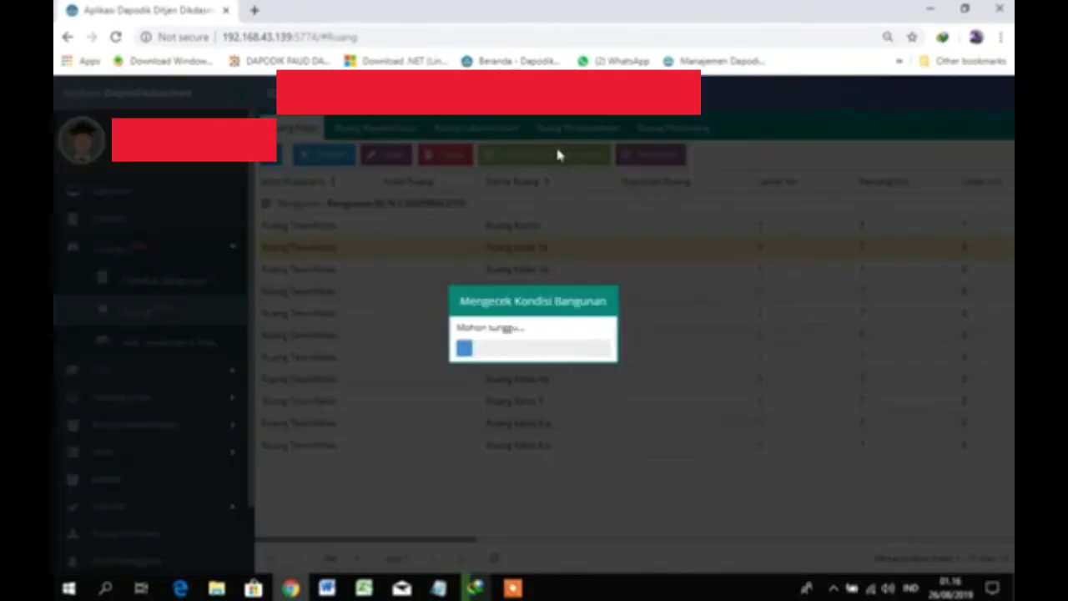
pyautogui.scroll(-1, 660, 267)
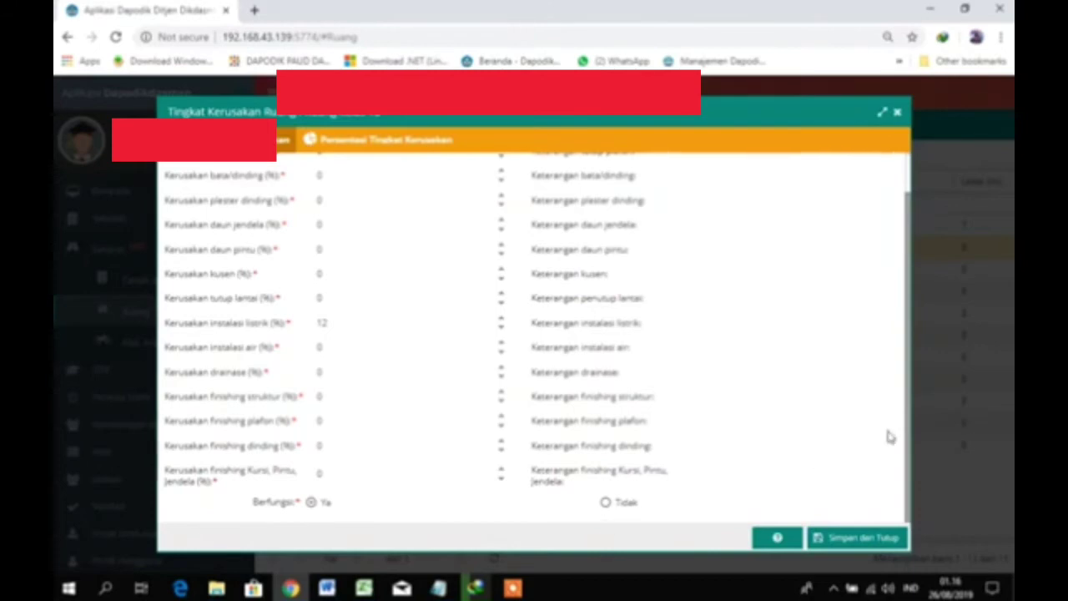
pyautogui.click(897, 114)
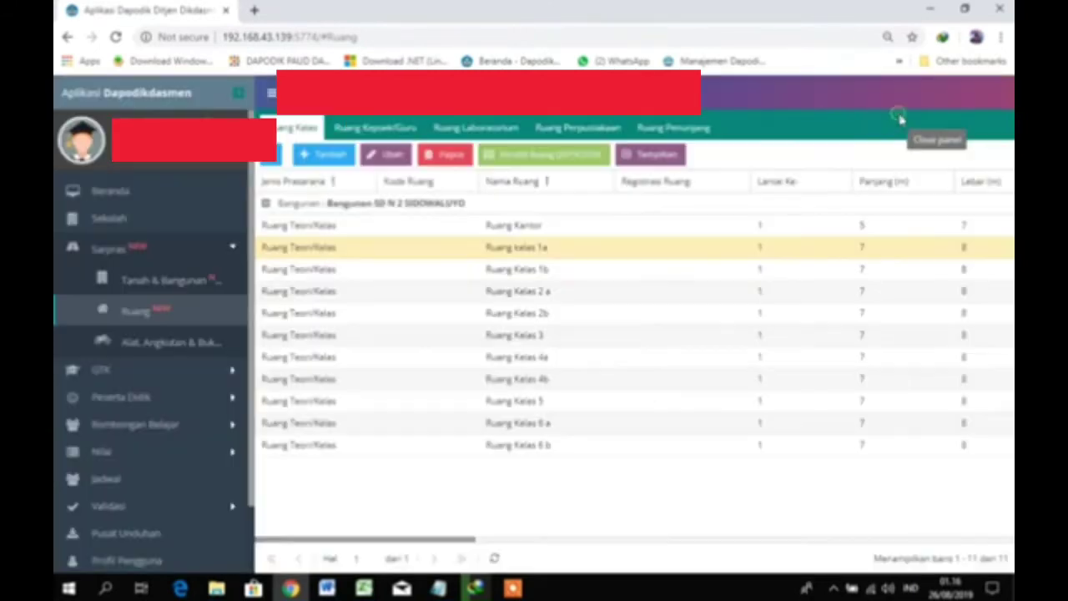
# Look through the equipment listed for Ruang Kelas 5 in Alat, Angkutan & Buku
pyautogui.click(174, 352)
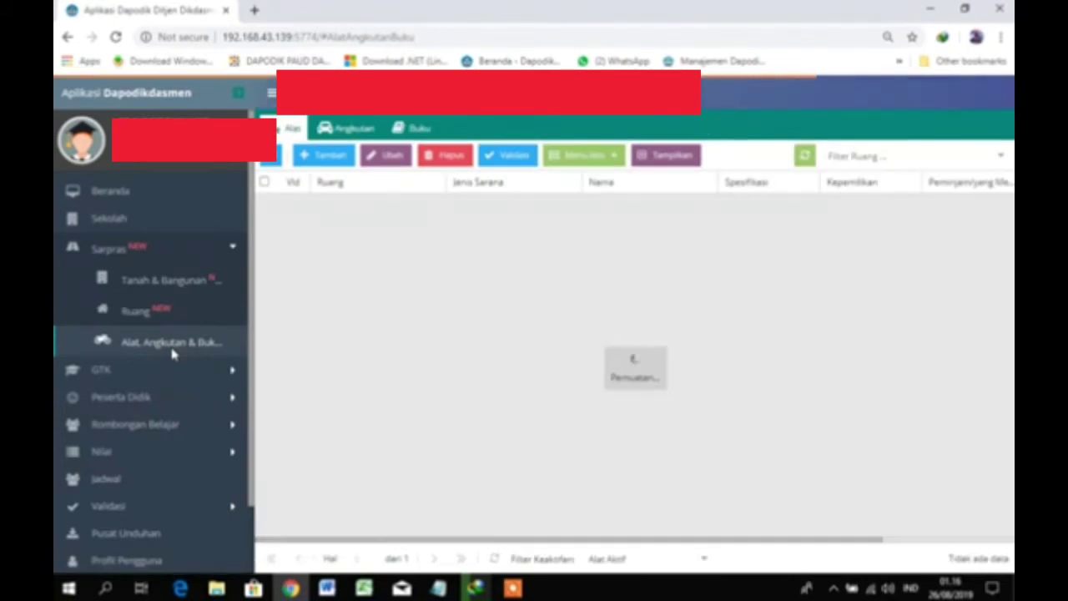
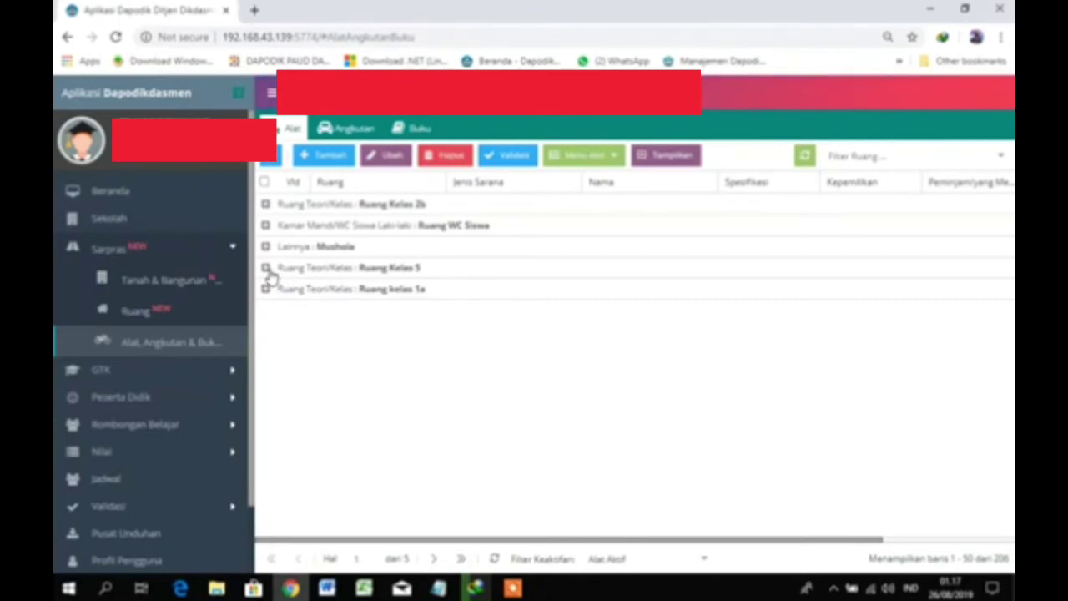
pyautogui.click(266, 269)
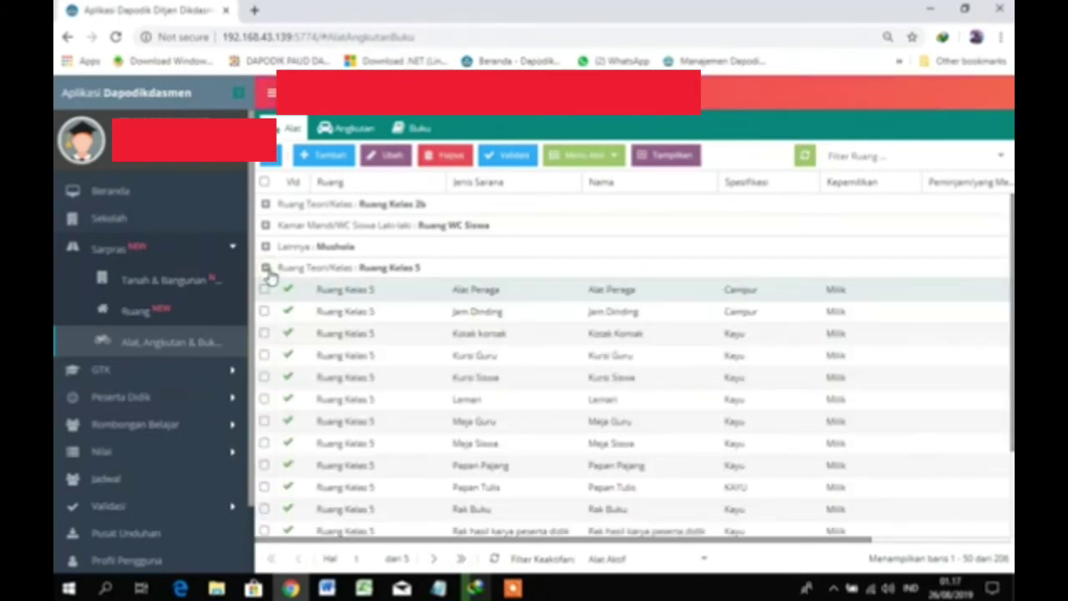
pyautogui.scroll(-2, 368, 417)
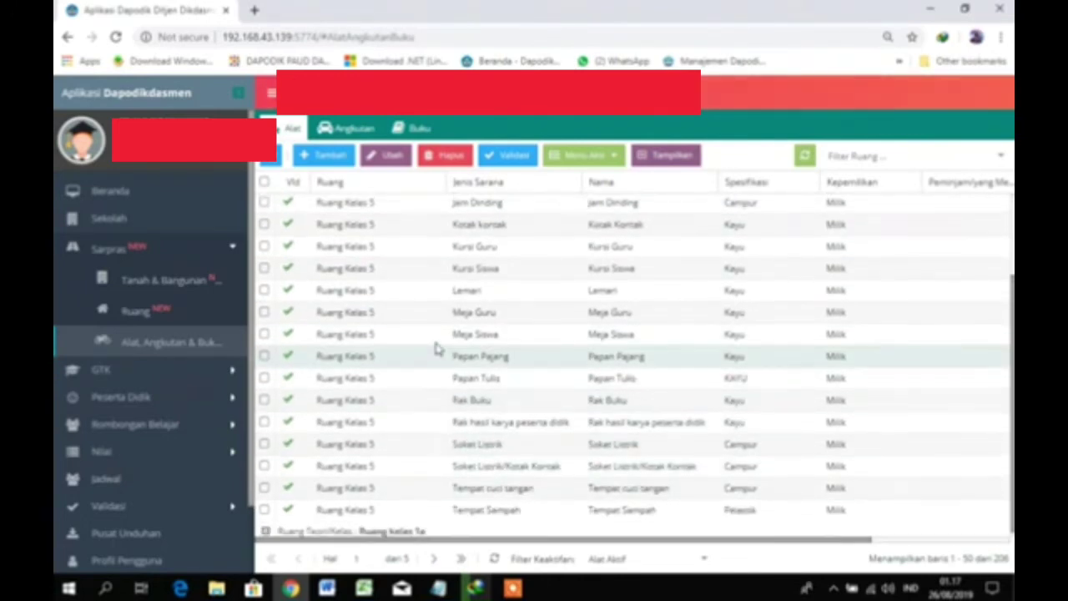
pyautogui.scroll(2, 434, 356)
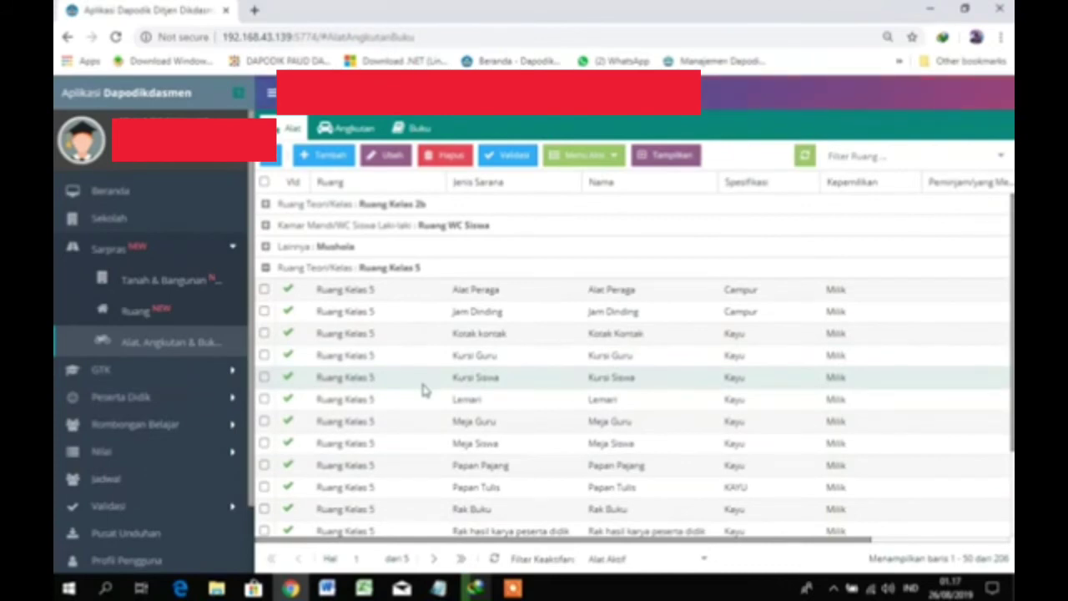
# Check the 2019/2020 periodic data of Kursi Siswa in Ruang Kelas 5 and save it without changes
pyautogui.click(424, 380)
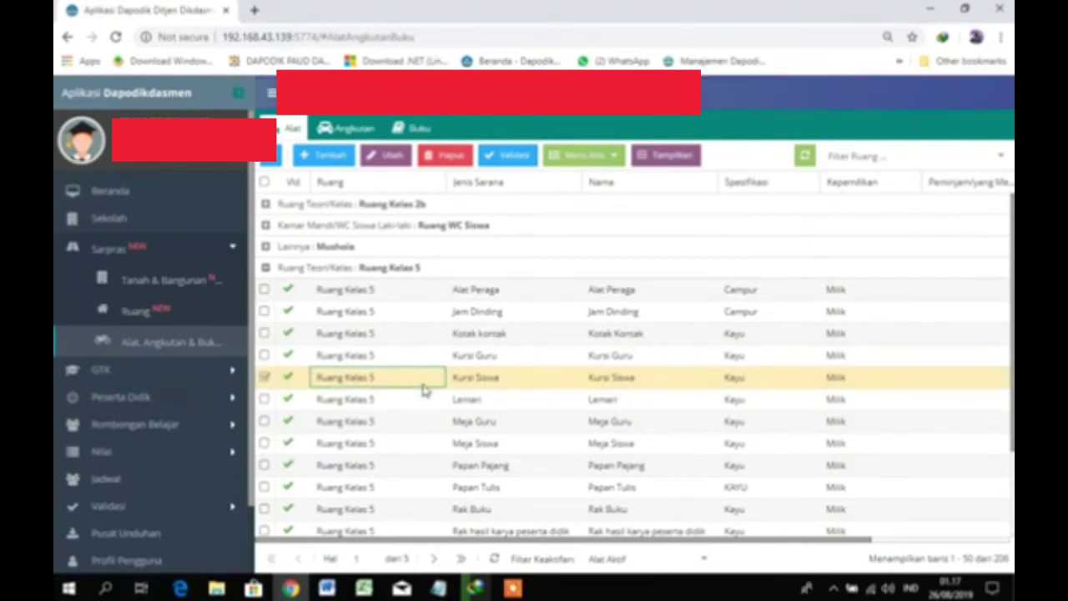
pyautogui.click(613, 161)
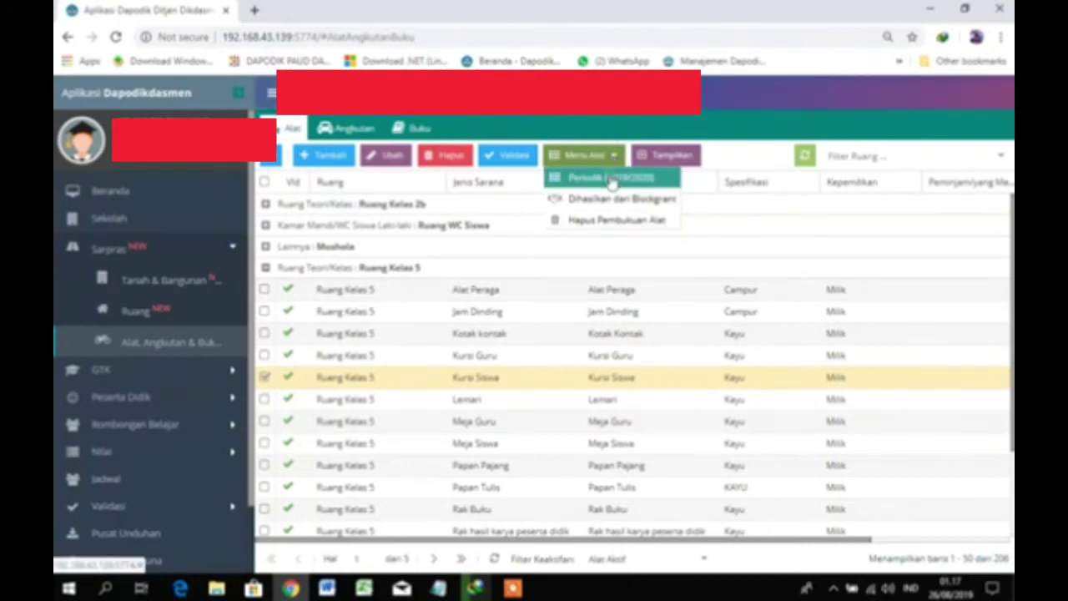
pyautogui.click(615, 176)
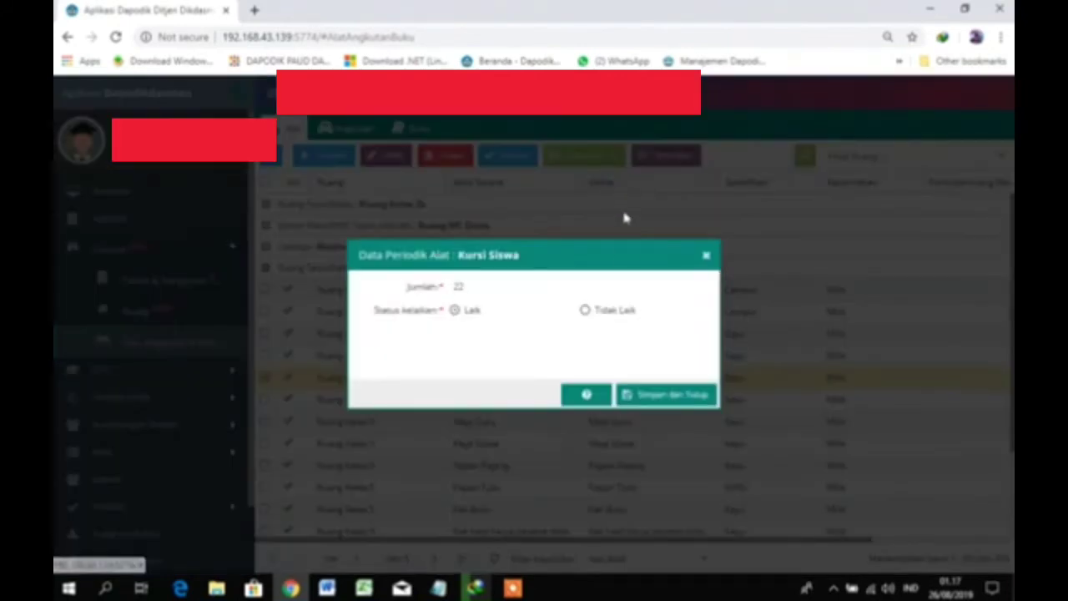
pyautogui.click(651, 396)
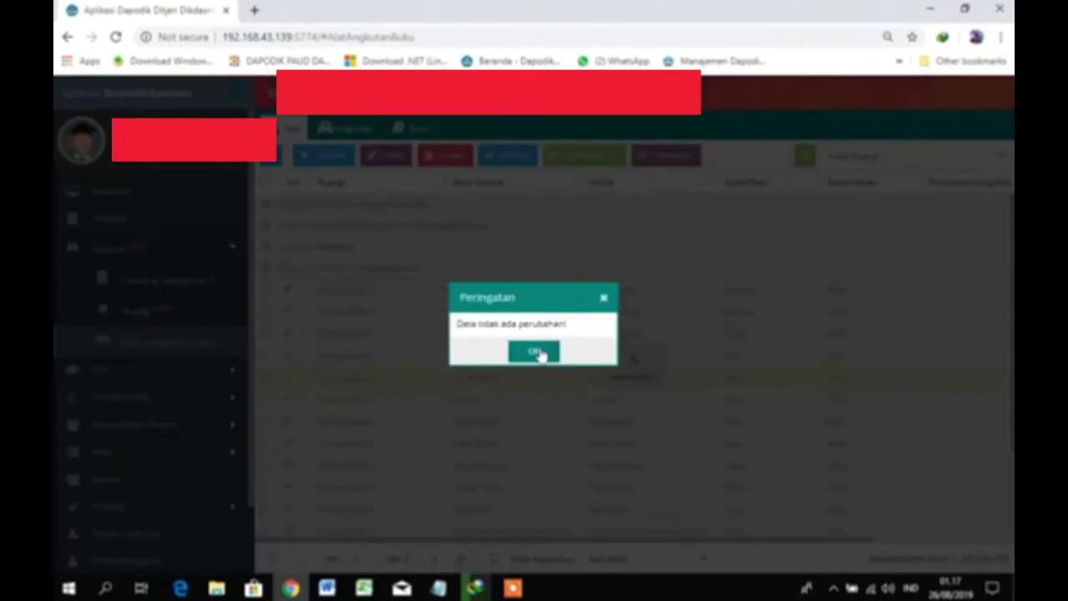
pyautogui.click(540, 352)
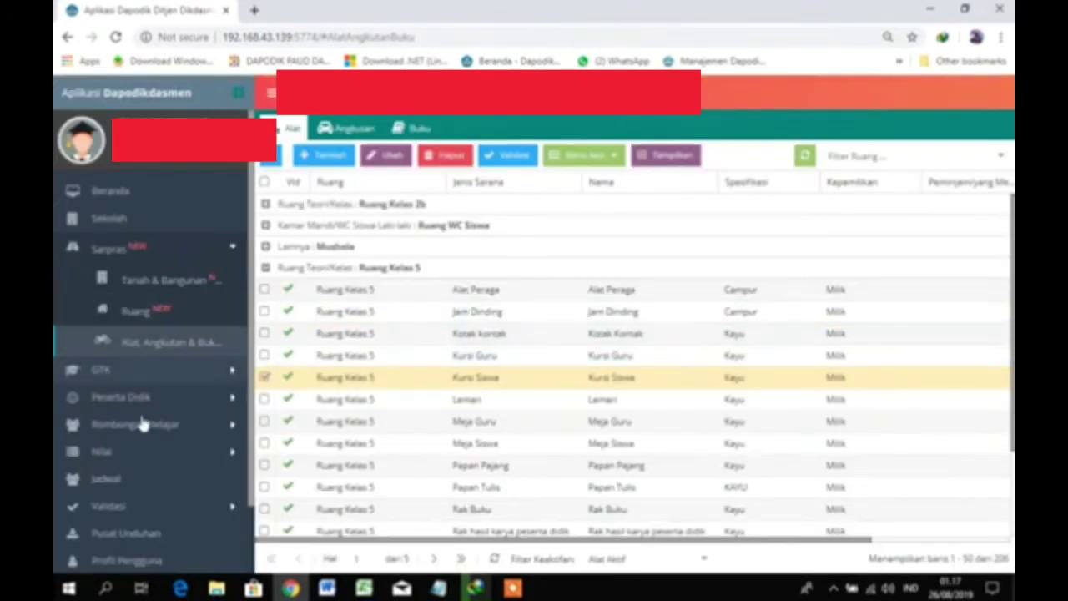
# Run Validasi Lokal and examine the invalid Sarpras entries for rooms and equipment missing condition or periodic data
pyautogui.scroll(-2, 134, 463)
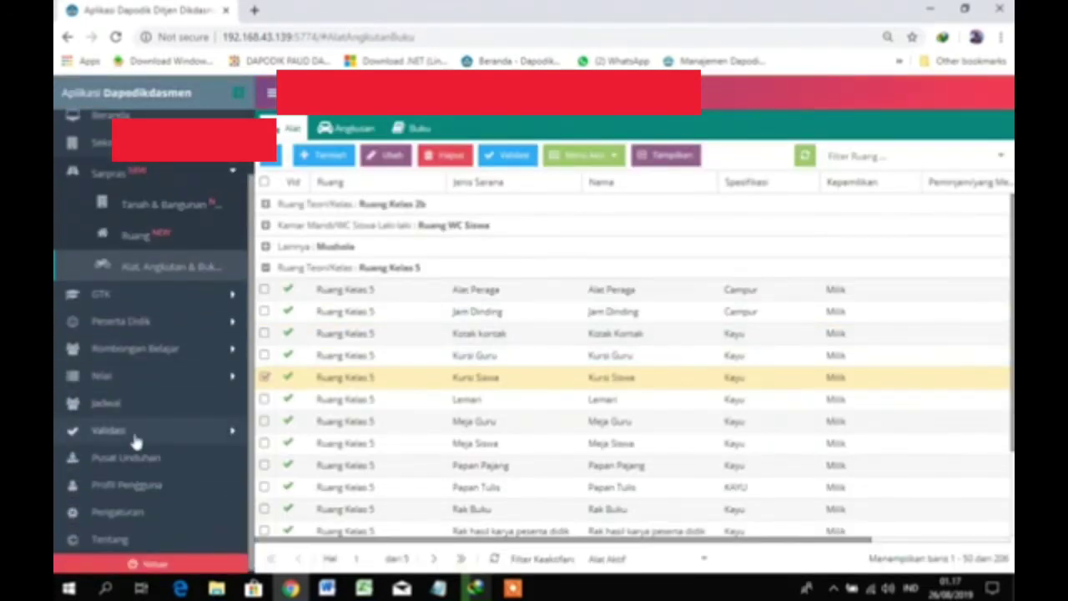
pyautogui.click(134, 432)
pyautogui.click(154, 461)
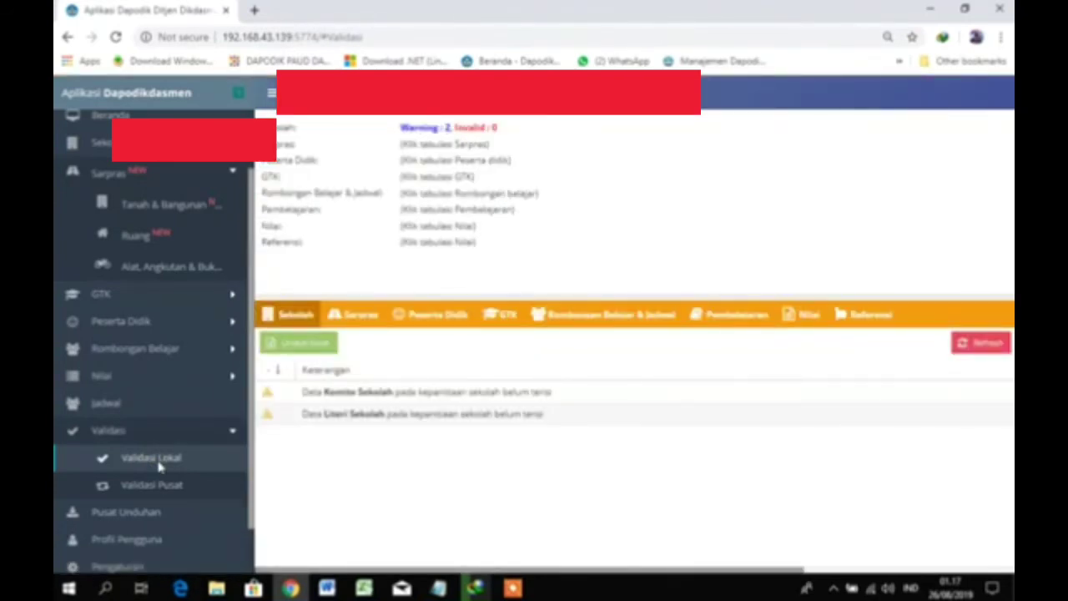
pyautogui.click(351, 318)
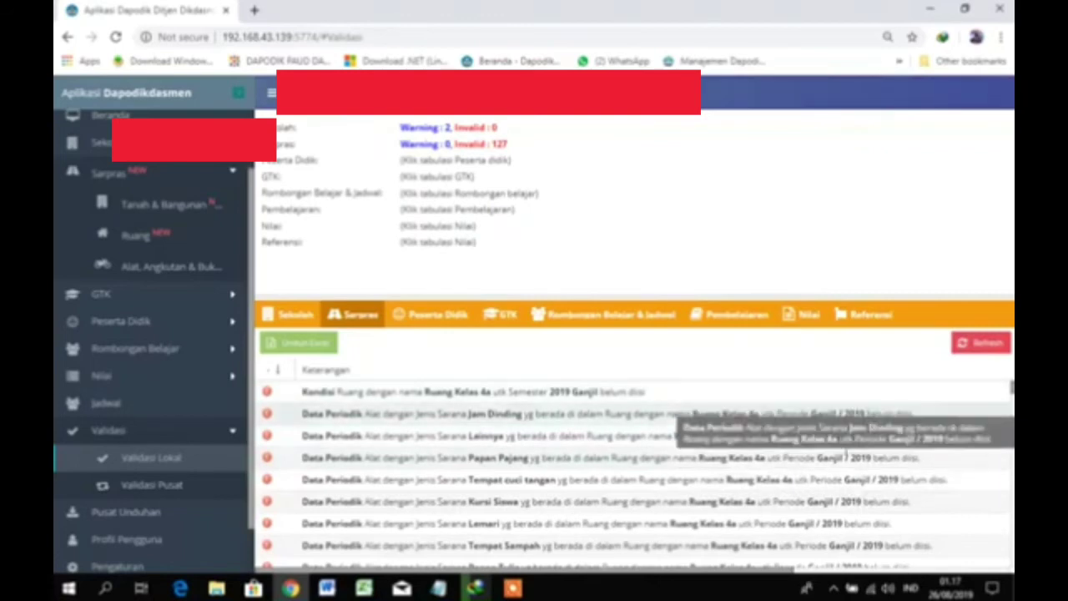
pyautogui.scroll(-2, 755, 459)
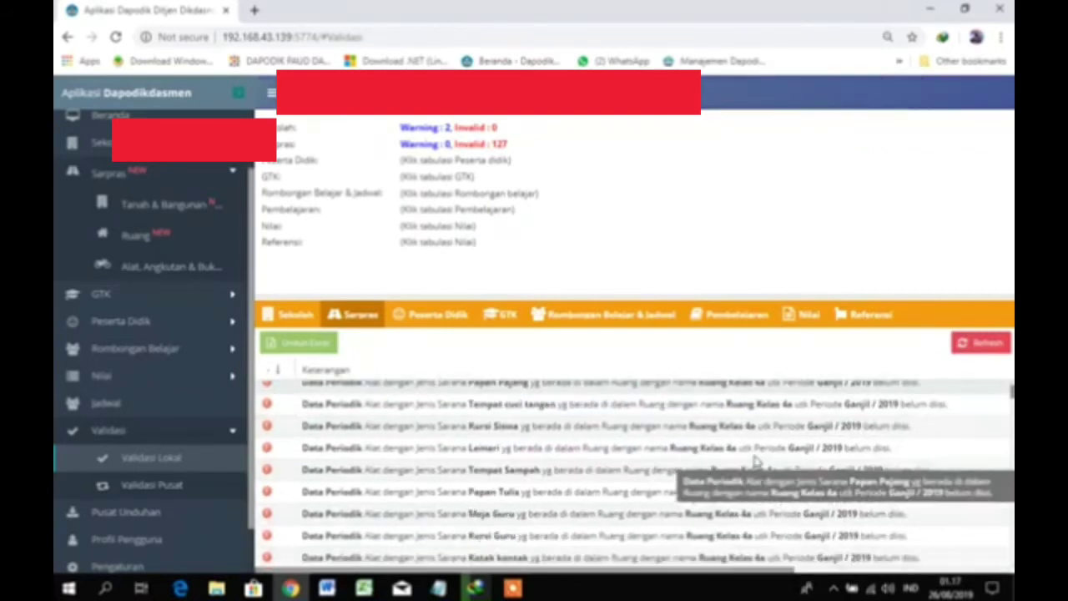
pyautogui.scroll(-2, 755, 459)
pyautogui.scroll(-4, 755, 459)
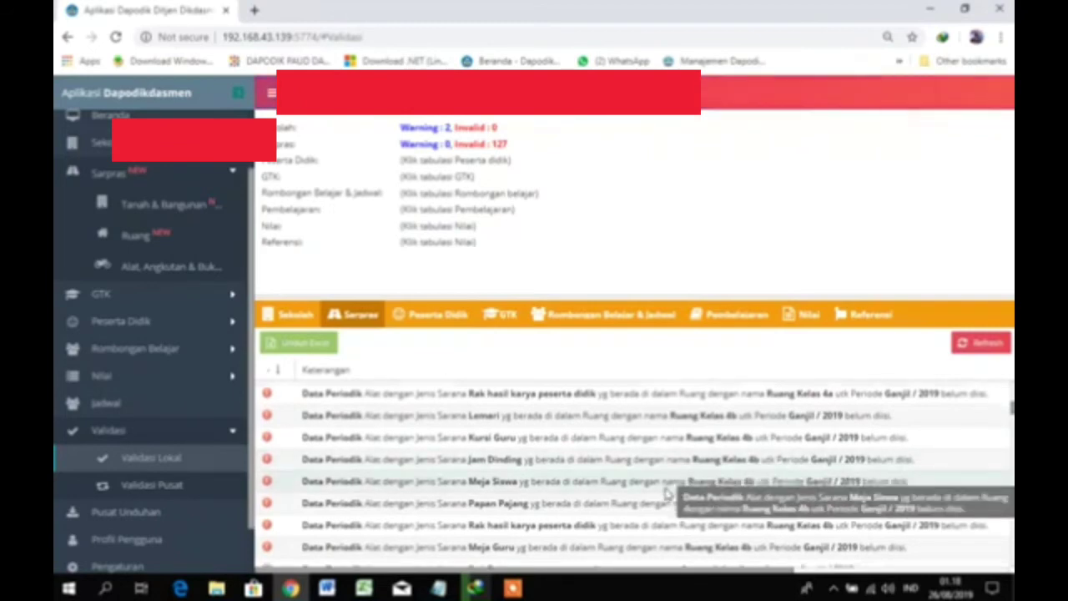
pyautogui.scroll(-5, 667, 492)
pyautogui.scroll(10, 665, 497)
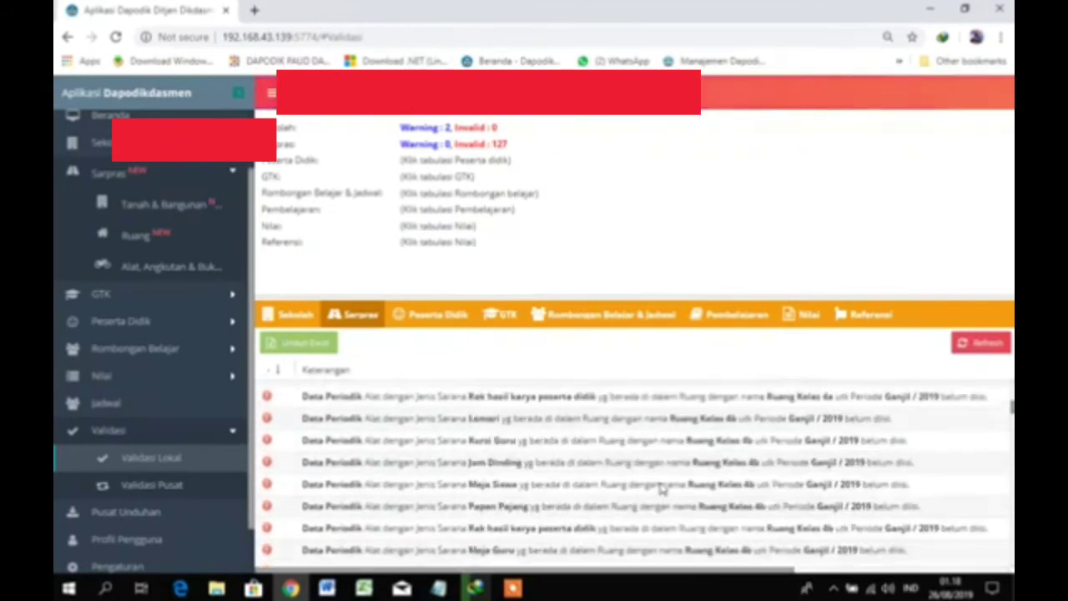
# Filter the equipment list in Alat, Angkutan & Buku to Ruang Kelas 4a and look through its entries
pyautogui.click(157, 275)
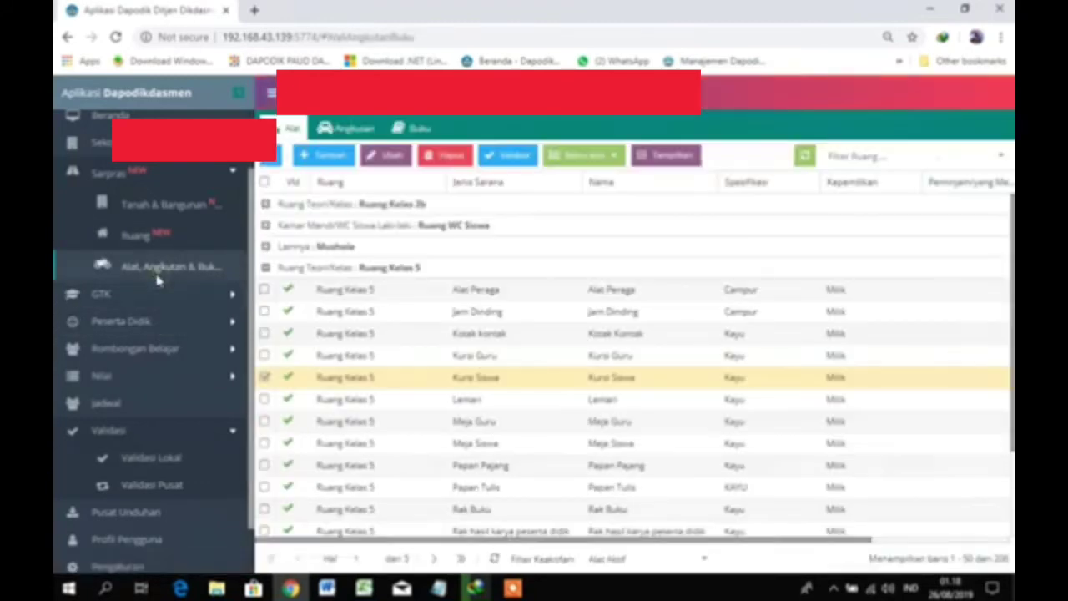
pyautogui.click(1005, 162)
pyautogui.scroll(-3, 959, 250)
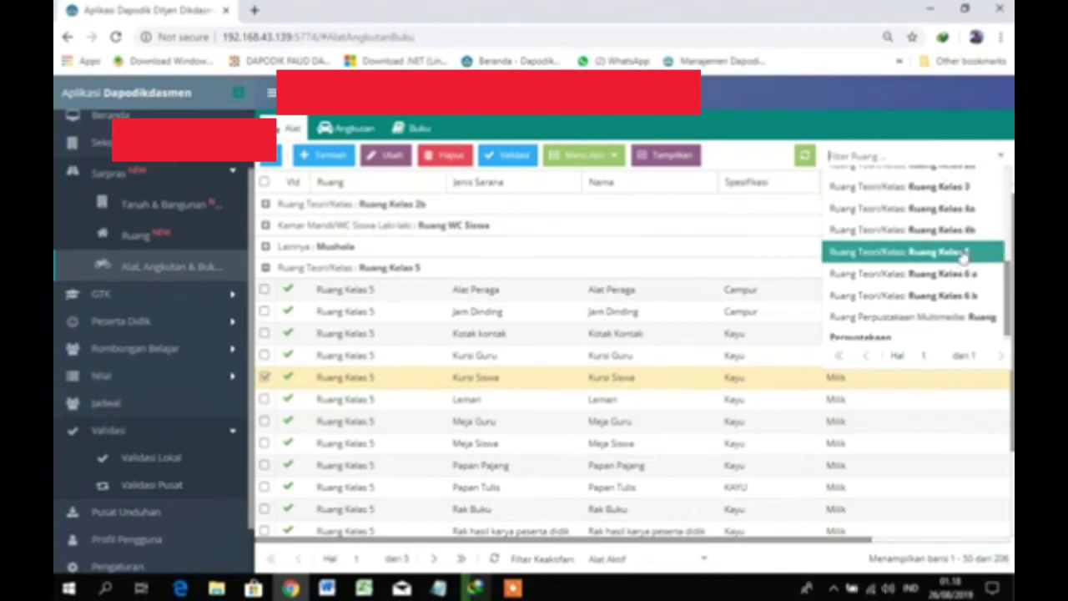
pyautogui.click(968, 208)
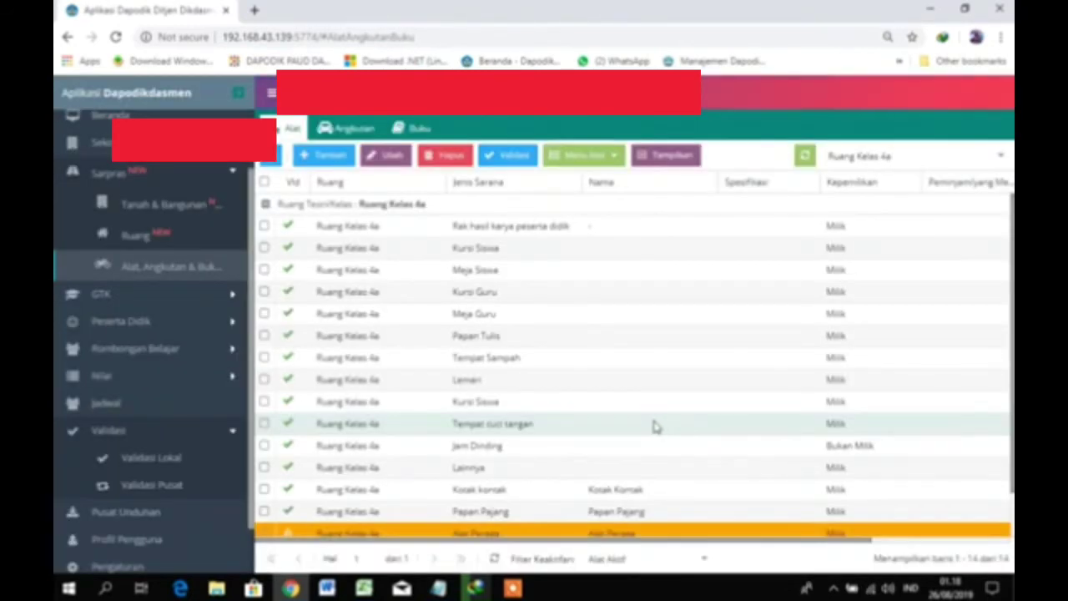
pyautogui.scroll(-2, 655, 427)
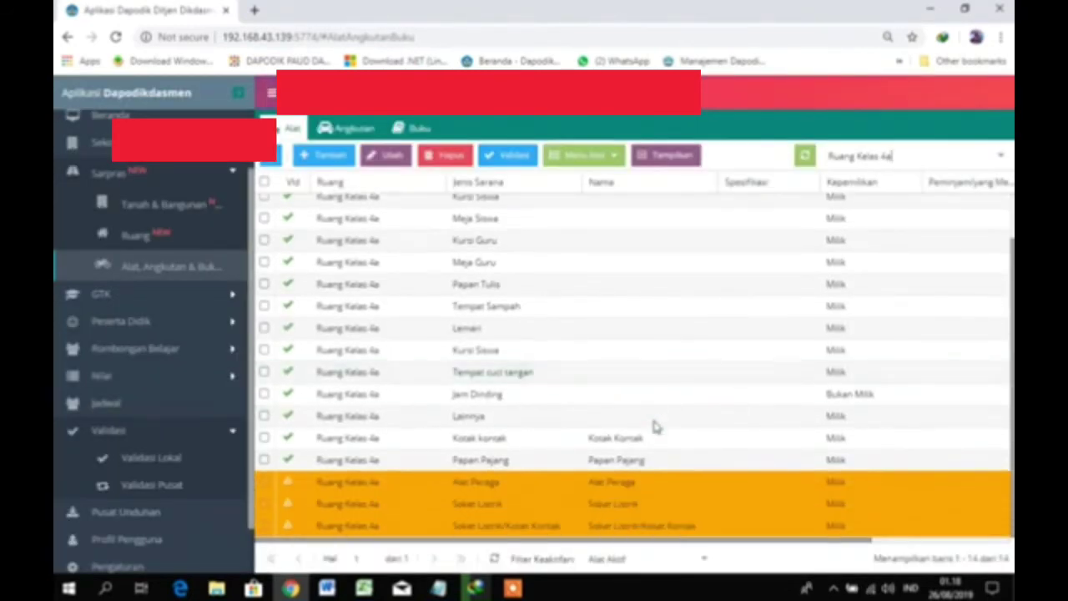
# Set the Spesifikasi of Alat Peraga in Ruang Kelas 4a to Campur and save the record
pyautogui.click(595, 485)
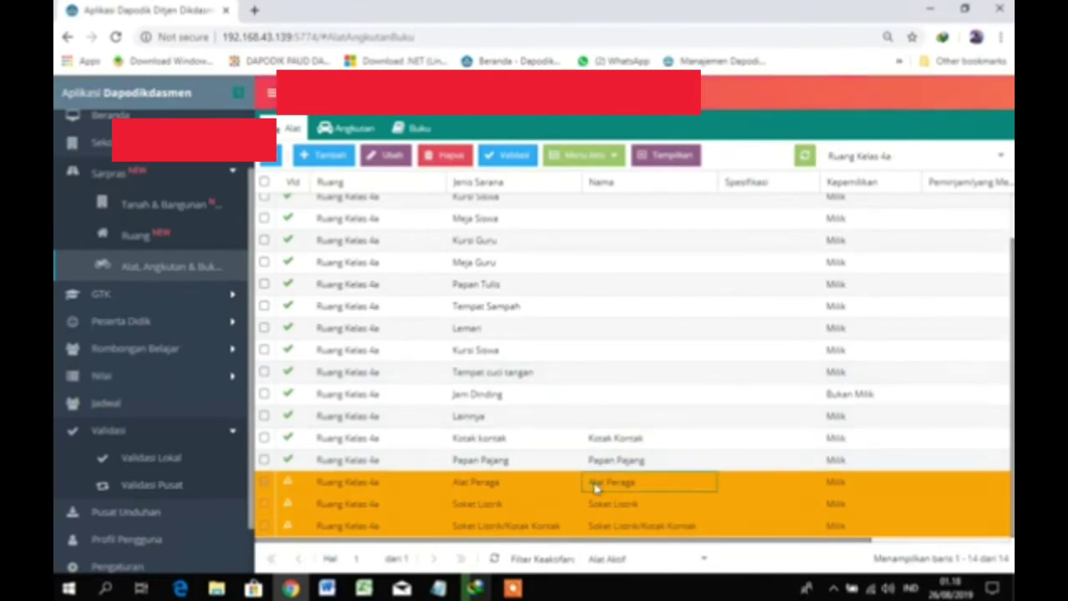
pyautogui.click(392, 156)
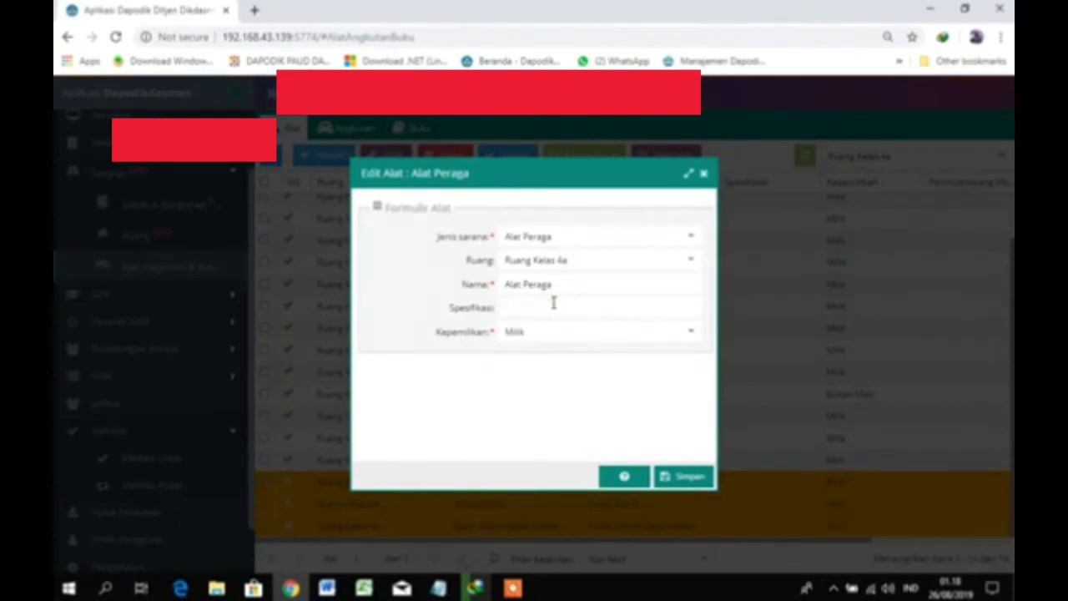
pyautogui.click(678, 476)
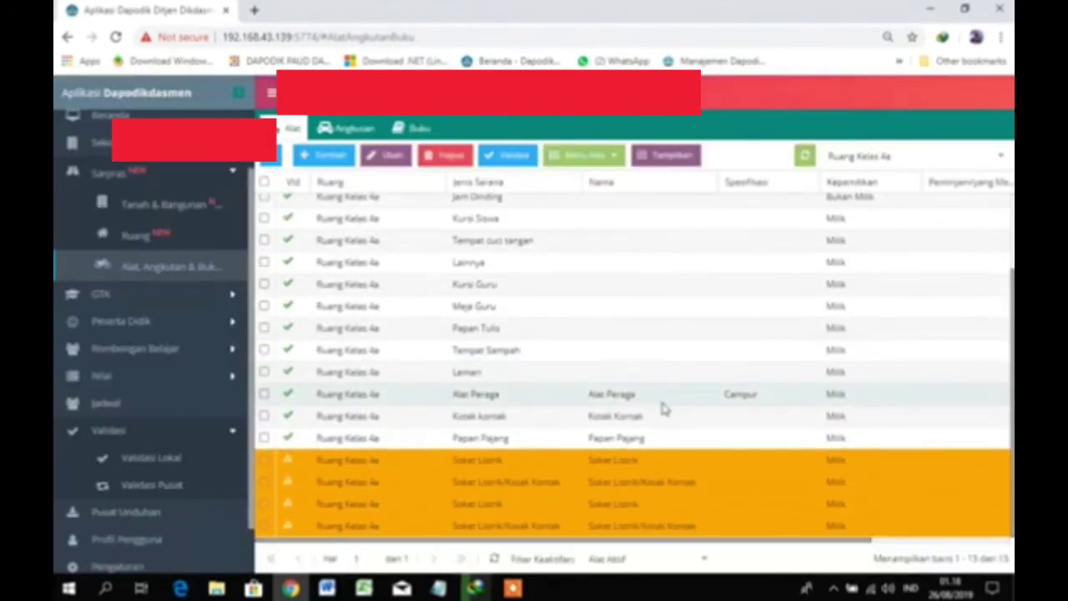
# Fill in the periodic data of Rak hasil karya peserta didik in Ruang Kelas 4a with Jumlah 1 and status Laik, and save it
pyautogui.scroll(3, 662, 392)
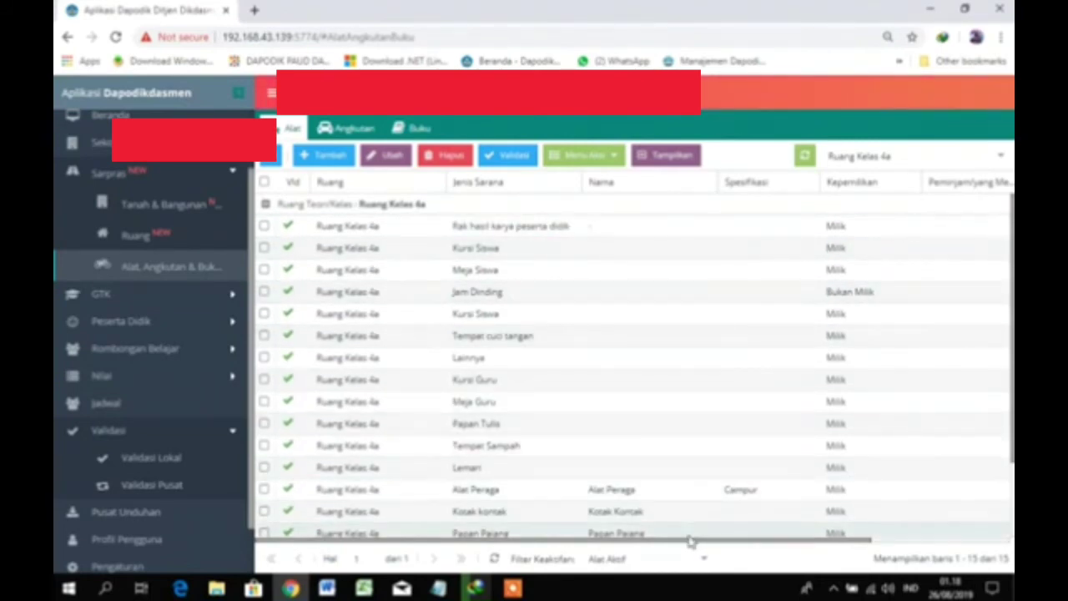
pyautogui.moveTo(689, 546); pyautogui.dragTo(835, 543)
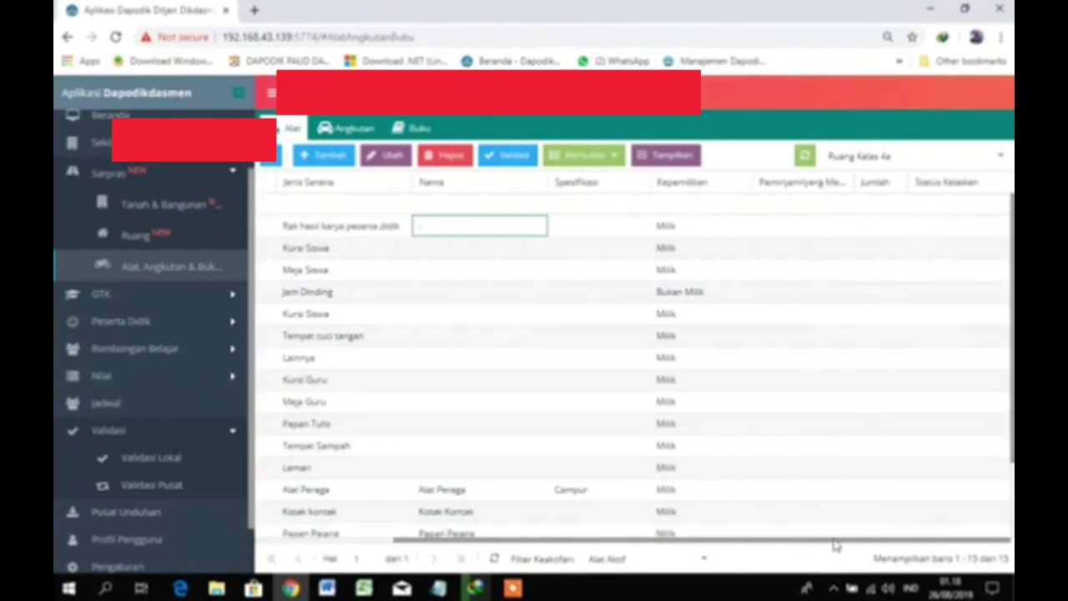
pyautogui.click(814, 226)
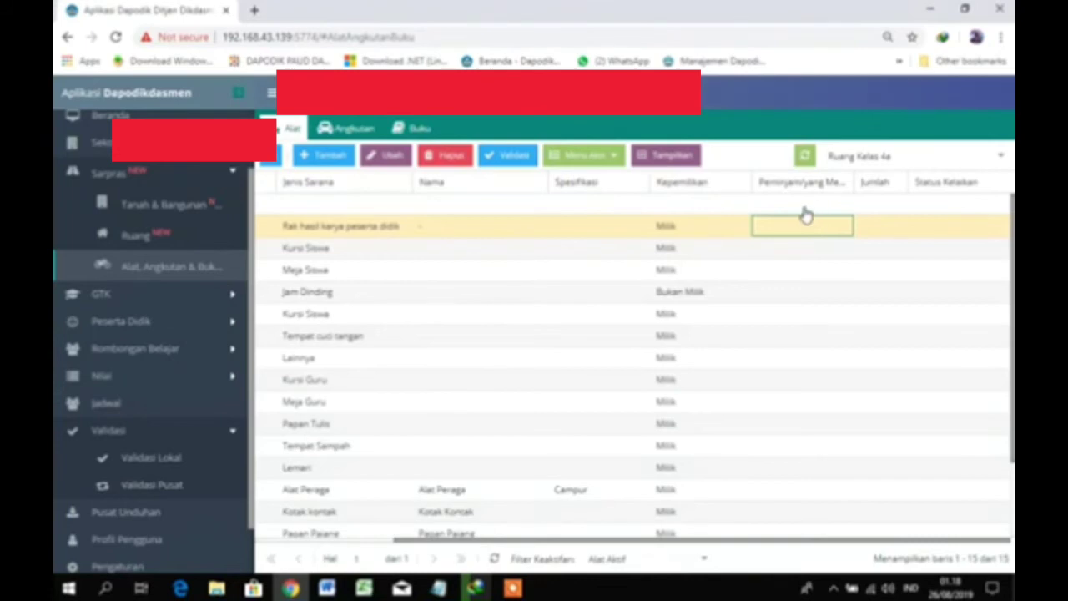
pyautogui.click(564, 158)
pyautogui.click(599, 175)
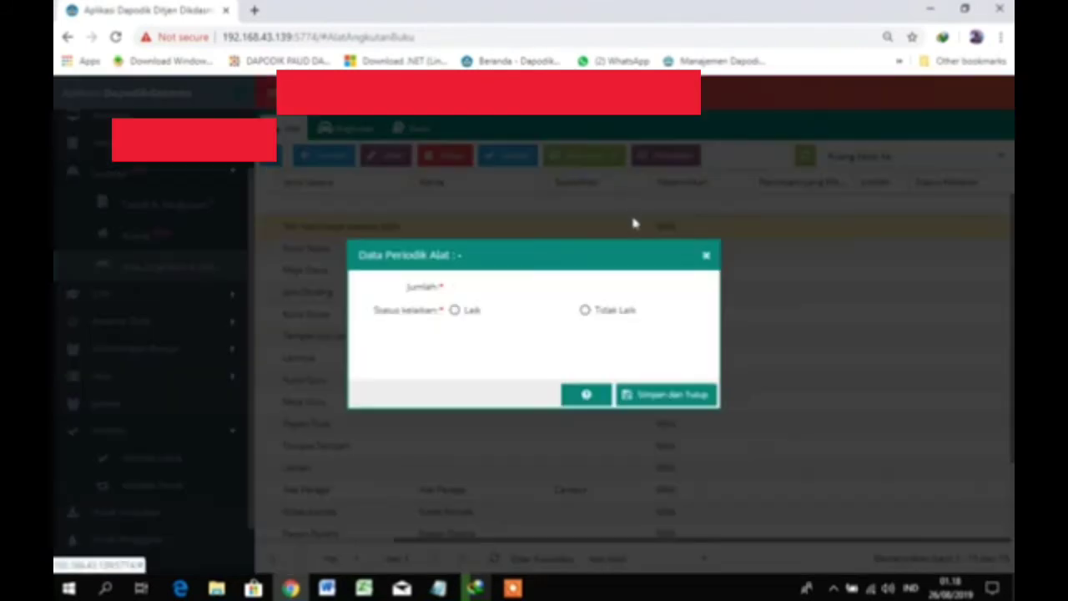
pyautogui.click(664, 396)
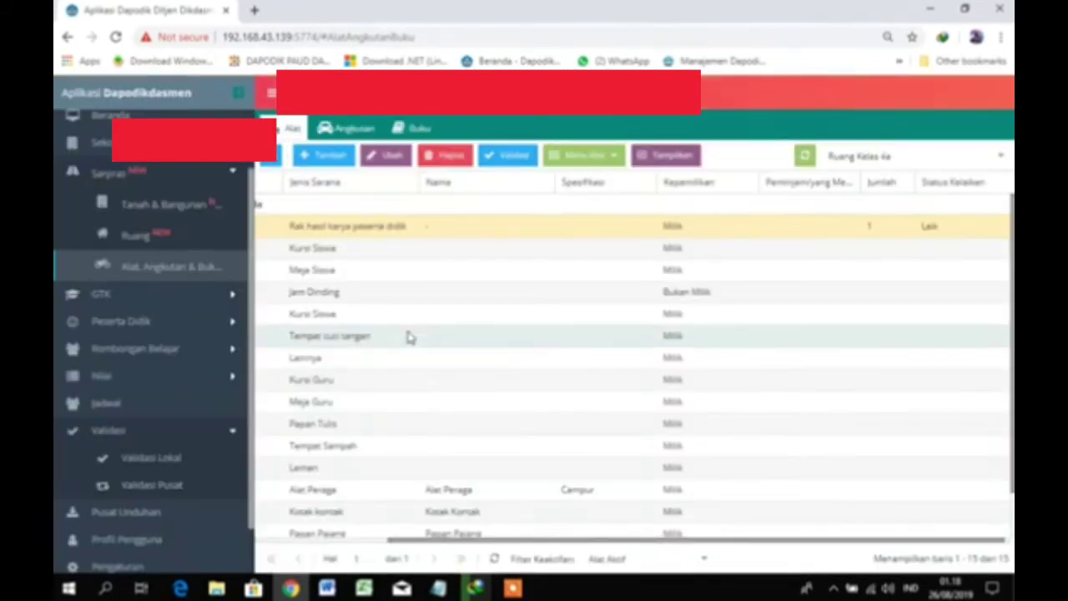
# Select the first Kursi Siswa entry of Ruang Kelas 4a, and check the Standar Sarpras table and other summaries on Beranda
pyautogui.click(371, 254)
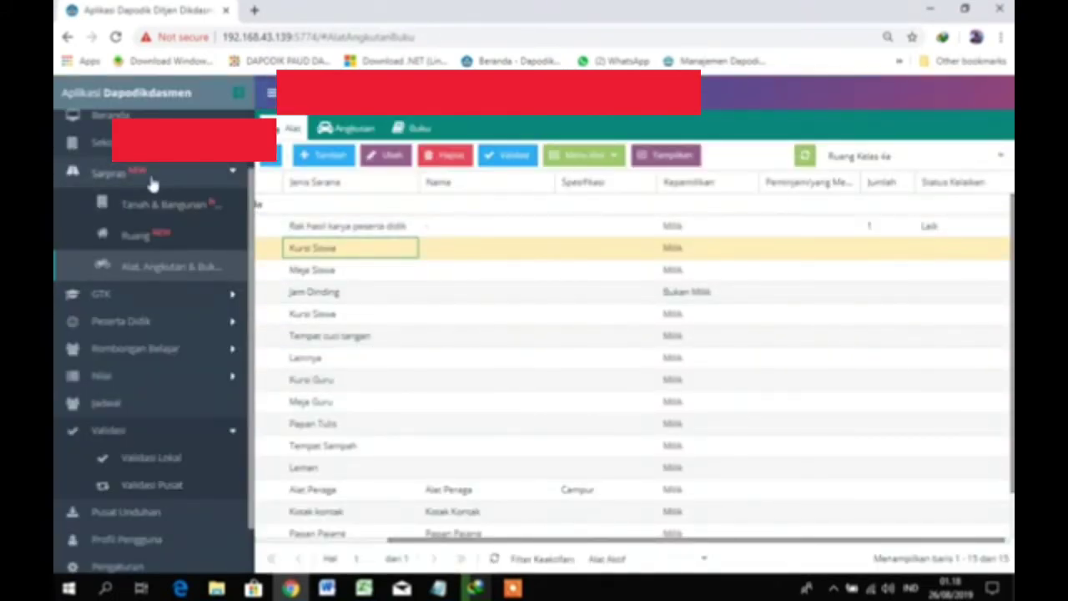
pyautogui.scroll(2, 151, 216)
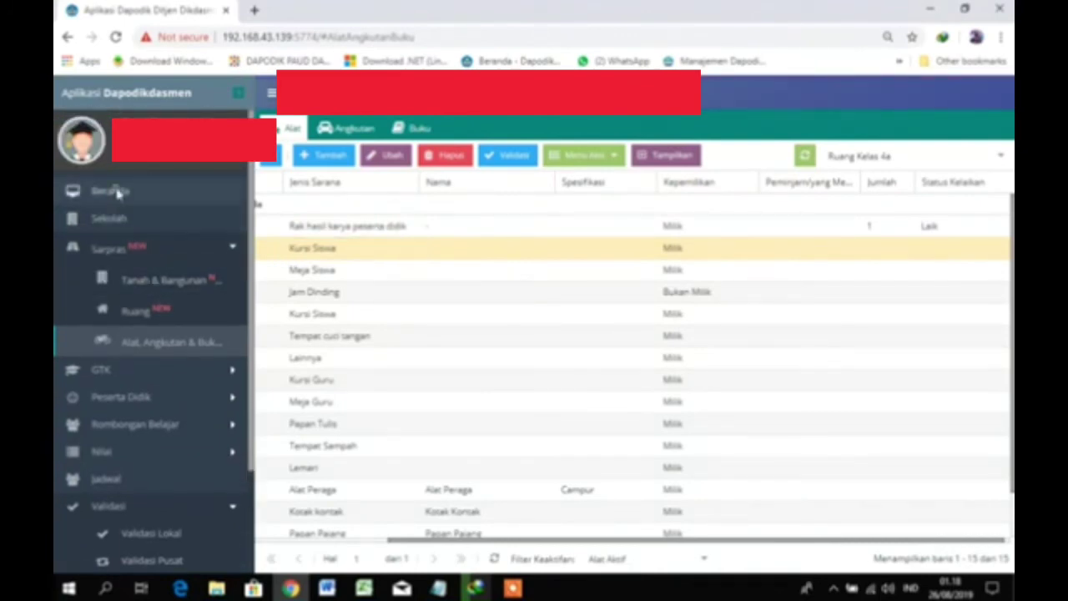
pyautogui.click(114, 191)
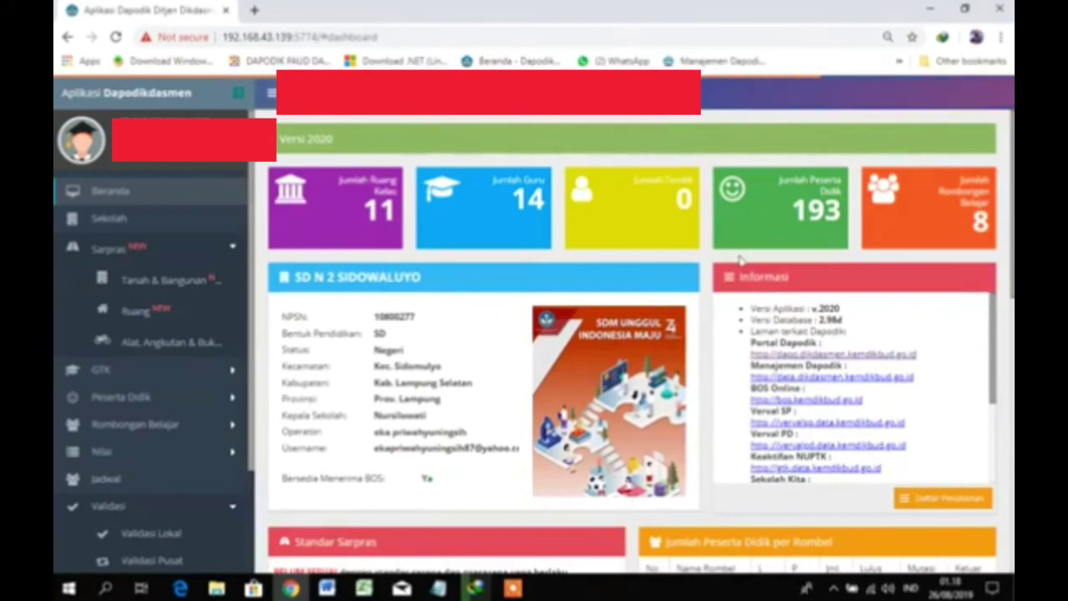
pyautogui.scroll(-5, 742, 267)
pyautogui.scroll(3, 746, 280)
pyautogui.scroll(-3, 755, 280)
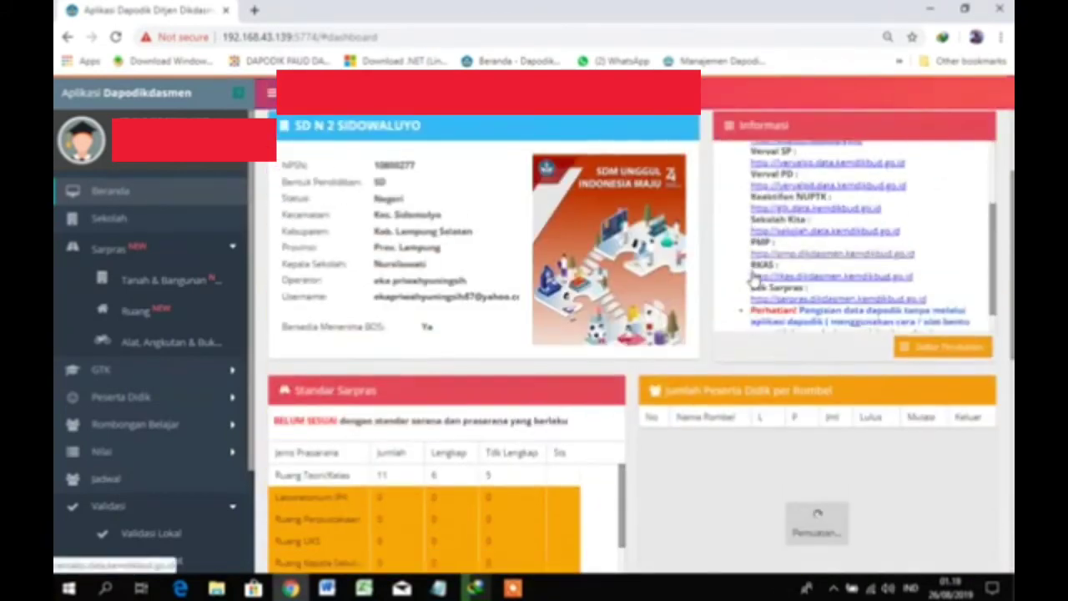
pyautogui.scroll(-2, 753, 282)
pyautogui.scroll(-4, 743, 351)
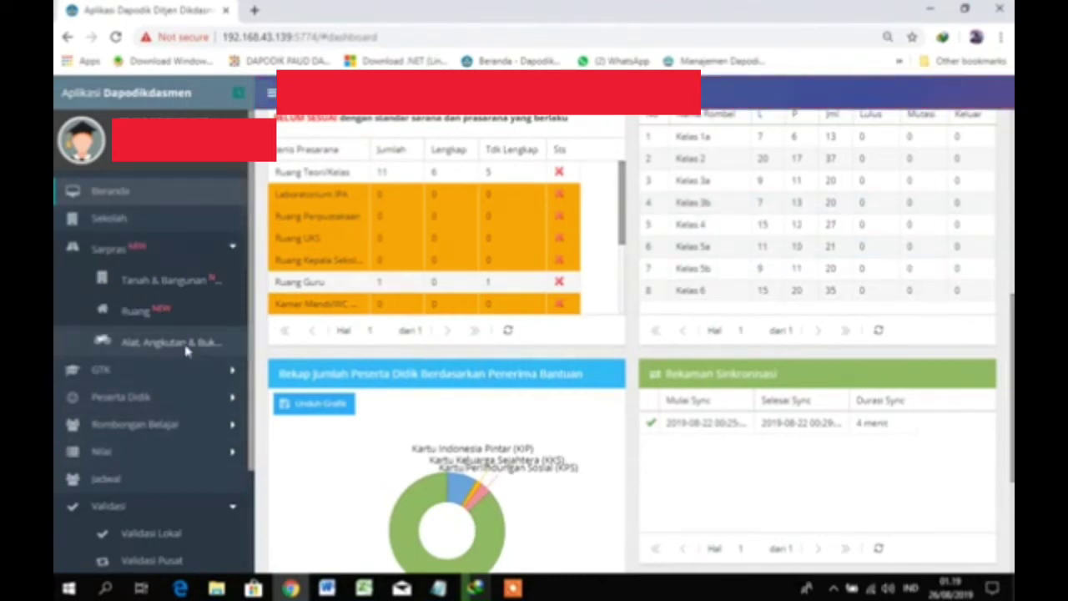
# Fill in the periodic data of the first Kursi Siswa entry in Ruang Kelas 4a with Jumlah 27 and status Laik, and save it
pyautogui.click(140, 342)
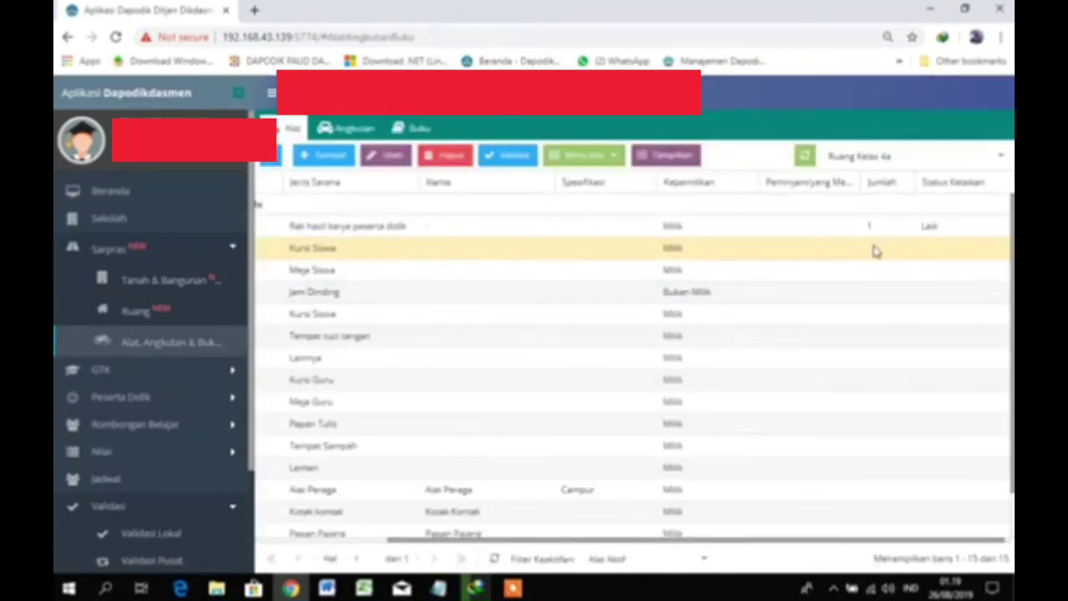
pyautogui.click(582, 155)
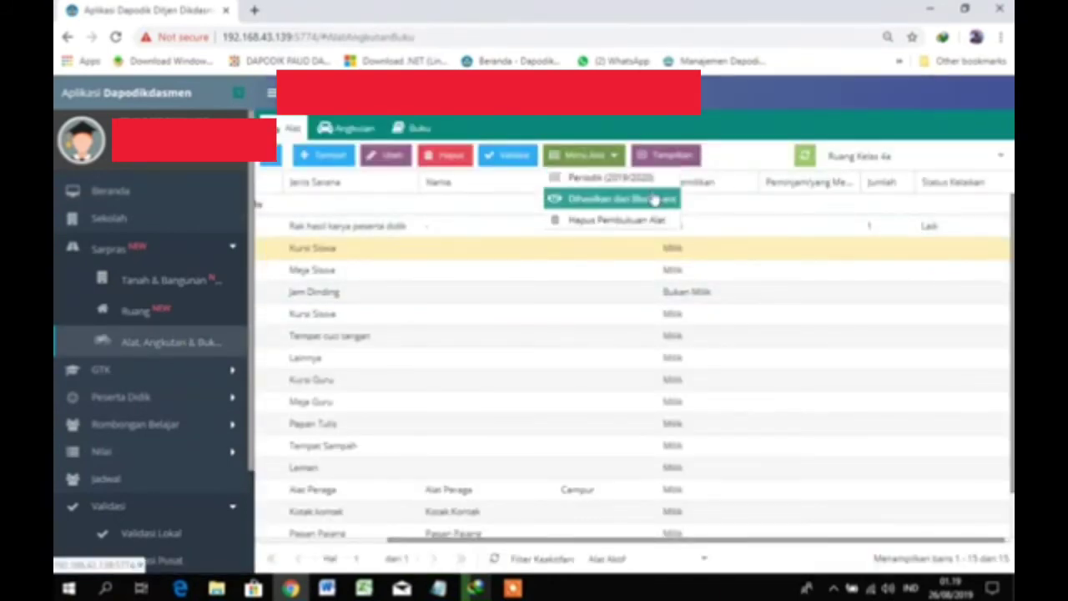
pyautogui.click(634, 180)
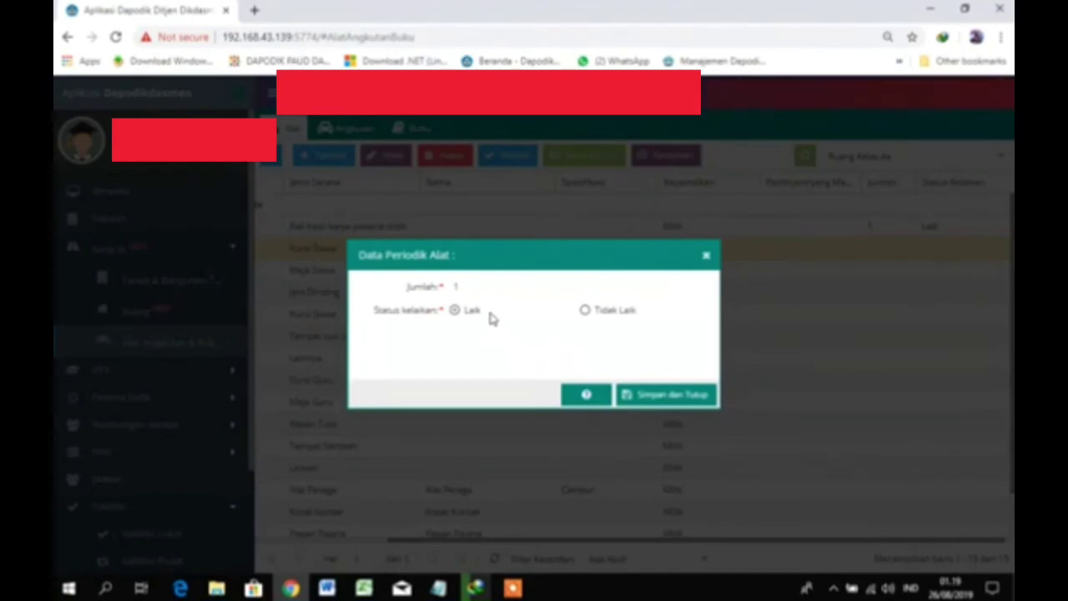
pyautogui.moveTo(484, 287); pyautogui.dragTo(449, 284)
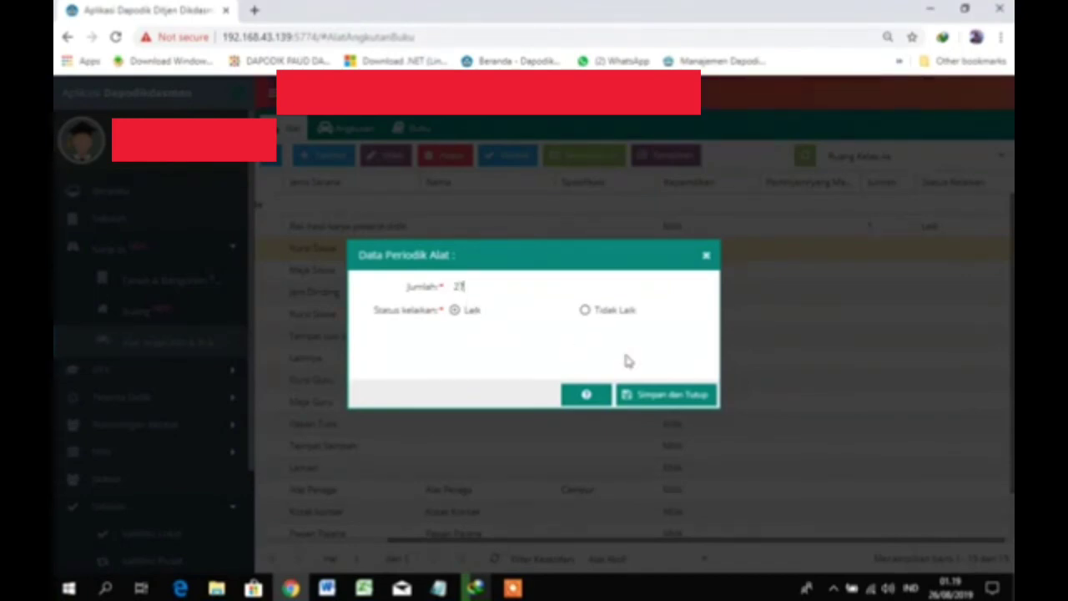
pyautogui.click(672, 397)
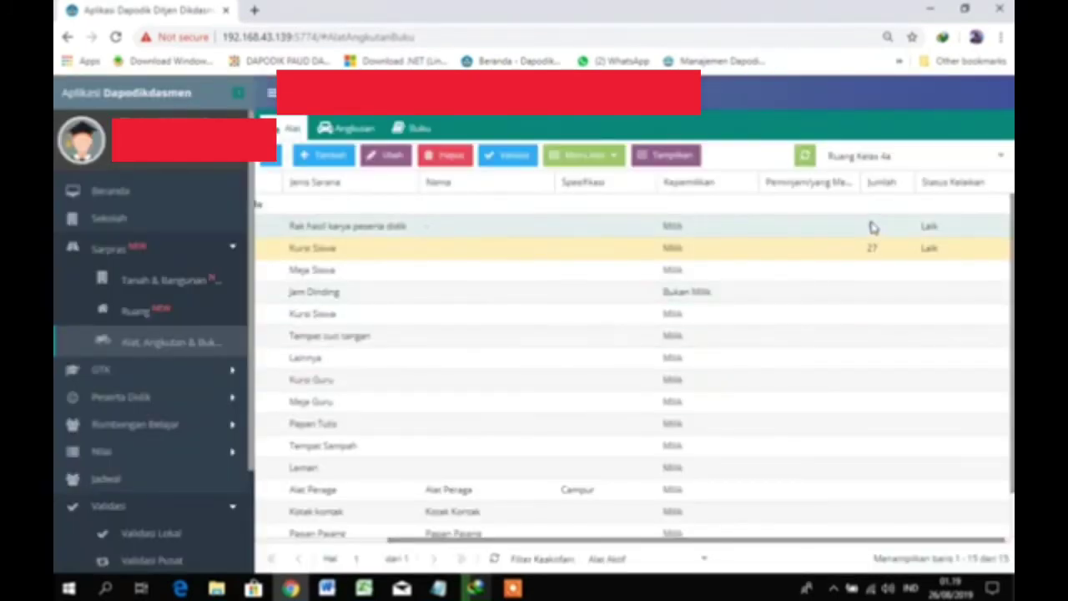
# Open Validasi Lokal and refresh the Sarpras validation results
pyautogui.click(122, 251)
pyautogui.click(121, 251)
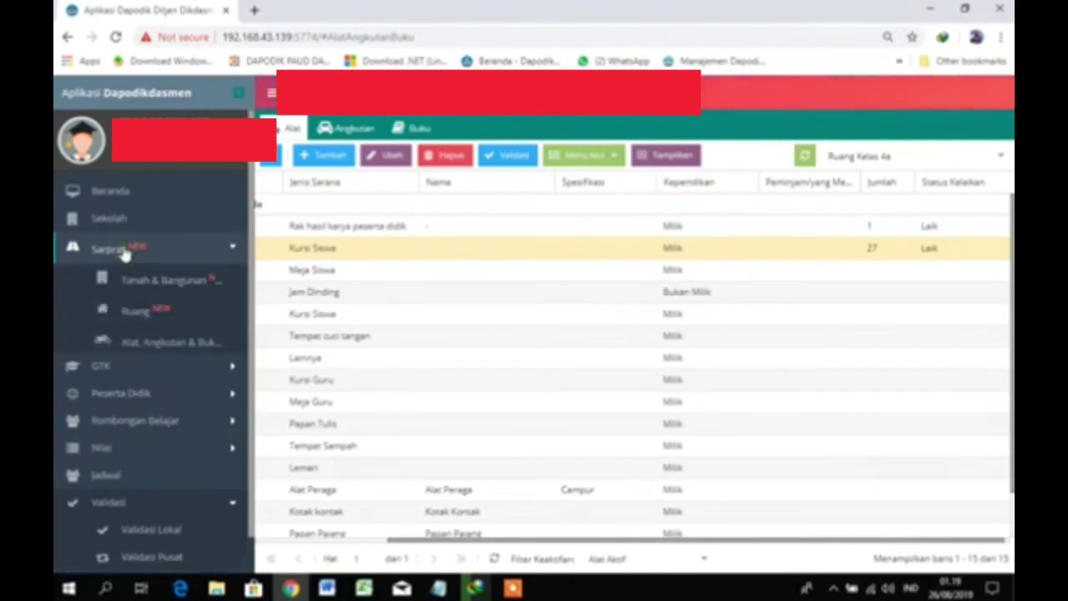
pyautogui.click(139, 536)
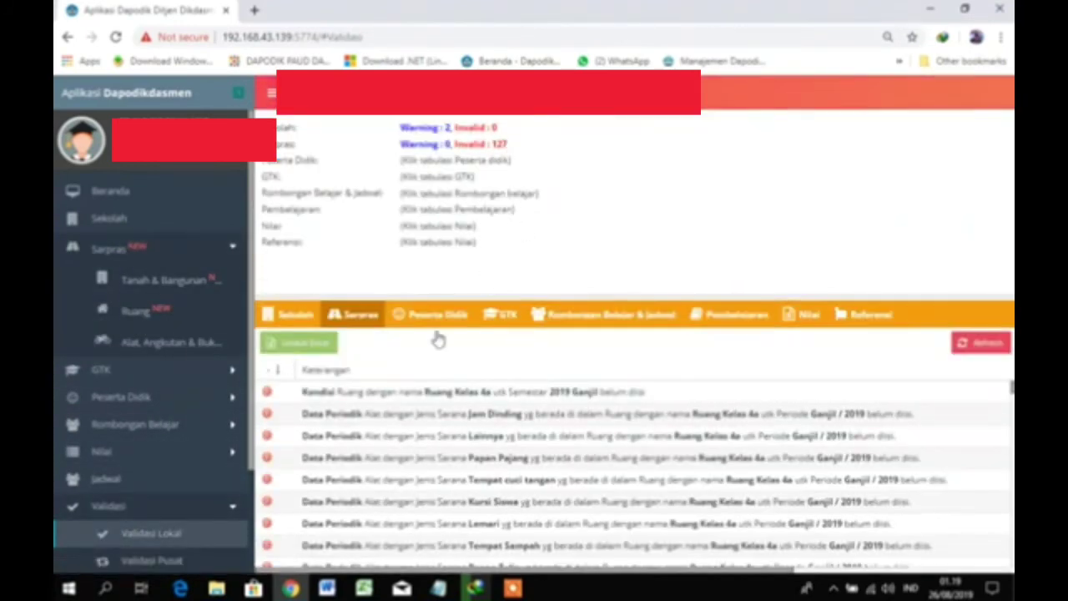
pyautogui.click(989, 343)
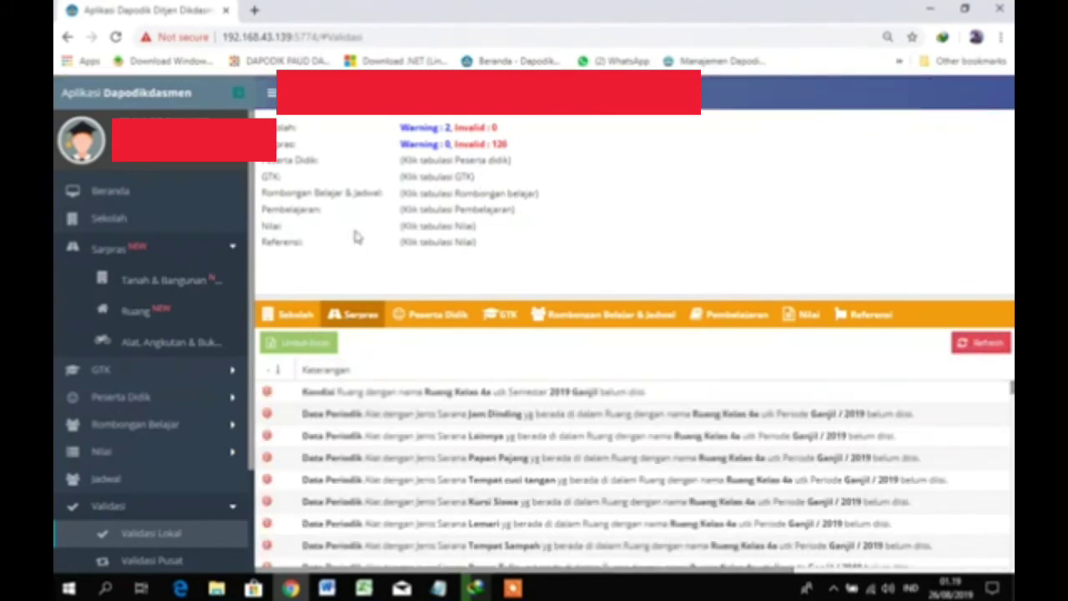
# Save Meja Siswa's periodic data in Ruang Kelas 4a with Jumlah 27 and status Laik, and refresh the Sarpras local validation
pyautogui.click(147, 341)
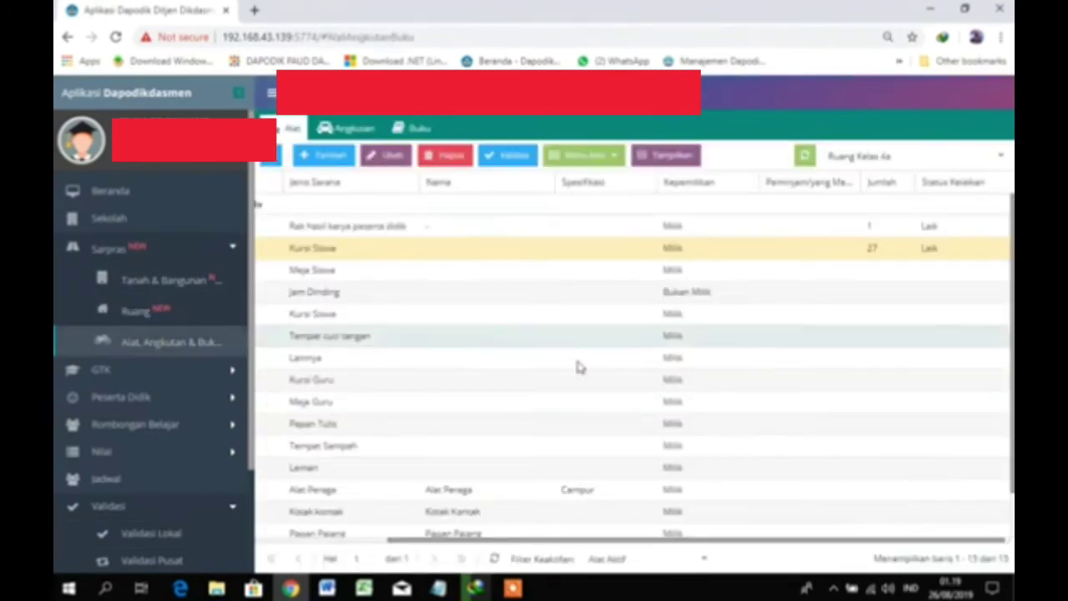
pyautogui.click(844, 271)
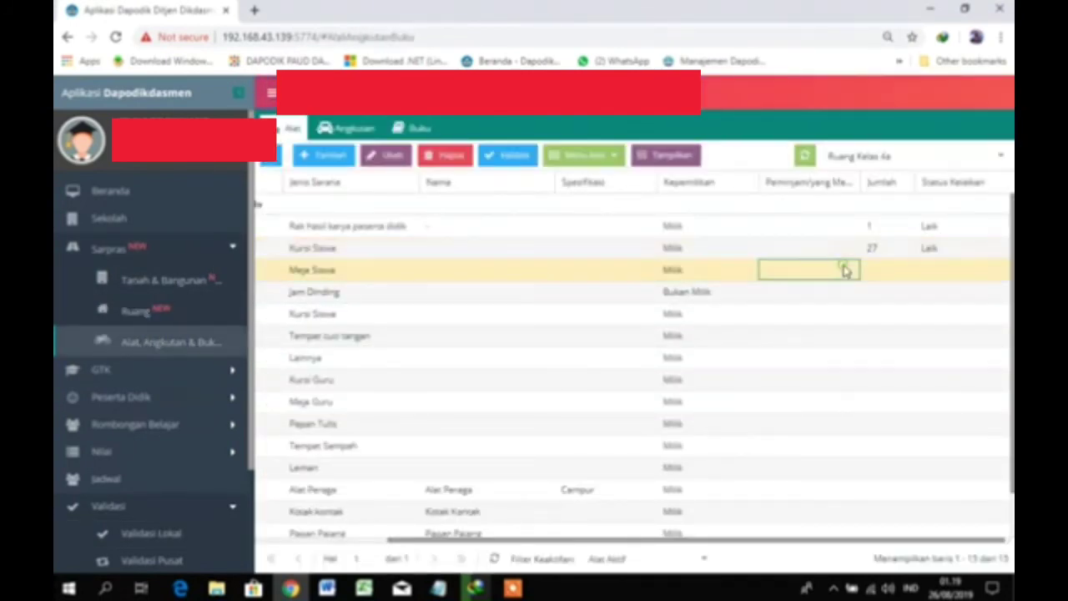
pyautogui.click(576, 157)
pyautogui.click(588, 179)
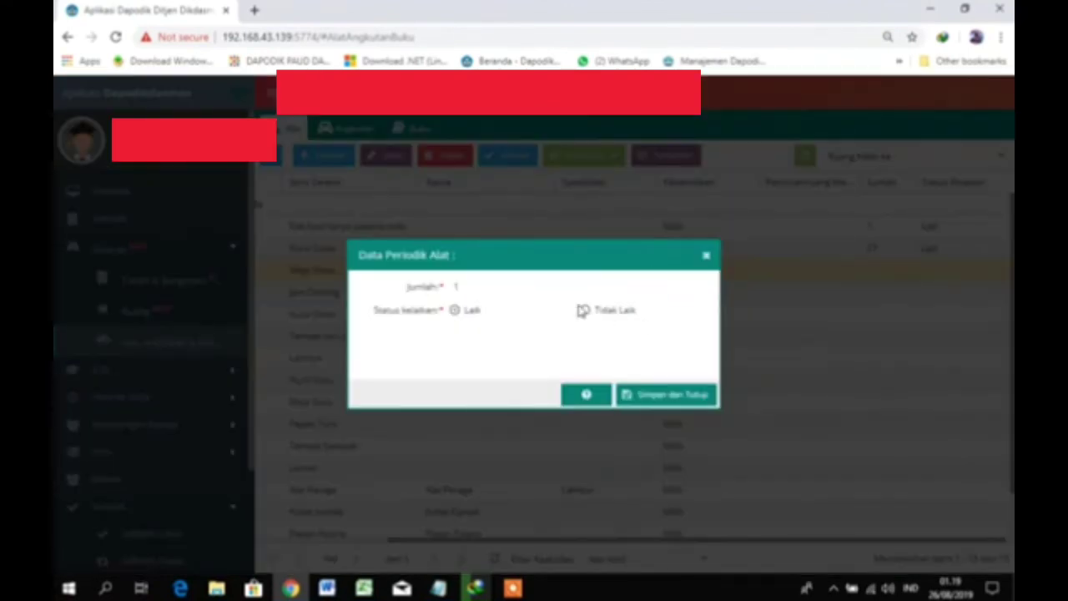
pyautogui.moveTo(479, 282); pyautogui.dragTo(443, 287)
pyautogui.write('21')
pyautogui.click(705, 401)
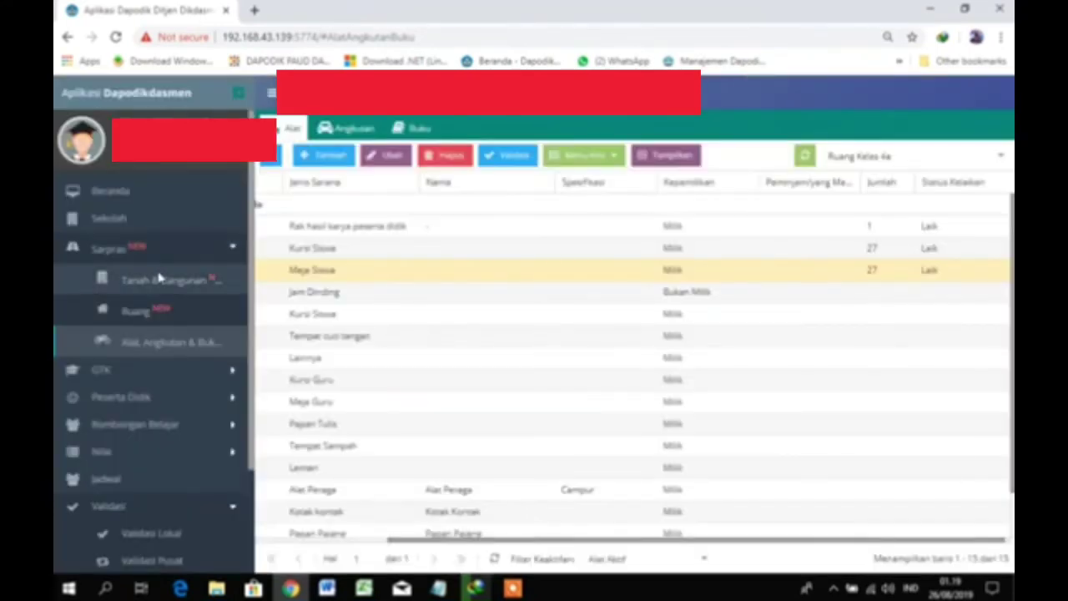
pyautogui.click(143, 532)
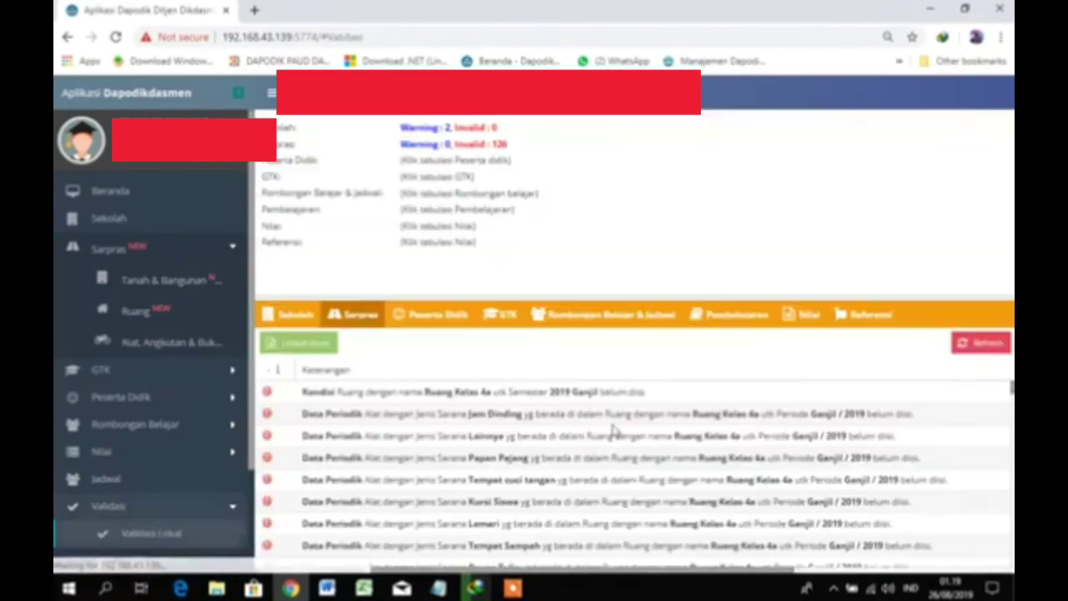
pyautogui.click(982, 344)
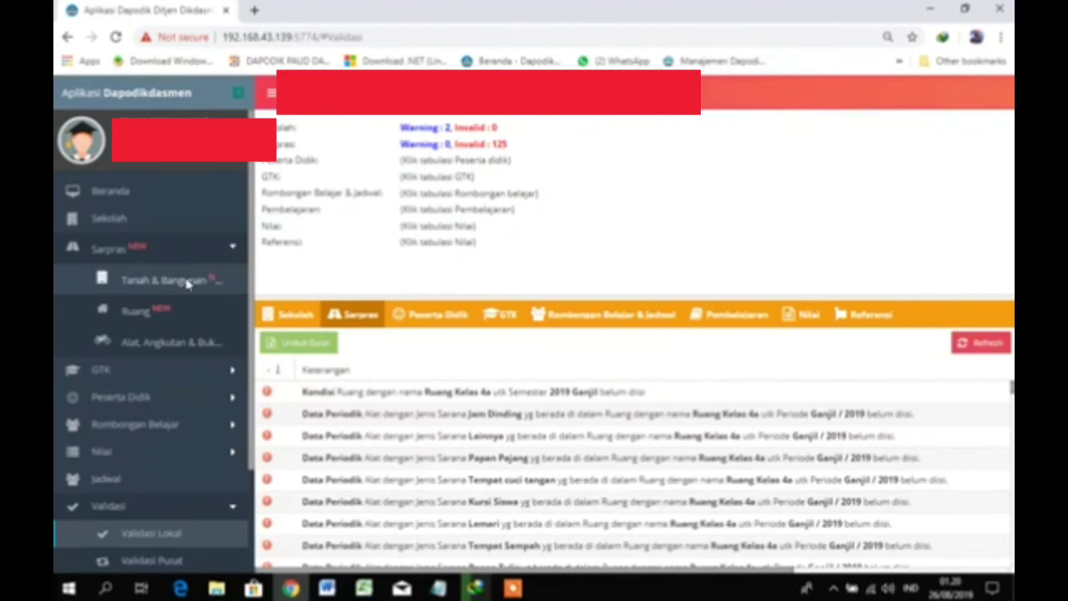
# Save Jam Dinding's periodic data in Ruang Kelas 4a with Jumlah 1 and status Laik, and refresh the Sarpras local validation
pyautogui.click(181, 345)
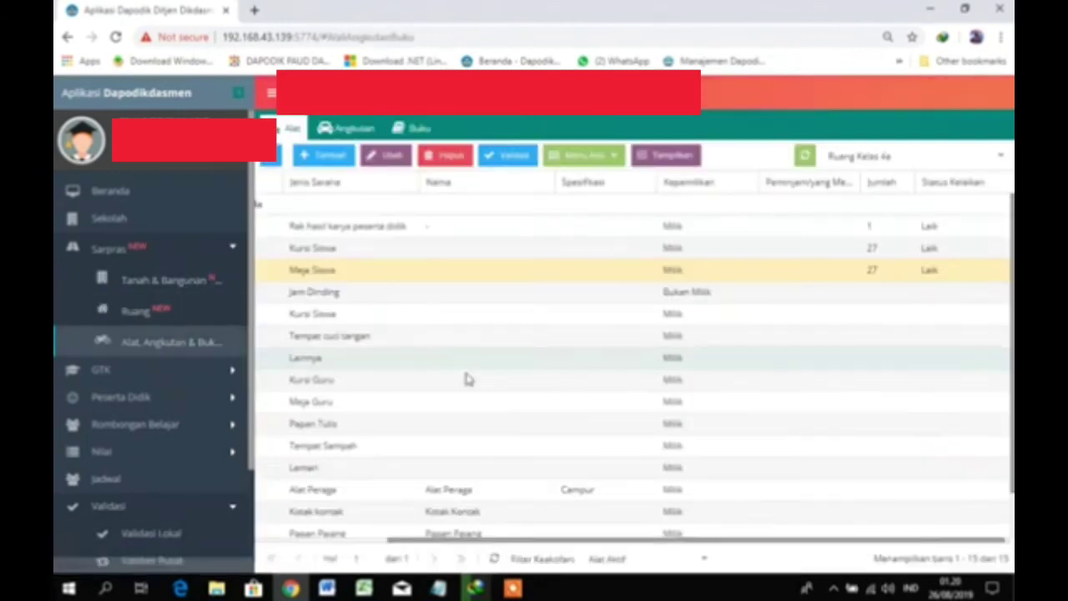
pyautogui.click(868, 292)
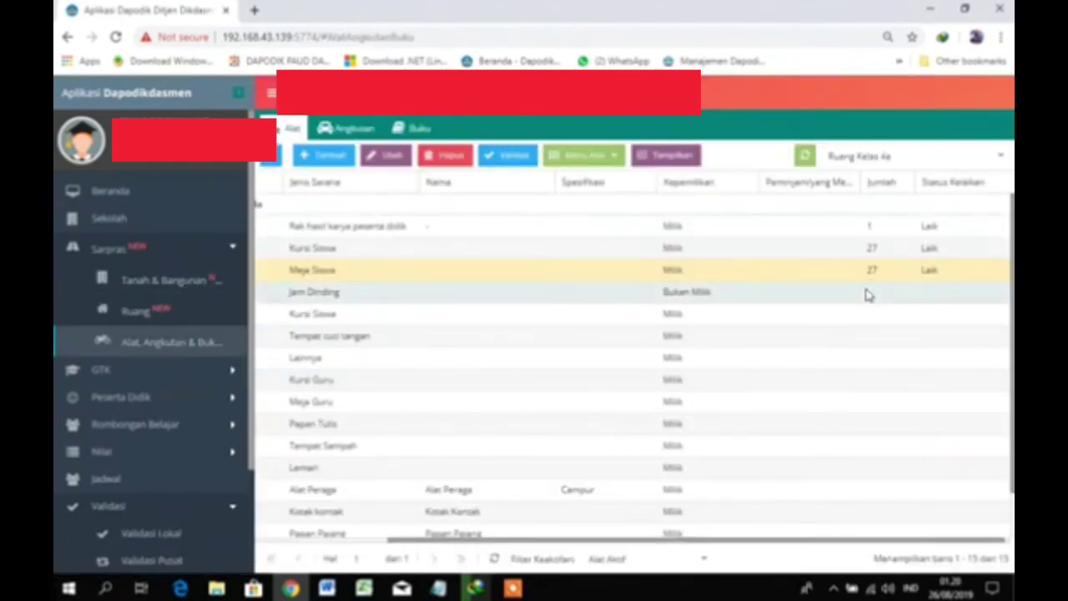
pyautogui.click(587, 156)
pyautogui.click(611, 178)
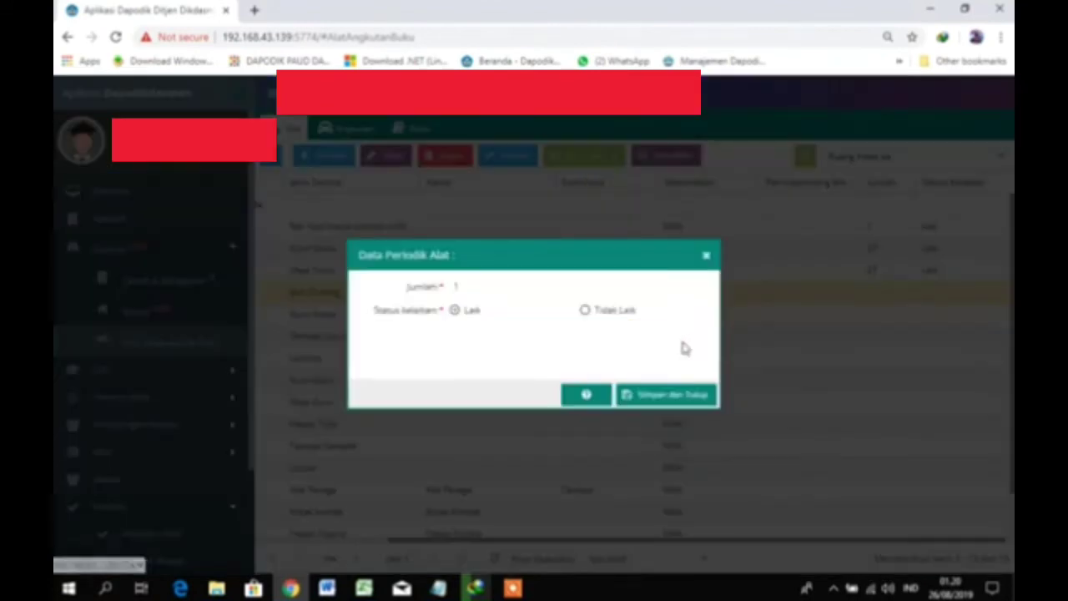
pyautogui.click(672, 397)
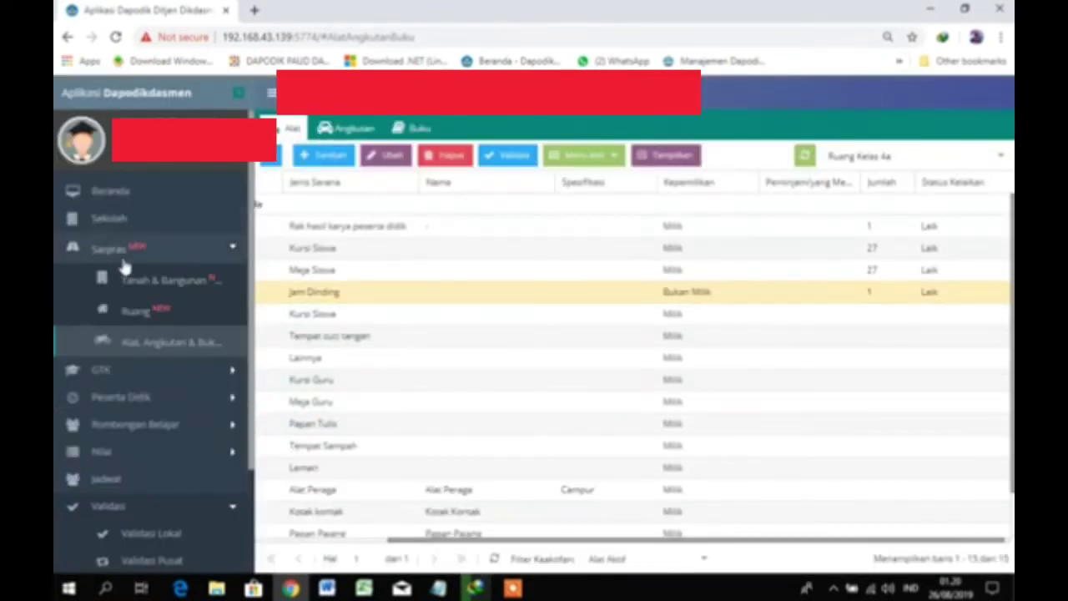
pyautogui.click(150, 534)
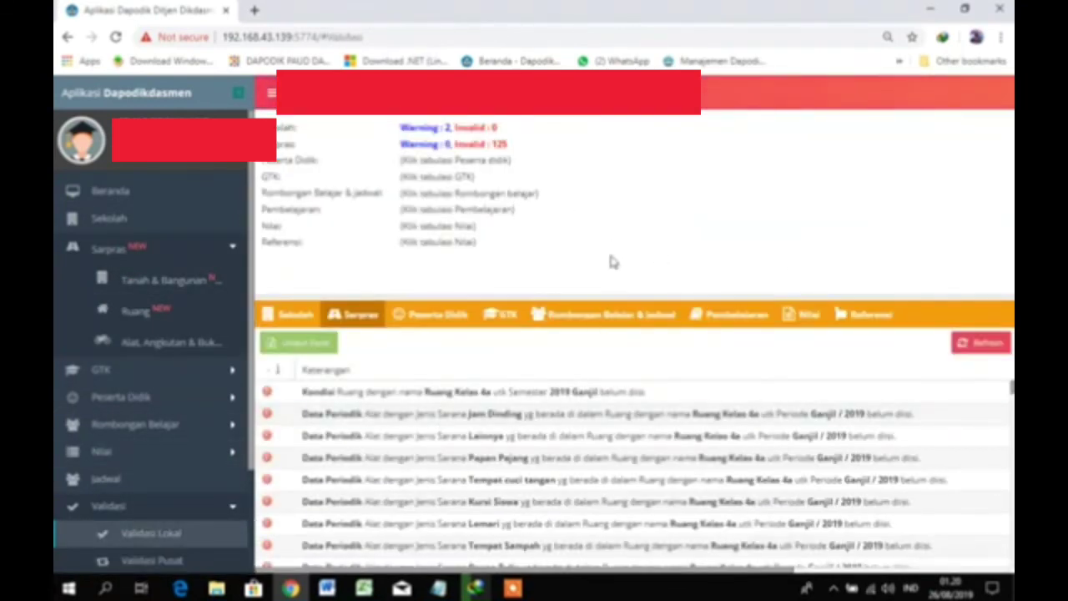
pyautogui.click(983, 342)
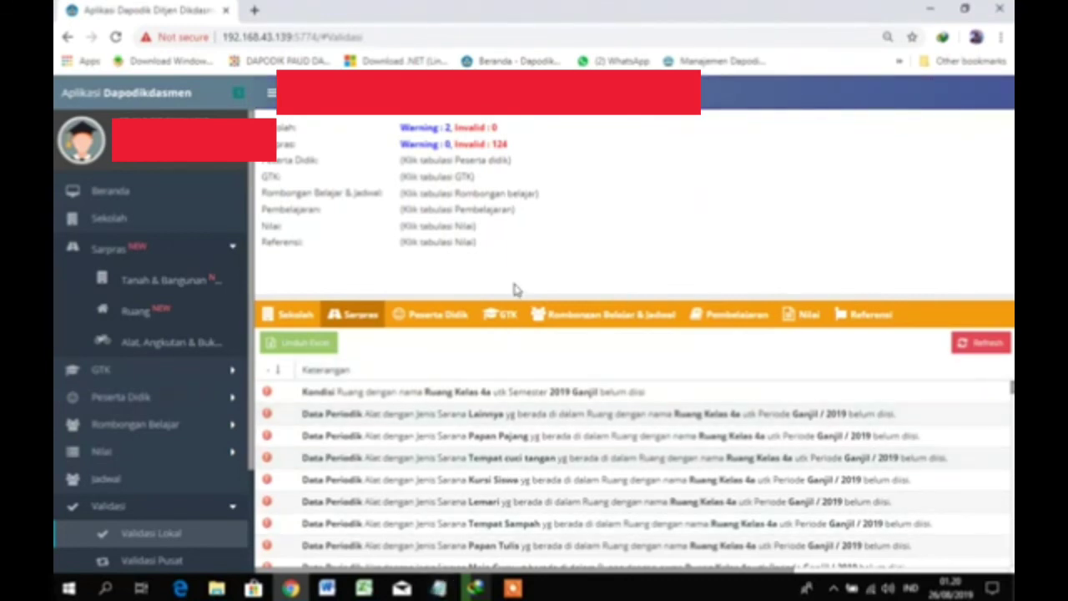
# Switch to Notepad and start a new blank document
pyautogui.click(438, 588)
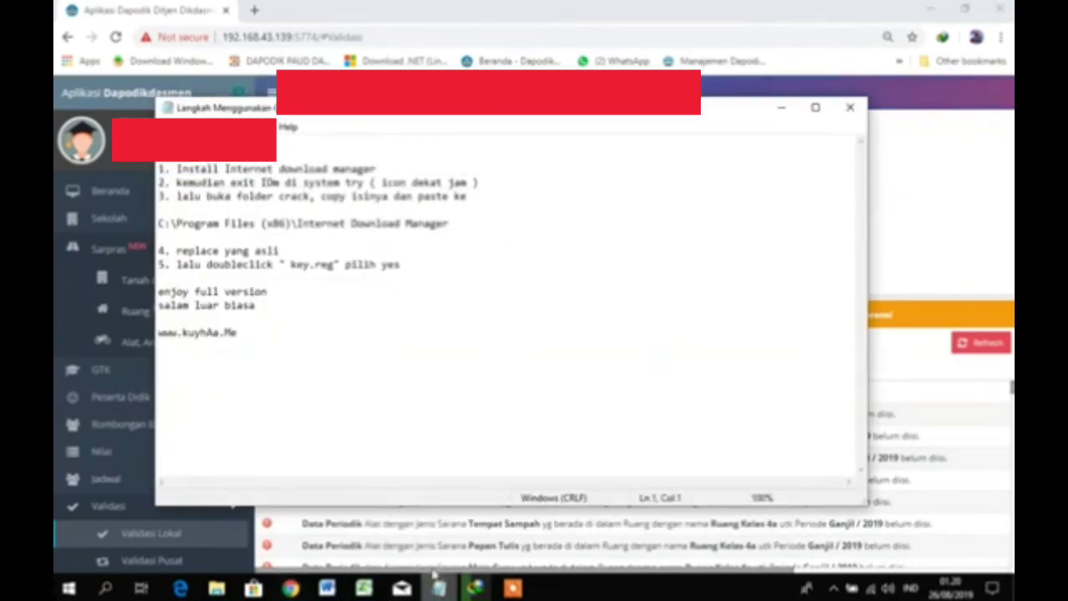
pyautogui.click(457, 277)
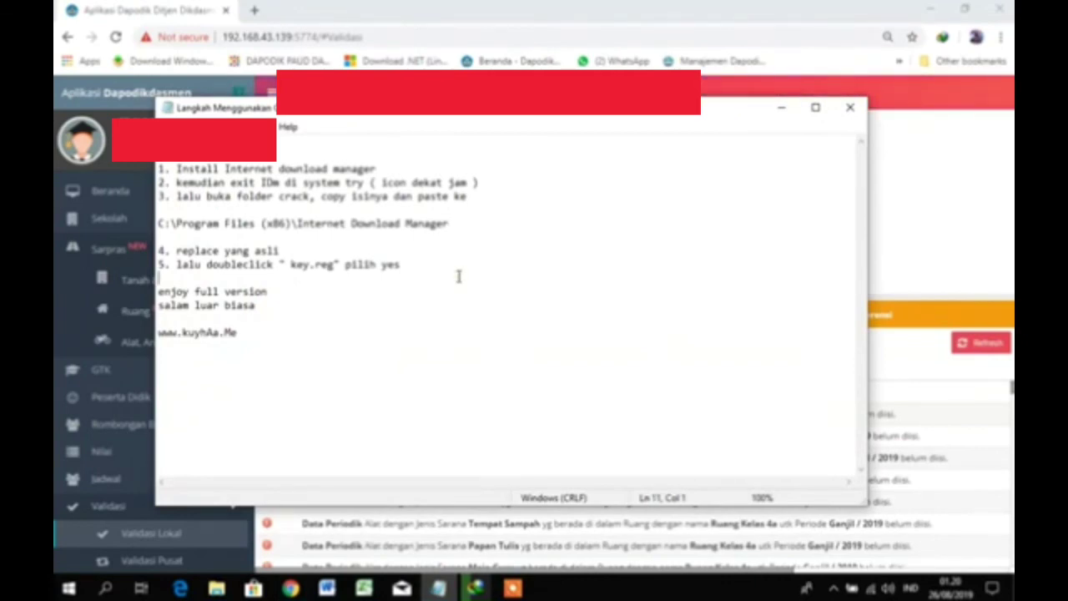
pyautogui.hotkey('ctrl', 'n')
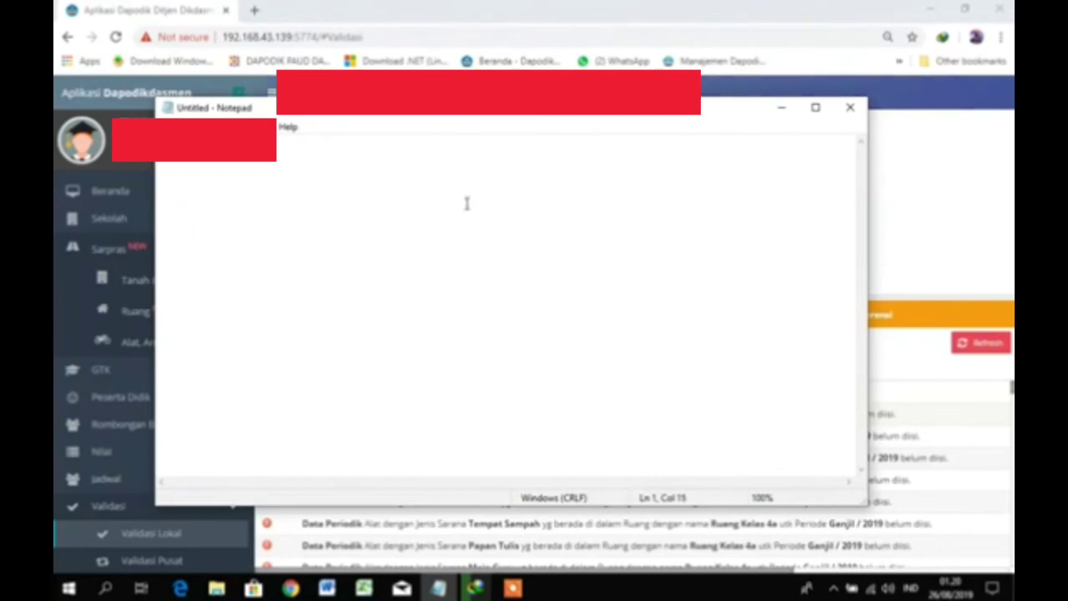
# Set the Notepad font size to 20 and enter the contact number on the first line
pyautogui.rightClick(209, 137)
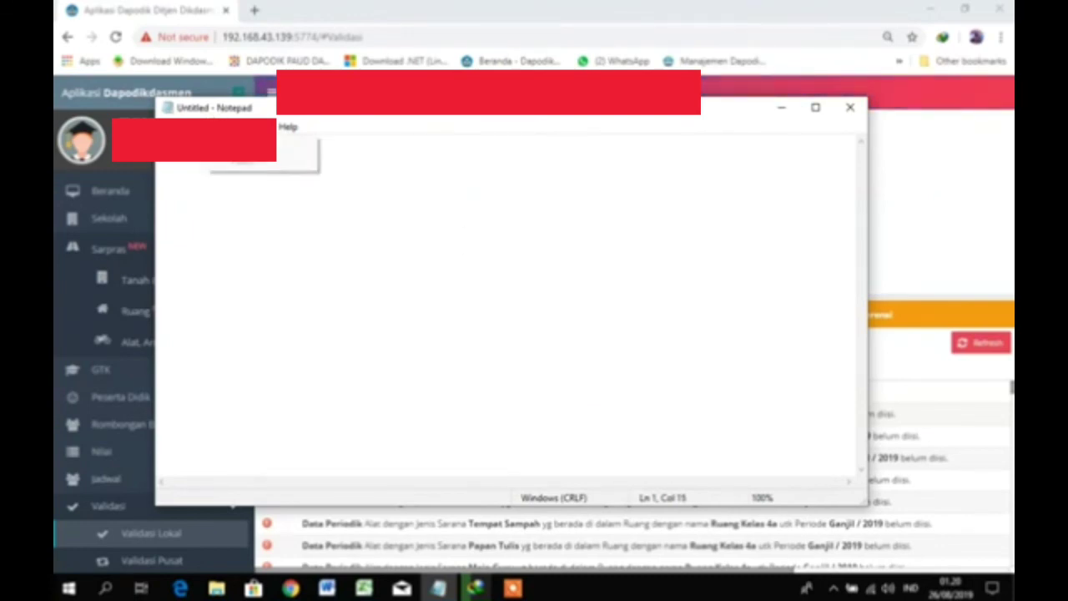
pyautogui.click(269, 163)
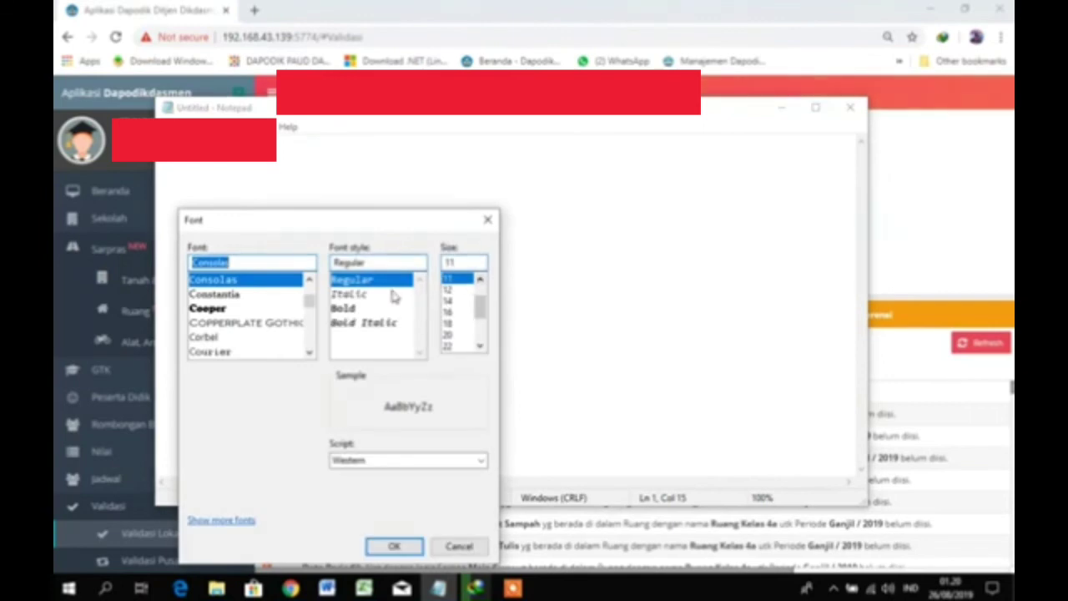
pyautogui.click(448, 336)
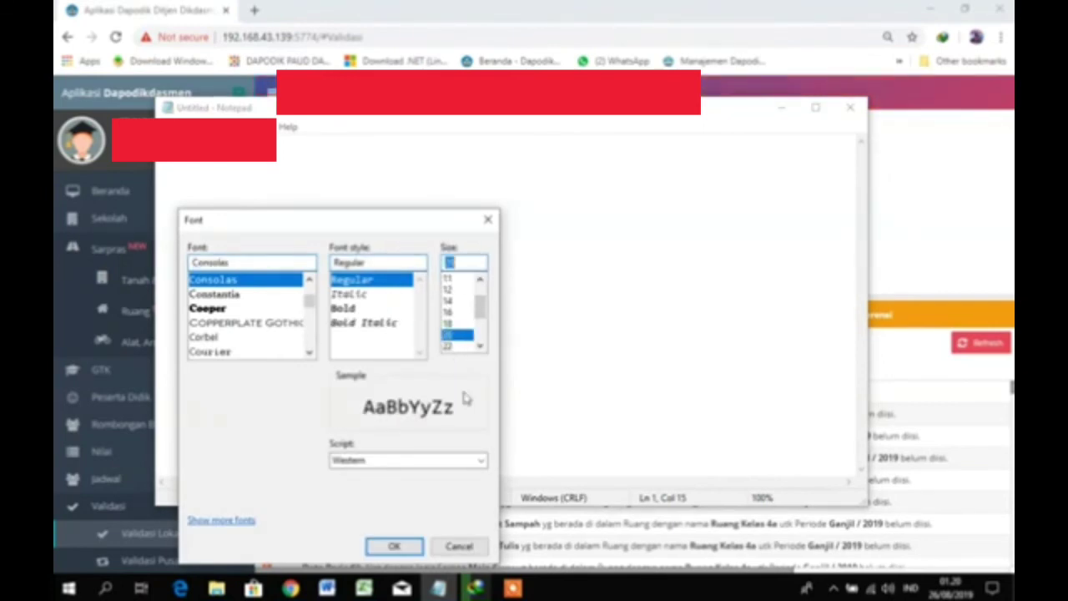
pyautogui.click(394, 547)
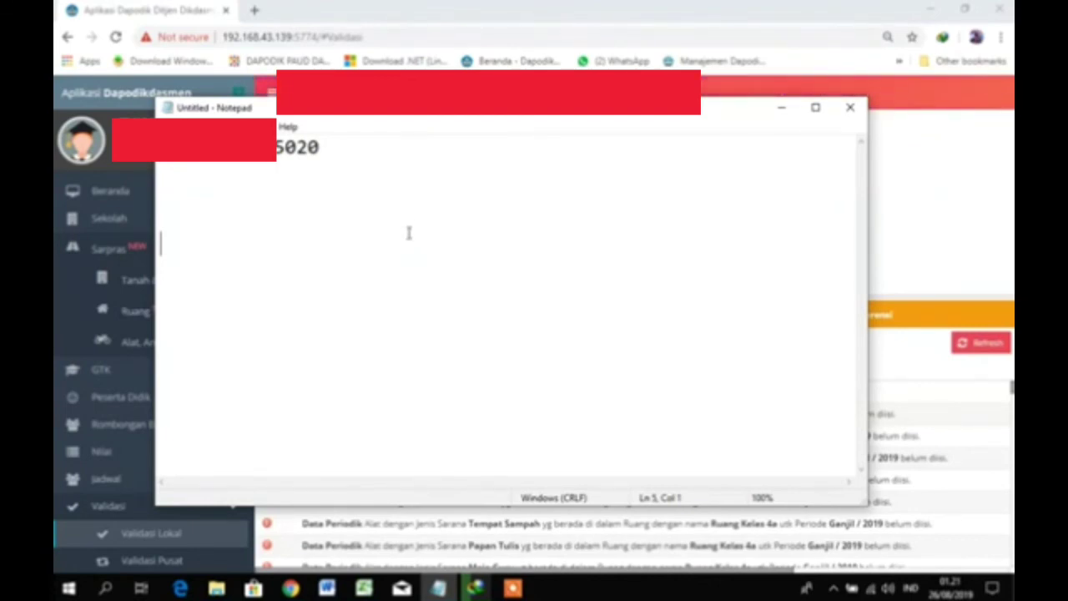
pyautogui.click(514, 589)
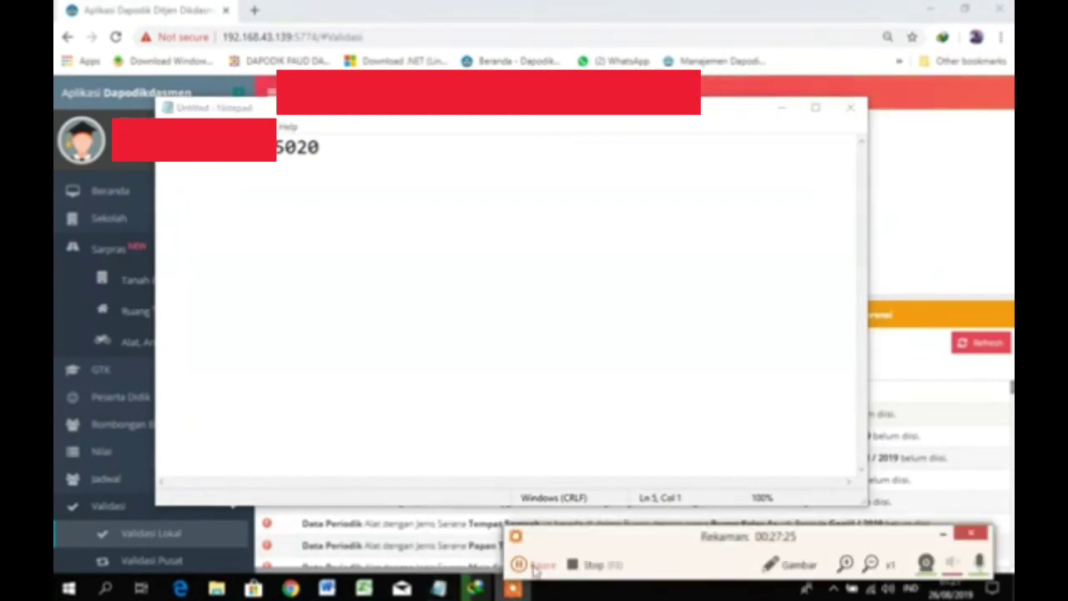